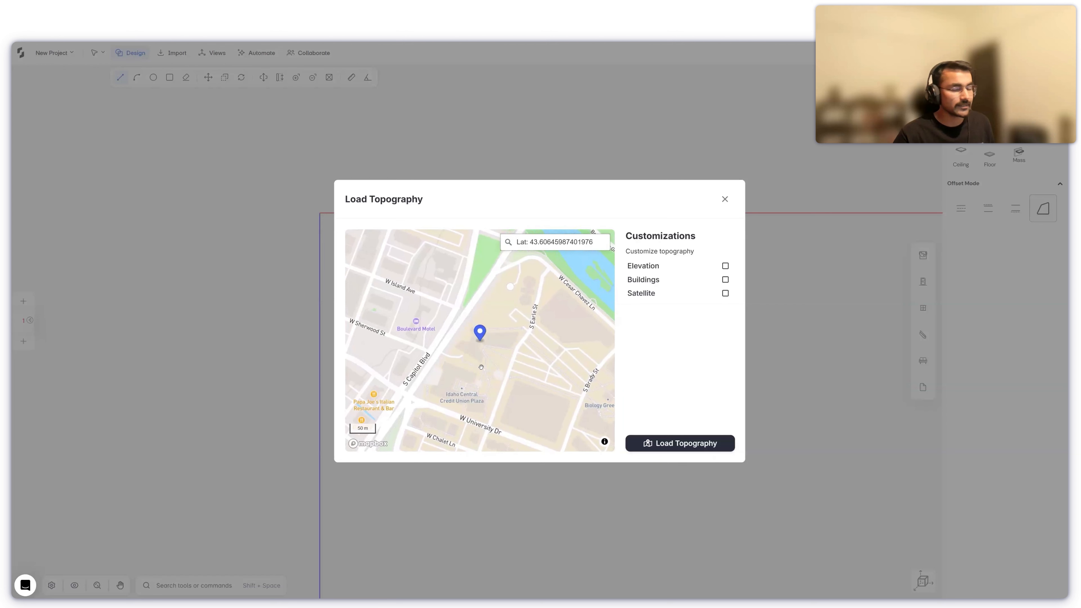
- Frame the site around the pin east of S Capitol Blvd and load its topography with Buildings included
scroll(471, 367, "down", 3)
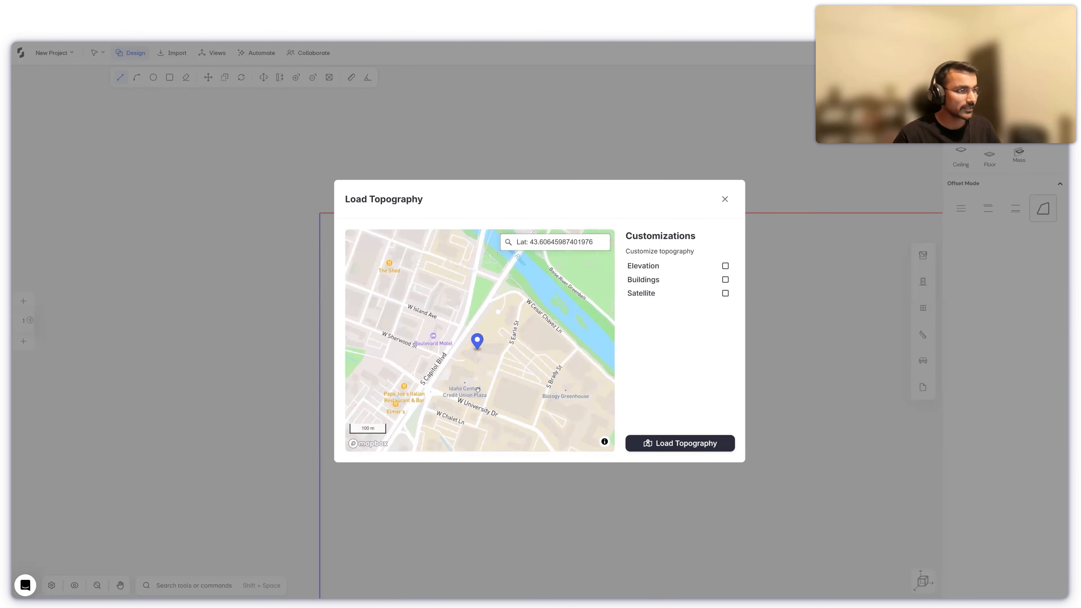
mouse_move(506, 396)
left_mouse_down()
mouse_move(506, 386)
mouse_move(515, 405)
left_mouse_up()
scroll(502, 367, "up", 1)
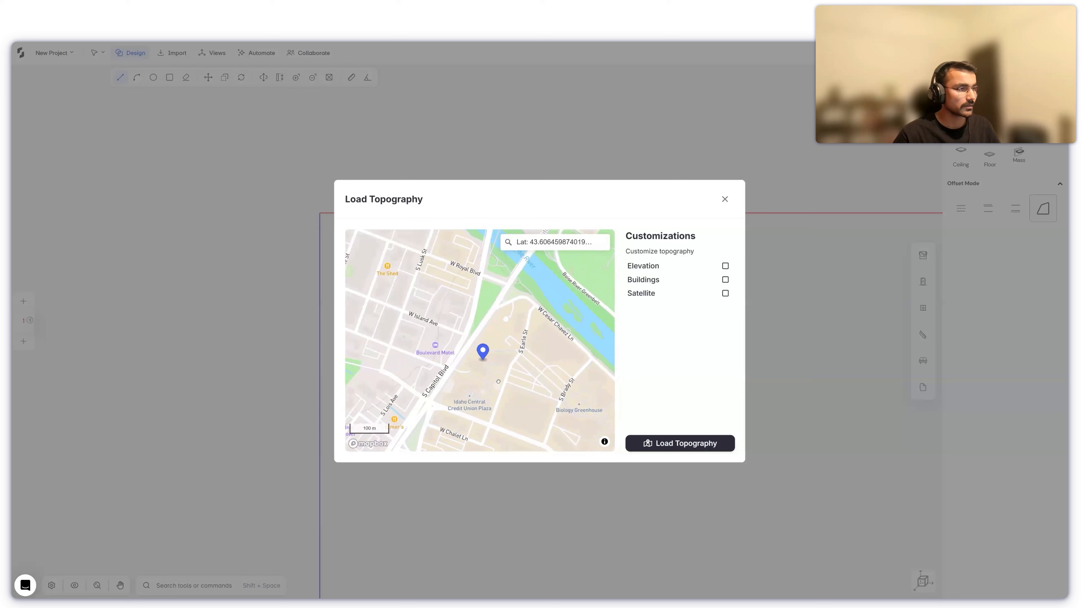
scroll(494, 385, "down", 2)
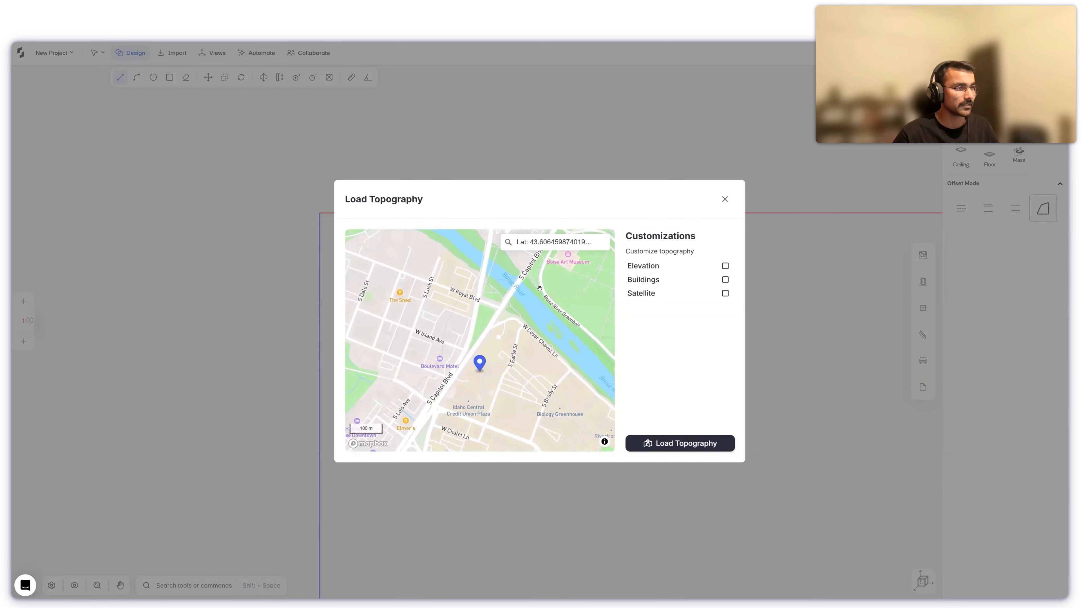
scroll(553, 317, "up", 1)
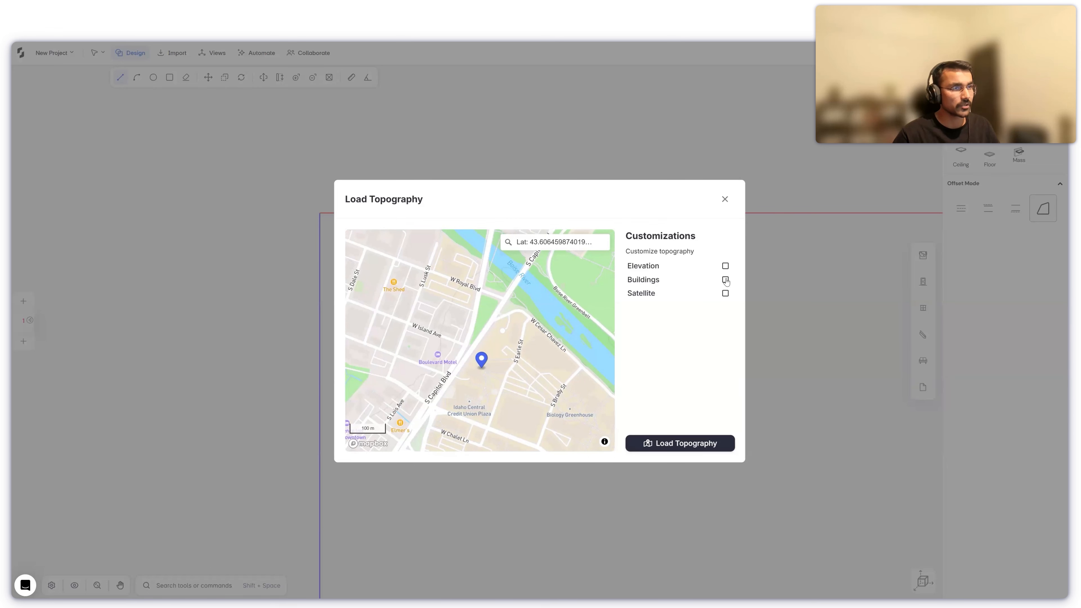
left_click(713, 444)
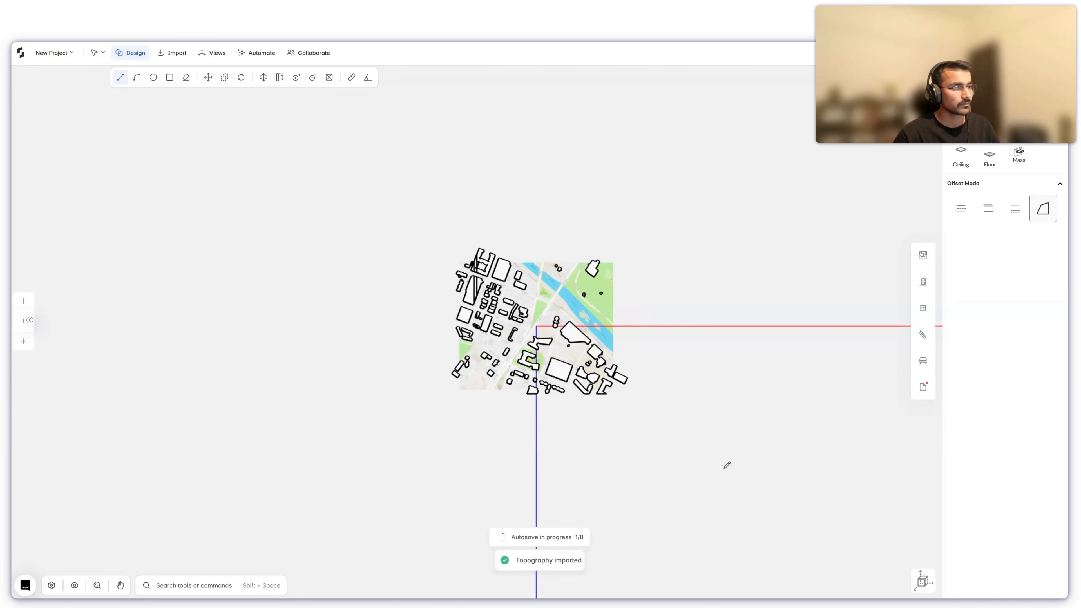
- Show the imported site in 3D and delete the existing building on the project plot beside S Earle St
left_click(922, 580)
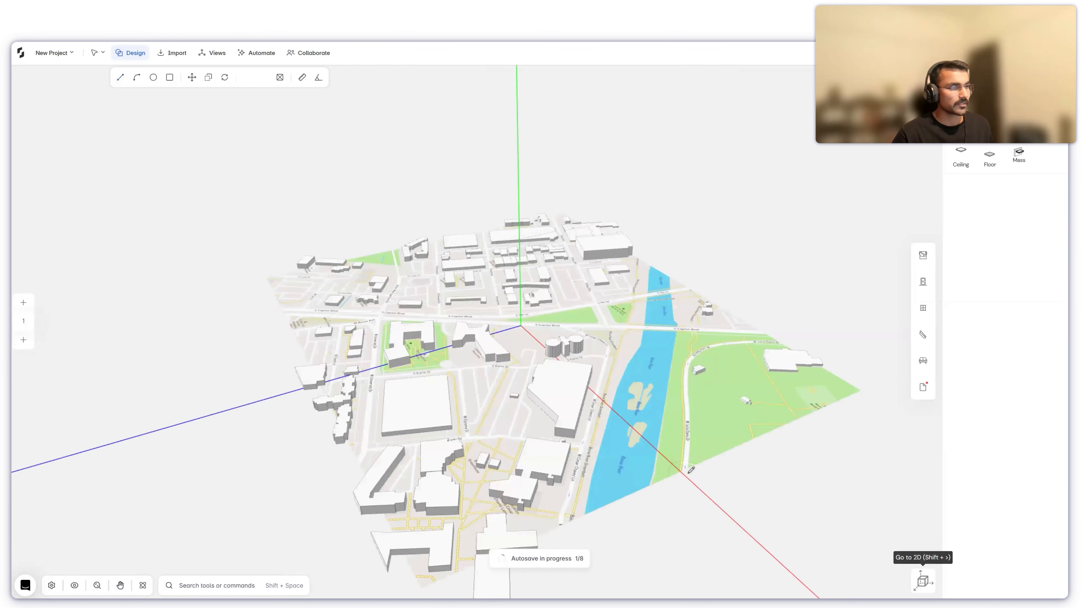
left_click_drag(440, 458, 457, 364)
scroll(490, 358, "up", 4)
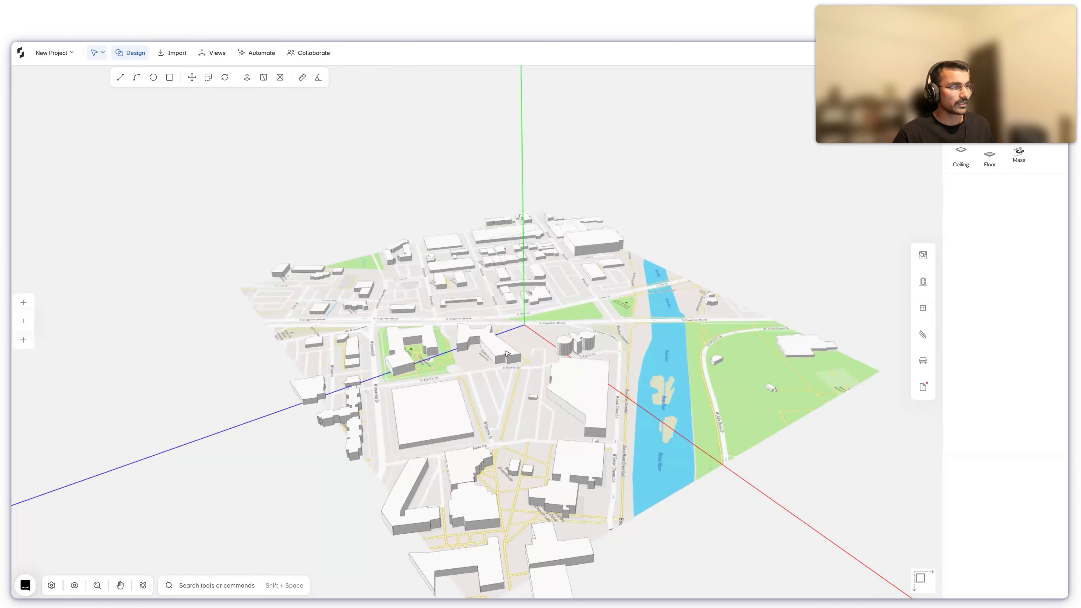
left_click(506, 353)
key("Delete")
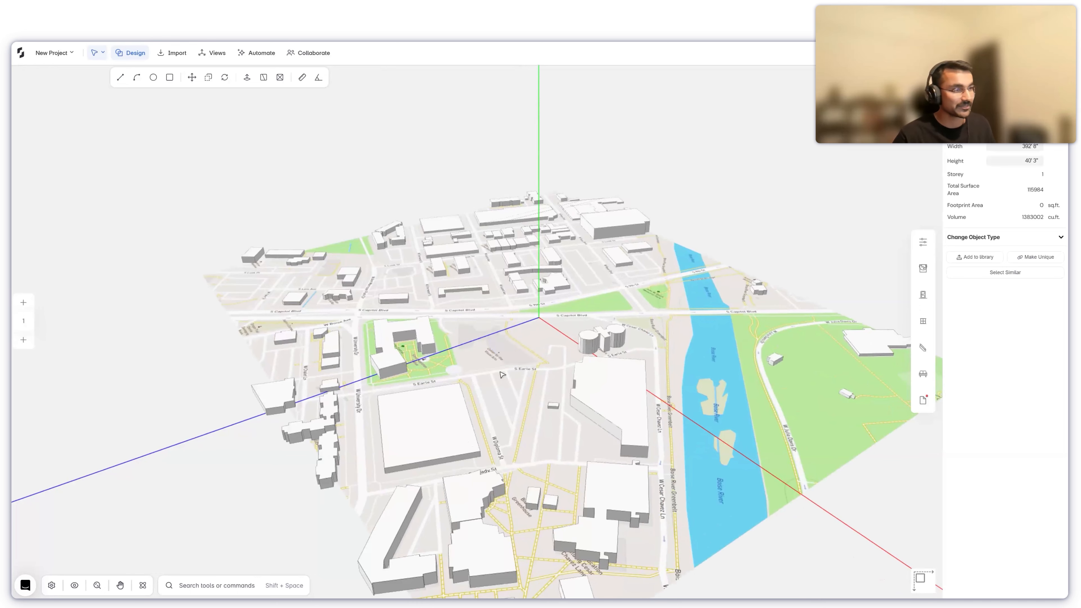
left_click_drag(707, 455, 731, 475)
- Move the site map in the 2D plan by about 264 ft from the origin, up and to the right, and return to 3D
left_click(922, 580)
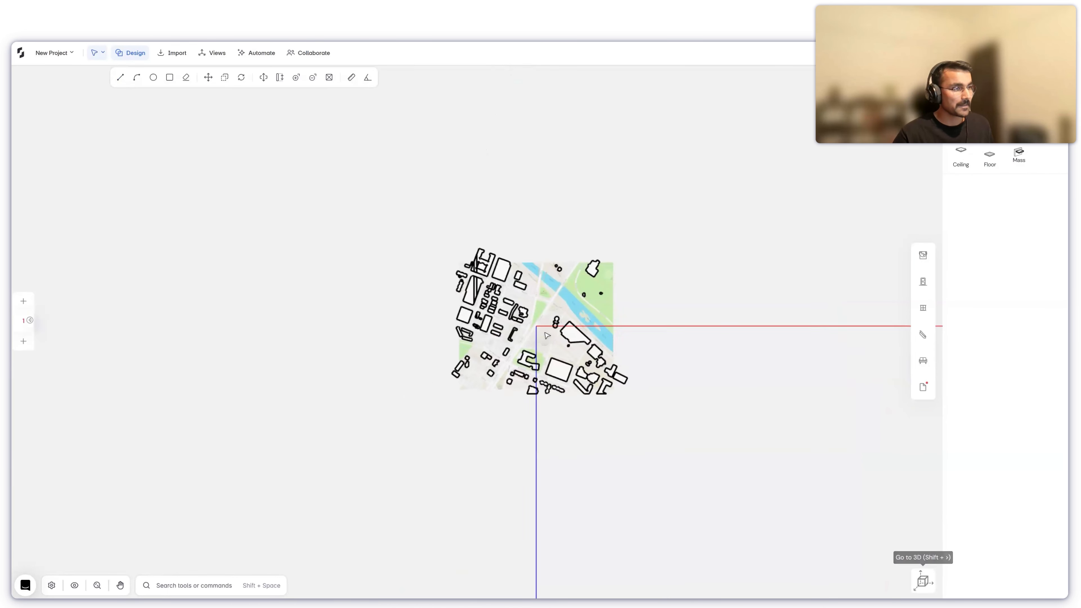
scroll(544, 336, "up", 6)
scroll(468, 310, "up", 4)
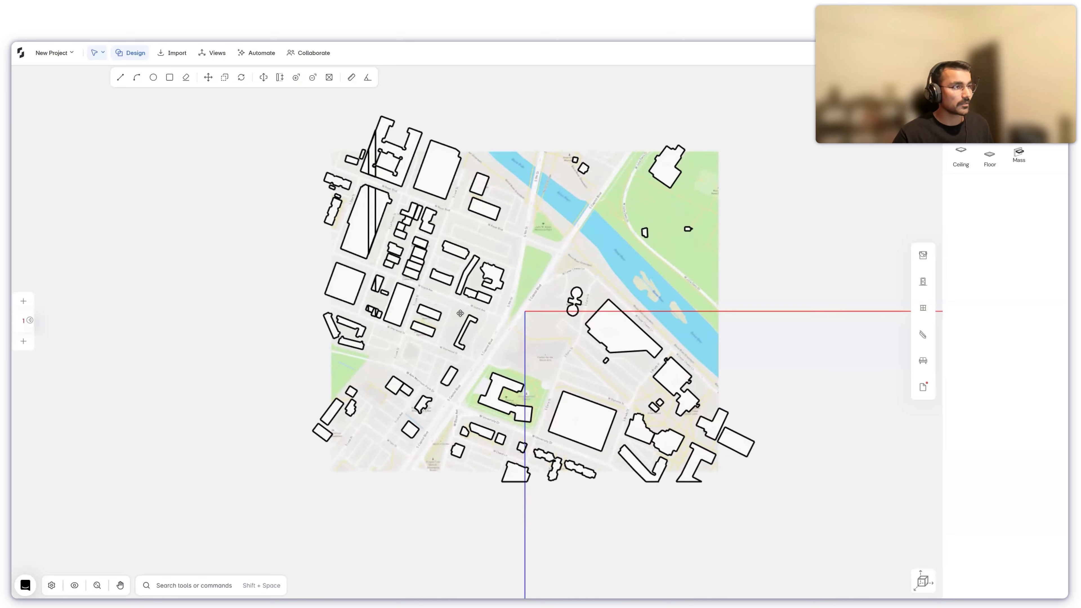
scroll(409, 388, "up", 3)
scroll(511, 356, "up", 2)
key("m")
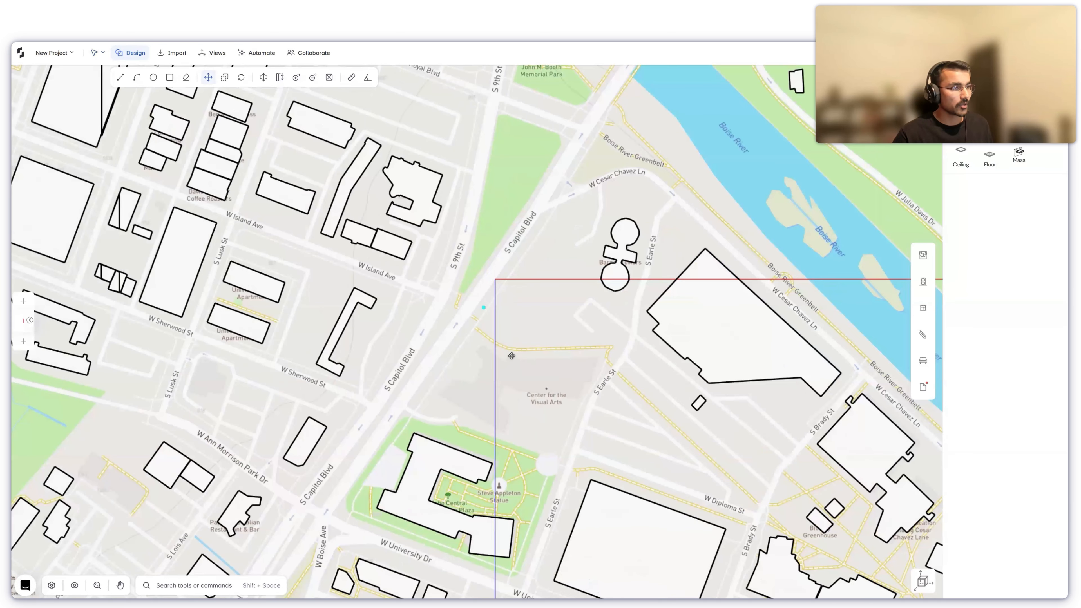
left_click(508, 352)
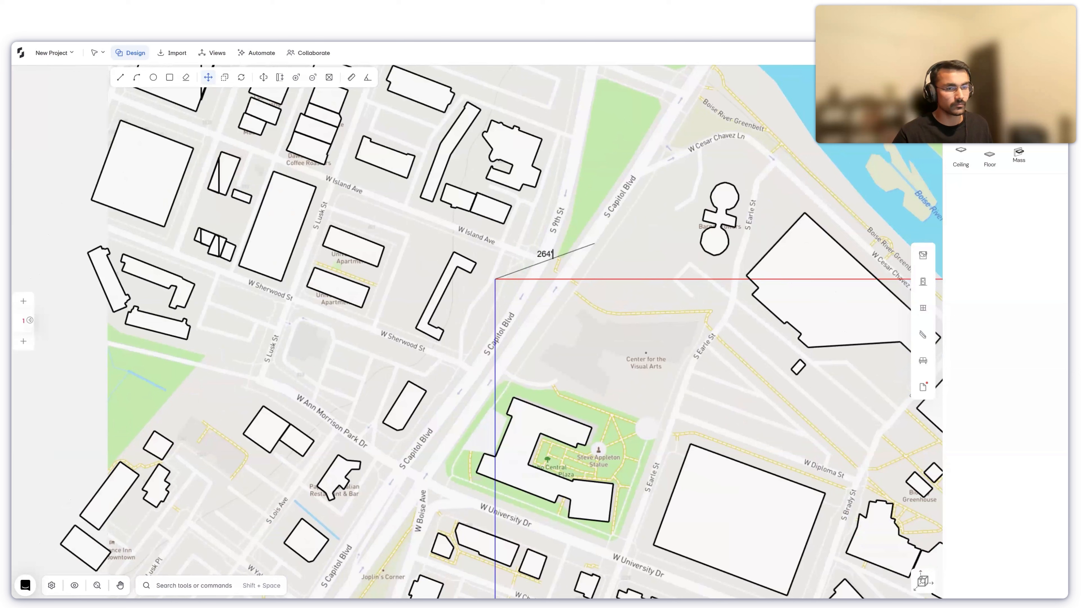
left_click(893, 566)
key("Escape")
left_click(922, 581)
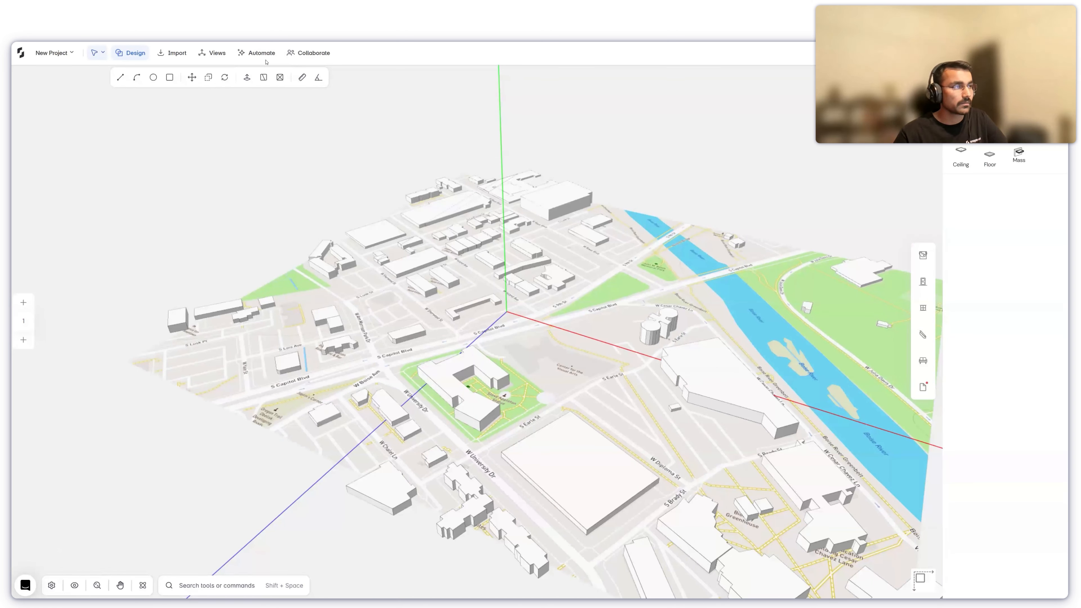
- Switch to the Google Sheets program brief, examine its room labels, areas, counts and departments, and return to Snaptrude
key("ctrl+Tab")
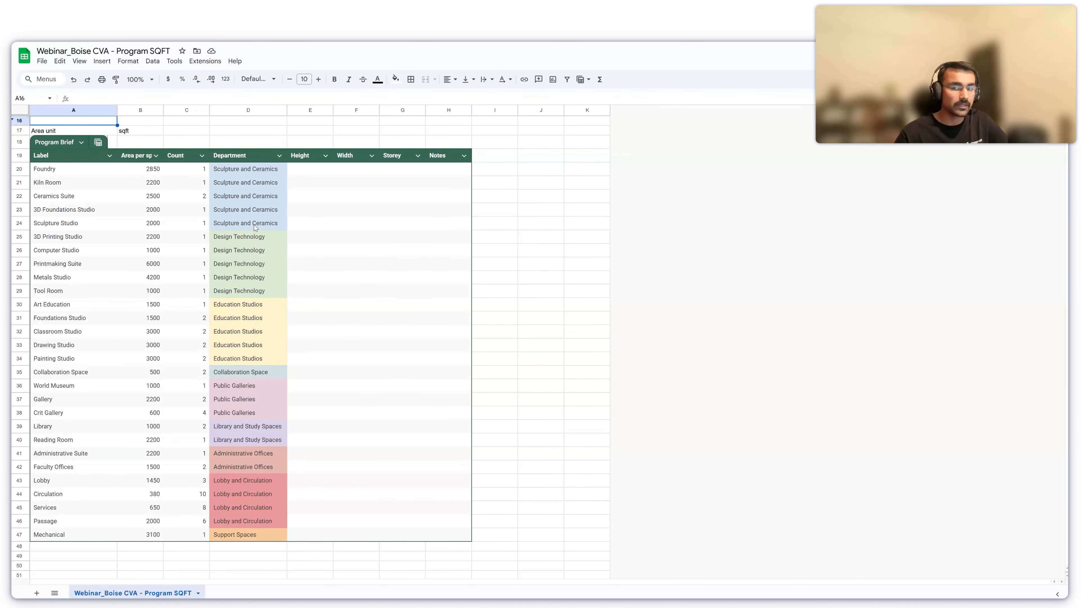
left_click(75, 171)
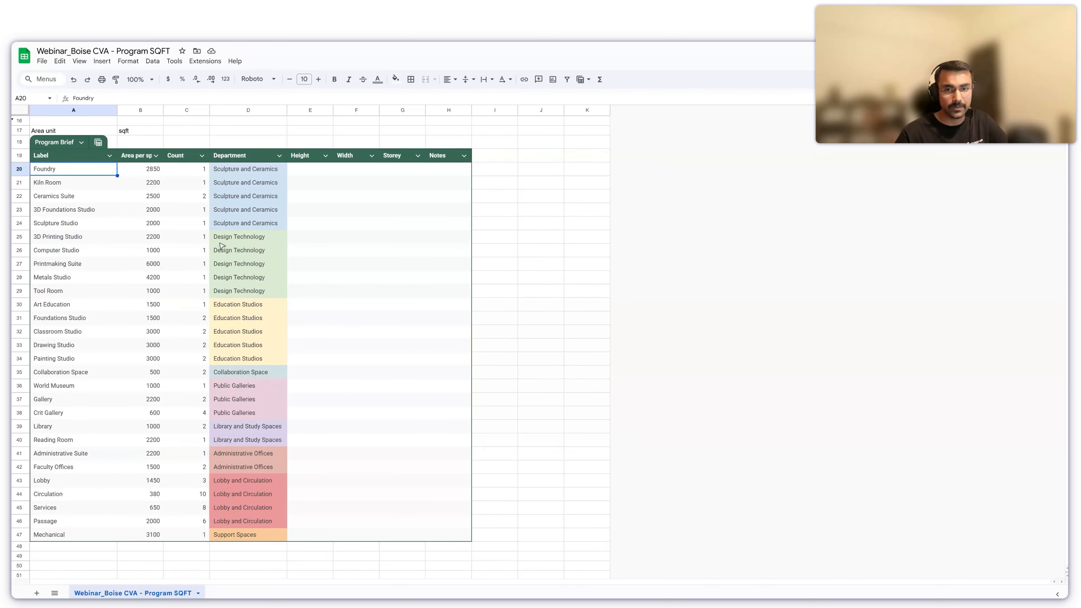
key("alt+Tab")
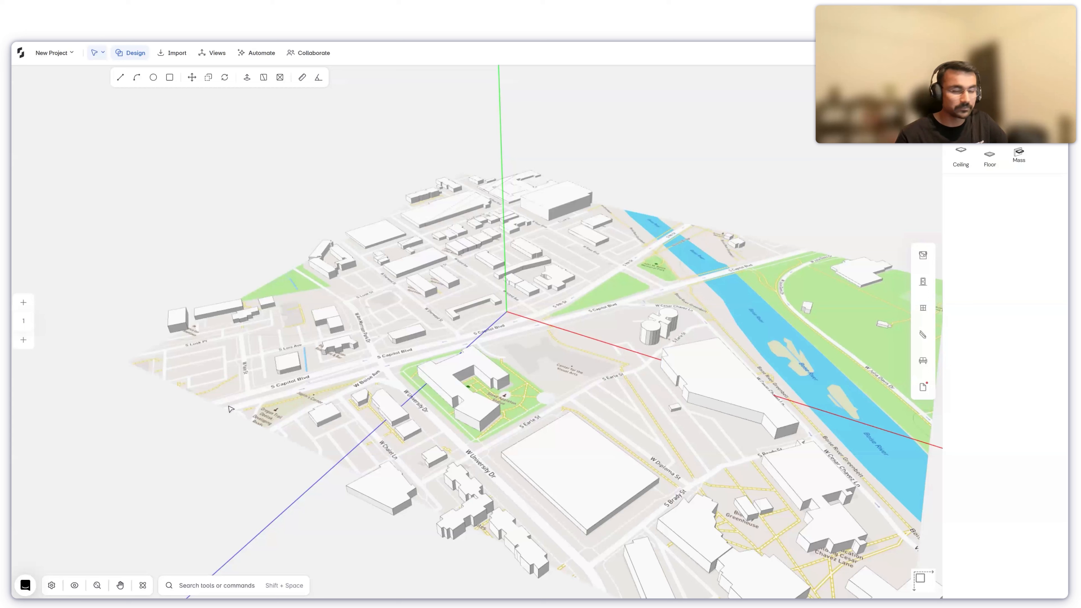
- Import the program data file "Webinar_Boise CVA - Program SQFT" with the unit set to ft²
left_click(182, 56)
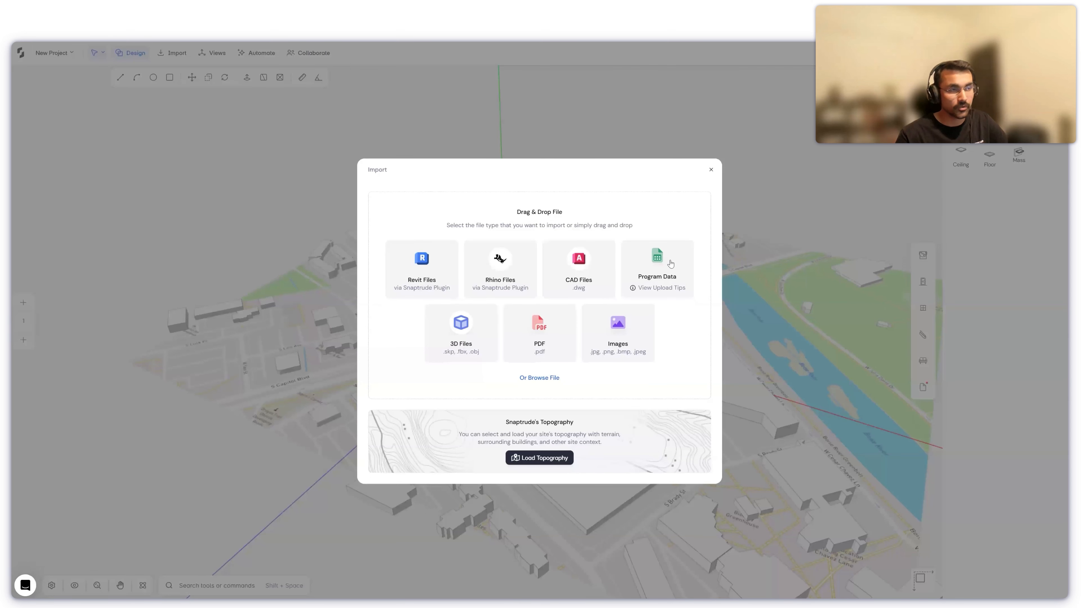
left_click(670, 267)
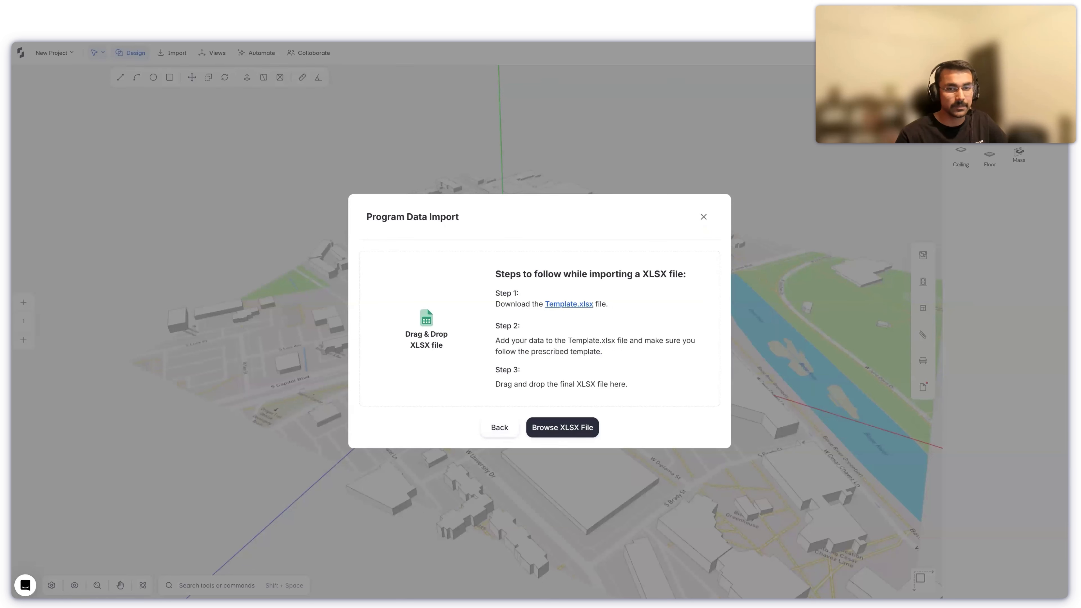
left_click_drag(1079, 234, 468, 304)
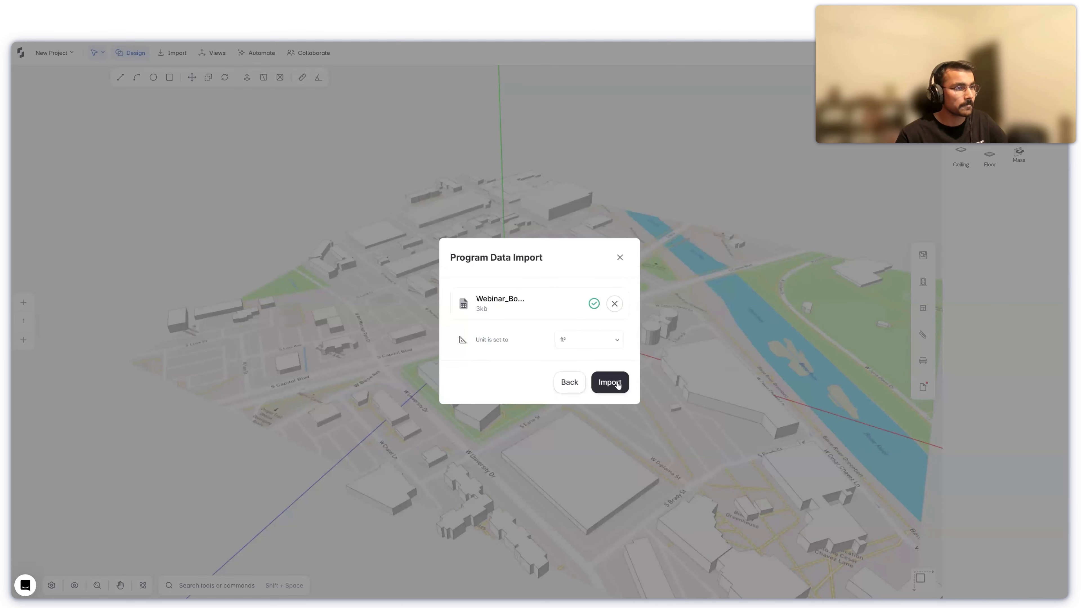
left_click(618, 385)
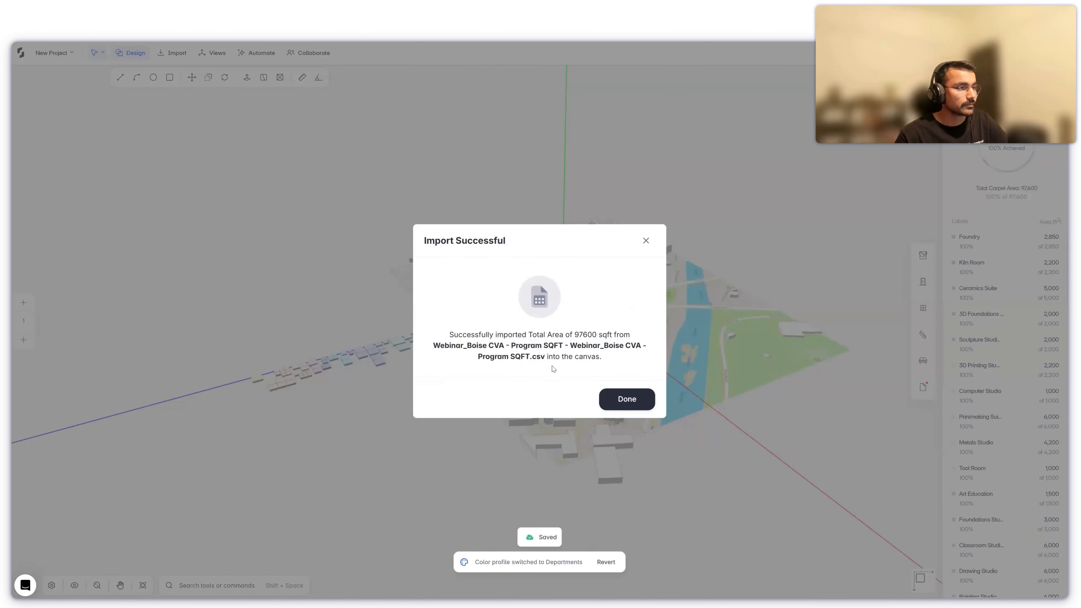
left_click(612, 399)
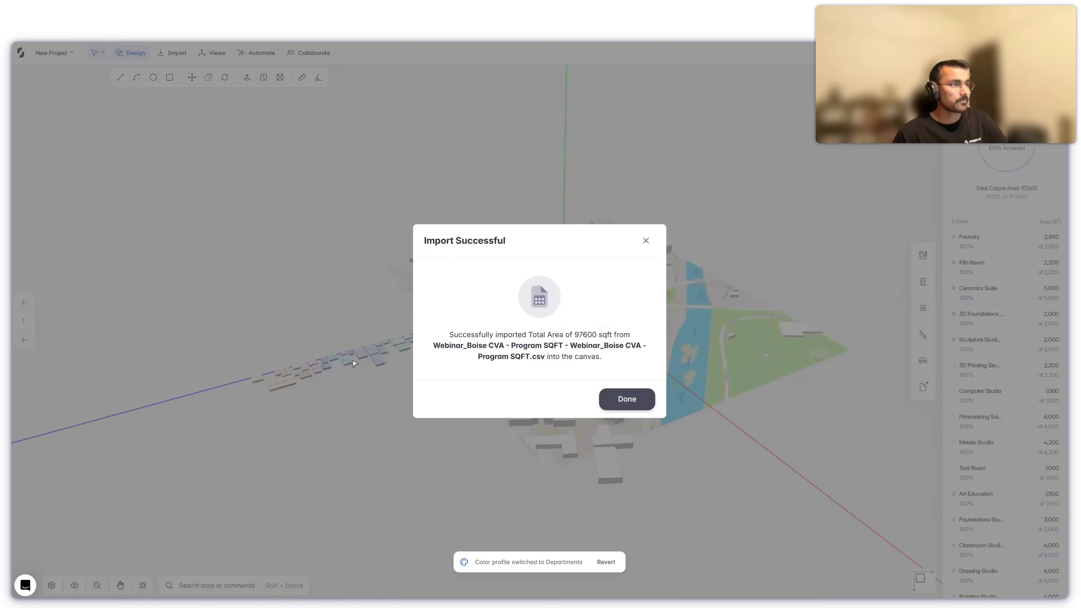
- Examine the imported program blocks in 3D, from the large circulation masses to the rows nearest the site
scroll(353, 362, "up", 8)
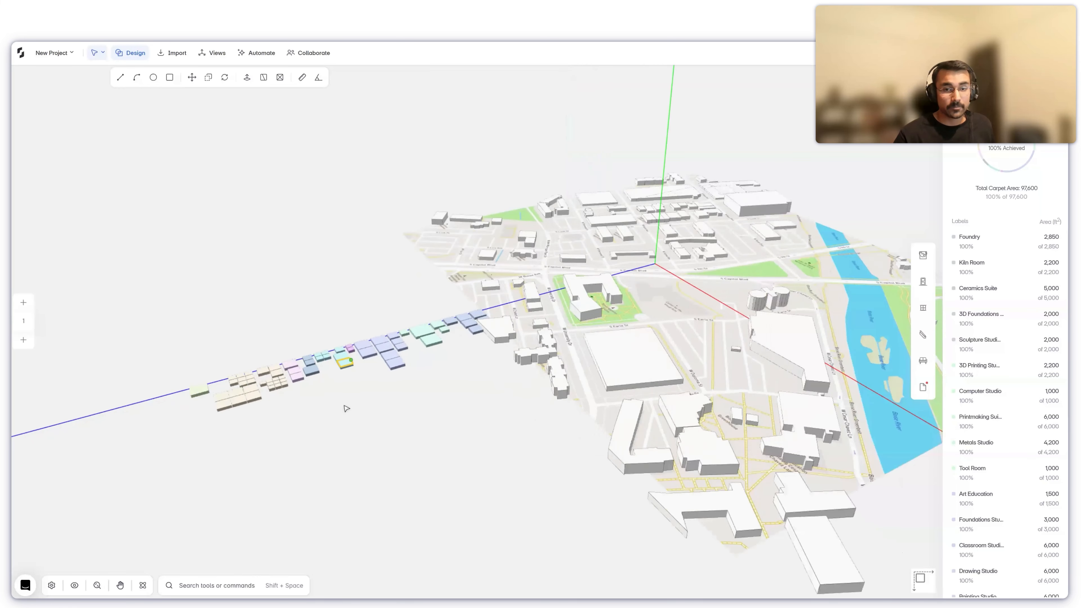
scroll(446, 412, "up", 3)
middle_click_drag(447, 413, 675, 350)
right_click_drag(599, 300, 685, 275)
scroll(669, 343, "up", 3)
scroll(639, 307, "up", 3)
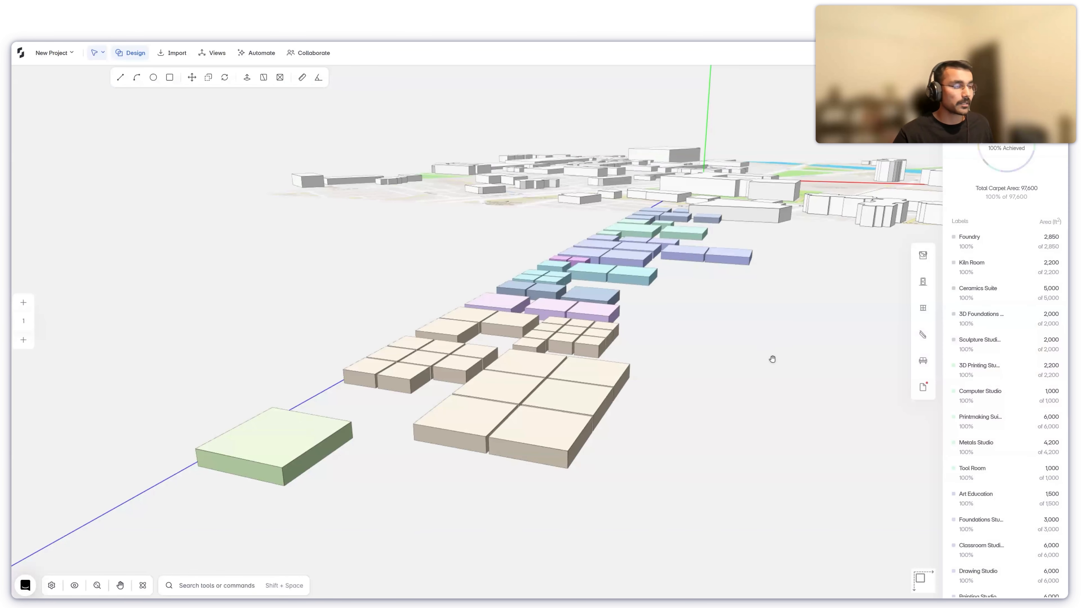
right_click_drag(772, 359, 420, 470)
scroll(406, 448, "left", 3)
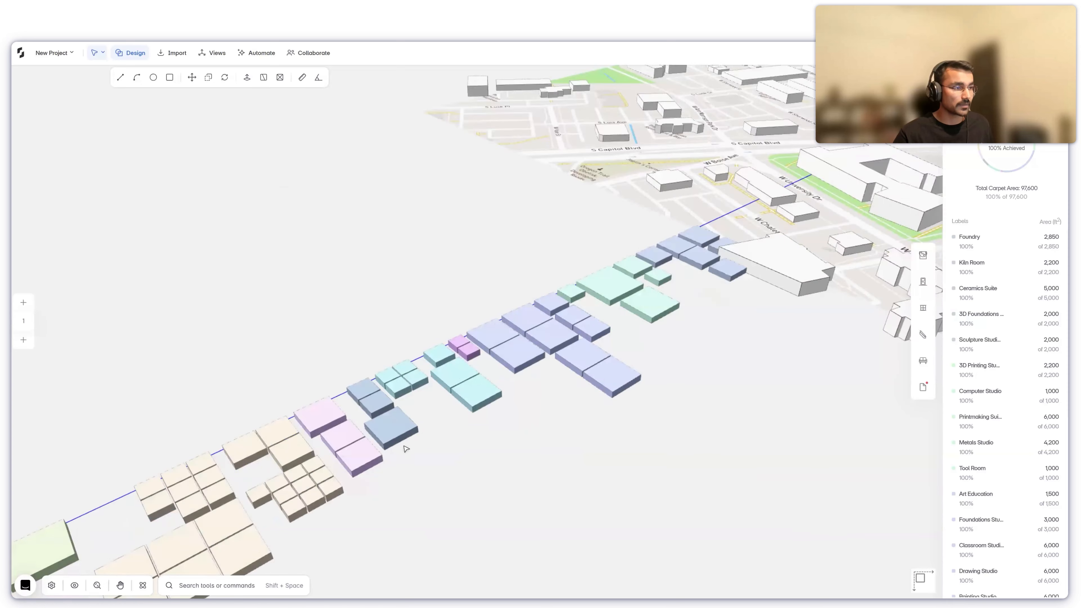
scroll(406, 449, "left", 3)
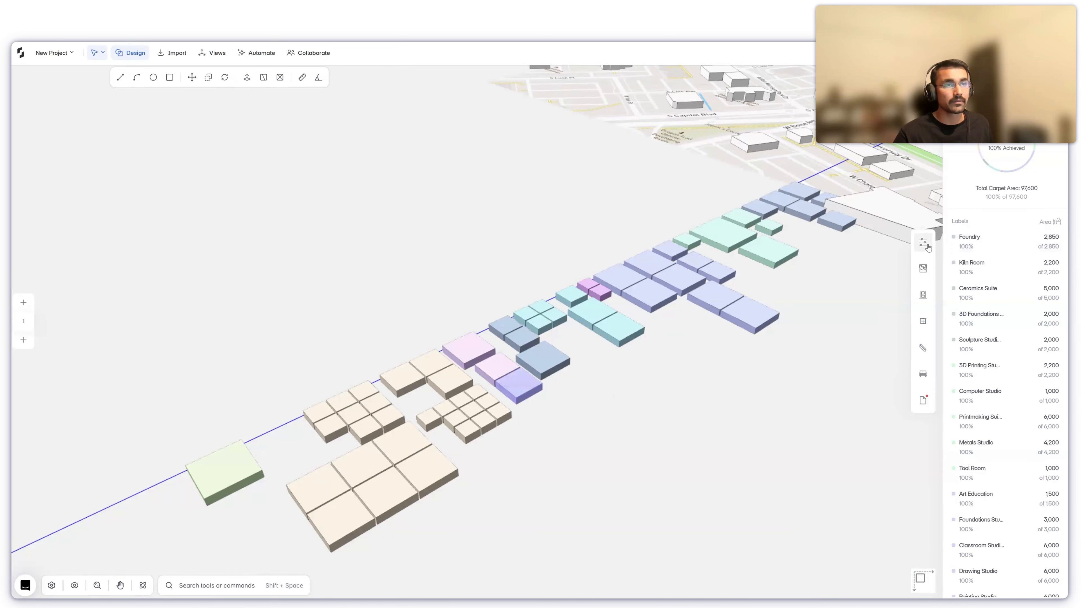
- Check the program's label areas against their targets and switch the area breakdown to building area sorted by Storeys
left_click(927, 246)
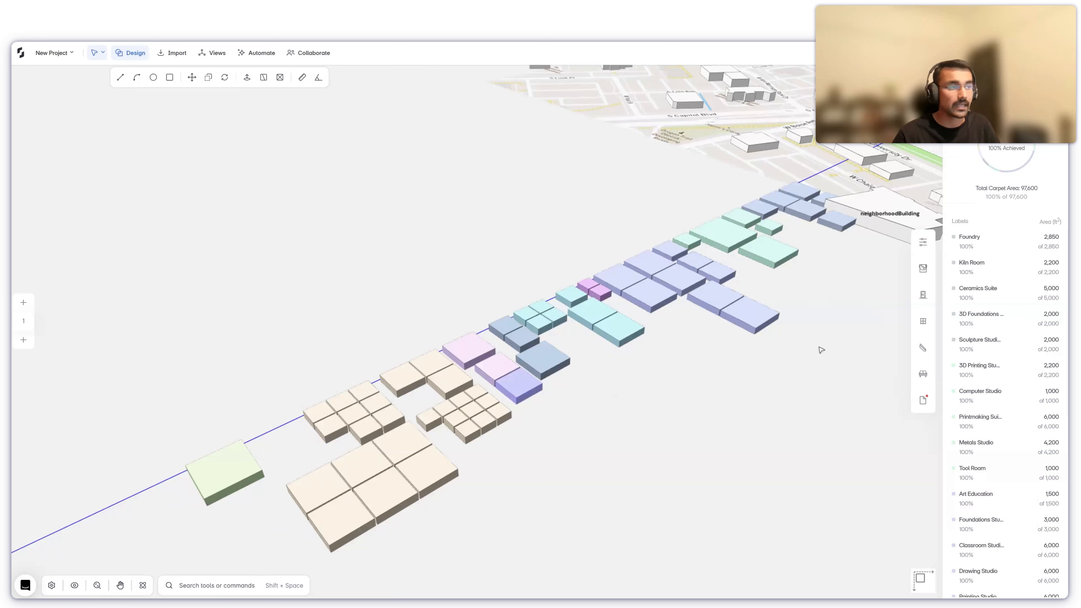
left_click(970, 241)
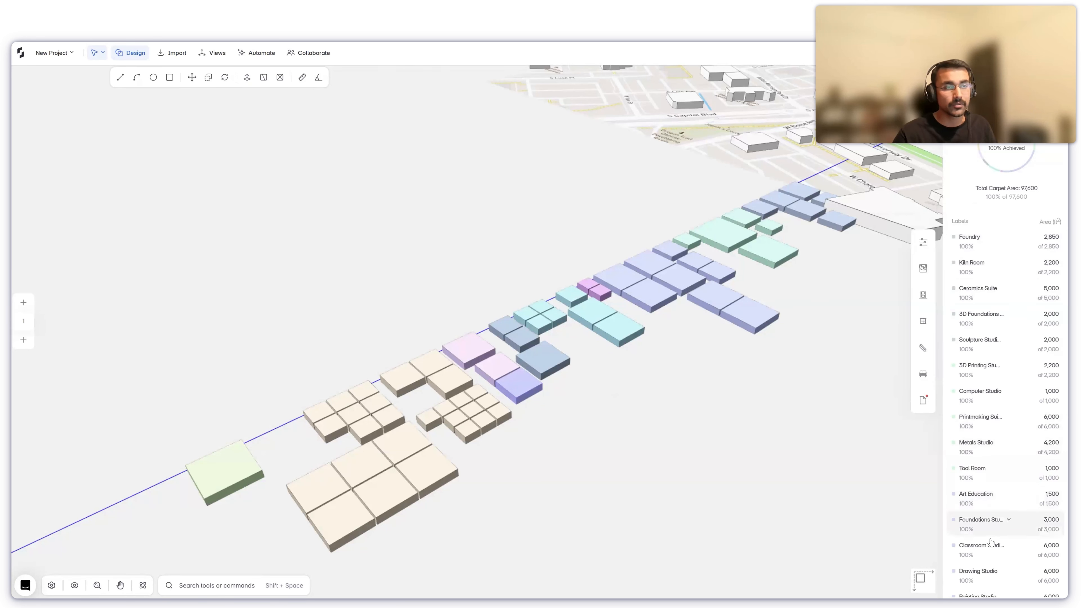
scroll(992, 528, "down", 5)
scroll(992, 541, "up", 5)
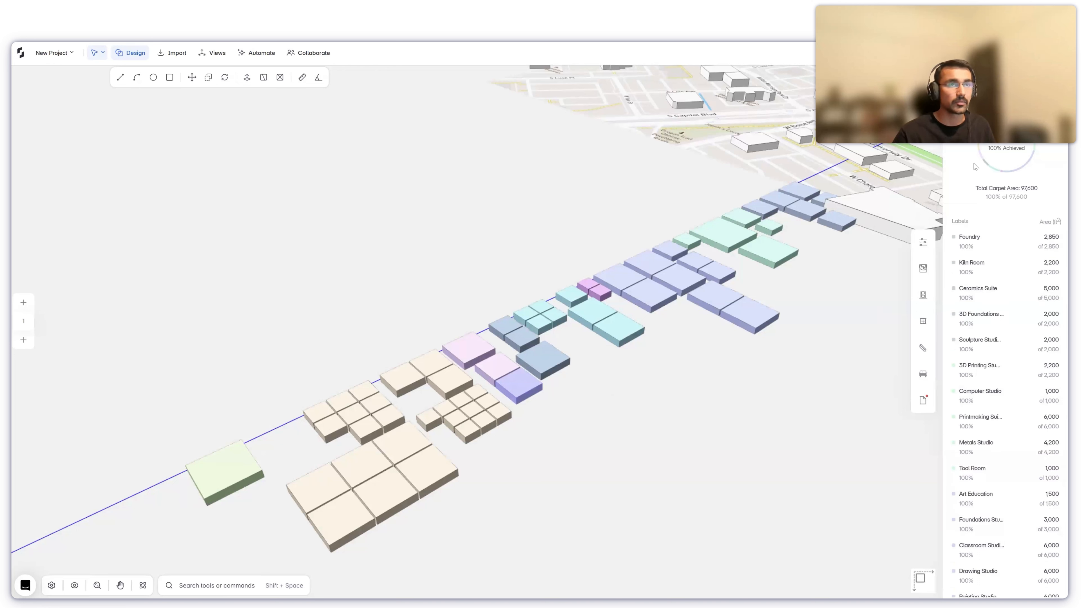
left_click(923, 242)
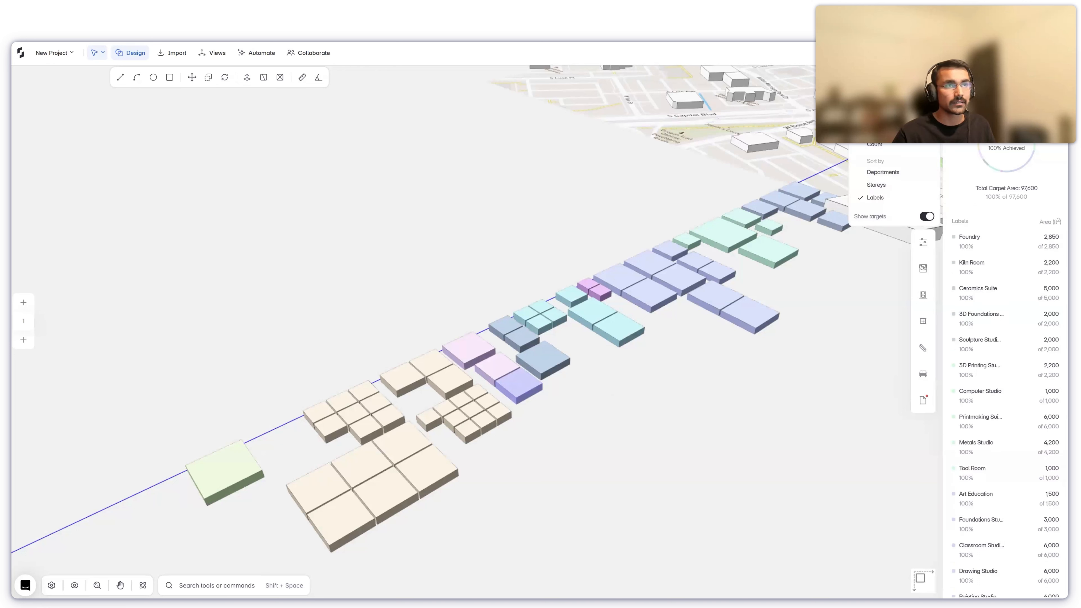
left_click(876, 184)
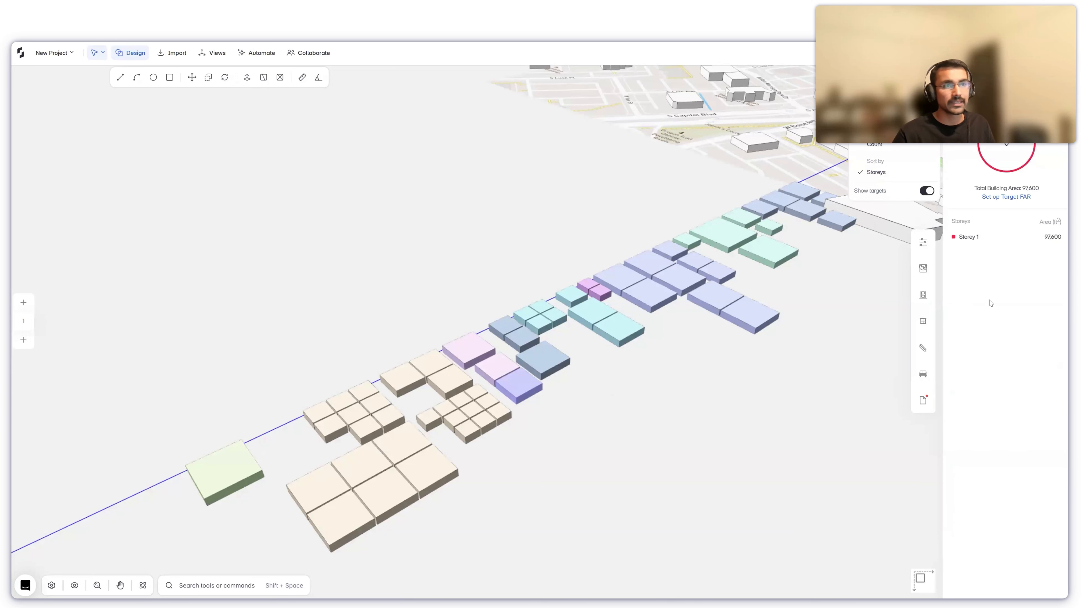
left_click(1002, 151)
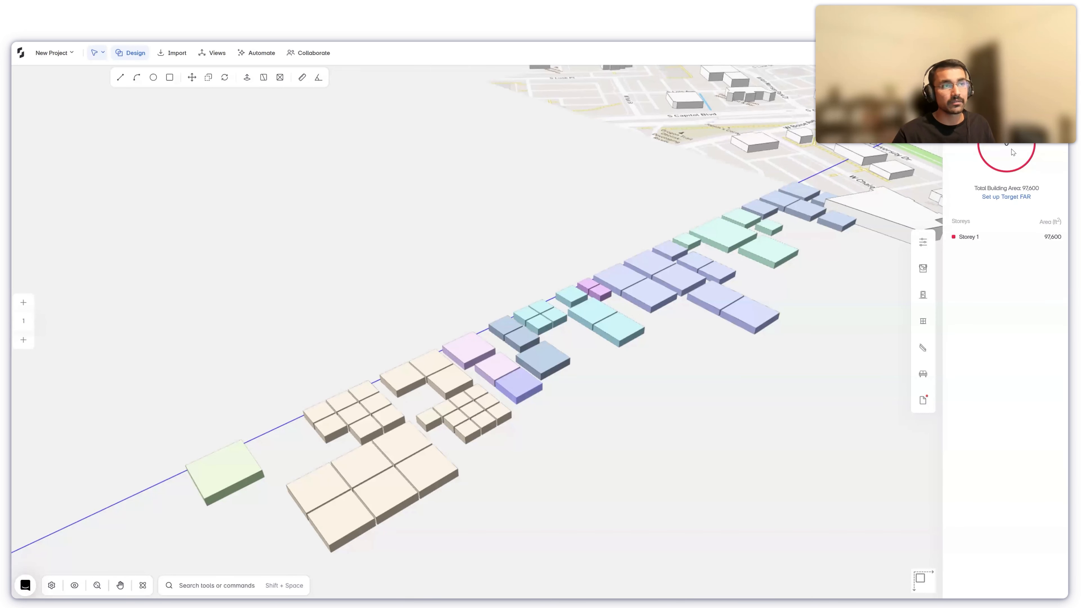
- Return from the program blocks to the site and open the Storey 1 plan in 2D
middle_click_drag(827, 318, 632, 423)
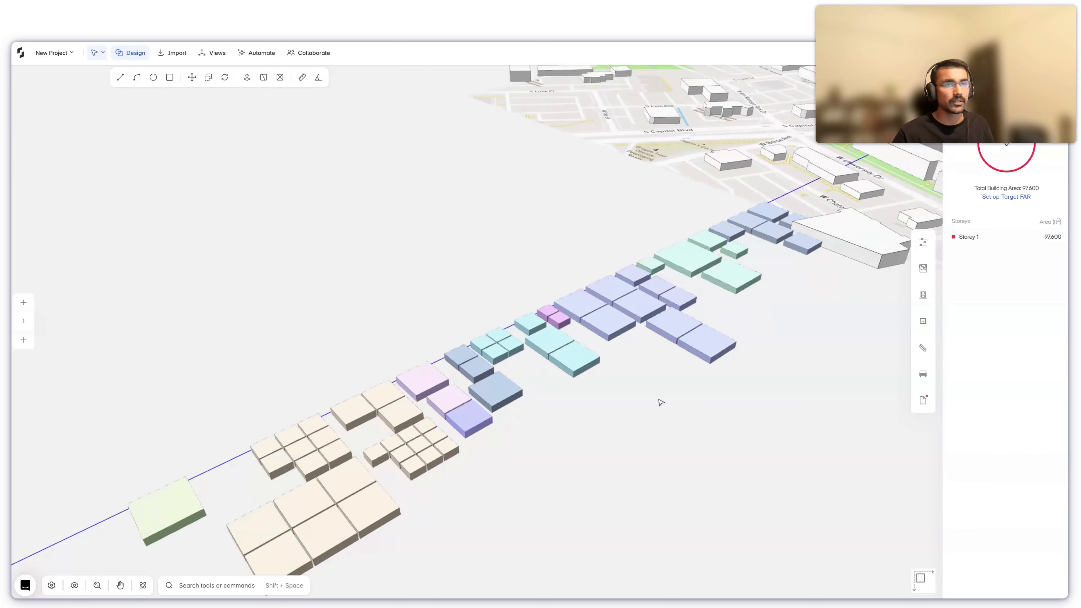
middle_click_drag(756, 401, 626, 447)
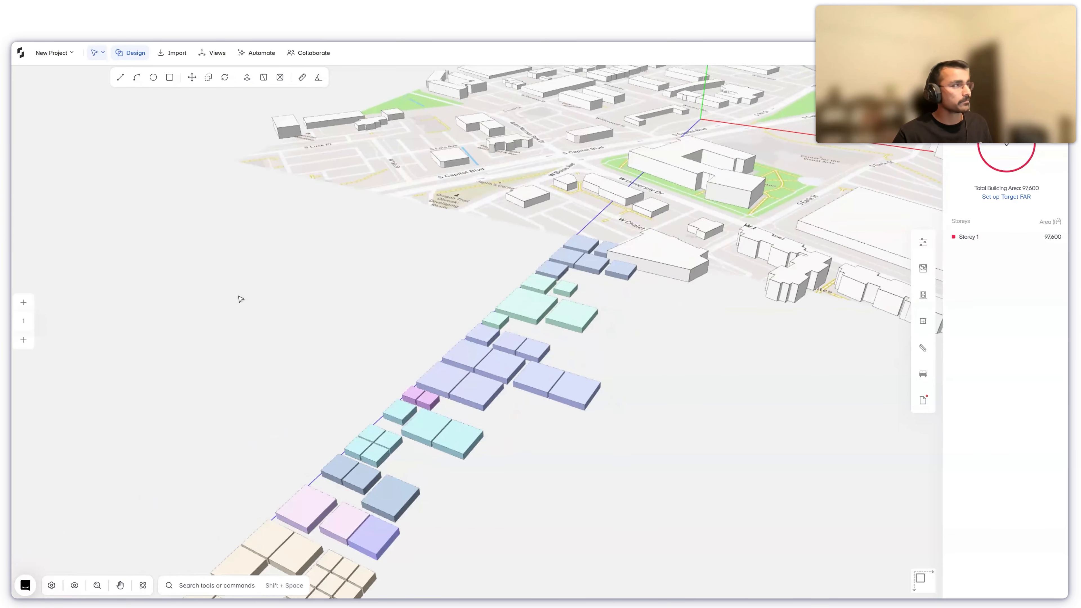
middle_click_drag(238, 299, 106, 483)
scroll(583, 331, "down", 4)
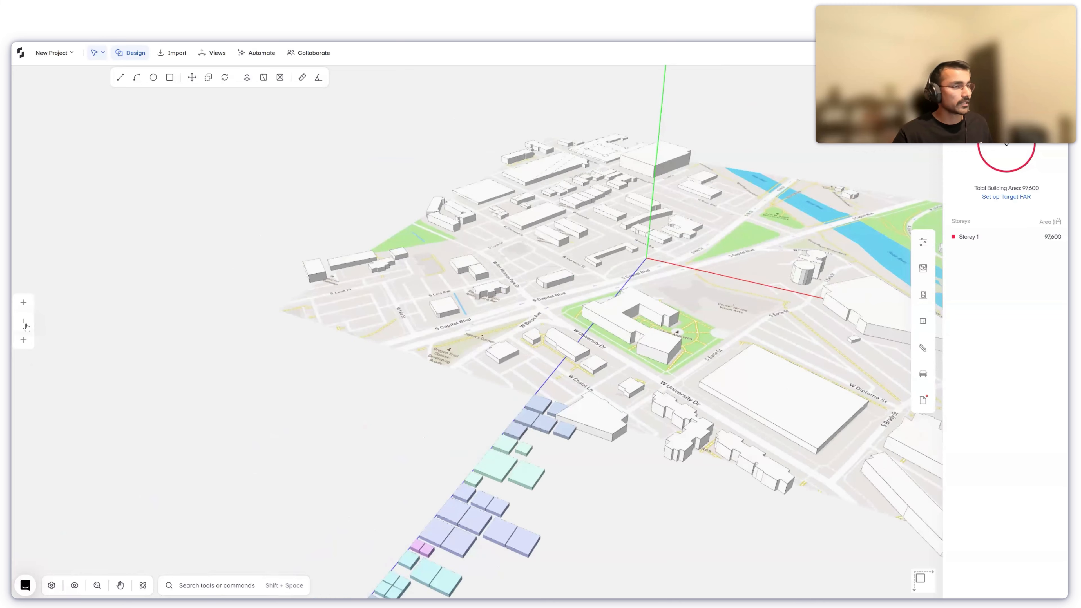
key("Tab")
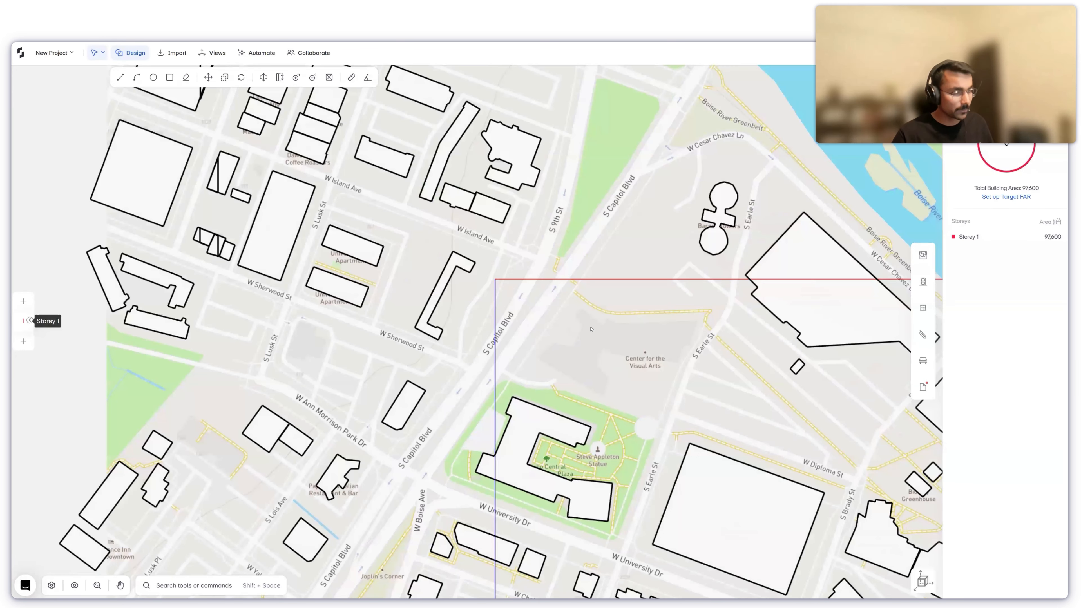
- Start outlining the Center for the Visual Arts plot with an edge about 420' long and a perpendicular edge about 142' along S Earle St
scroll(530, 345, "up", 2)
key("l")
scroll(579, 328, "up", 6)
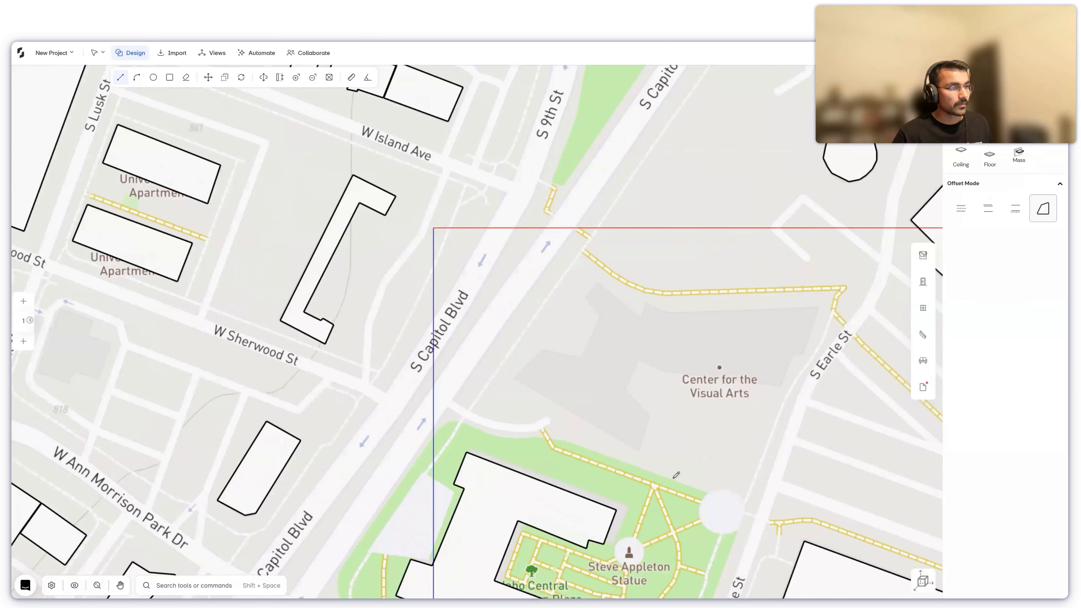
left_click(433, 398)
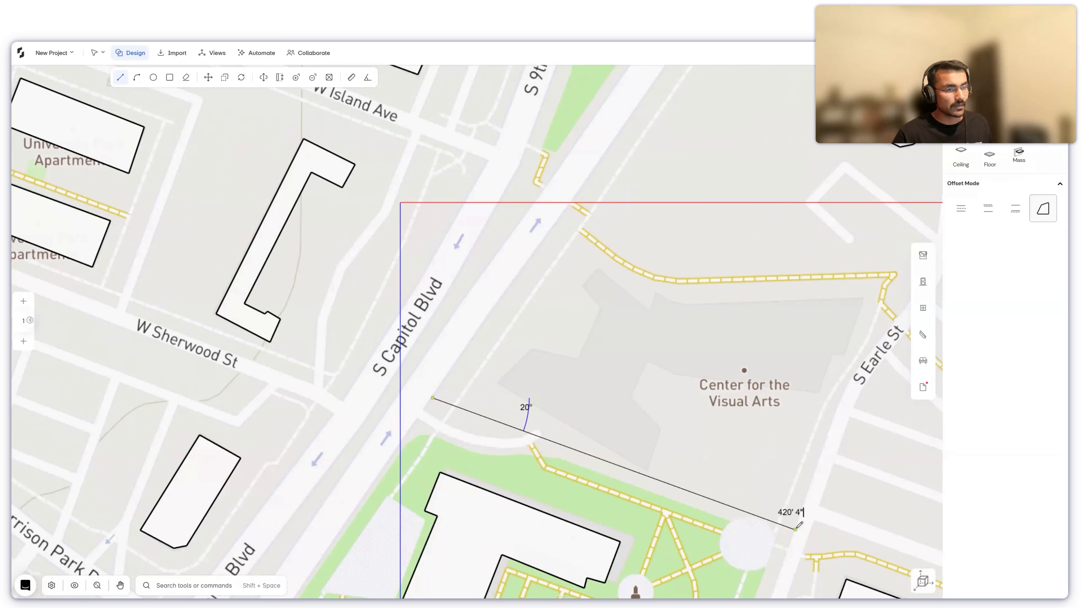
left_click(795, 530)
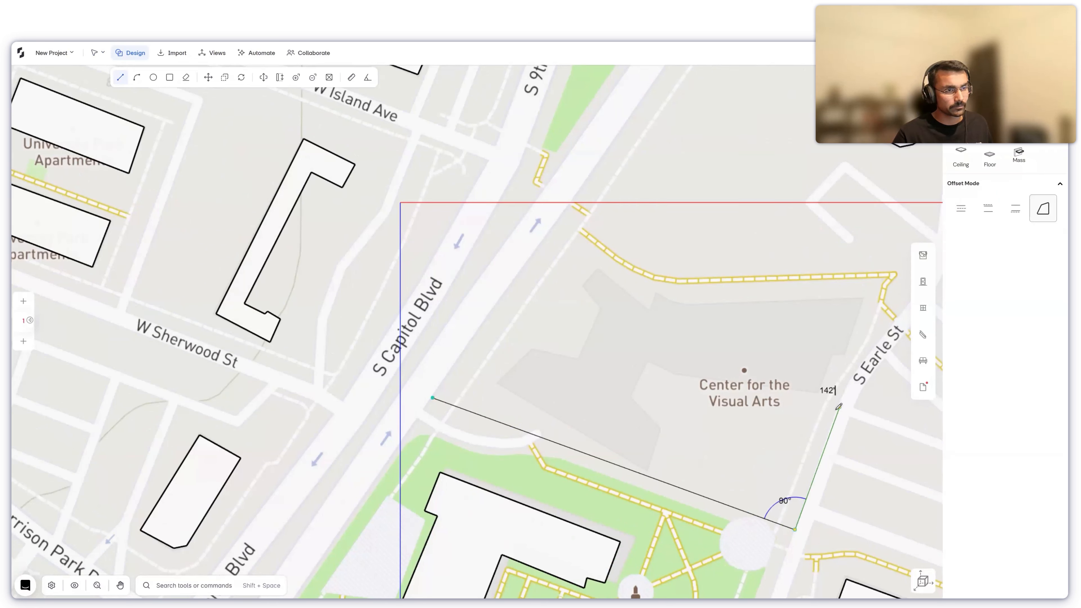
left_click(839, 410)
- Continue the plot outline along S Earle St with an arc spanning about 64' and straight segments up to the plot's upper corner
key("a")
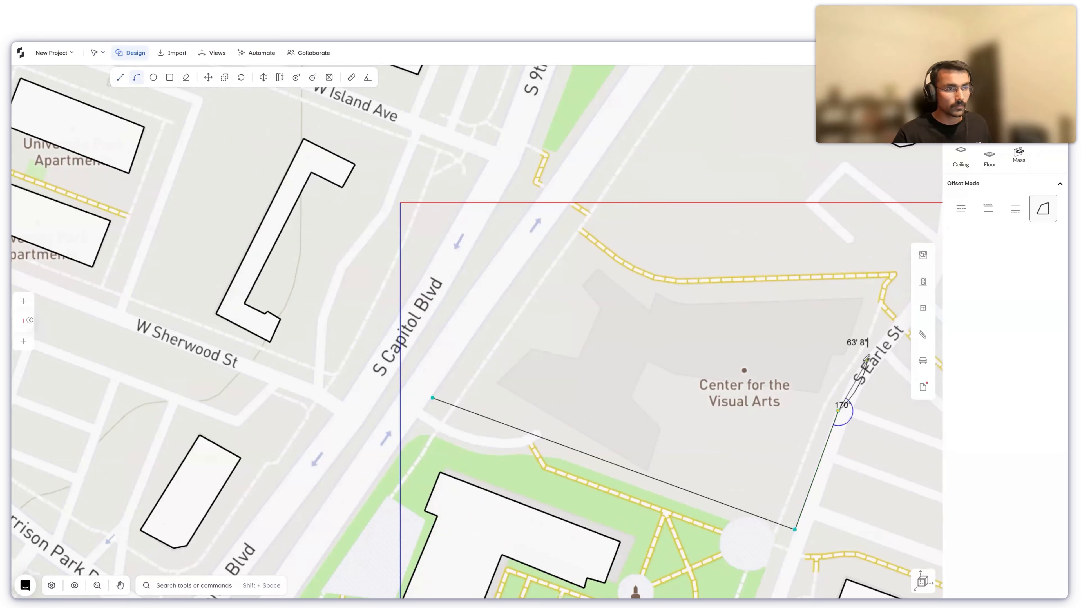
left_click(853, 379)
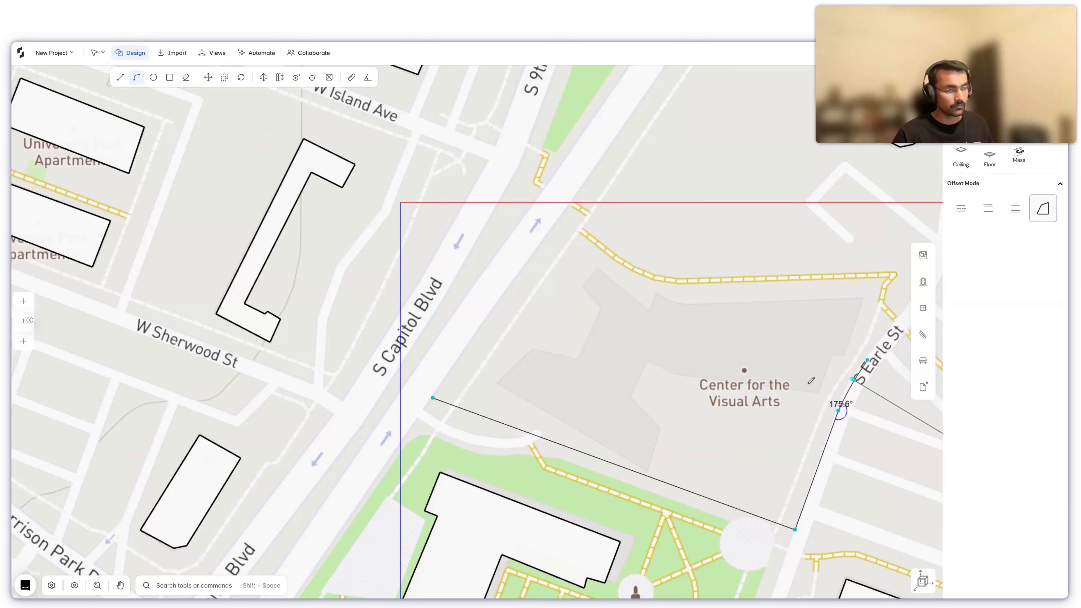
key("l")
scroll(879, 326, "down", 2)
scroll(873, 318, "down", 2)
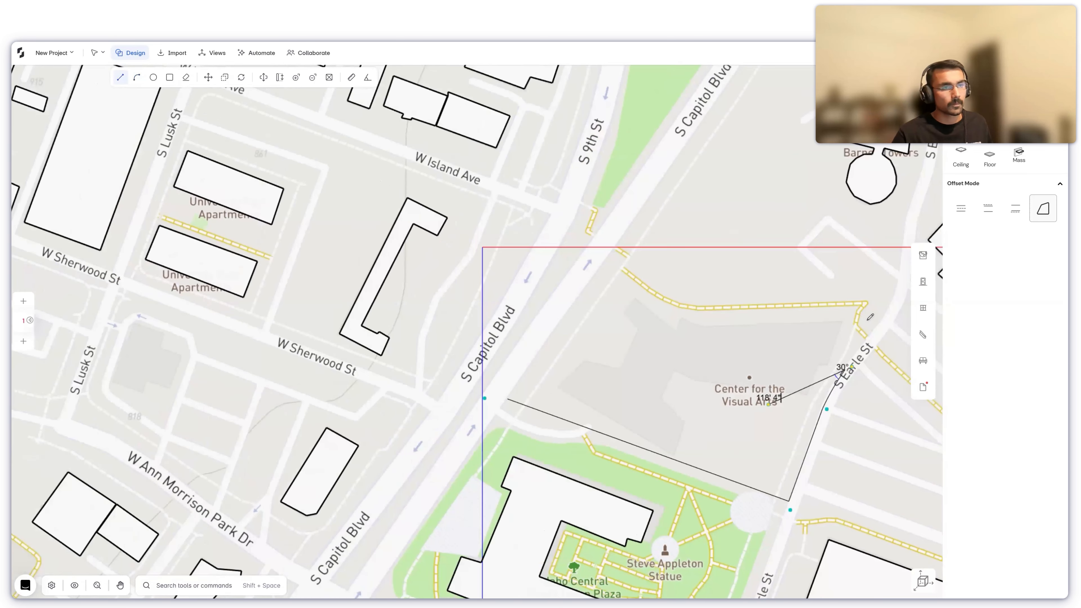
scroll(871, 320, "up", 2)
left_click(867, 320)
key("Return")
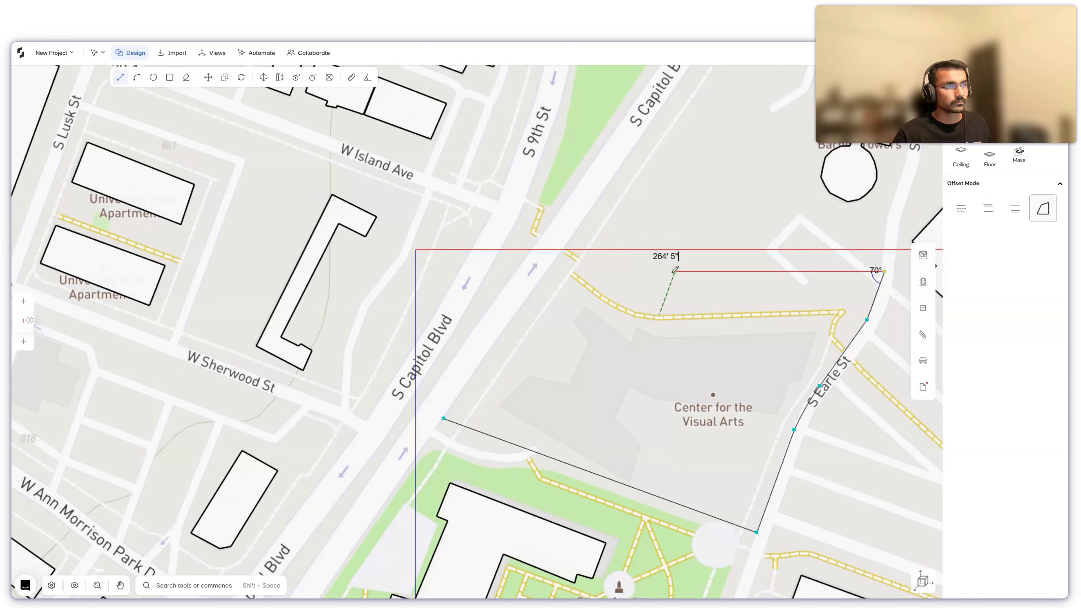
- Close the plot outline with an upper edge about 264' long, an arc spanning about 79' and an edge along S Capitol Blvd, then view in 3D
left_click(673, 271)
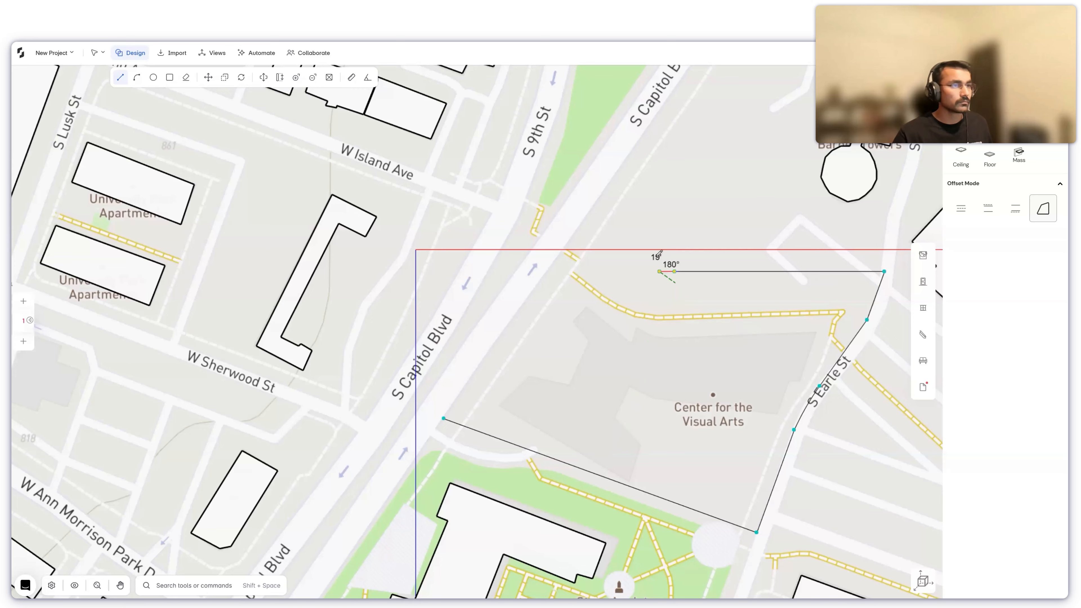
scroll(636, 251, "up", 2)
left_click(611, 252)
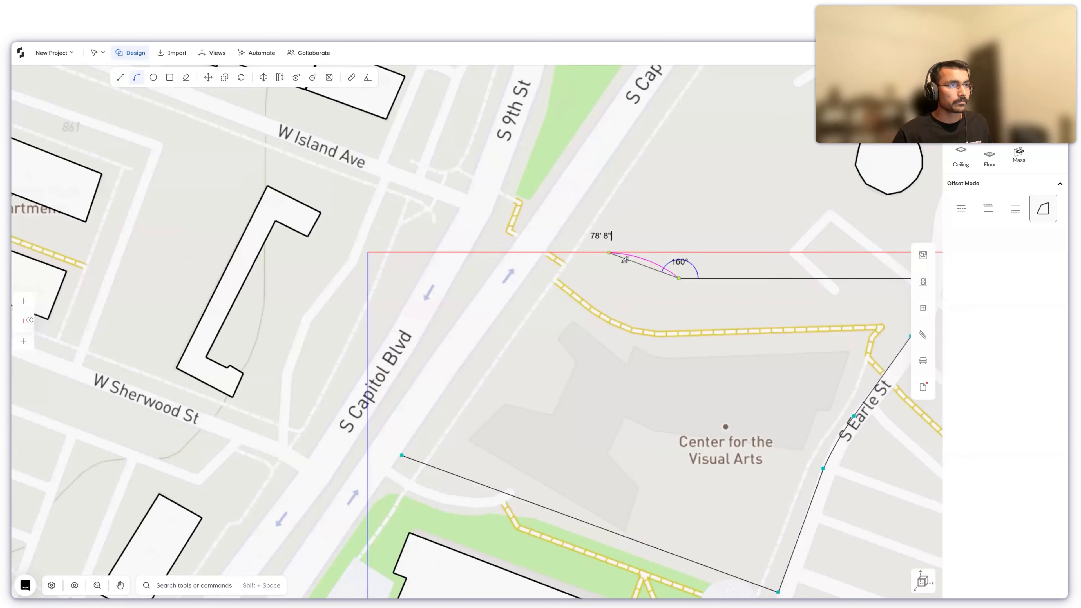
left_click(629, 262)
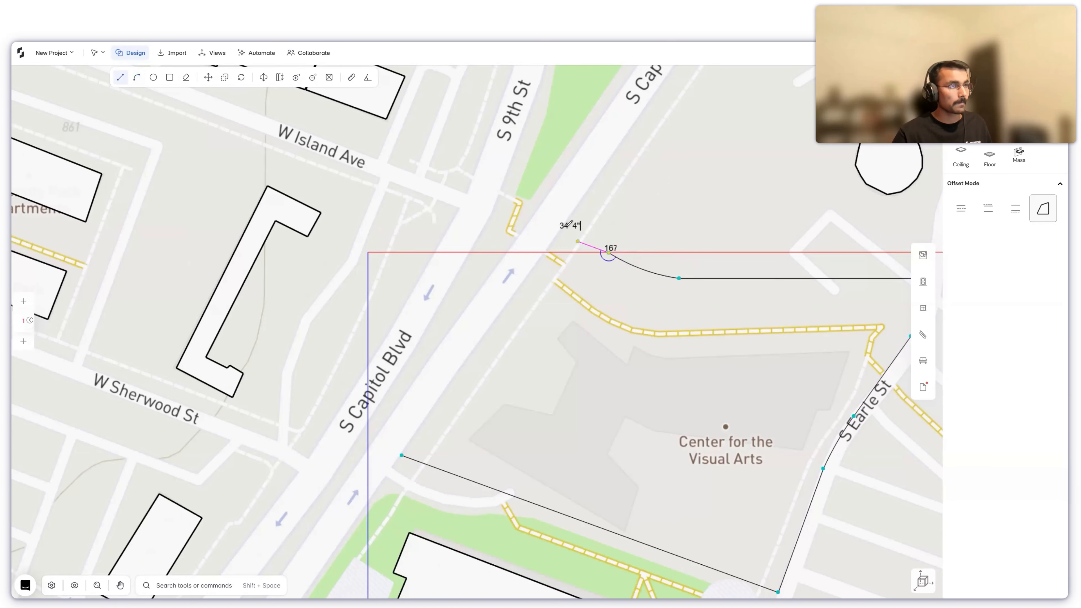
left_click(403, 455)
key("Escape")
key("shift+period")
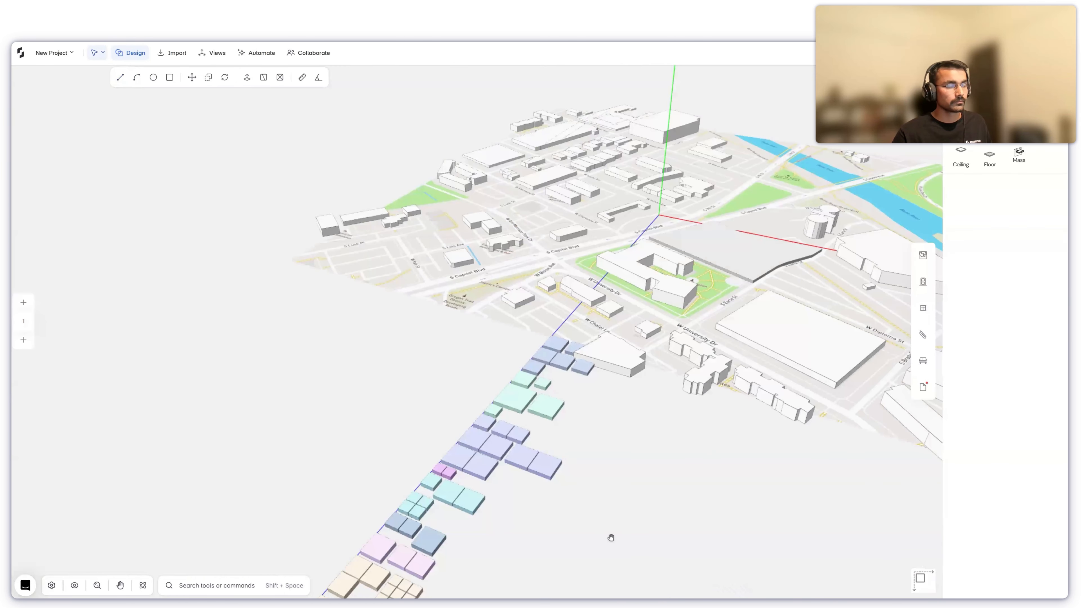
- Label the new mass on the Center for the Visual Arts plot "Site"
scroll(598, 290, "up", 3)
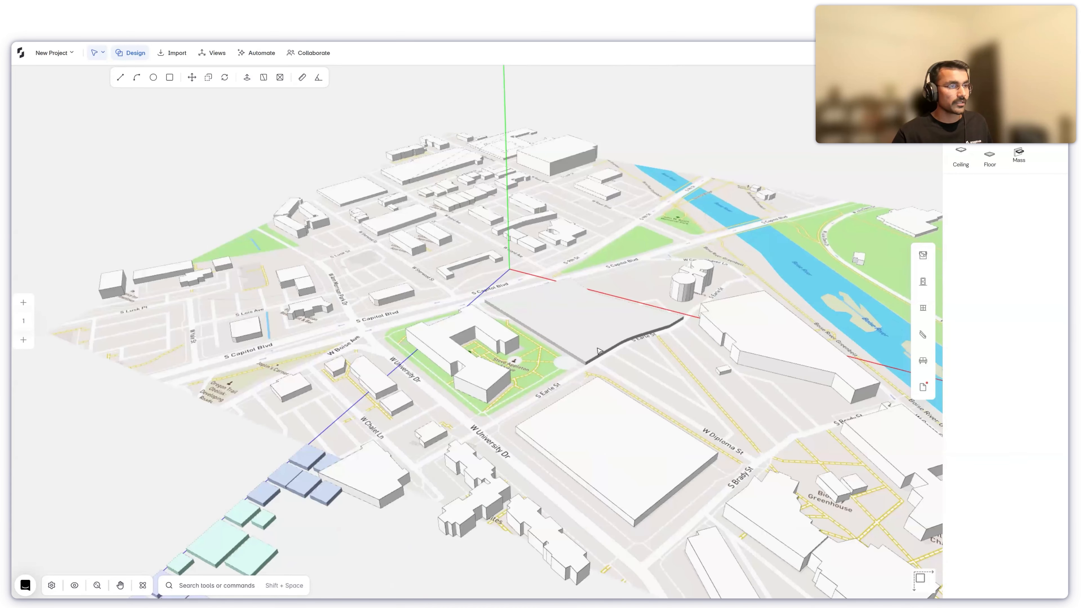
scroll(598, 350, "up", 2)
scroll(573, 295, "up", 2)
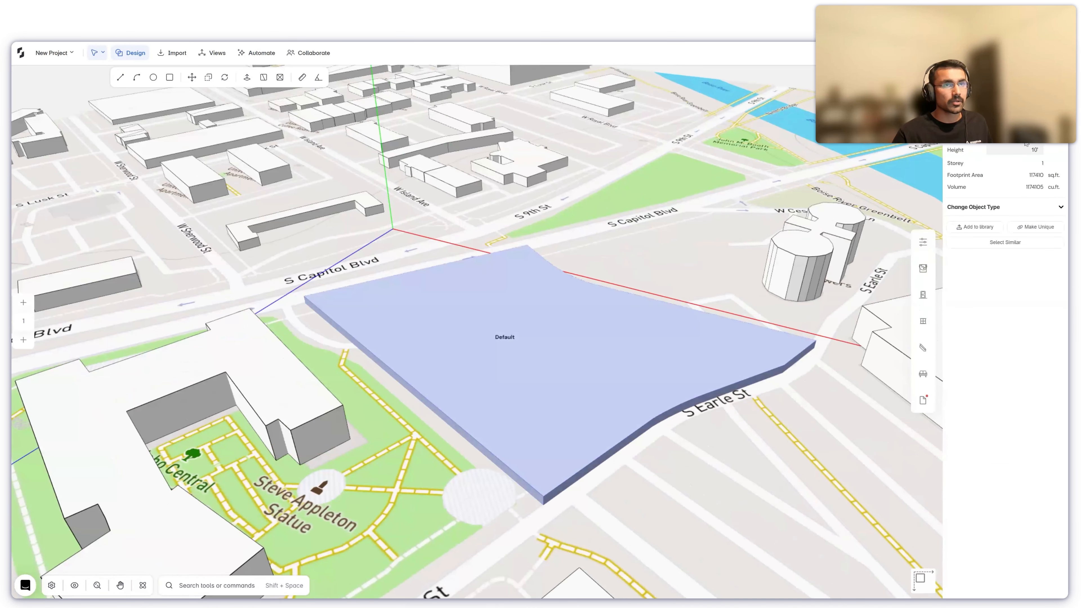
left_click(1019, 137)
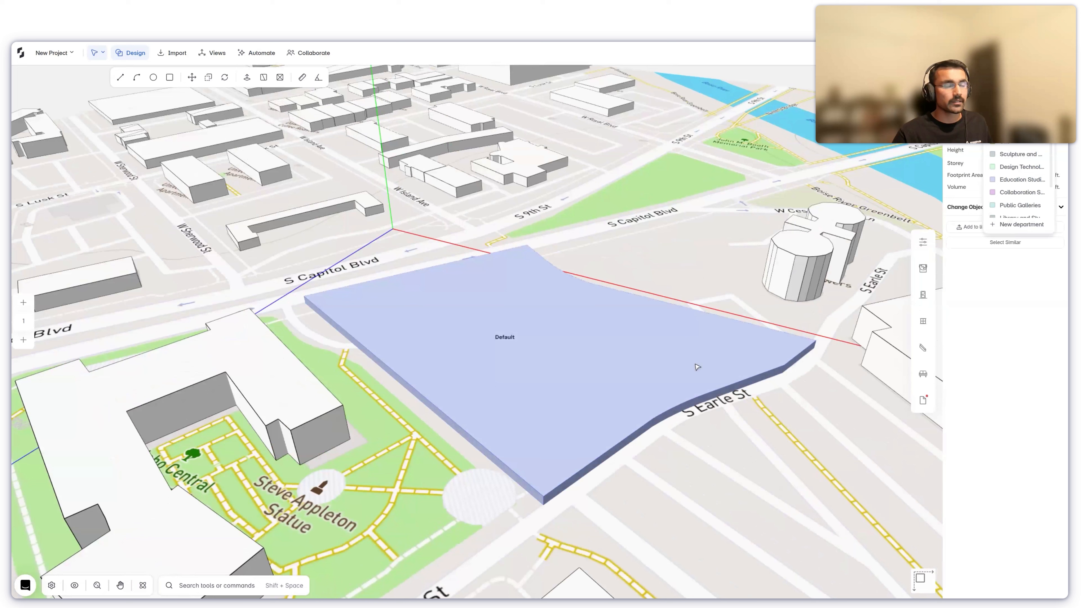
double_click(594, 388)
type("Site")
key("Return")
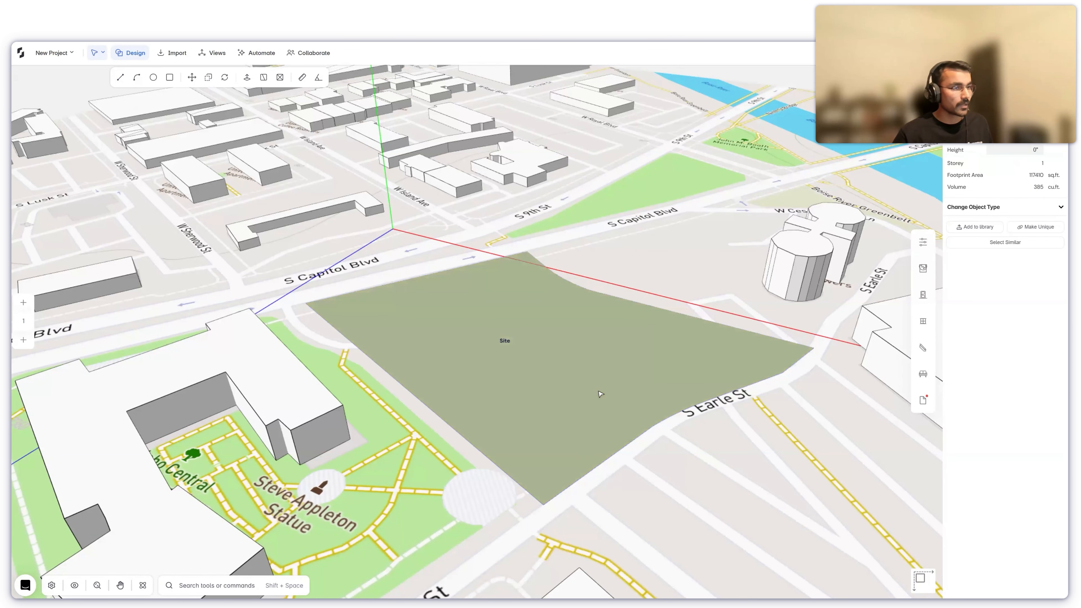
left_click(662, 431)
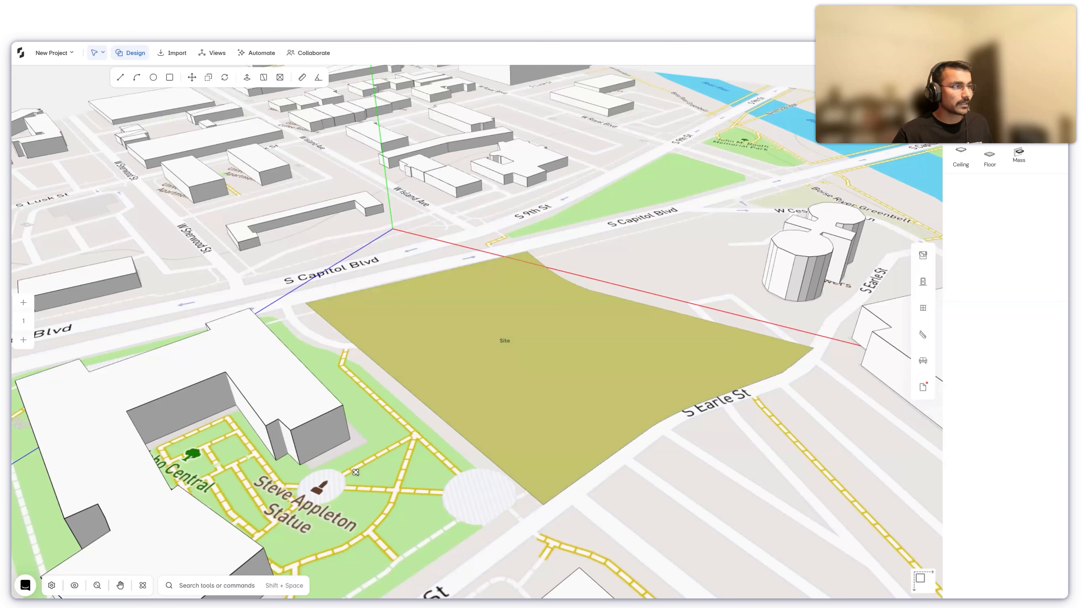
- Set up a target FAR of 1 with a 5% deviation for the site
middle_click_drag(566, 467, 577, 467)
middle_click_drag(769, 463, 809, 463)
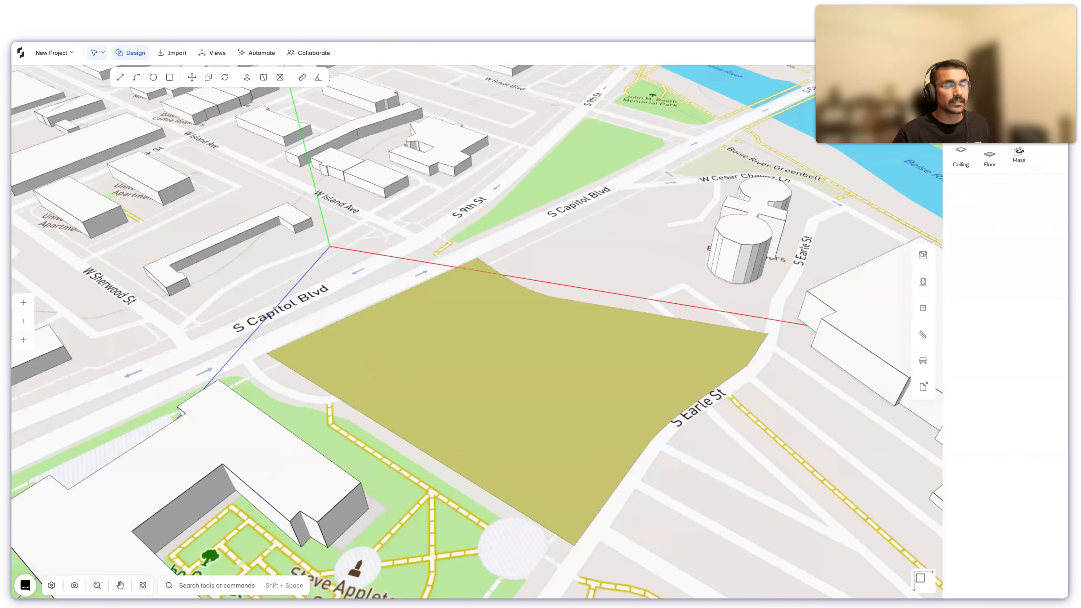
left_click(968, 142)
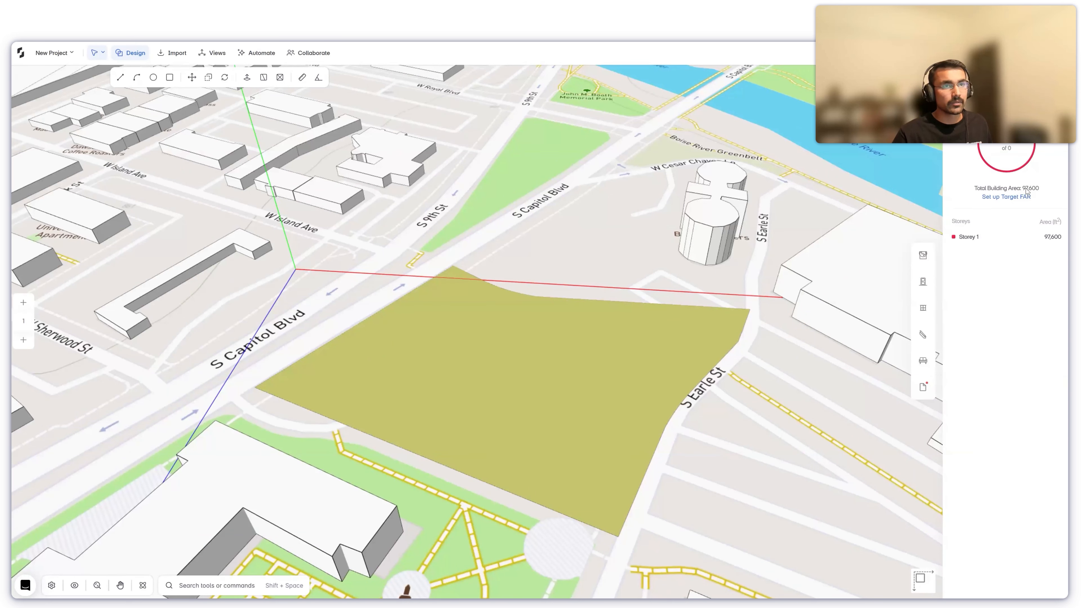
left_click(1007, 196)
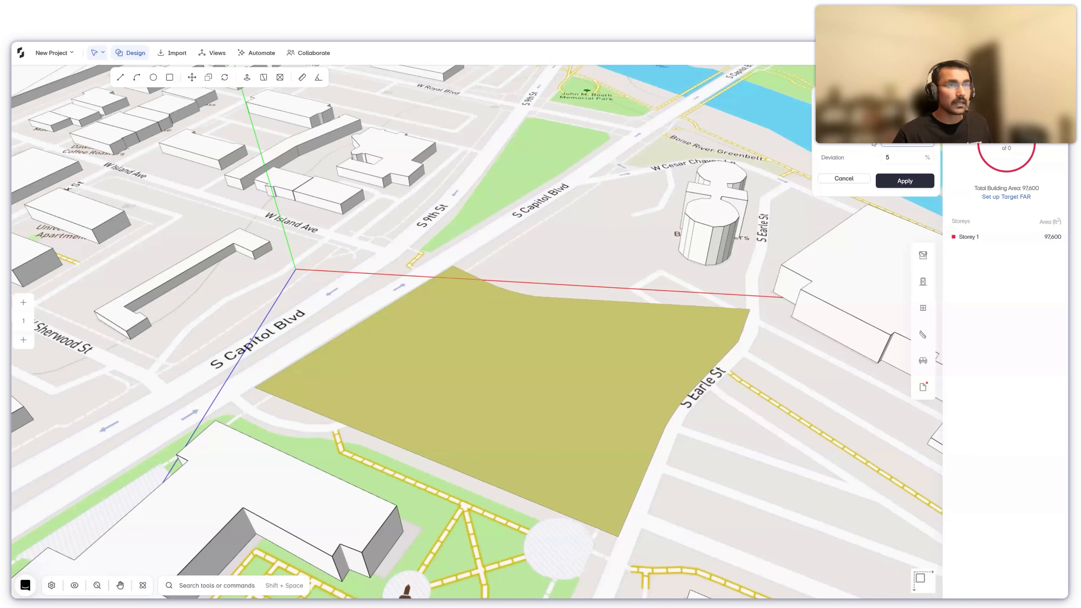
left_click(906, 183)
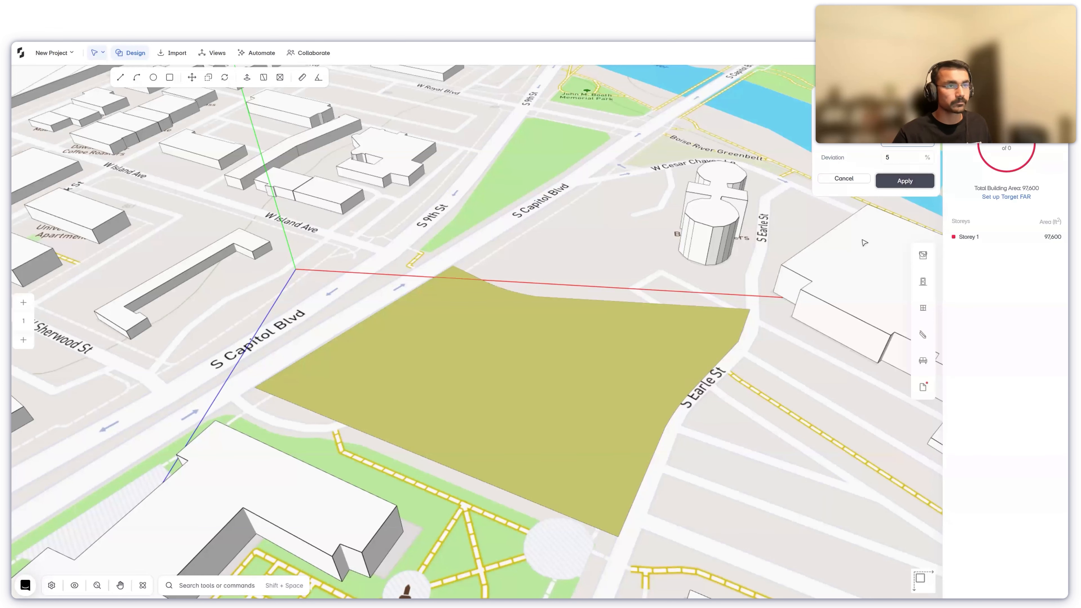
- Examine the site and its surrounding buildings in 3D together with the row of imported program blocks
scroll(824, 204, "down", 2)
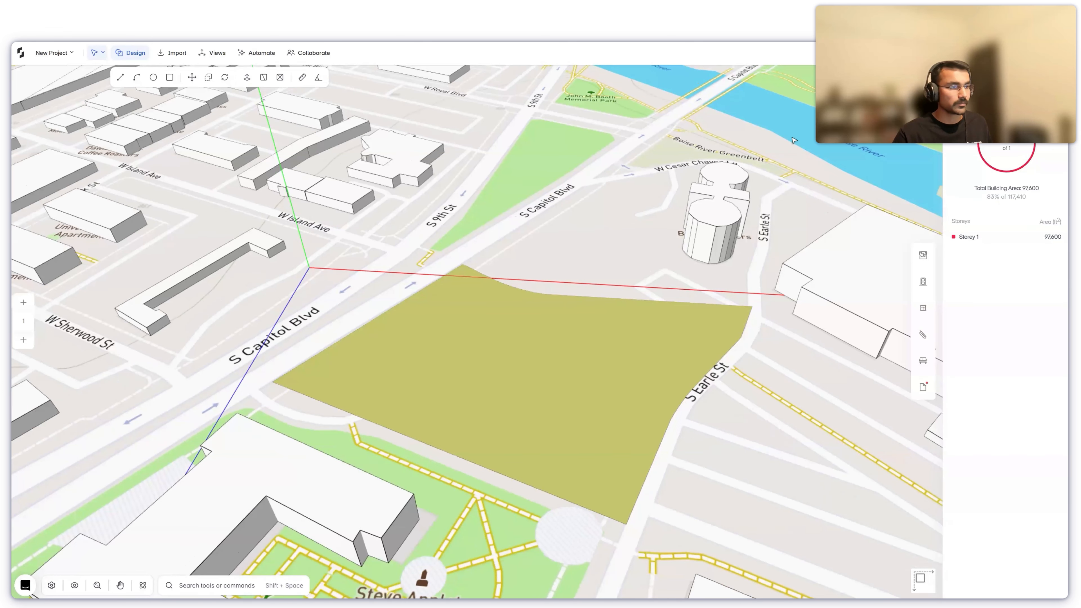
scroll(793, 114, "down", 2)
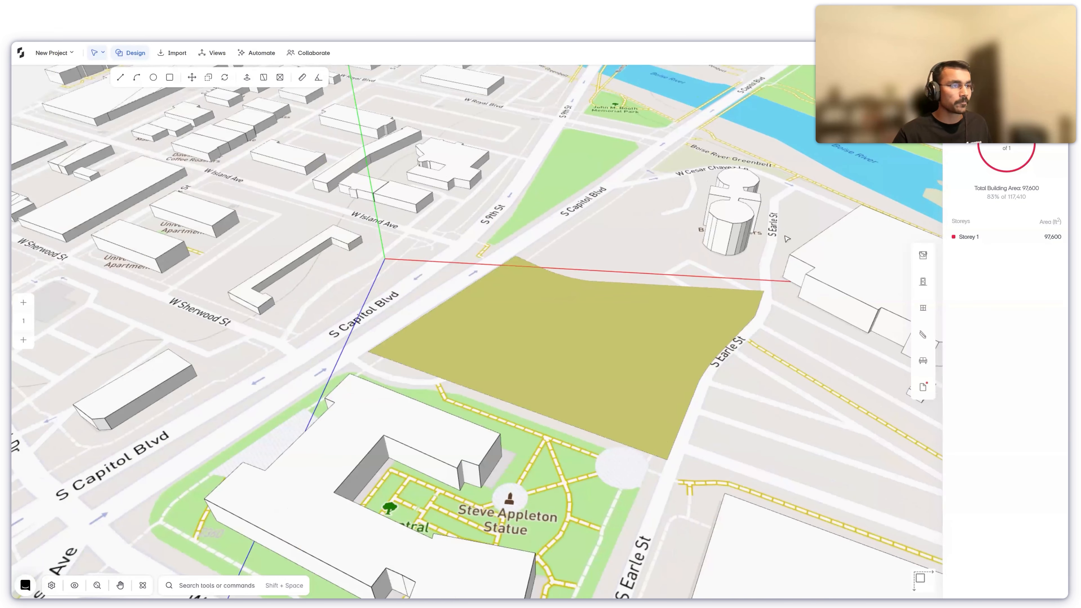
scroll(766, 251, "down", 2)
scroll(229, 295, "down", 2)
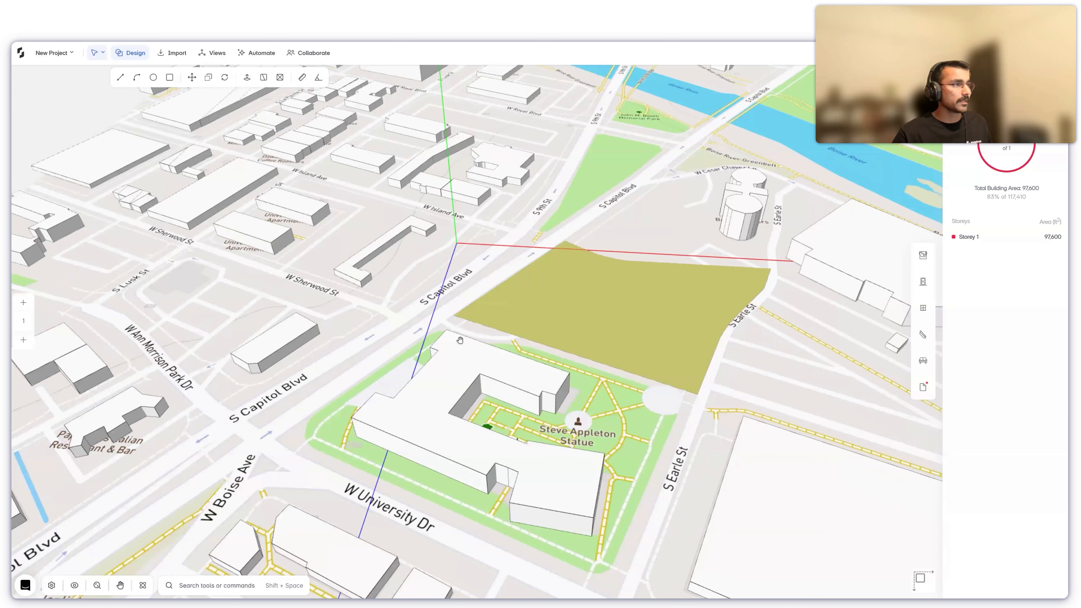
scroll(460, 341, "down", 2)
scroll(405, 310, "down", 2)
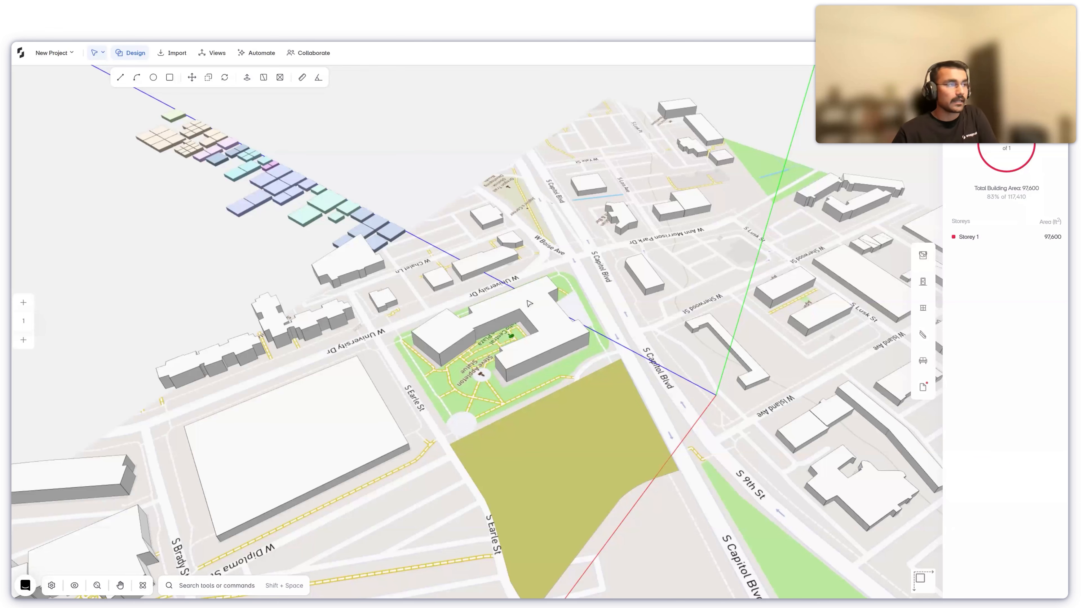
middle_click_drag(604, 210, 235, 366)
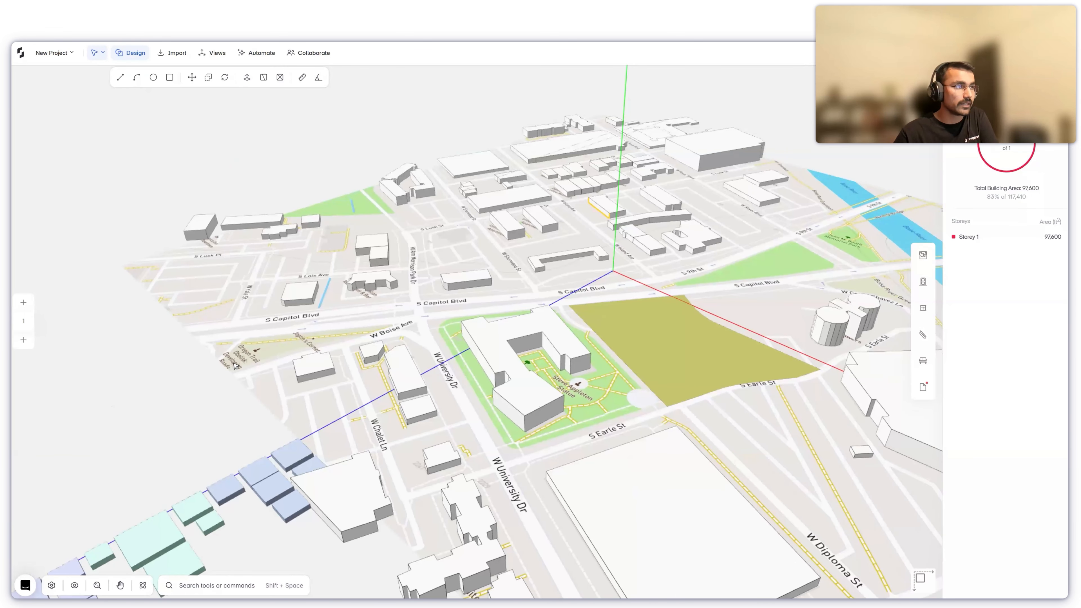
scroll(236, 366, "down", 5)
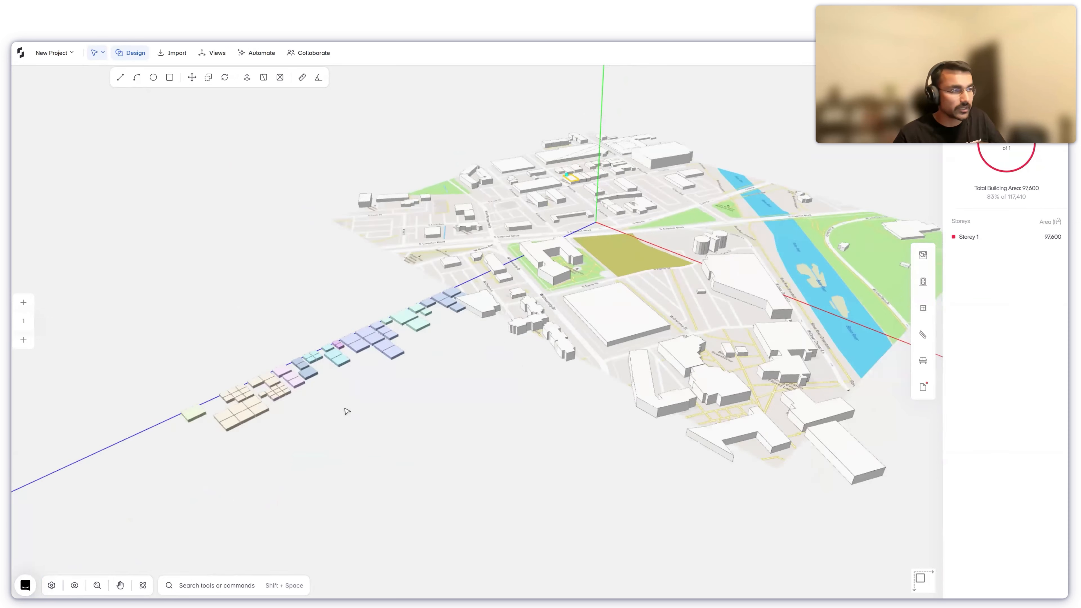
- Hide the imported topography files buildings-1 and terrain-1 and close the imported files list
left_click(923, 386)
left_click(904, 300)
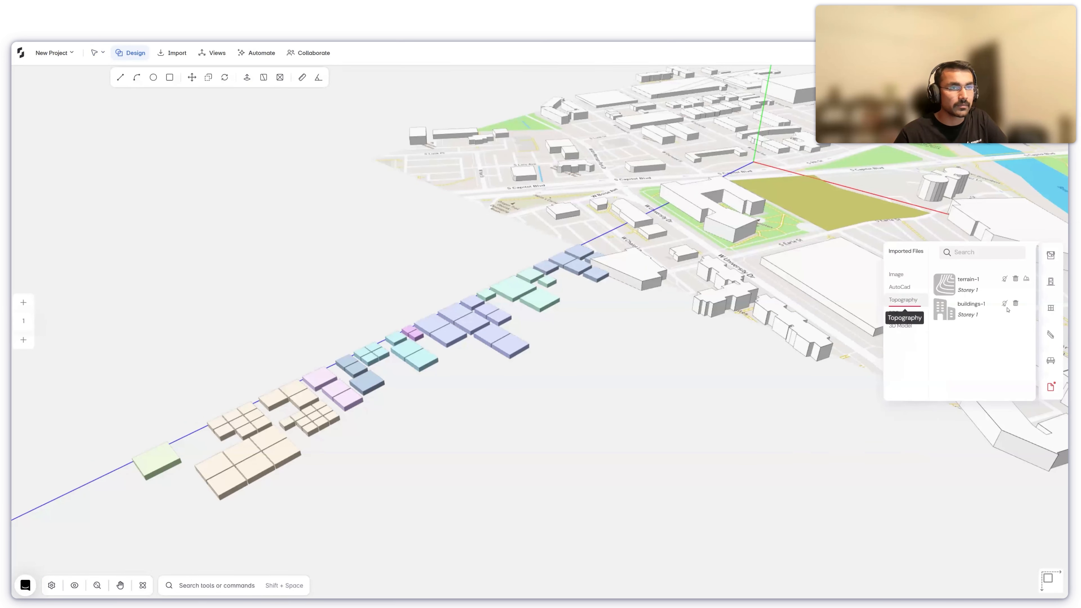
left_click(1004, 303)
left_click(1005, 279)
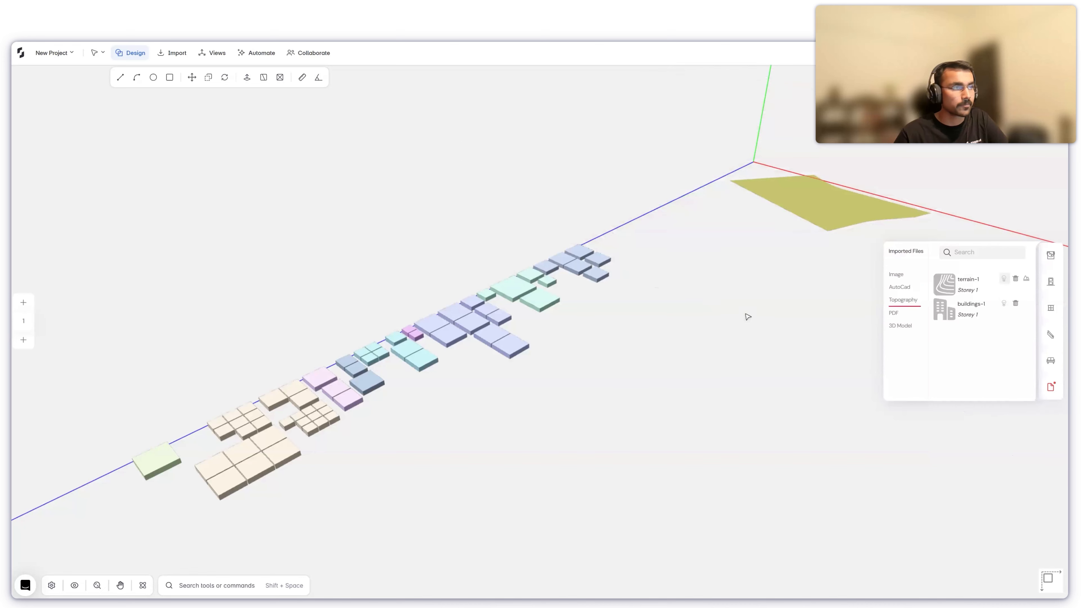
left_click(729, 349)
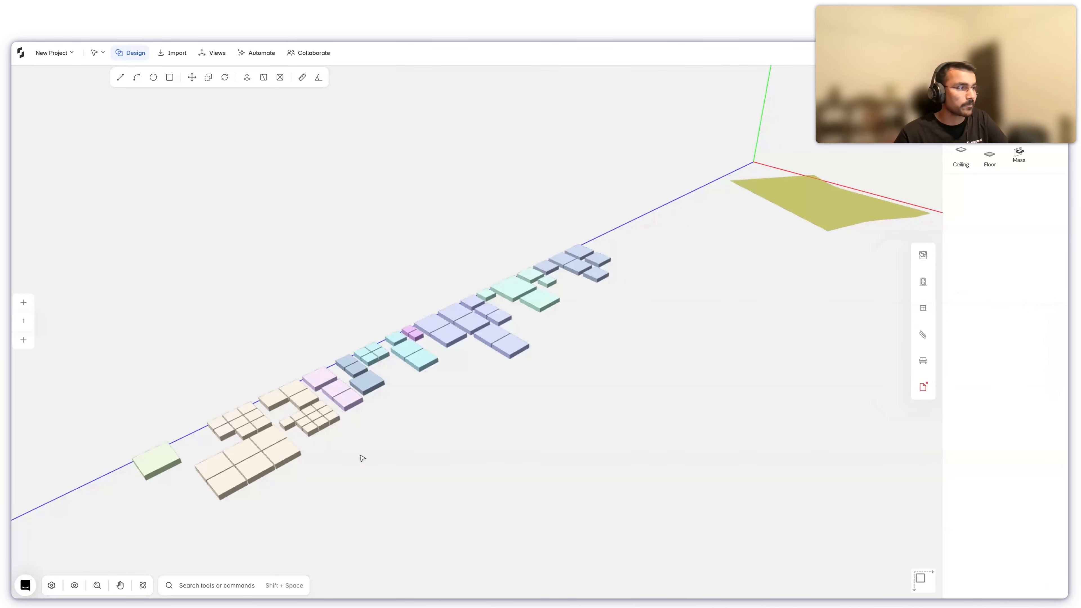
- Open the Program Data sheet and review the input fields of all departments from Sculpture and Ceramics to Support Spaces
scroll(400, 454, "up", 4)
middle_click_drag(529, 455, 758, 450)
middle_click_drag(629, 452, 176, 481)
key("Escape")
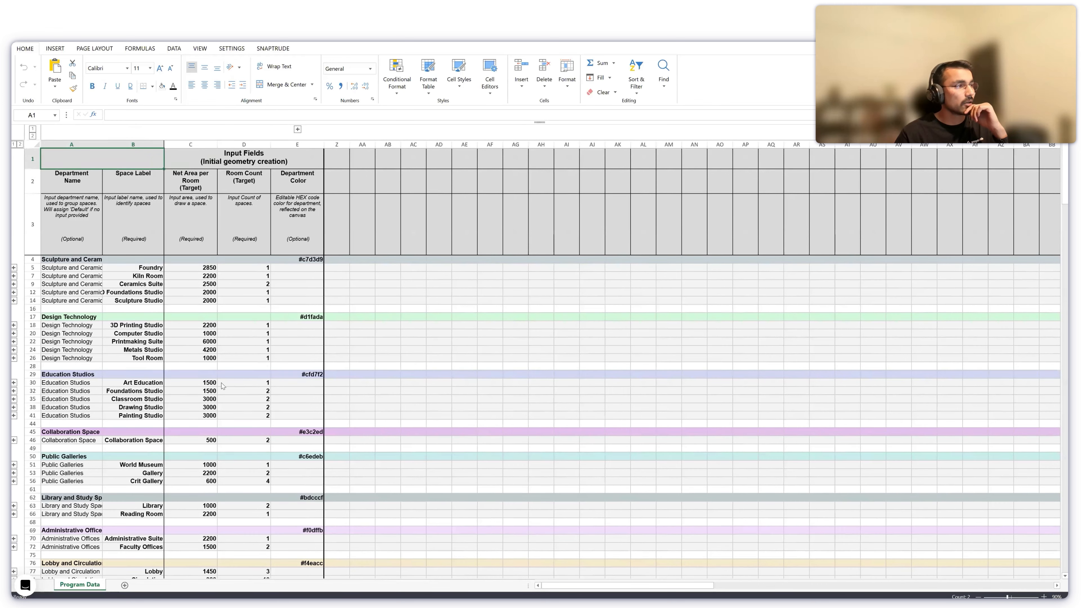
scroll(228, 362, "down", 3)
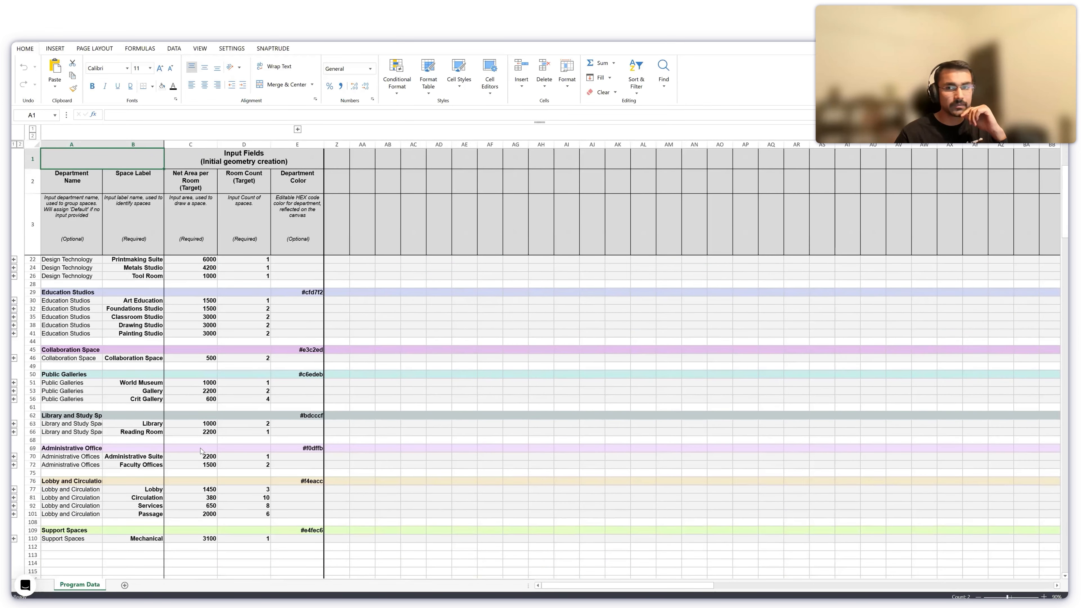
scroll(200, 408, "up", 3)
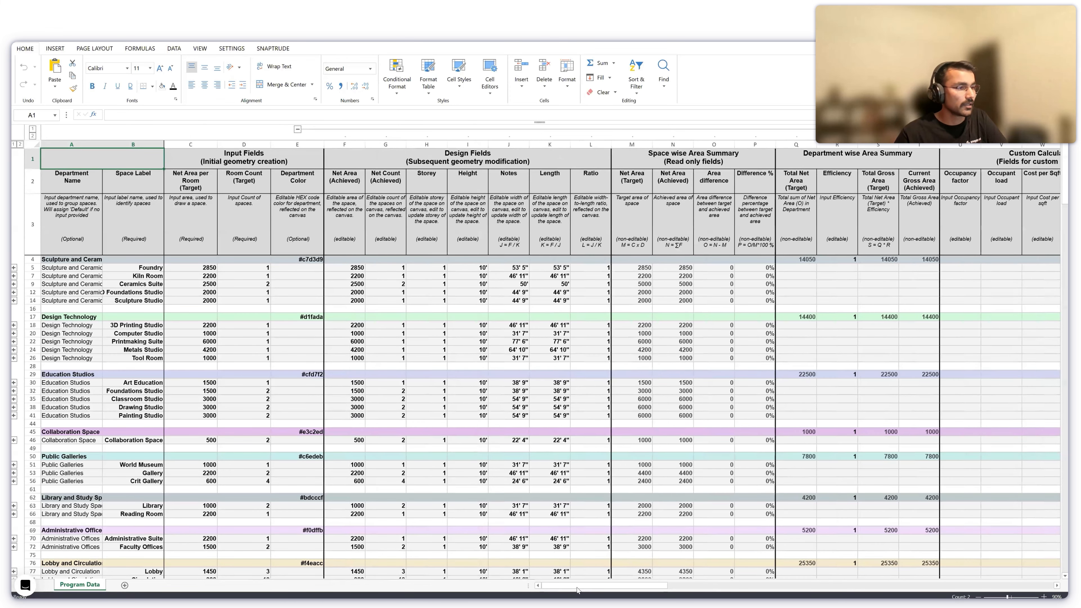
- Review the expanded design fields and area summary columns, and select the Ceramics Suite label cell
left_click_drag(577, 588, 571, 588)
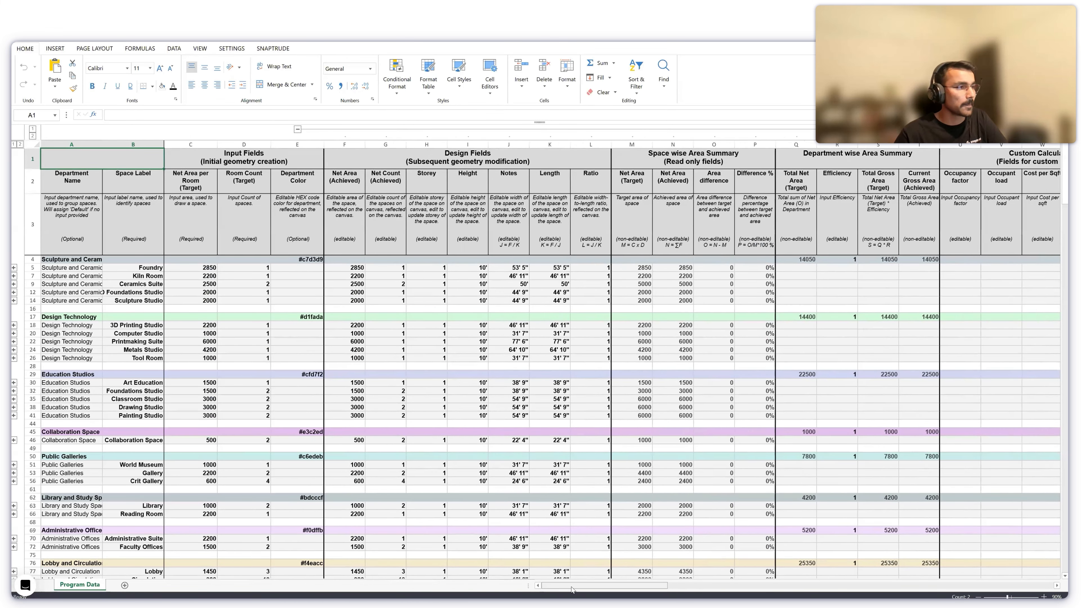
scroll(240, 385, "down", 3)
scroll(127, 333, "up", 3)
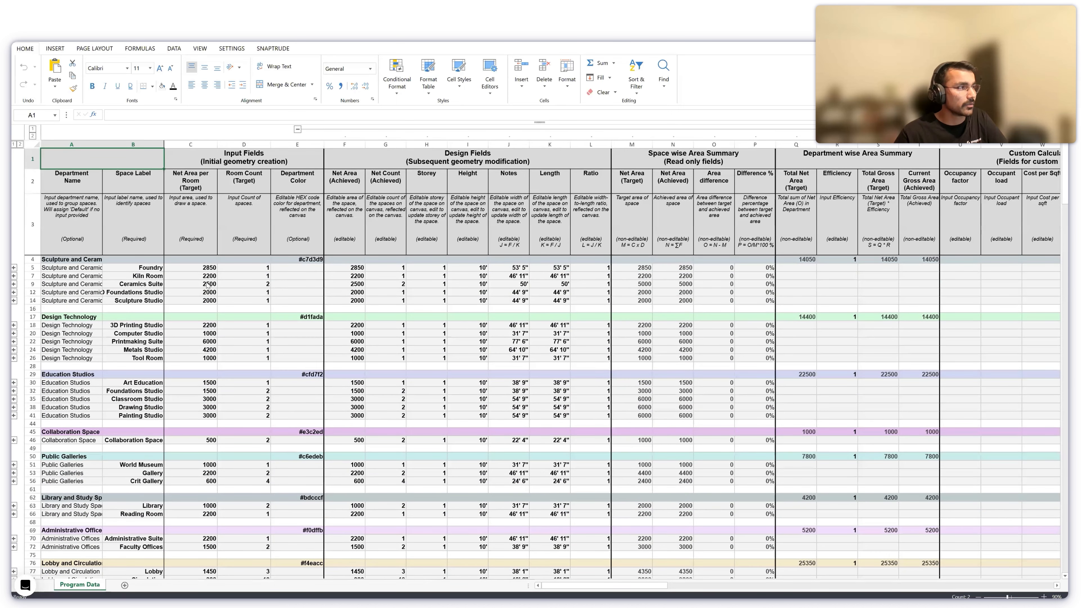
left_click(142, 284)
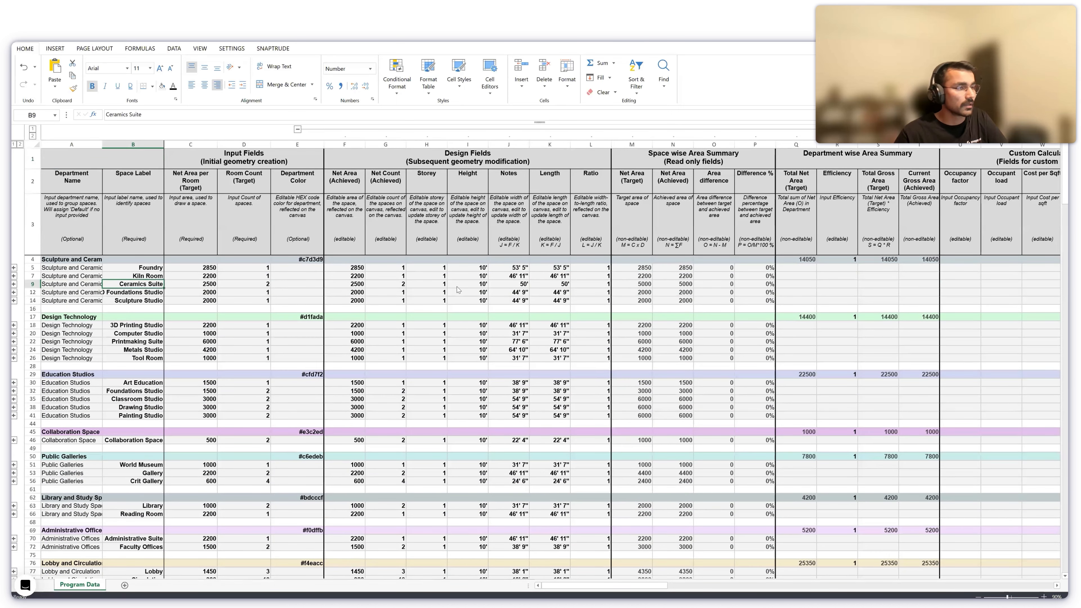
- Check a length cell and the Ceramics Suite's achieved net area in the sheet, and look over the program blocks in the 3D model
left_click(559, 293)
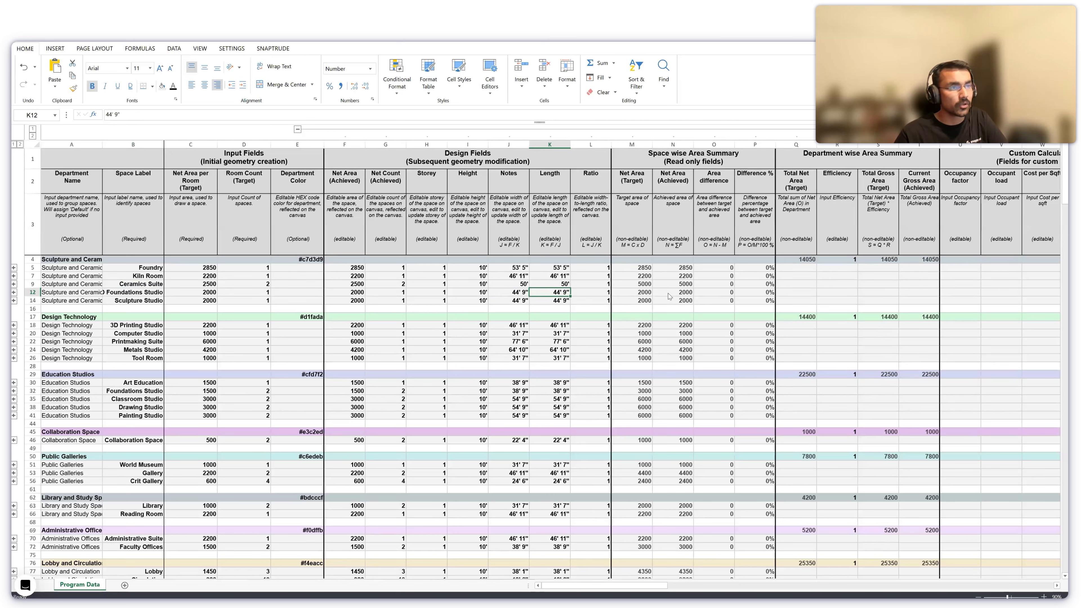
left_click(668, 285)
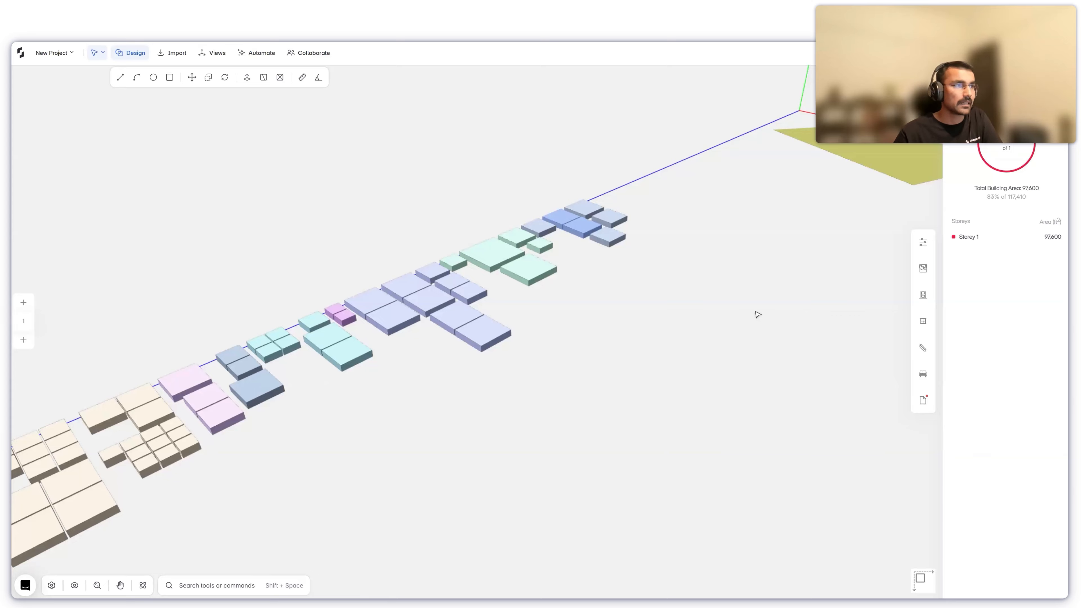
scroll(758, 314, "down", 3)
scroll(249, 273, "up", 2)
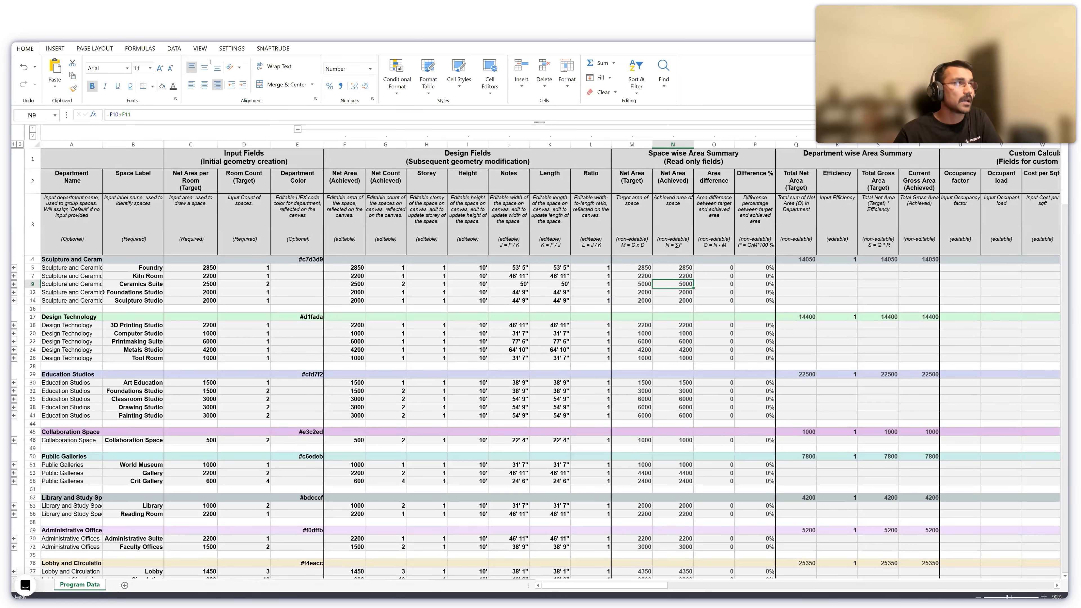
- Place the 3D model and the Program Data sheet side by side, and select the Foundry and Kiln Room labels to locate their blocks
key("alt+Tab")
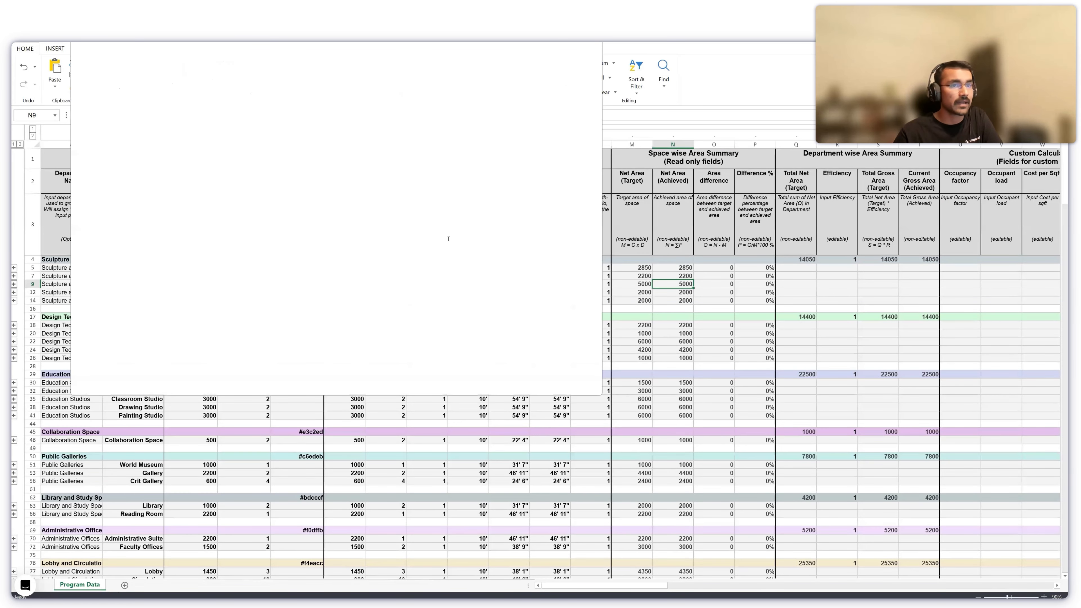
left_click(759, 336)
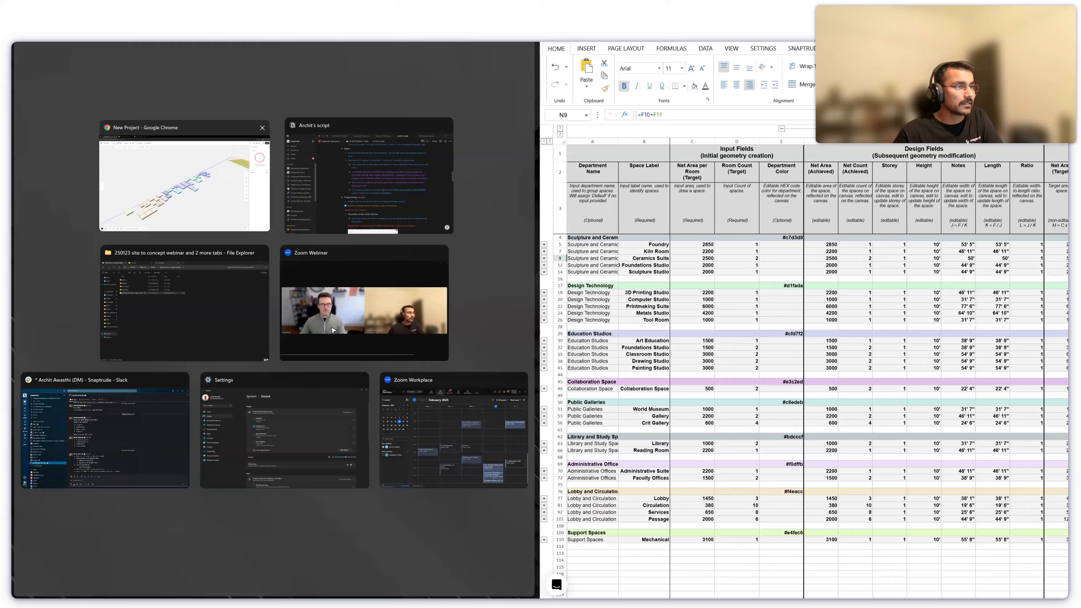
left_click(184, 179)
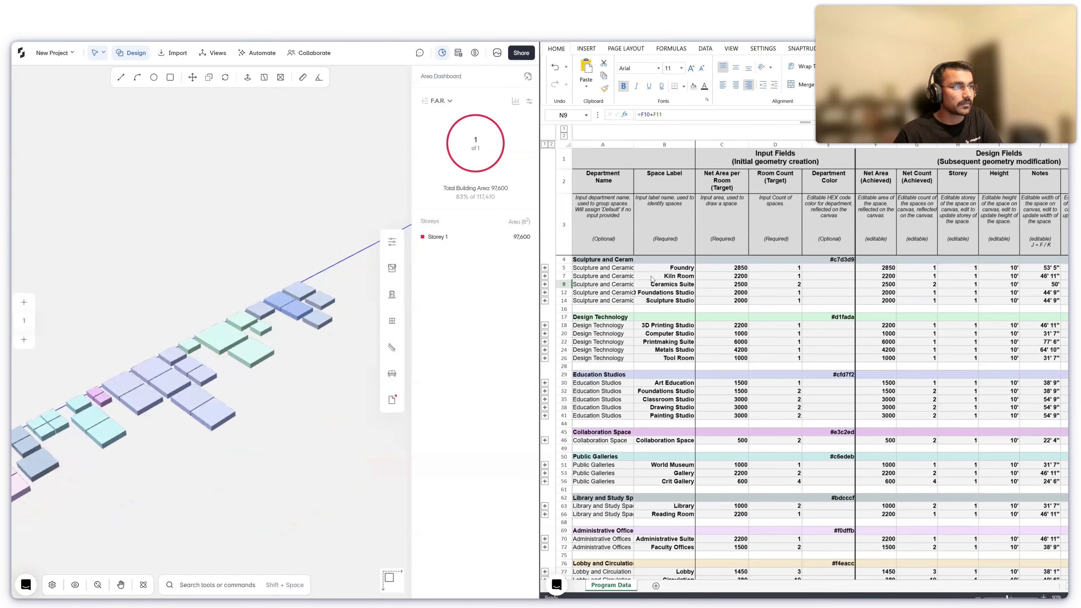
left_click(662, 268)
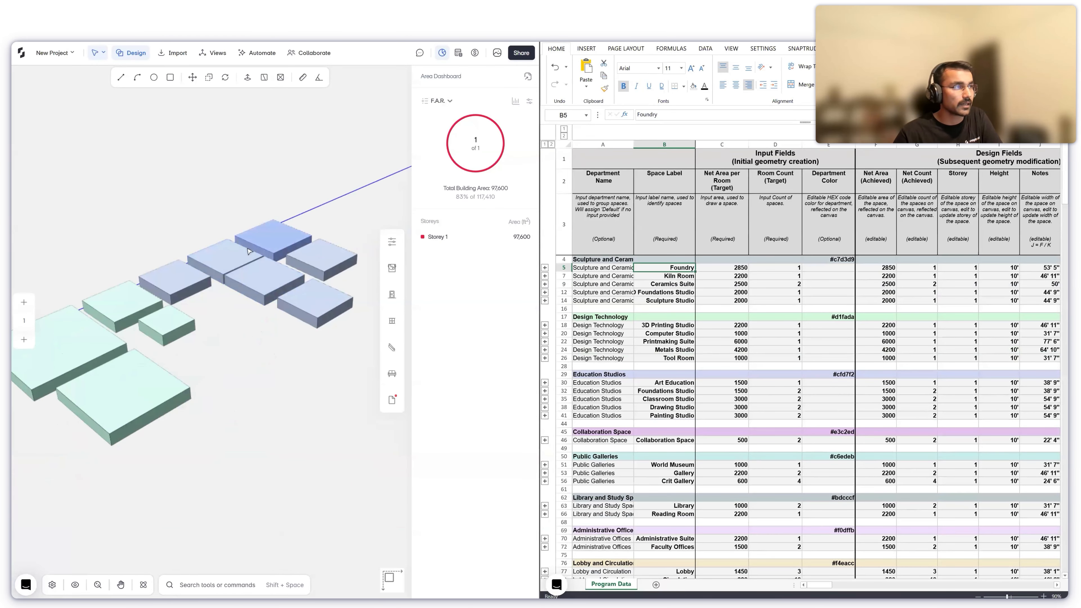
left_click(662, 277)
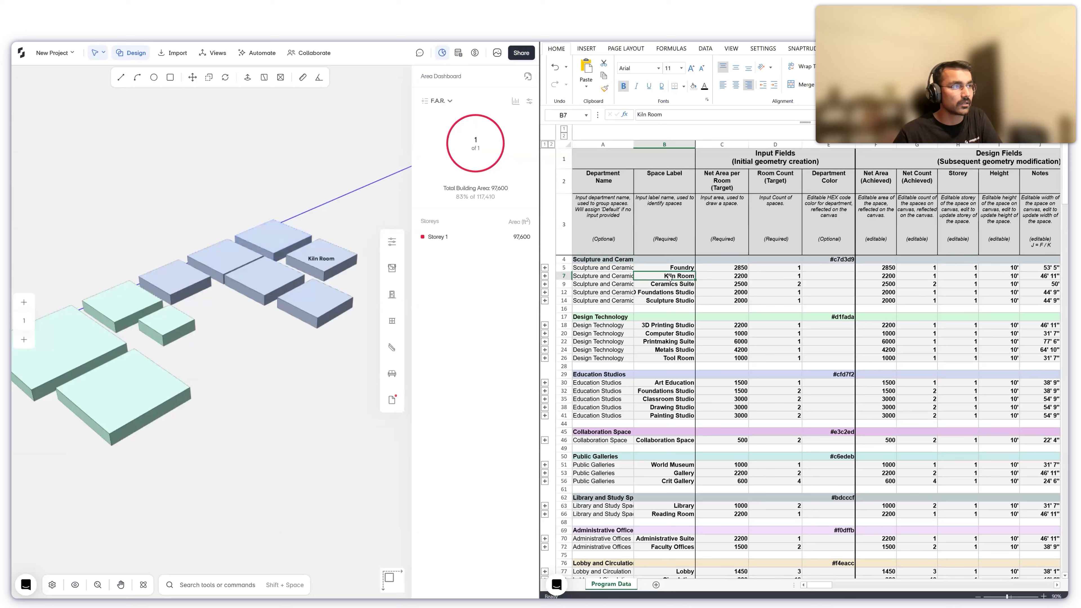
- Set the Foundry's target net area per room to 6000 in the Program Data sheet
double_click(742, 267)
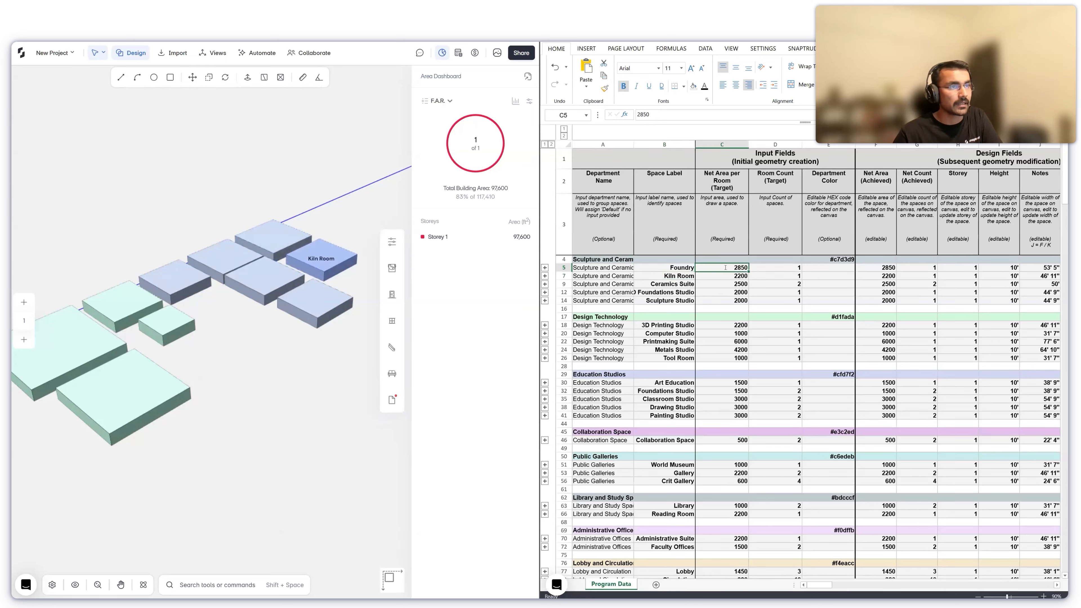
double_click(742, 268)
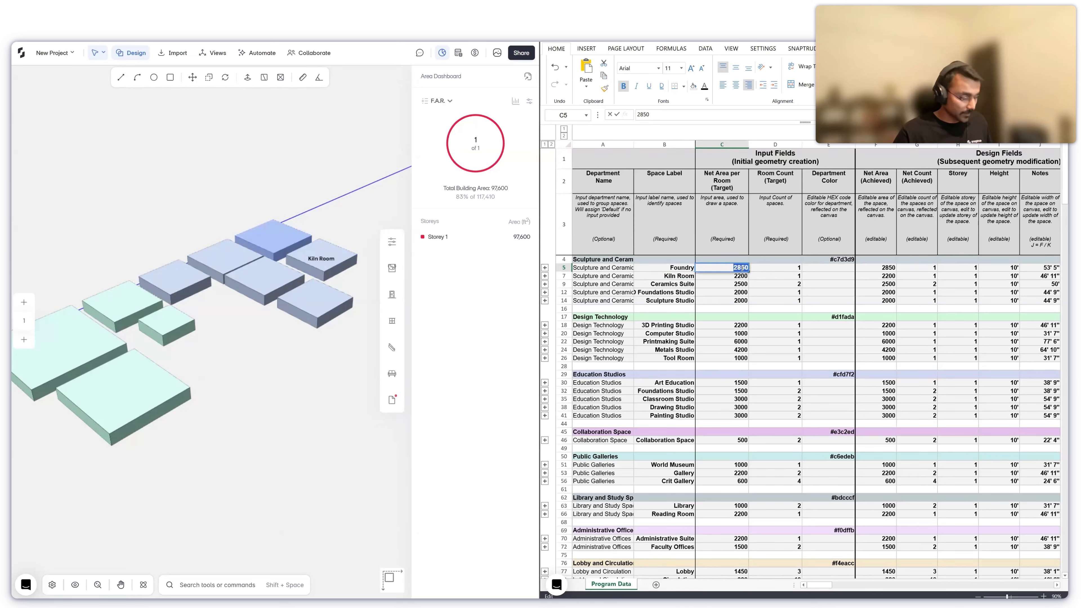
type("6000")
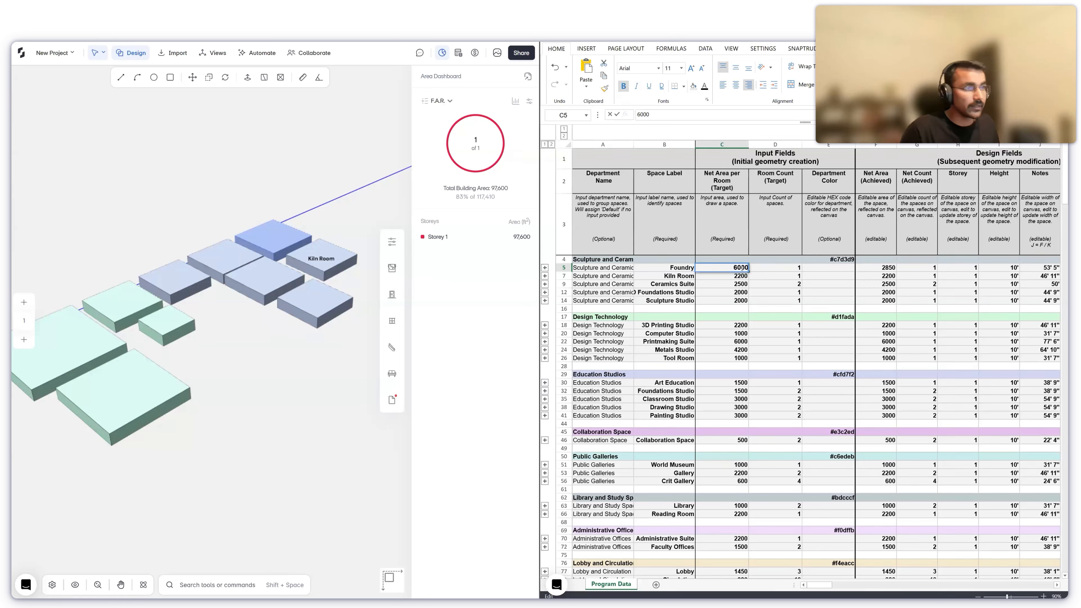
key("Return")
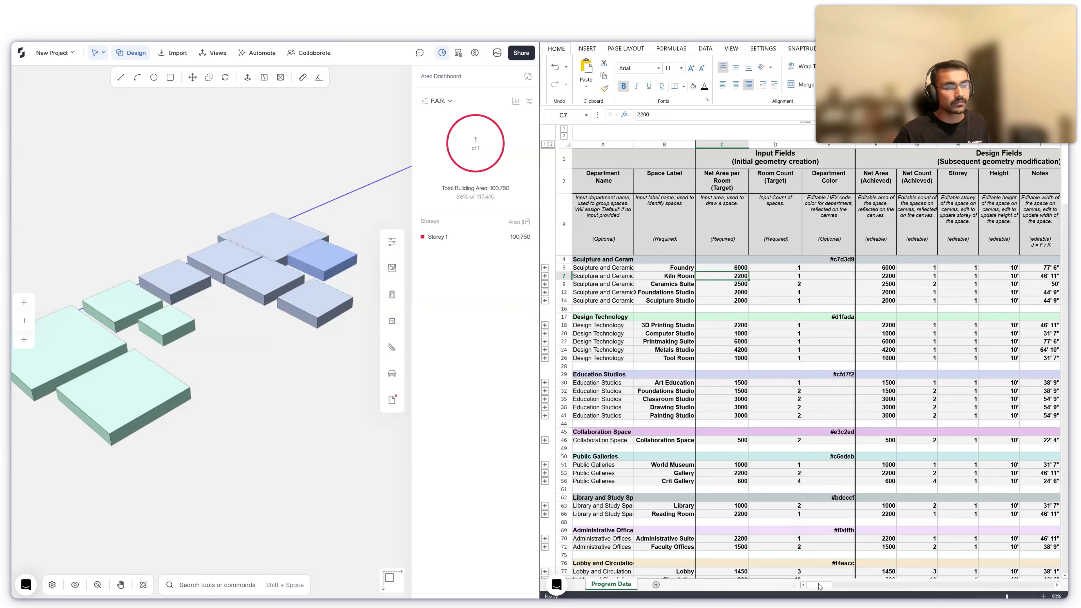
left_click_drag(815, 586, 821, 586)
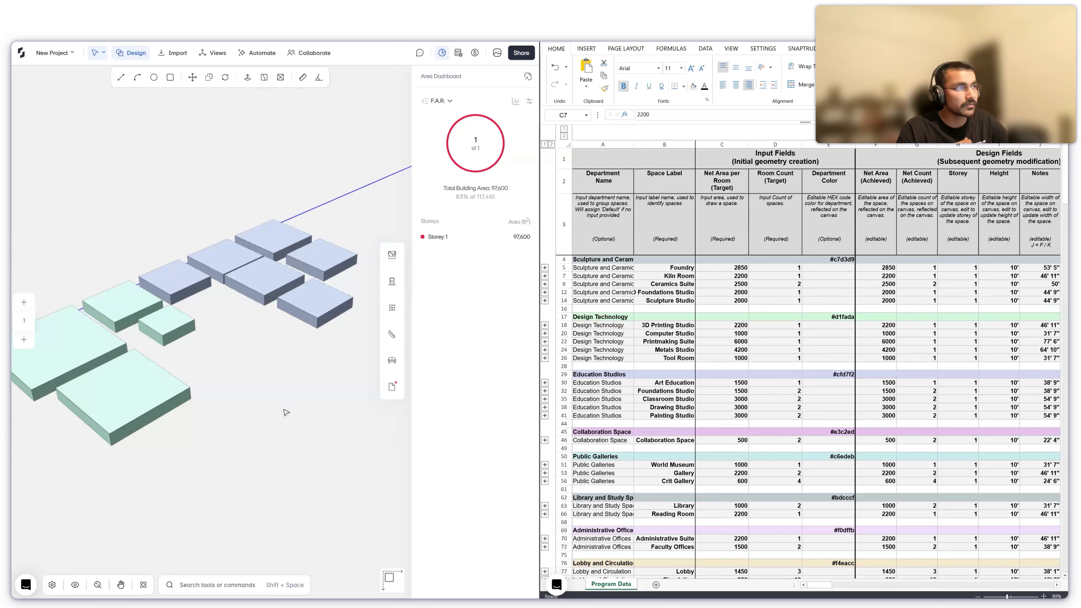
- Close the Area Dashboard and the object type properties beside the 3D model
left_click(443, 53)
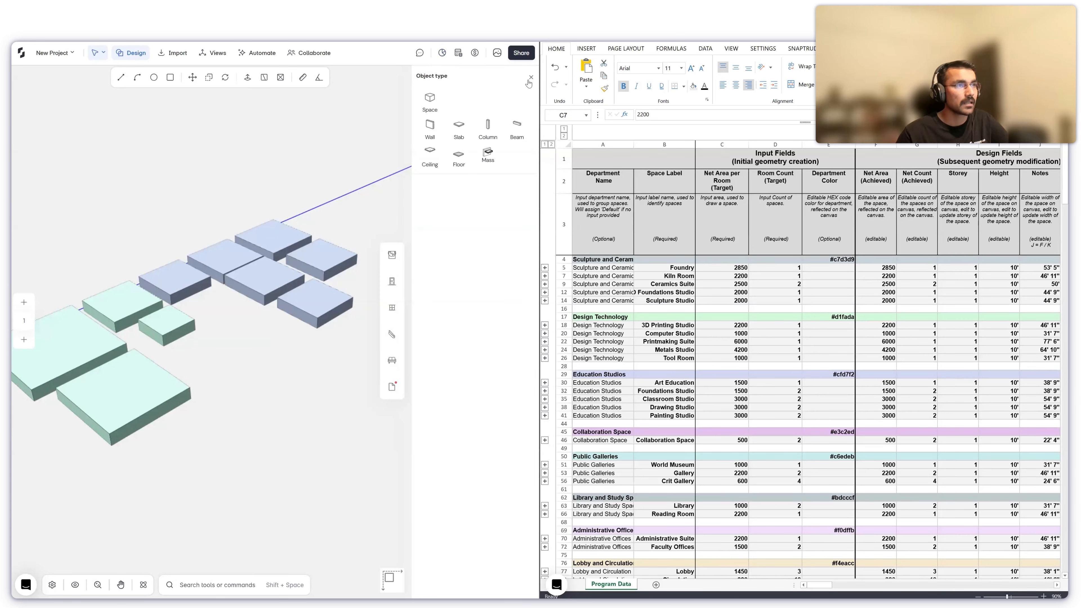
left_click(531, 79)
scroll(452, 264, "down", 5)
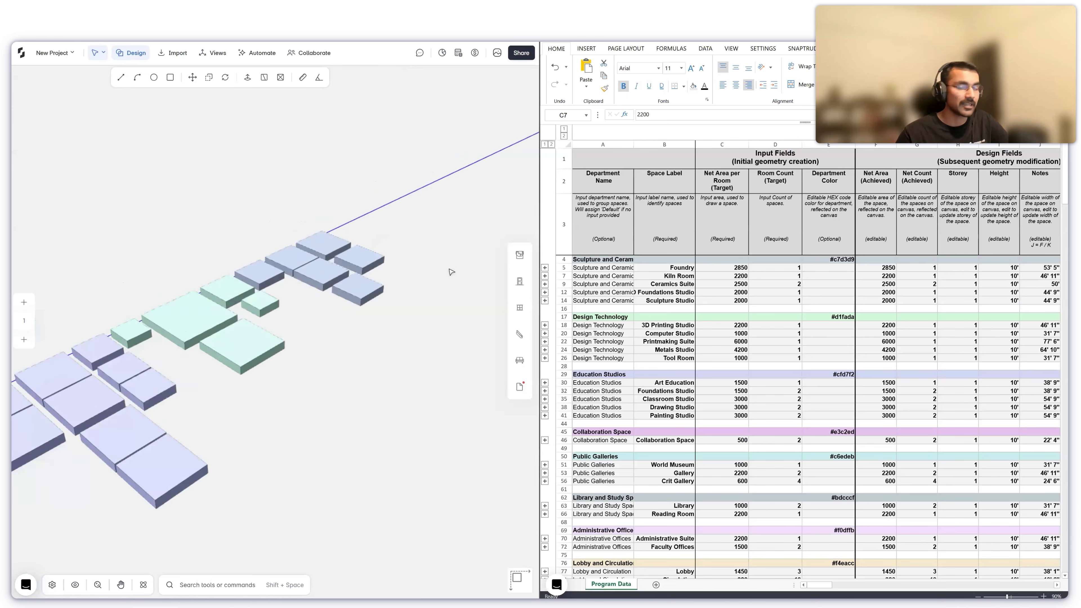
- Compare the departments and room counts in the sheet with the full row of coloured program blocks in the model
scroll(453, 290, "down", 2)
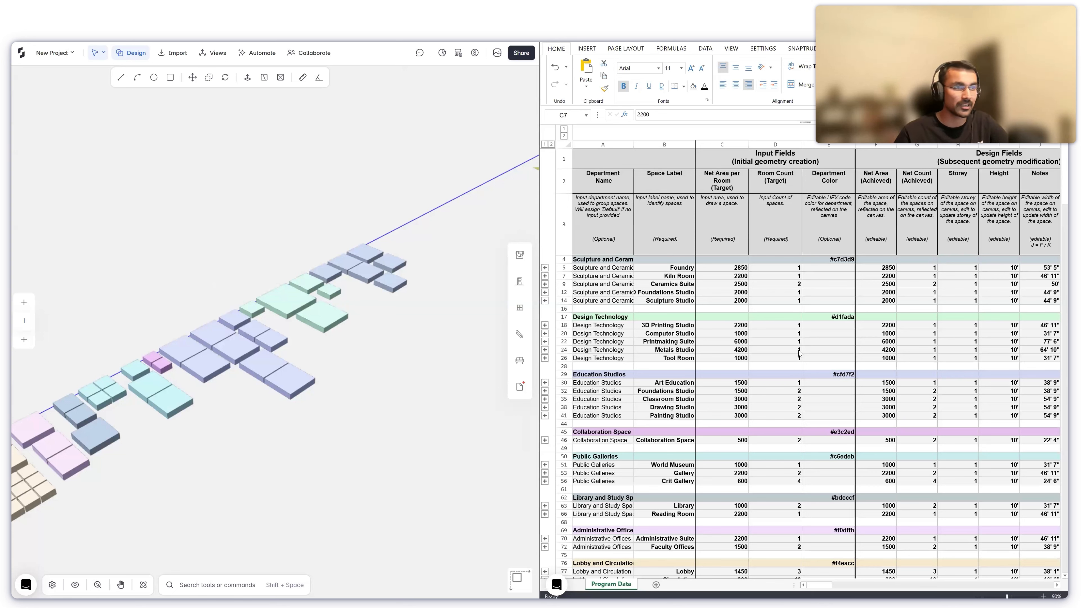
scroll(803, 382, "down", 3)
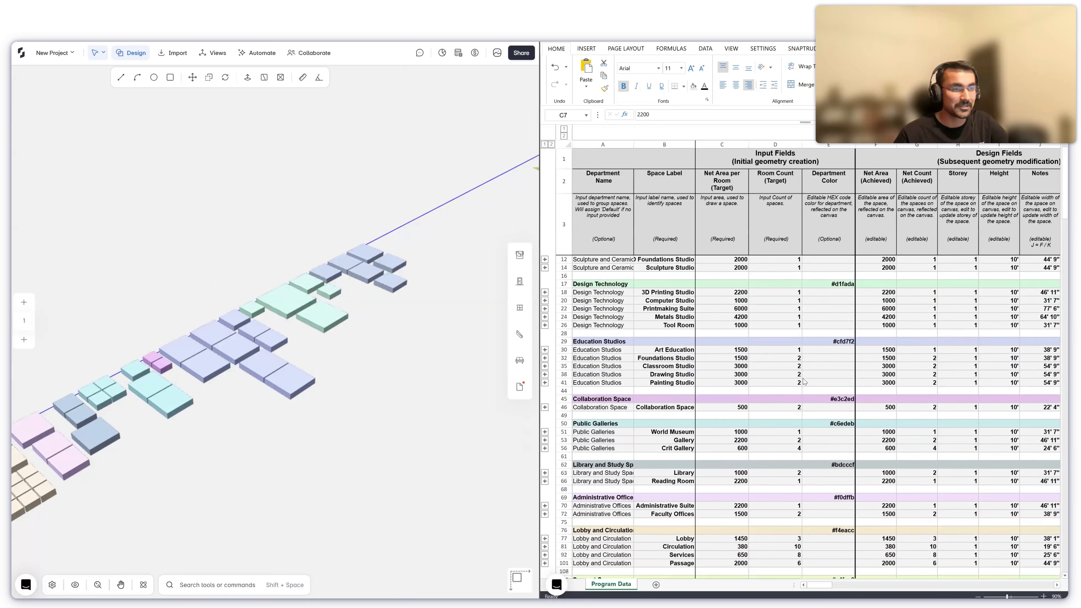
scroll(804, 382, "up", 3)
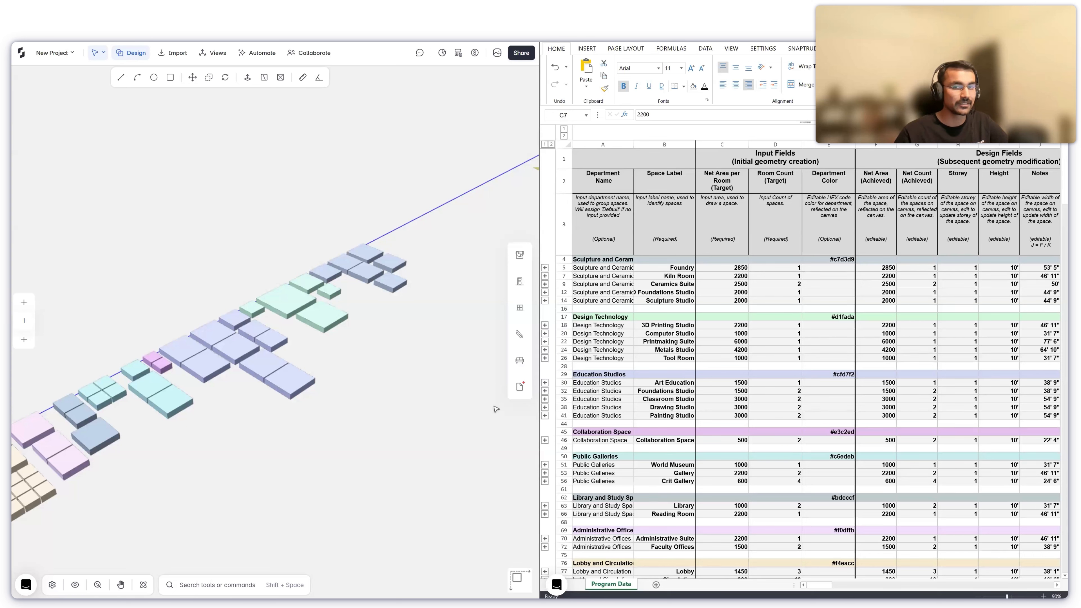
scroll(397, 440, "down", 3)
middle_click_drag(355, 445, 415, 379)
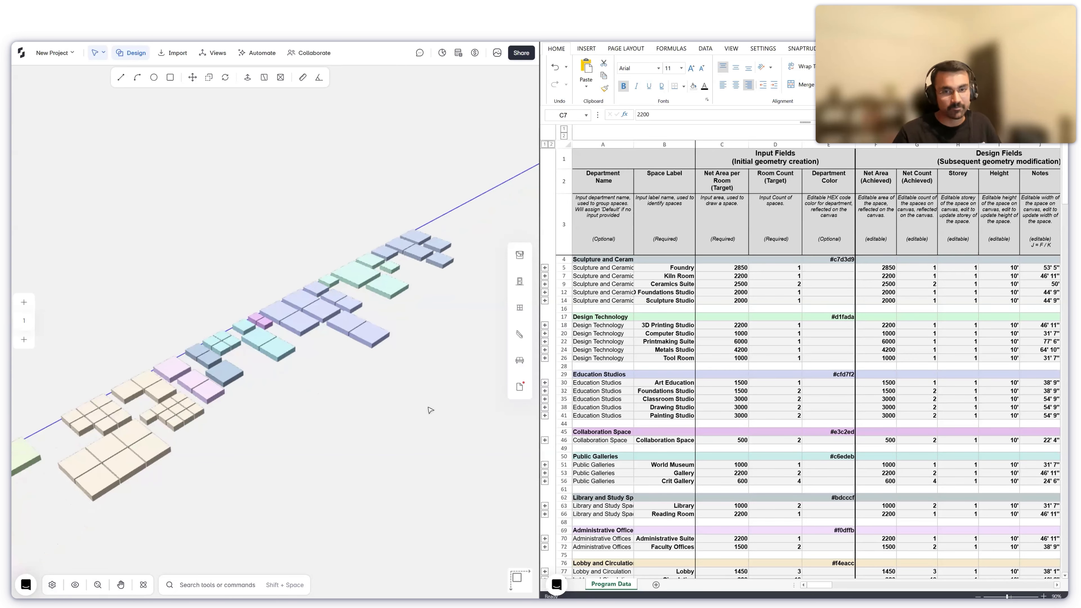
middle_click_drag(384, 402, 434, 406)
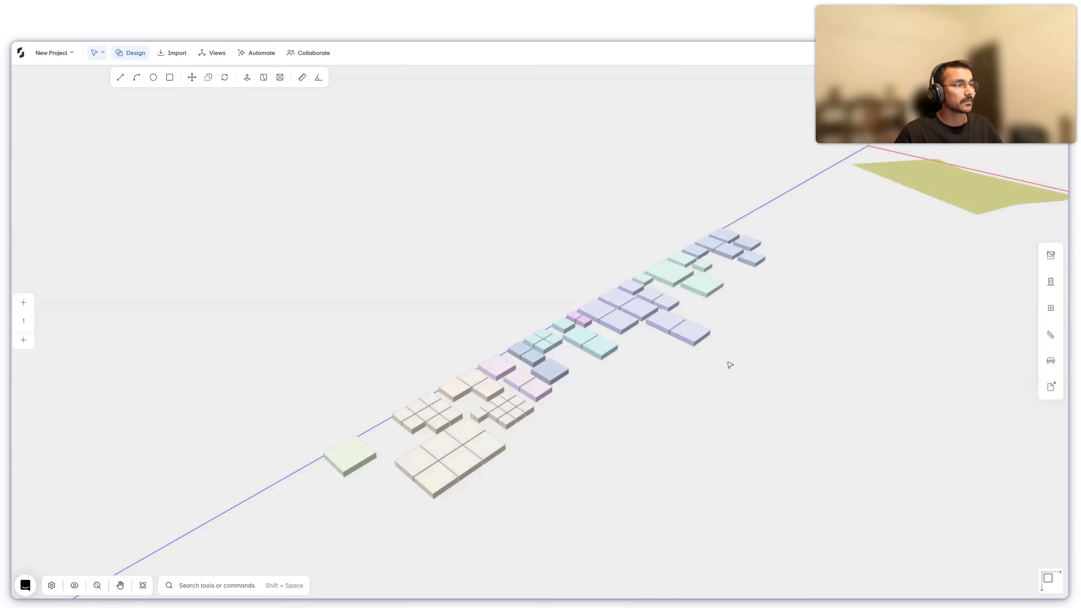
- Show the model full-width with the terrain and surrounding buildings visible again, and frame the site plot in 3D
middle_click_drag(823, 382, 607, 401)
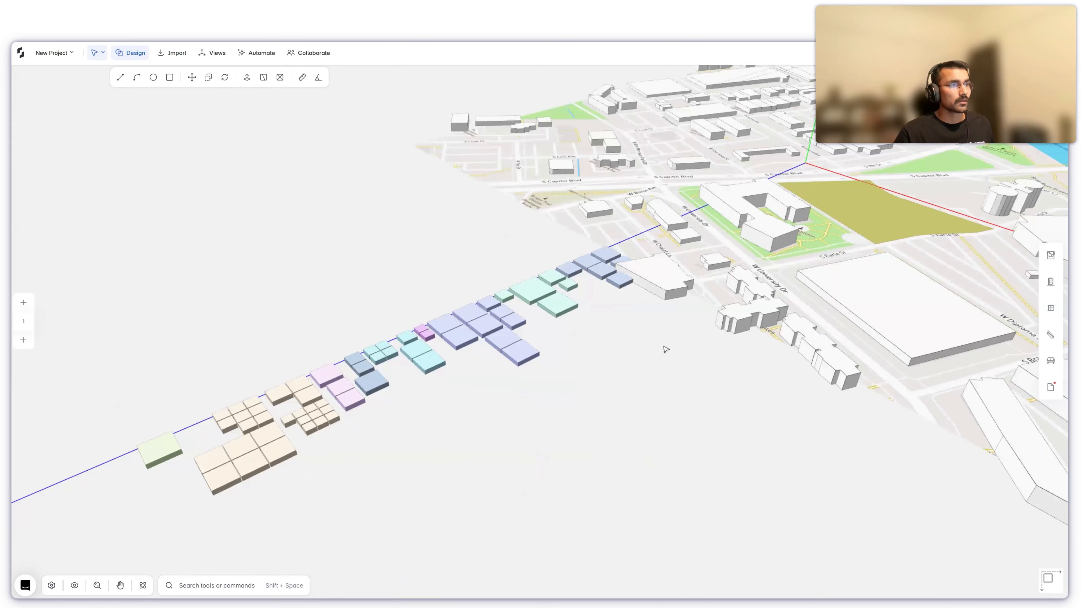
scroll(546, 413, "up", 2)
scroll(545, 413, "up", 2)
scroll(879, 489, "up", 2)
middle_click_drag(930, 537, 574, 312)
middle_click_drag(548, 261, 556, 395)
scroll(529, 300, "up", 2)
scroll(504, 357, "down", 2)
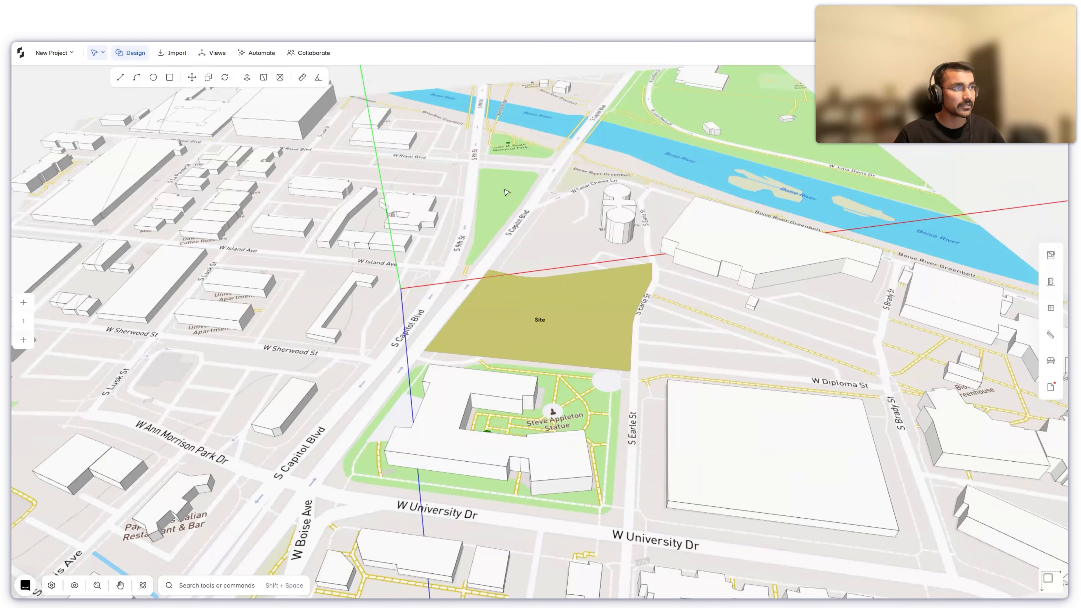
- Examine the site's surroundings in 3D, from S Capitol Blvd and the neighbouring campus buildings to the Boise River
scroll(538, 404, "down", 1)
scroll(547, 406, "down", 1)
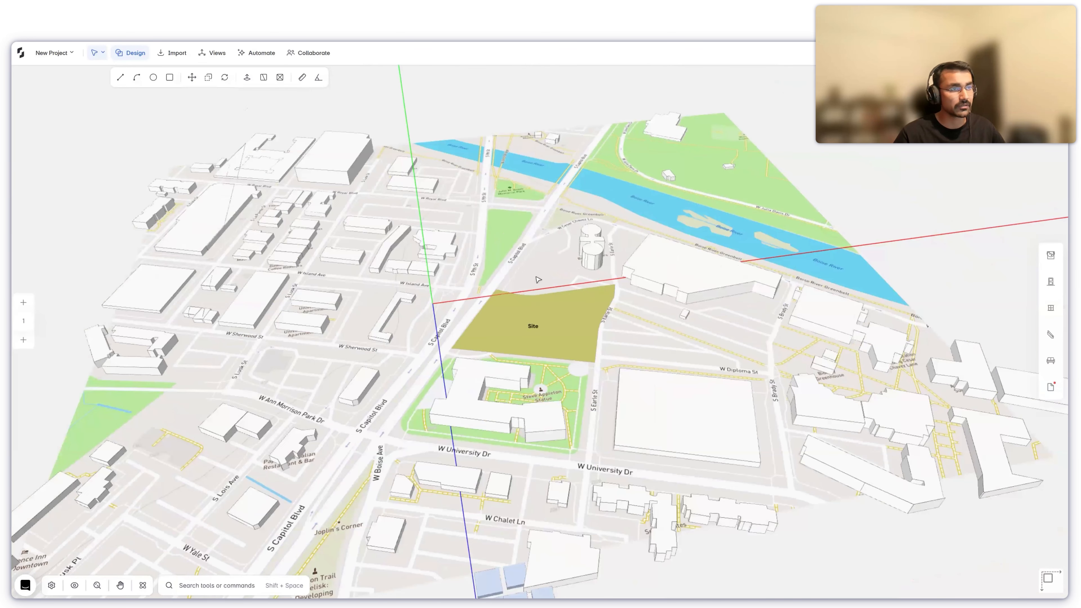
scroll(535, 276, "down", 1)
scroll(527, 331, "up", 1)
scroll(428, 258, "up", 1)
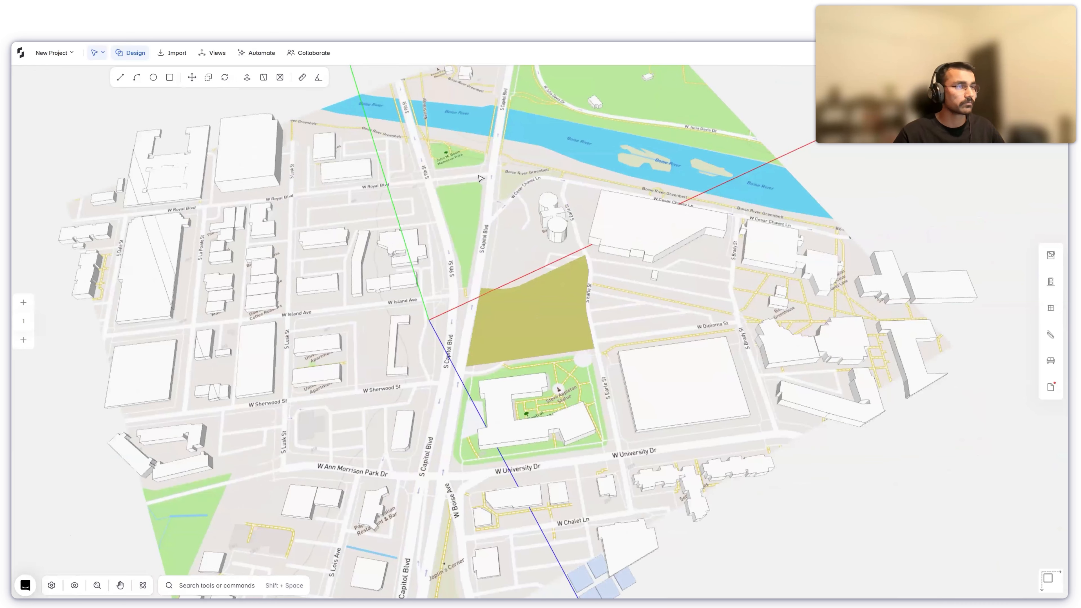
scroll(513, 176, "up", 1)
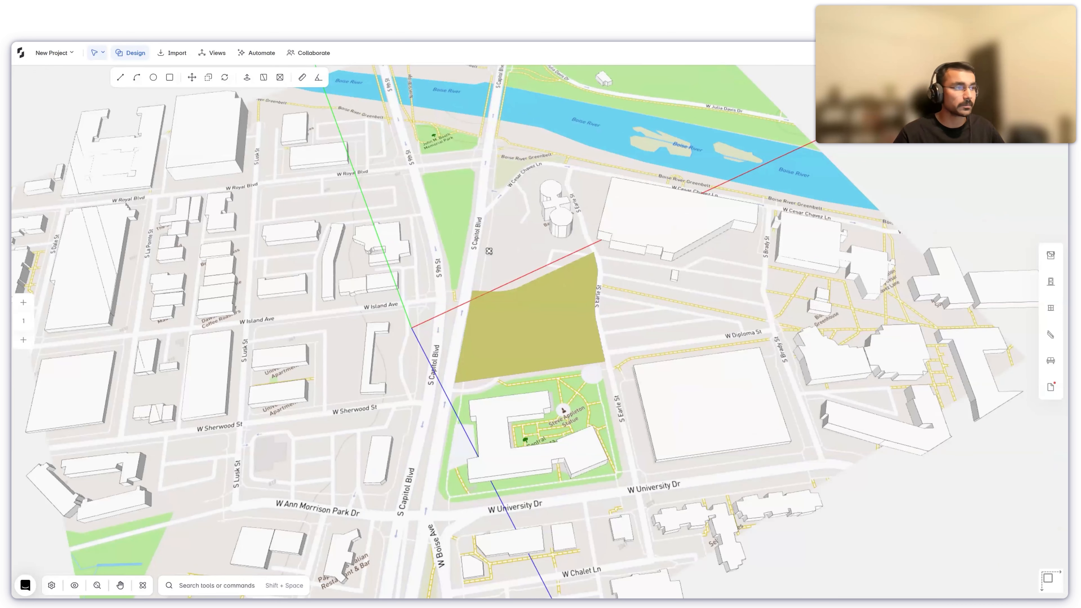
scroll(435, 326, "up", 1)
scroll(438, 332, "up", 1)
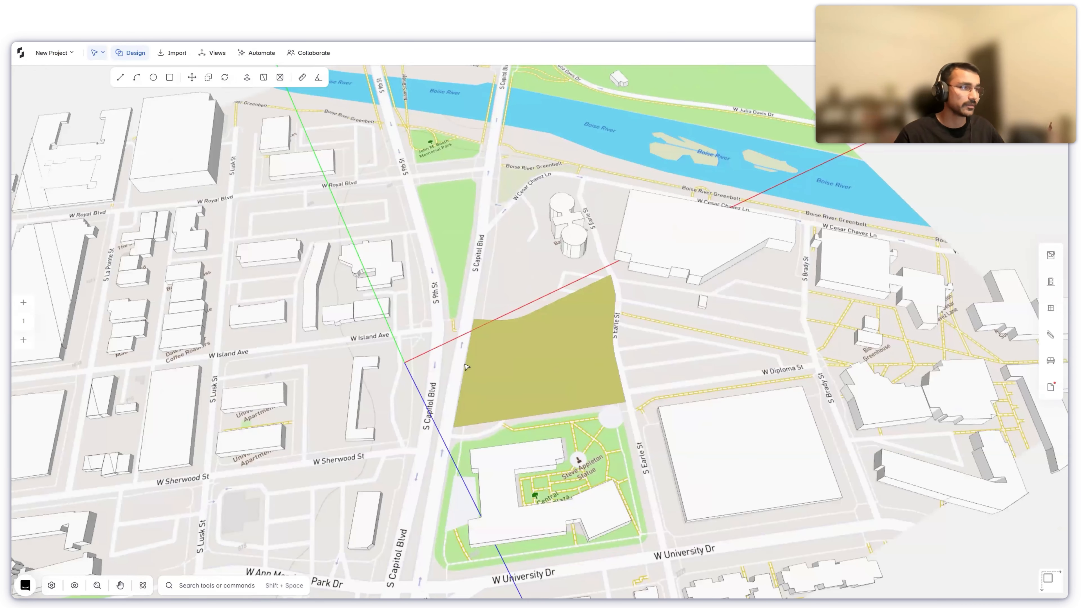
scroll(456, 358, "up", 1)
scroll(468, 378, "up", 1)
middle_click_drag(469, 378, 425, 358)
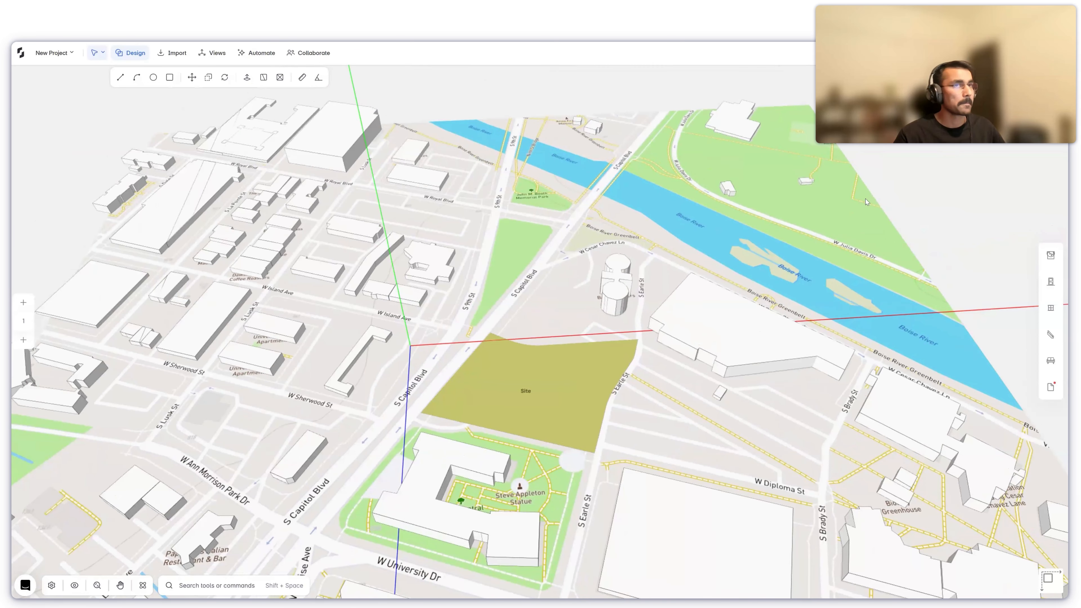
- Switch to the Google Slides presentation to review the Project Brief and the annotated site map, and return to the Snaptrude model
key("alt+Tab")
key("ctrl+F5")
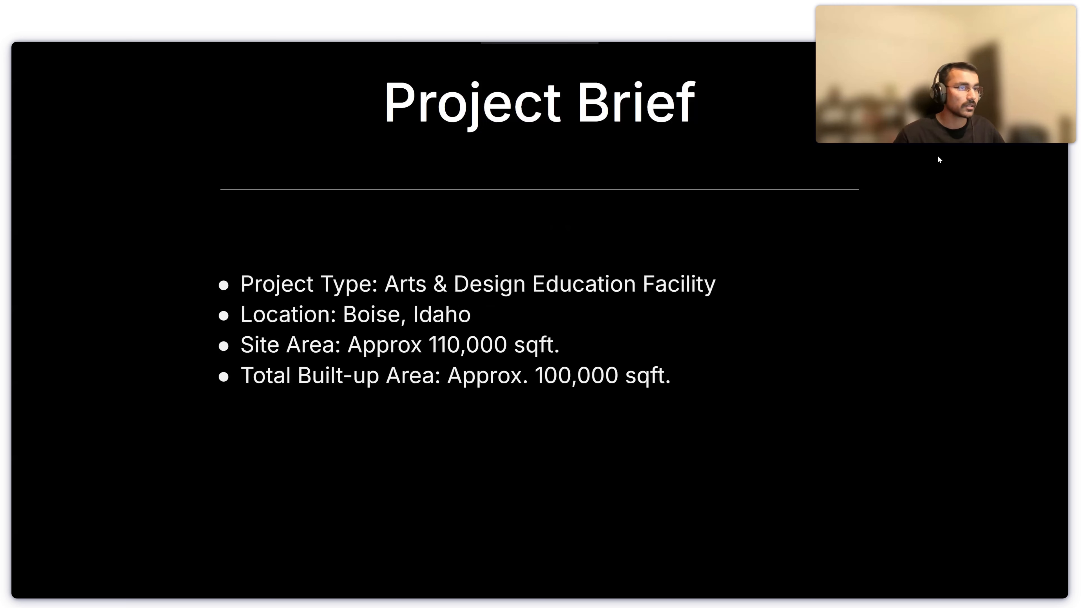
key("Right")
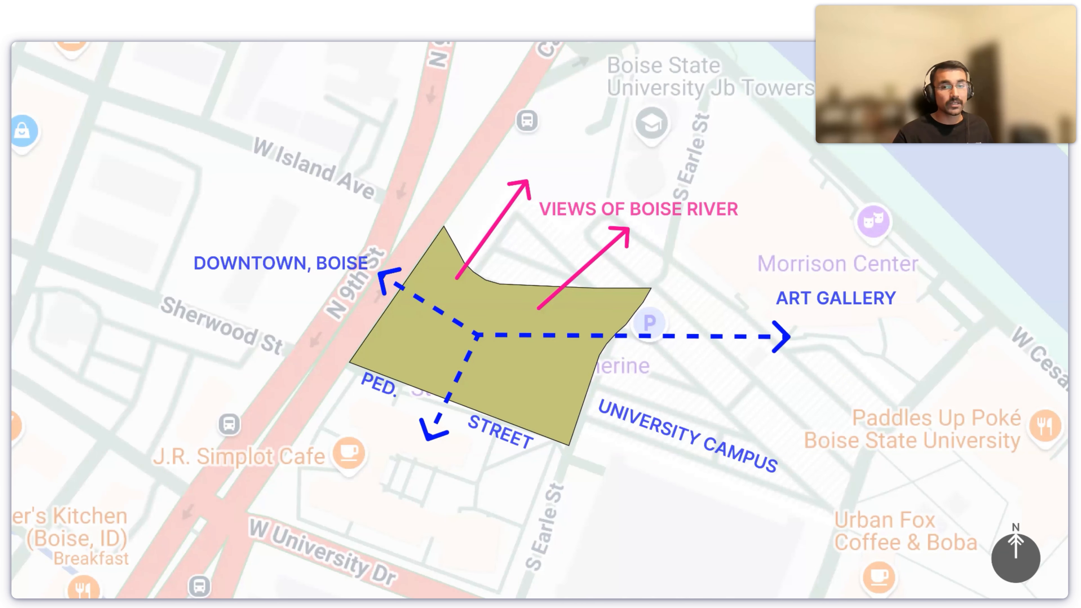
scroll(226, 222, "up", 1)
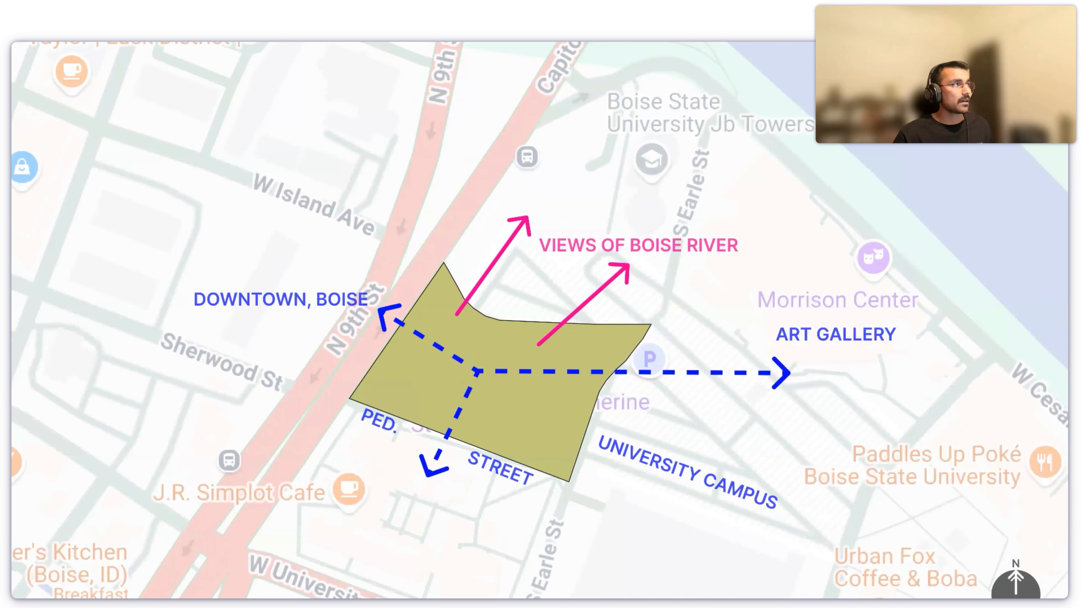
key("Escape")
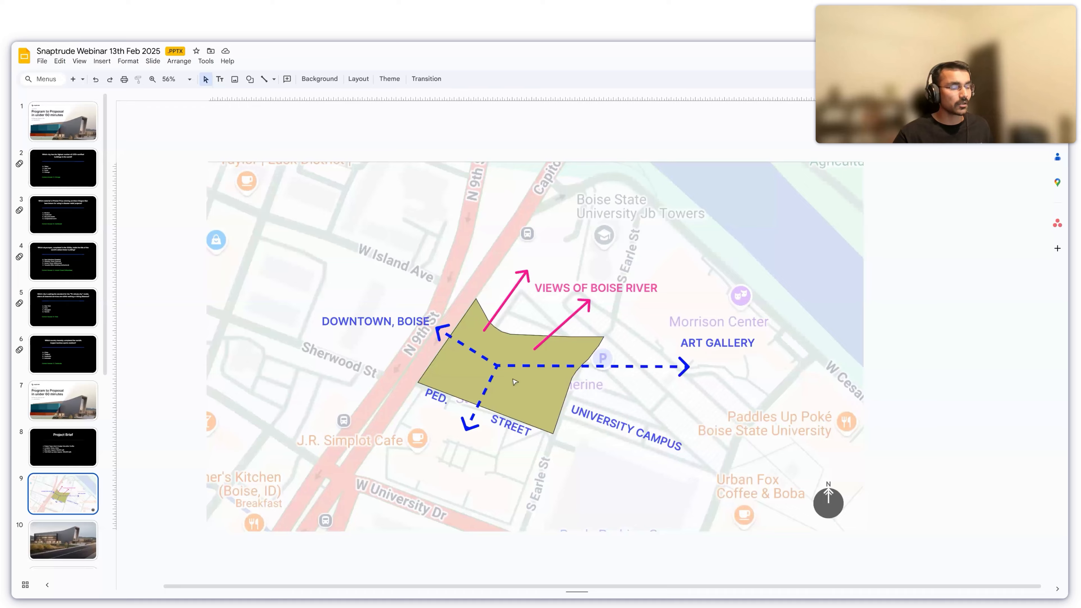
key("alt+Tab")
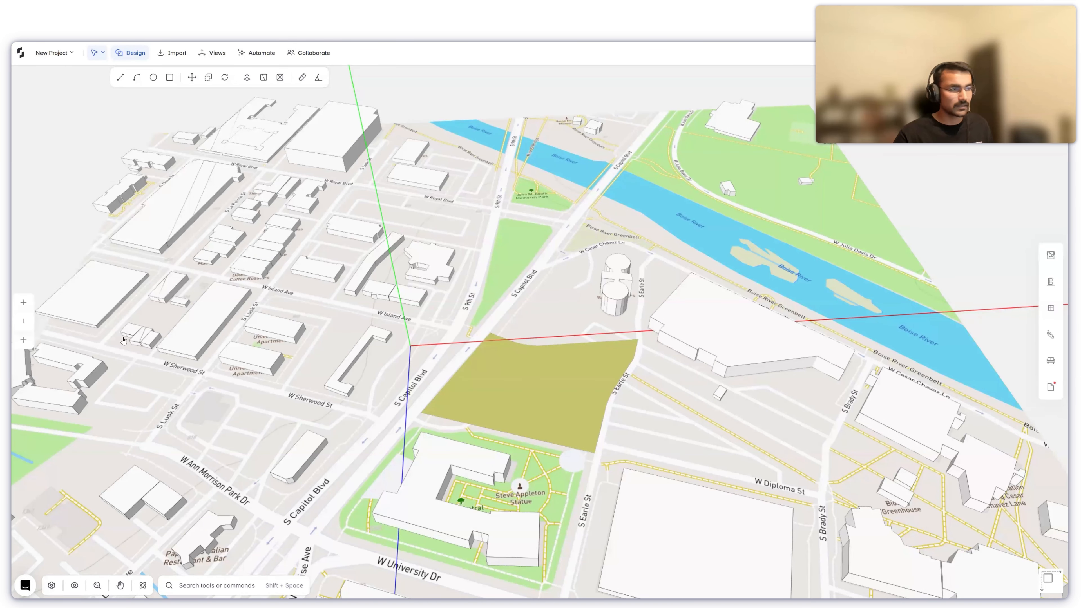
- Show storey 1 in plan, frame the site plot, and set up the Line tool with a one-sided offset of 10'
left_click(24, 321)
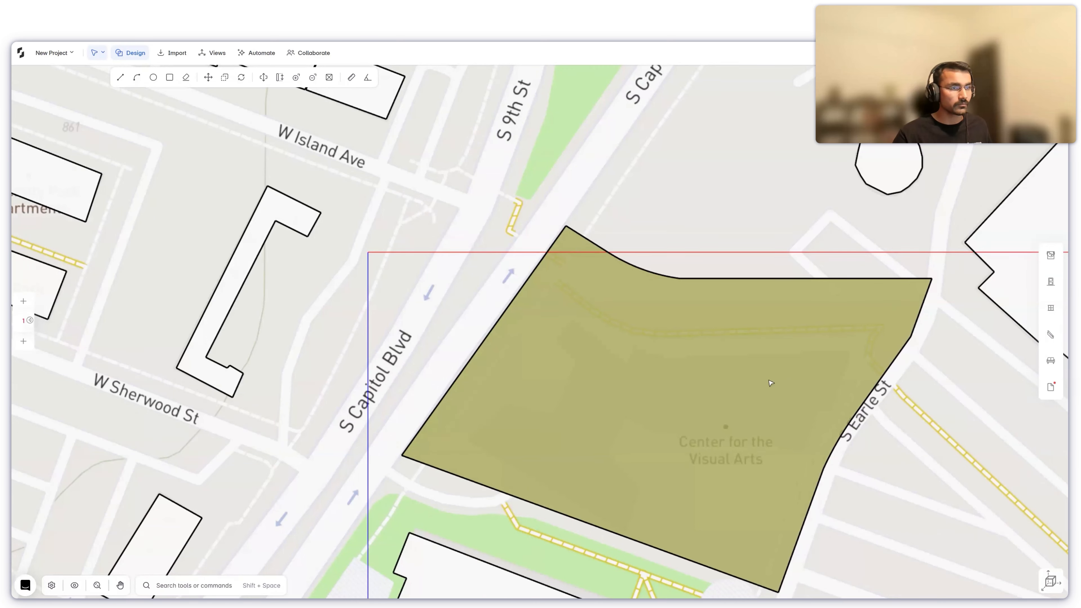
scroll(635, 360, "right", 5)
scroll(634, 361, "right", 1)
scroll(632, 358, "up", 2)
key("l")
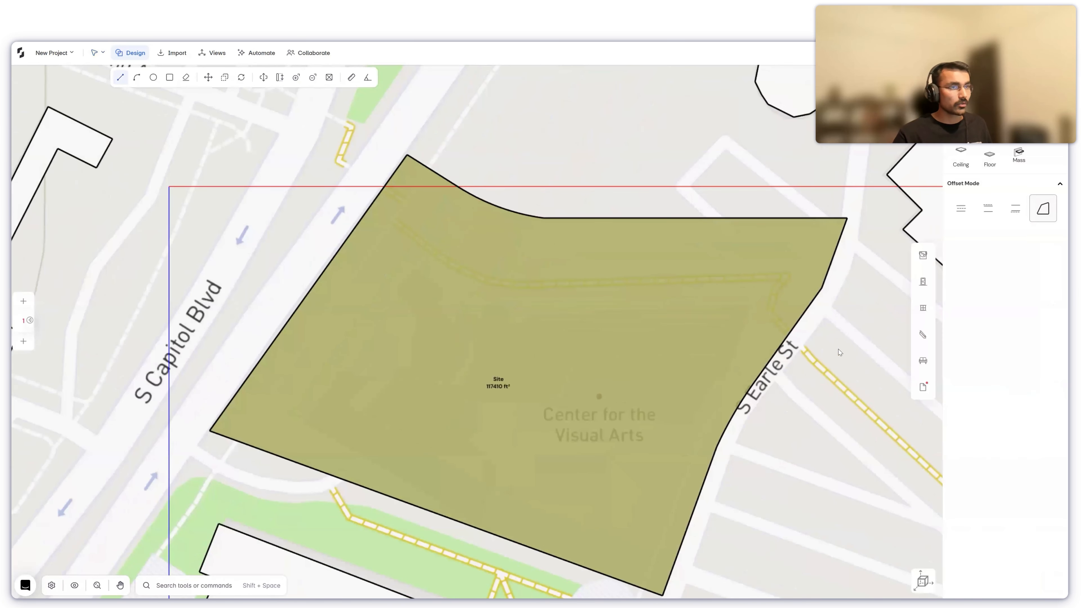
left_click(990, 207)
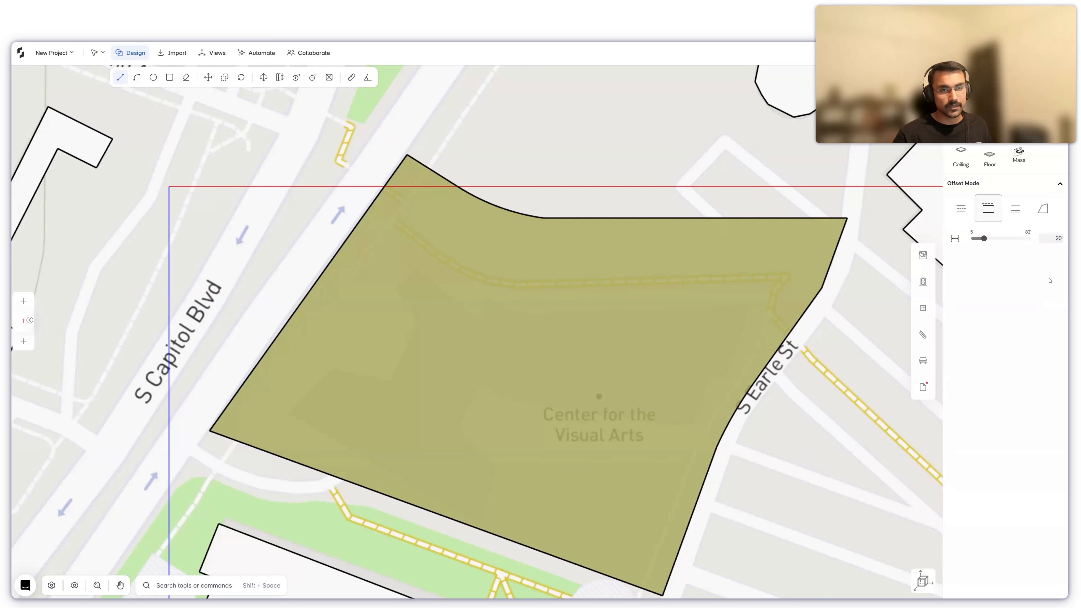
type("10")
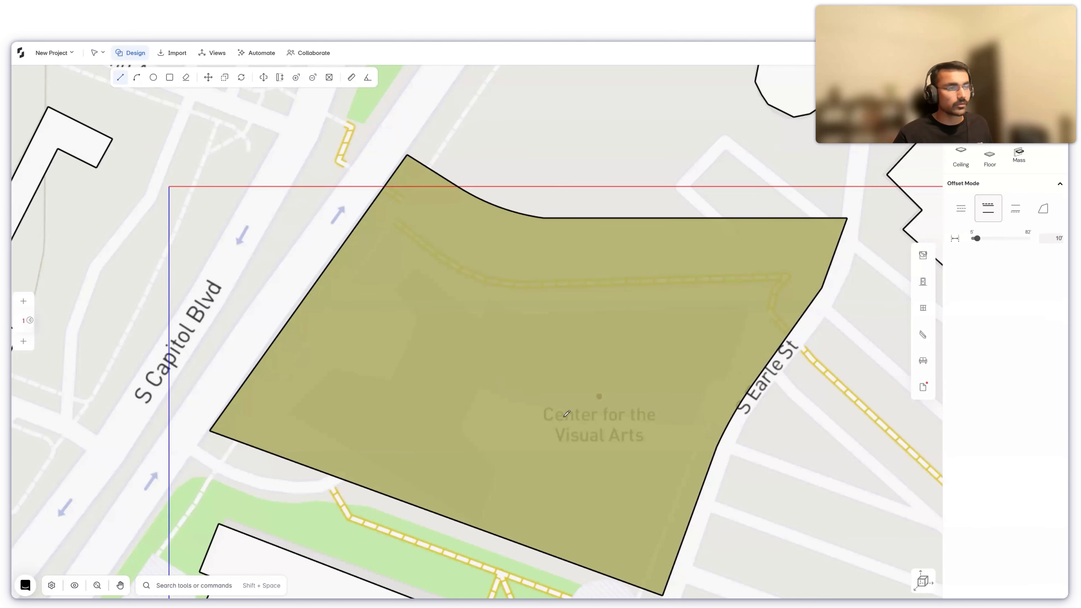
- Draw a bent 10'-wide strip across the site's middle: a horizontal leg about 189' long, then a leg about 110' long at 150°
scroll(528, 375, "up", 3)
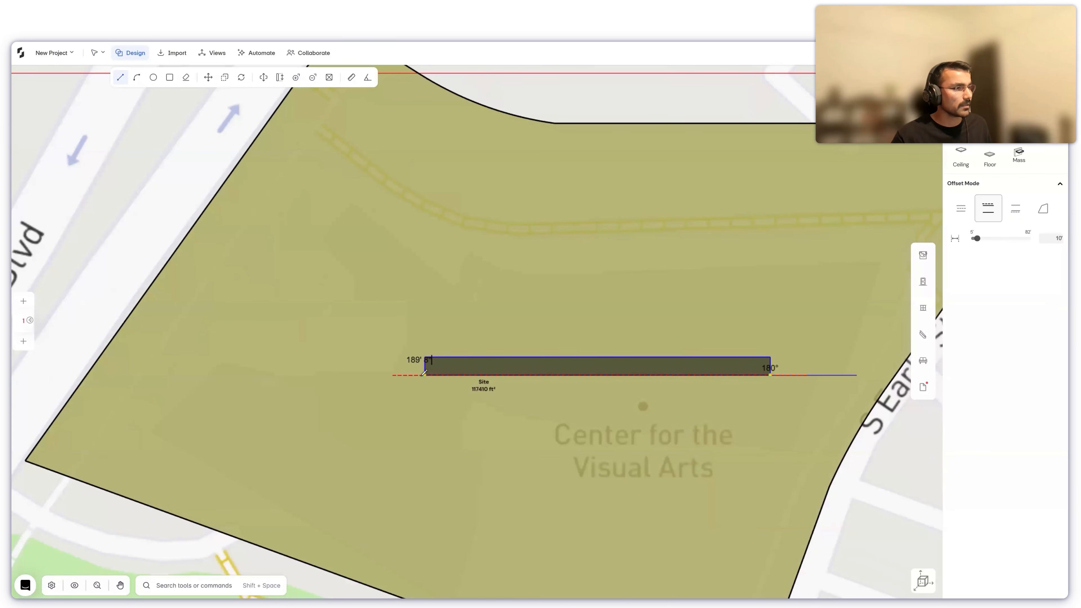
left_click(423, 375)
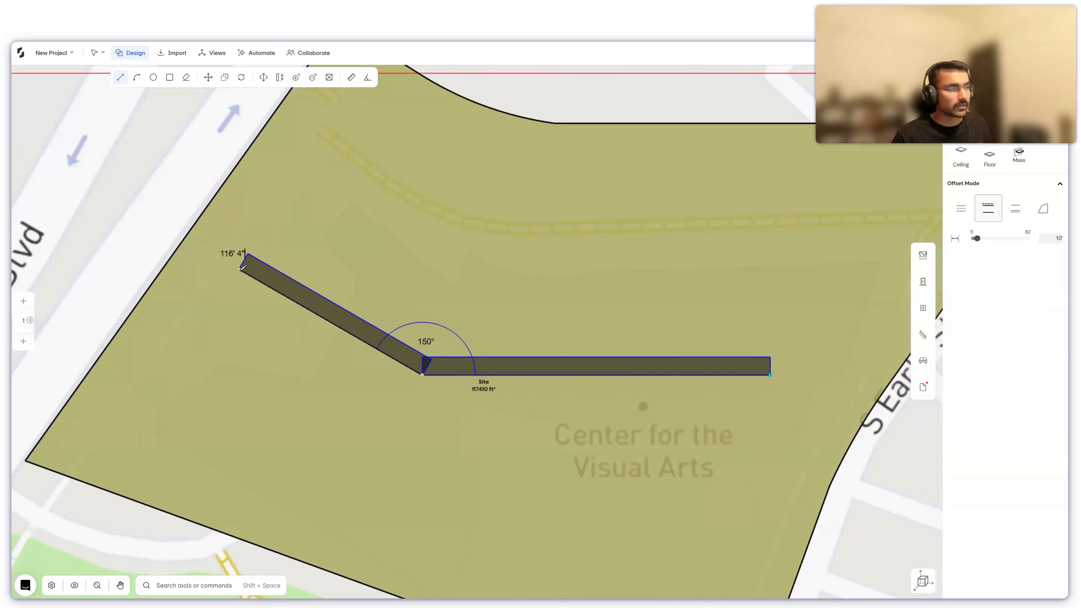
type("113")
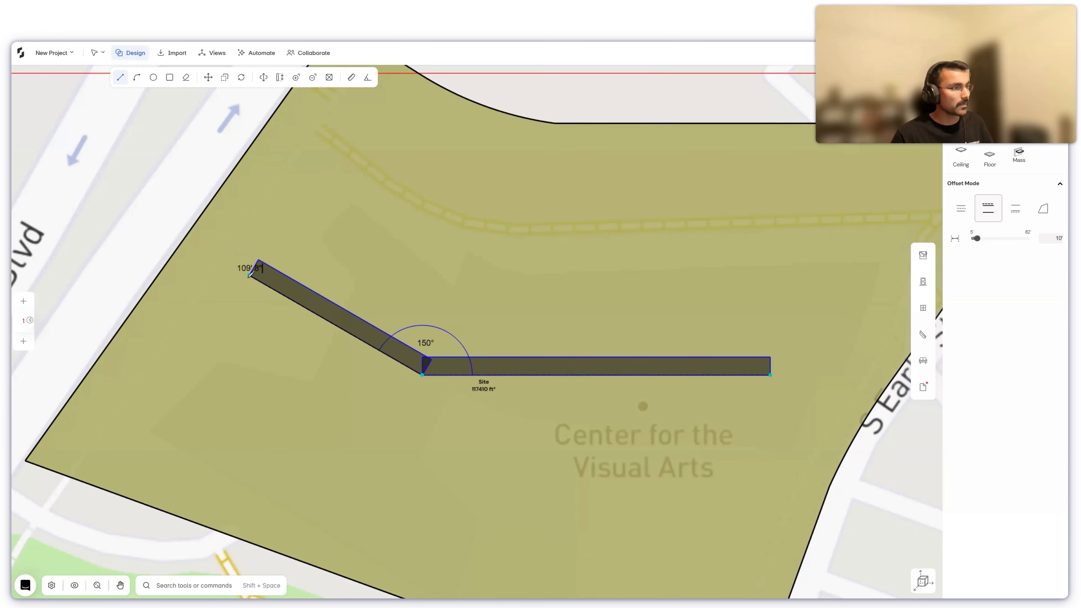
double_click(250, 275)
scroll(587, 279, "down", 1)
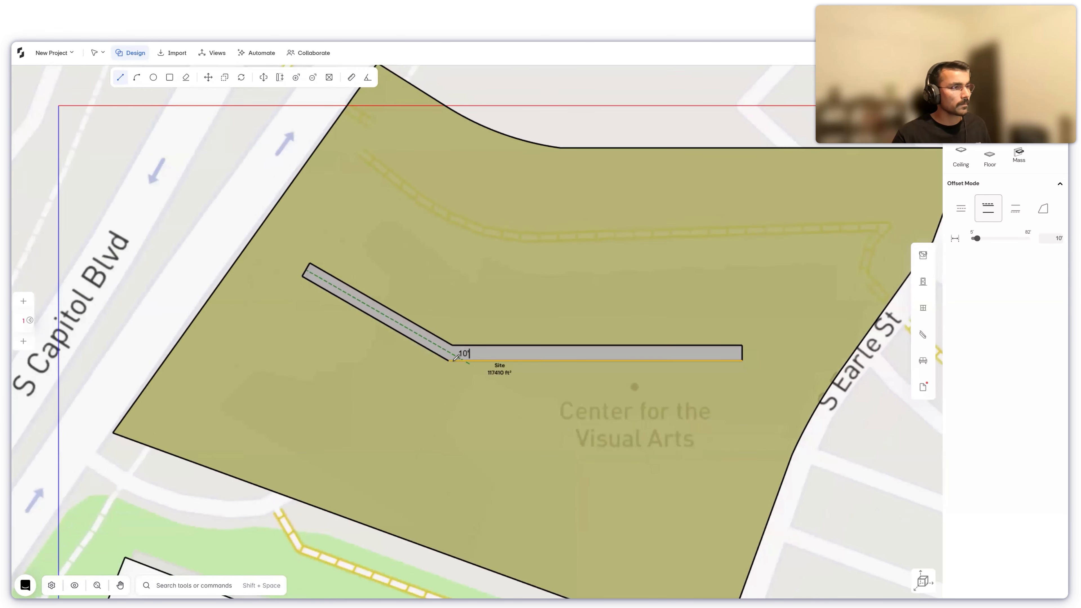
- Draw a third 10'-wide strip from the bend toward the site's southern edge, about 108' long at 120° to the horizontal leg
left_click(446, 360)
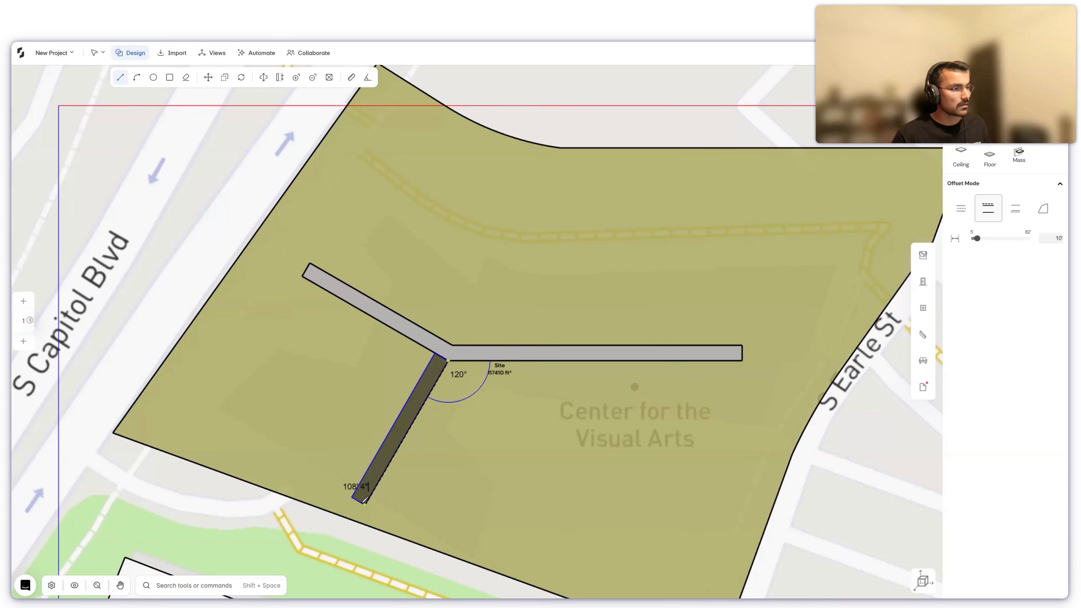
left_click(364, 504)
key("Escape")
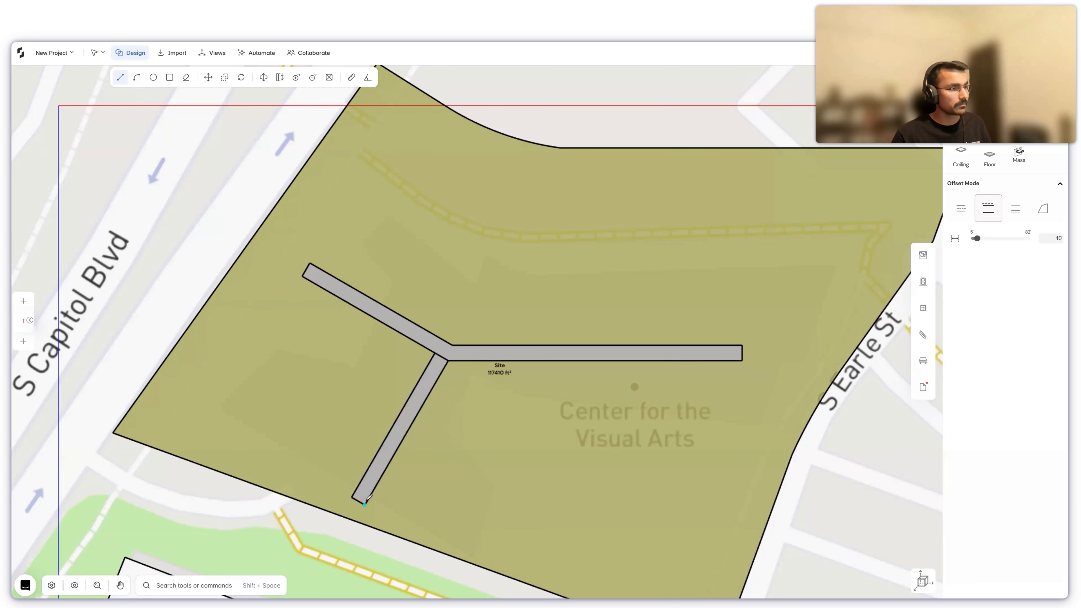
- Select both strip masses and move them together about 43' toward the northeast within the site
left_click(373, 315)
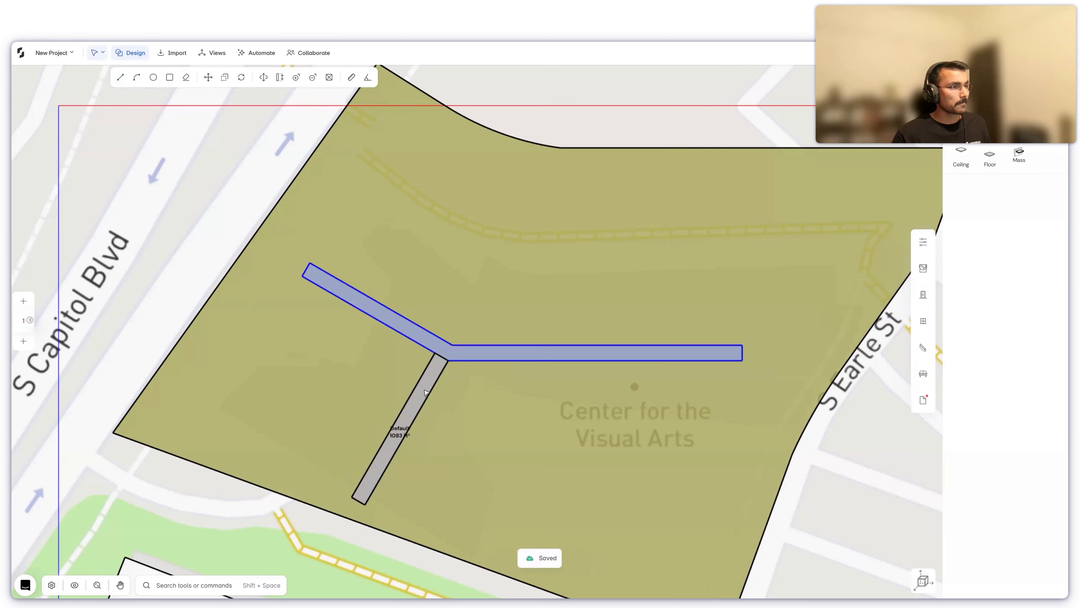
left_click(427, 387, "shift")
left_click(453, 366)
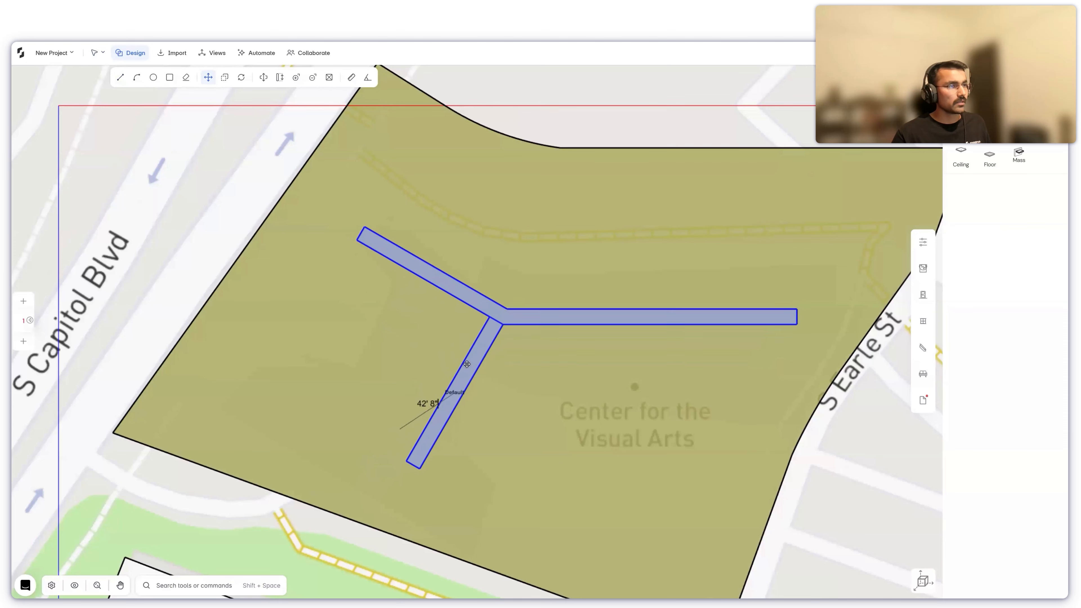
left_click(466, 364)
scroll(414, 420, "down", 4)
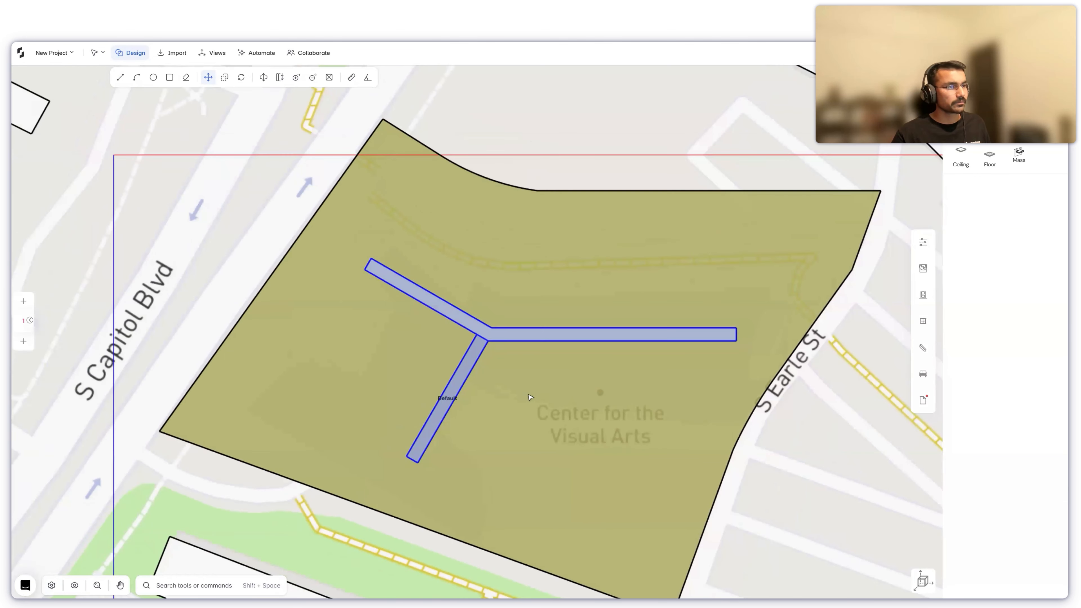
key("Escape")
- Examine the Y-shaped layout in plan against the neighbouring streets and buildings and the program blocks south of the map
scroll(537, 365, "up", 3)
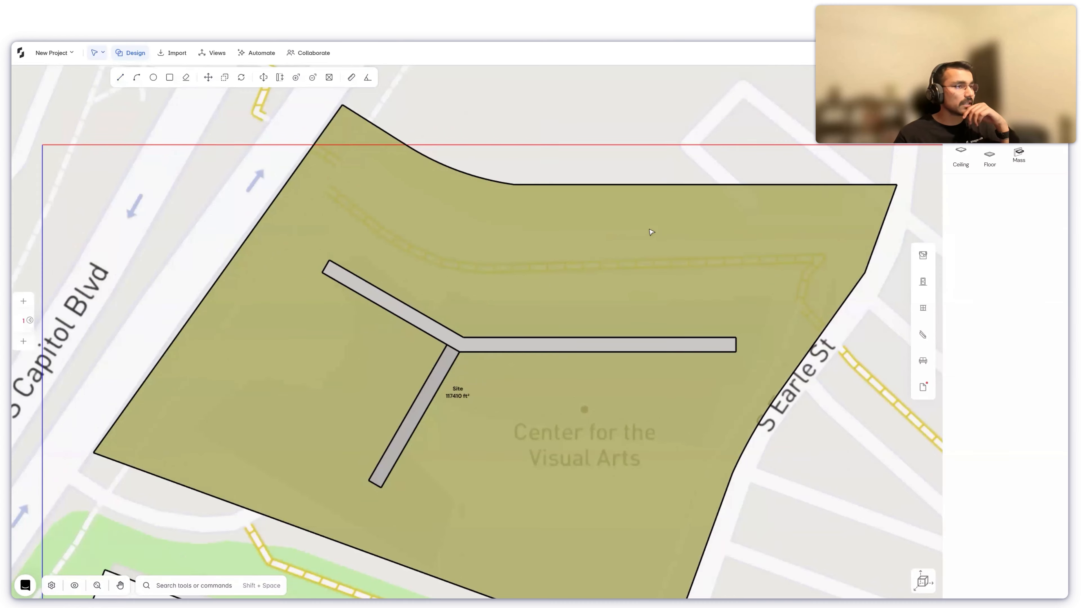
scroll(650, 233, "down", 2)
scroll(648, 231, "down", 3)
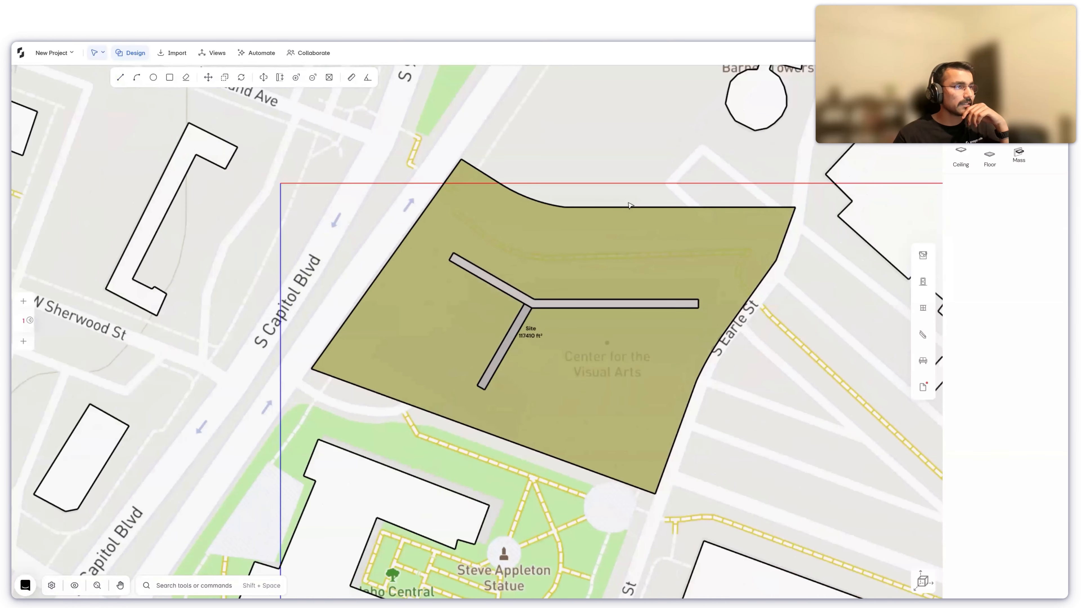
scroll(581, 448, "down", 2)
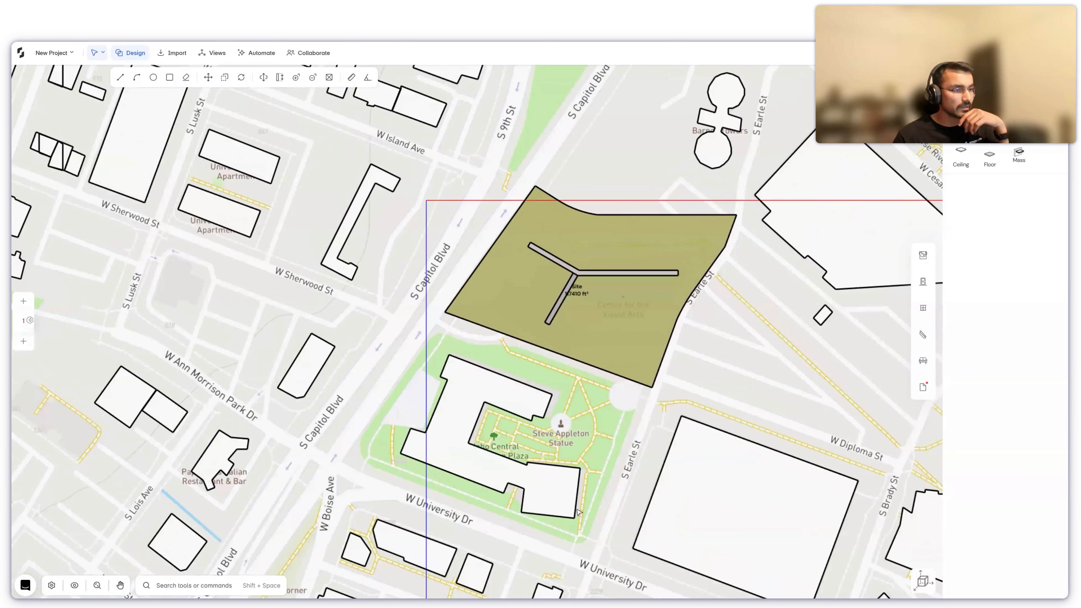
scroll(616, 445, "down", 2)
scroll(572, 203, "down", 1)
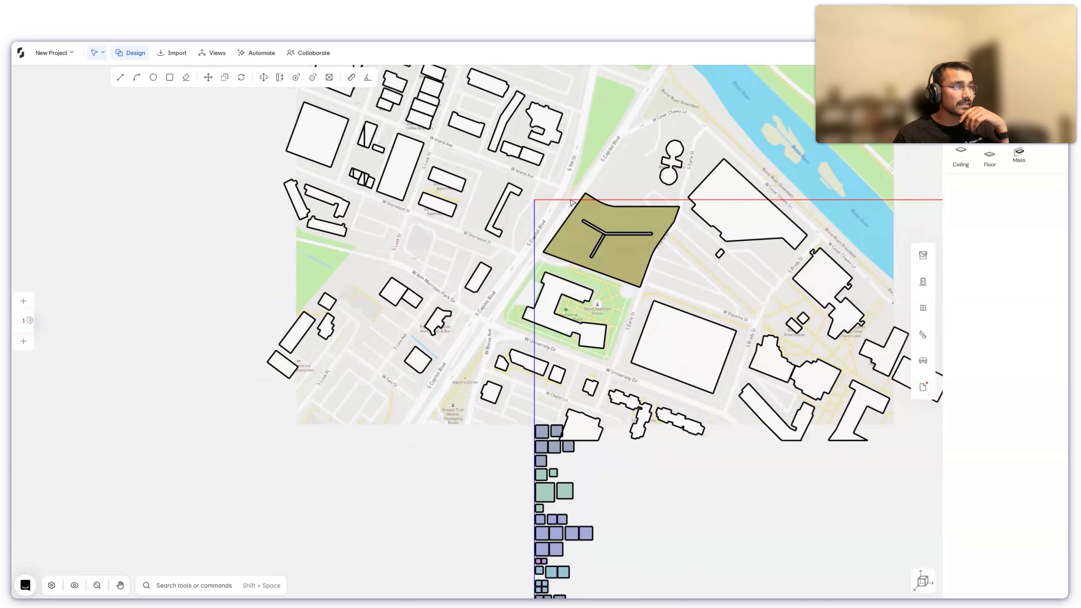
scroll(570, 229, "up", 3)
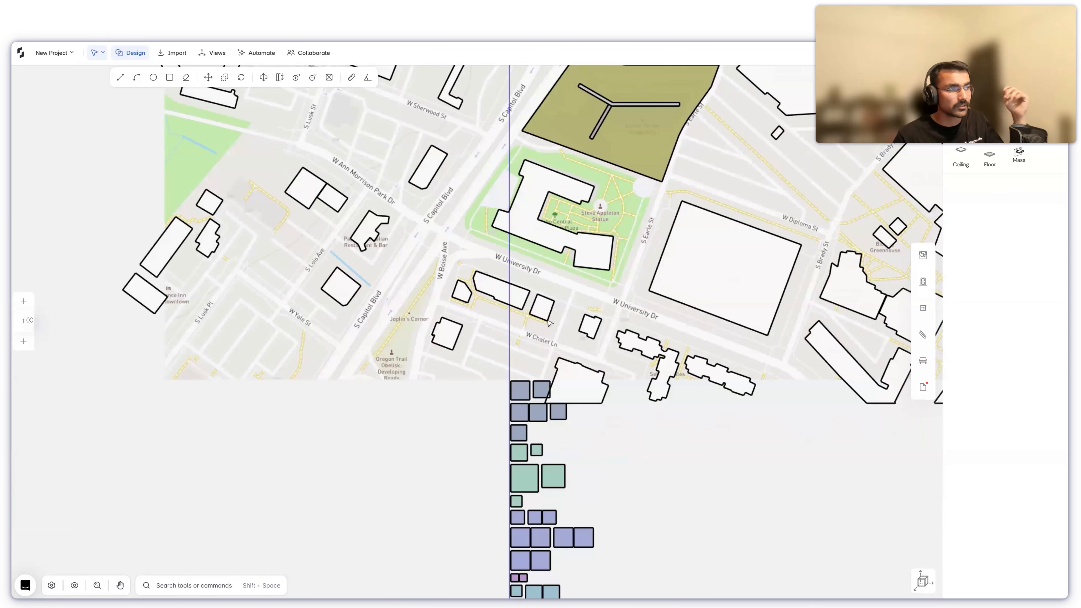
scroll(546, 328, "up", 3)
scroll(550, 330, "up", 4)
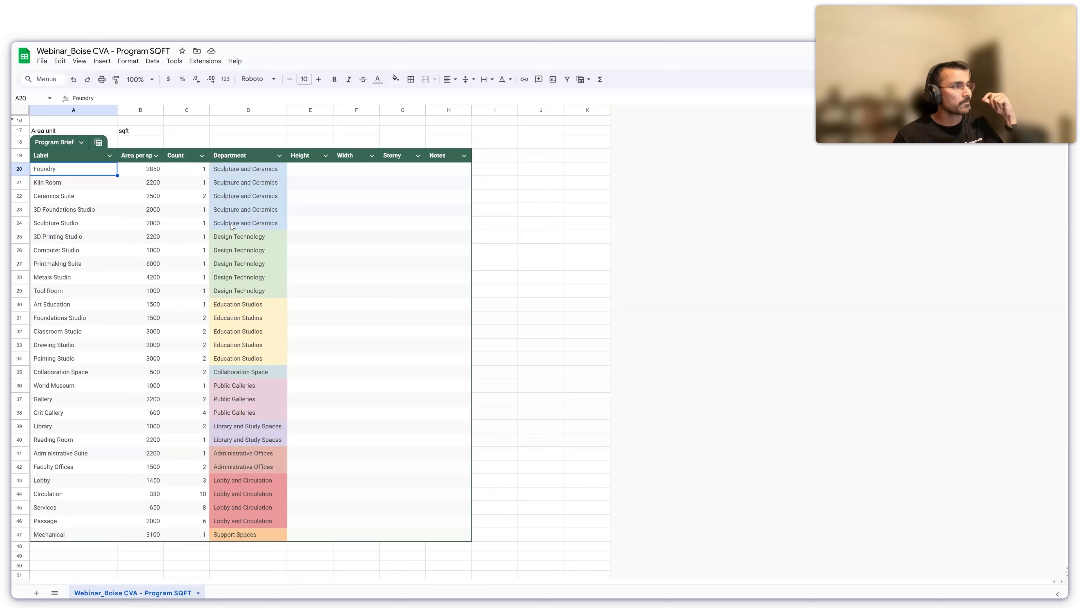
- In the Google Sheets program brief, highlight the rows from Foundry to Collaboration Space to review the studio departments
left_click_drag(247, 171, 241, 361)
left_click(254, 361)
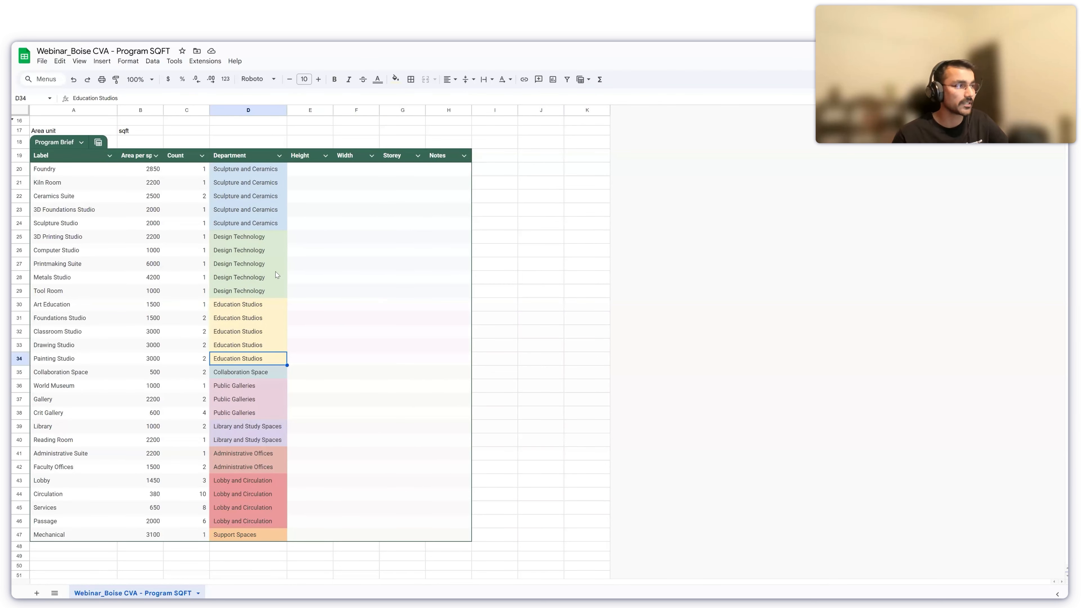
left_click_drag(260, 170, 245, 375)
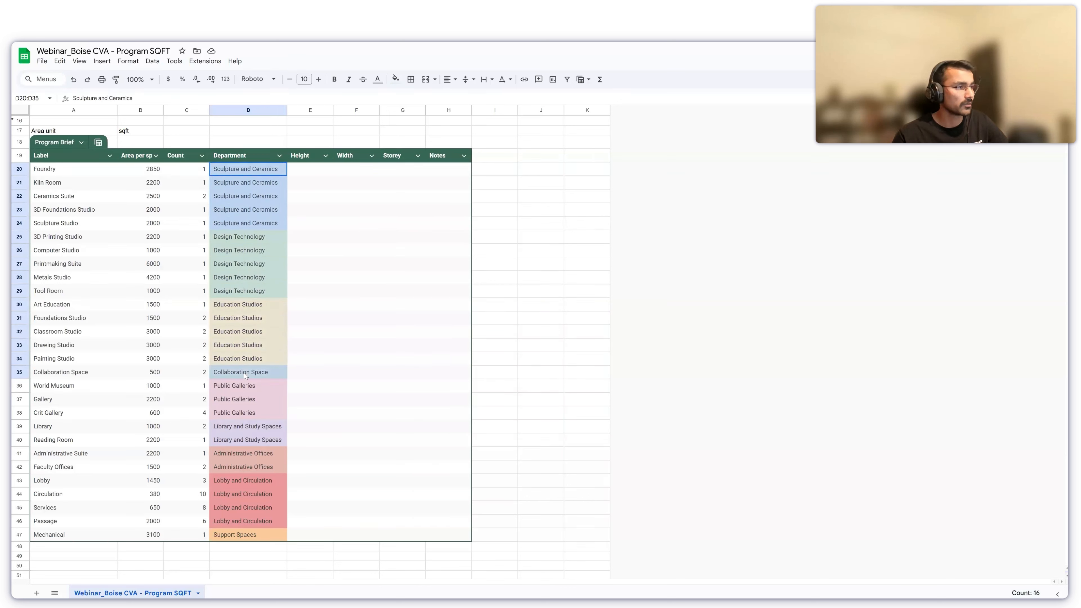
left_click_drag(154, 378, 90, 377)
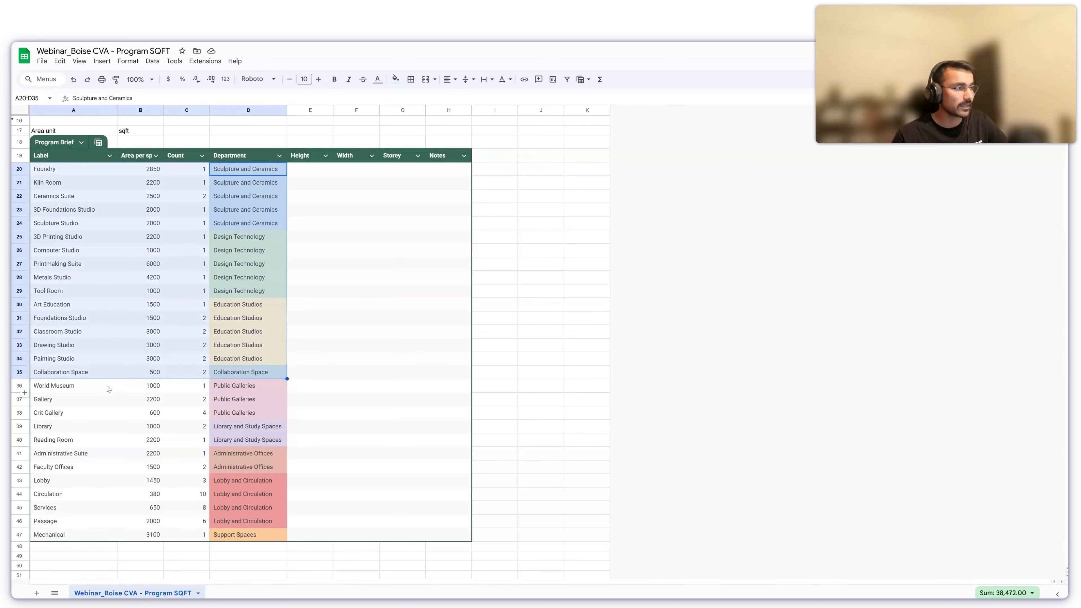
- Highlight the World Museum to Faculty Offices rows, compare them with the Foundry to Collaboration Space rows, and return to the Snaptrude model
left_click_drag(97, 385, 236, 515)
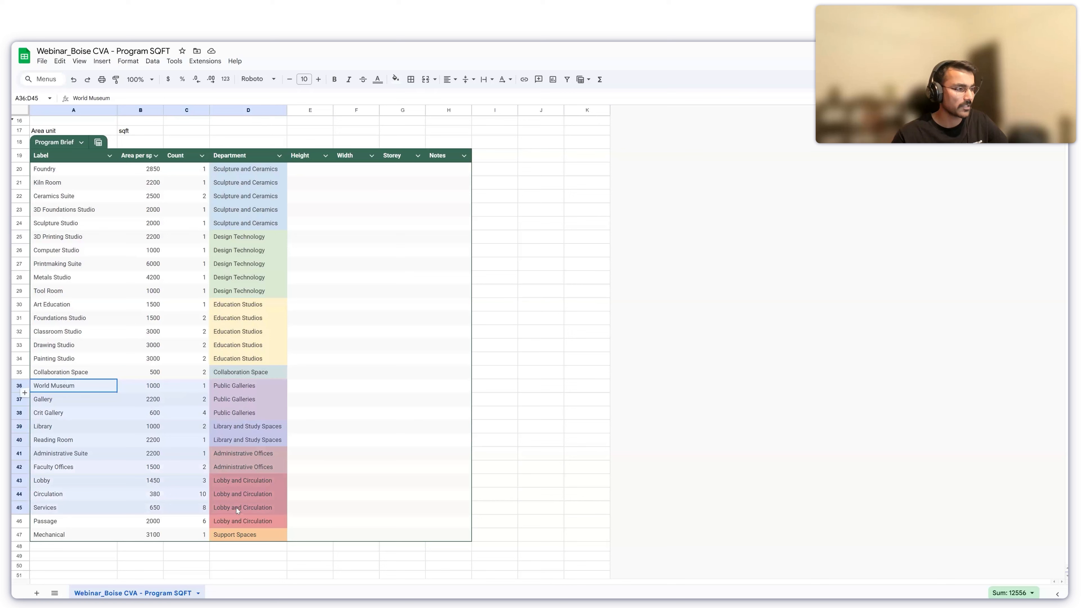
left_click_drag(237, 467, 241, 472)
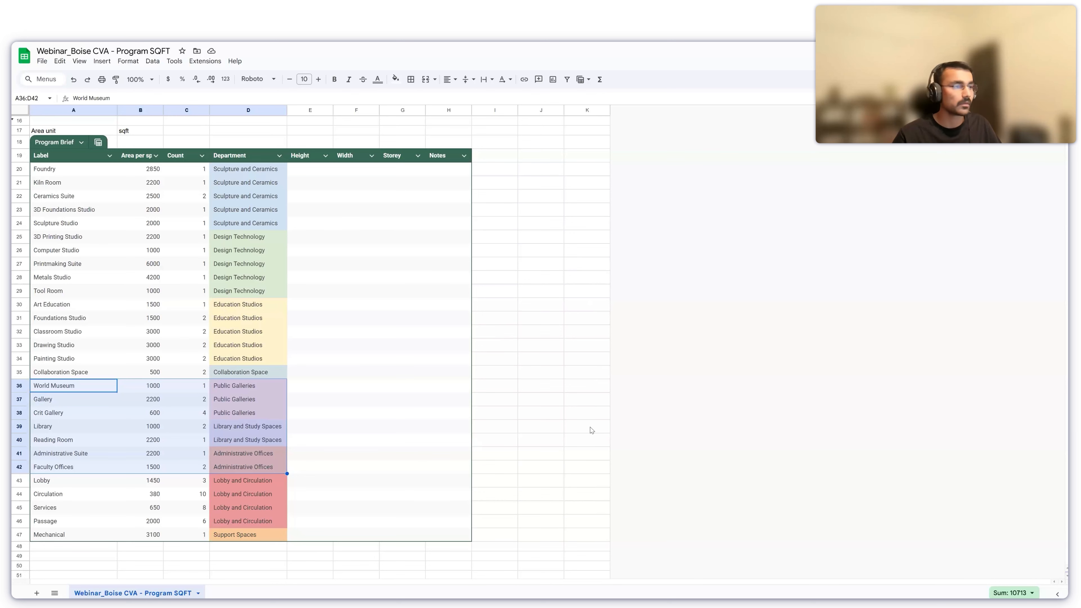
left_click_drag(248, 372, 72, 169)
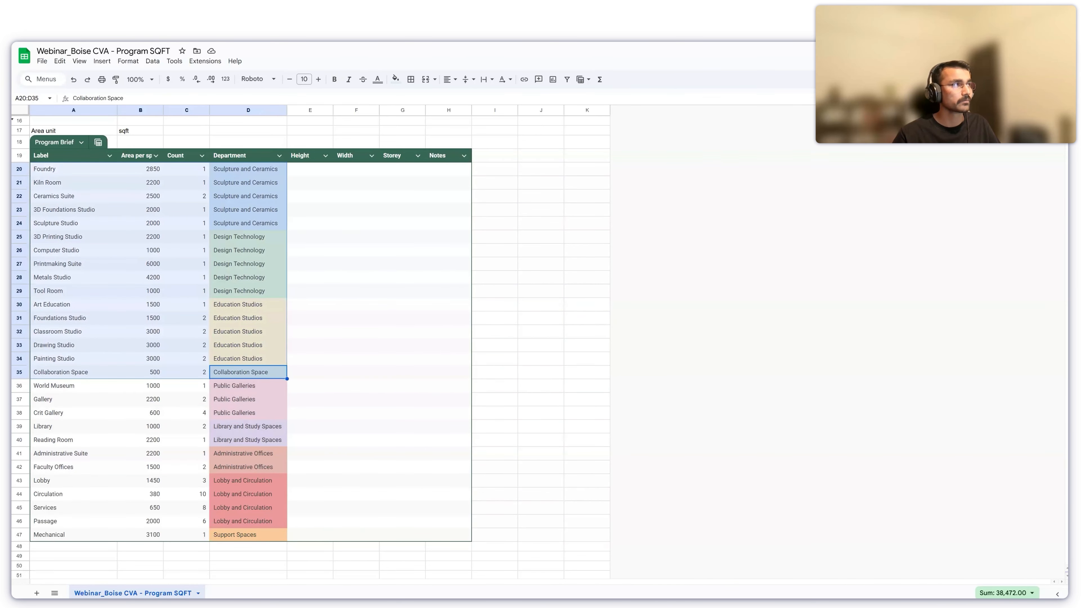
key("alt+Tab")
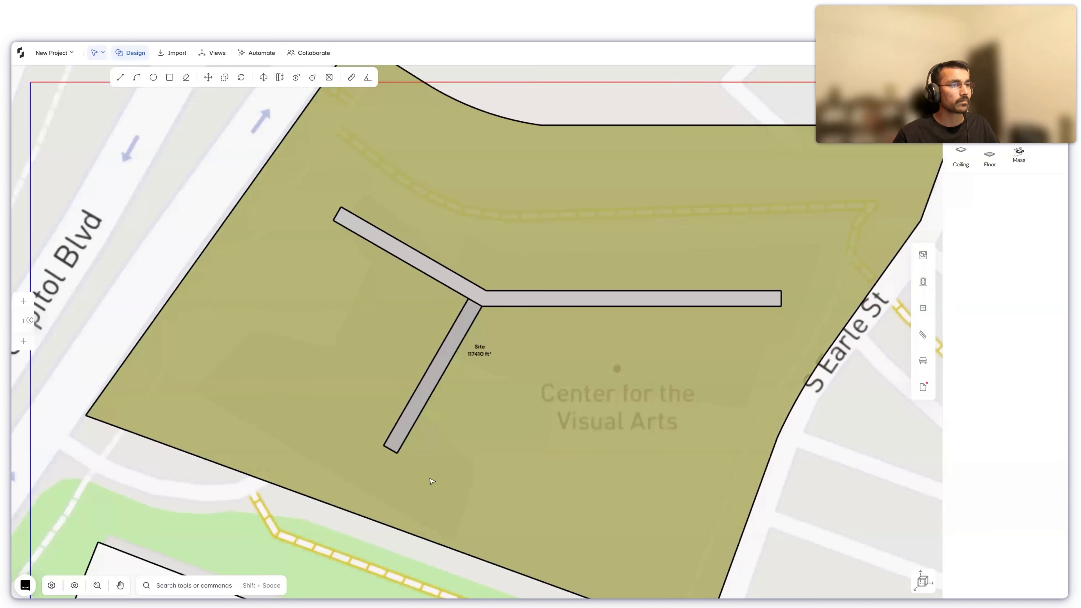
- Examine how the Y-shaped layout relates in plan to S Capitol Blvd, S Earle St, the neighbouring buildings and the Boise River
scroll(432, 483, "down", 3)
scroll(507, 400, "up", 1)
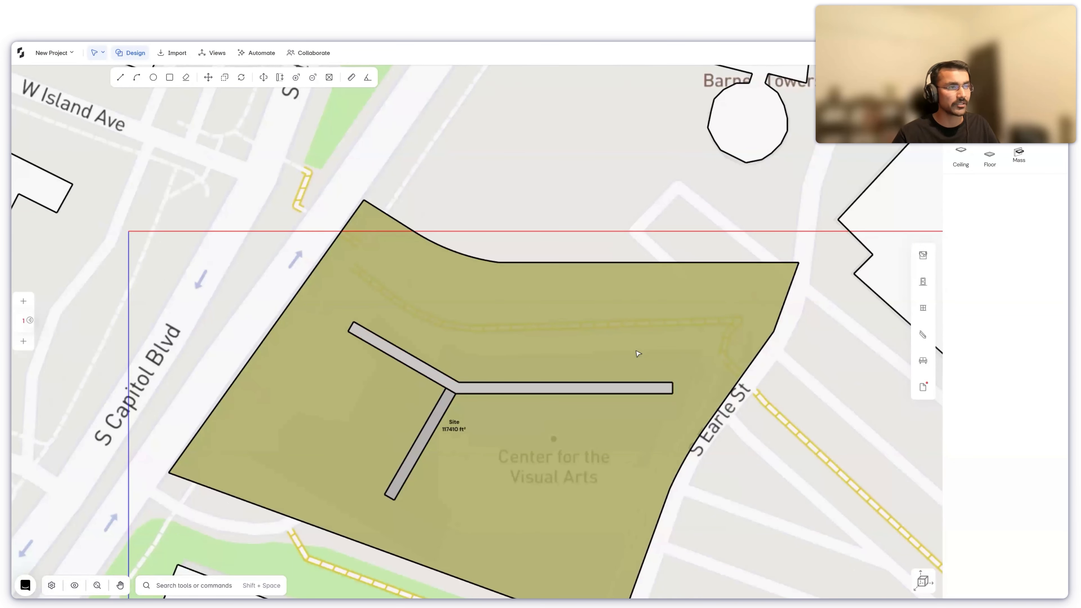
scroll(483, 542, "down", 1)
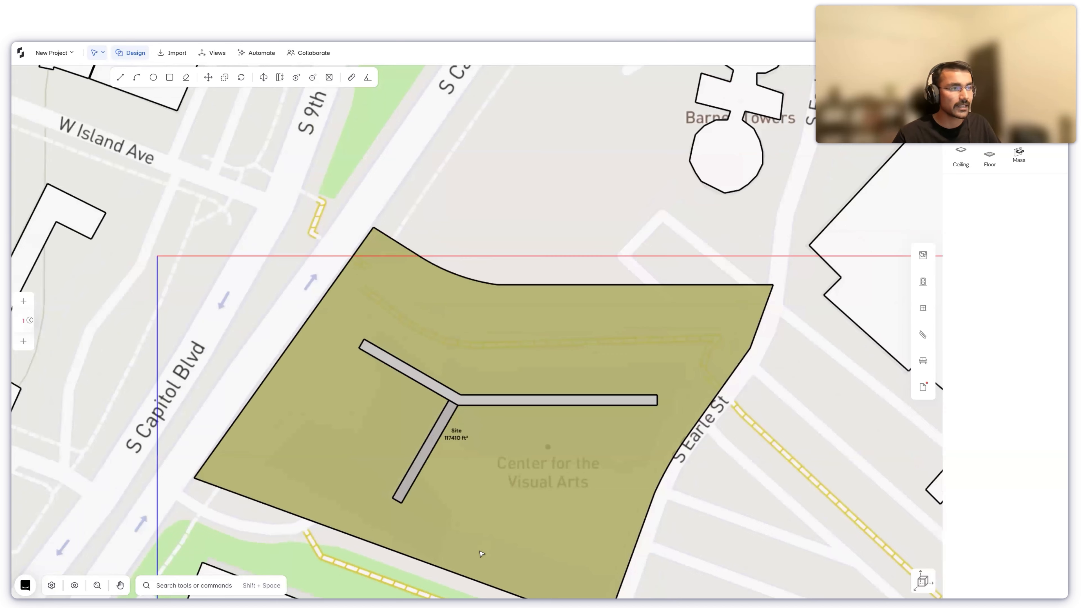
scroll(482, 553, "down", 4)
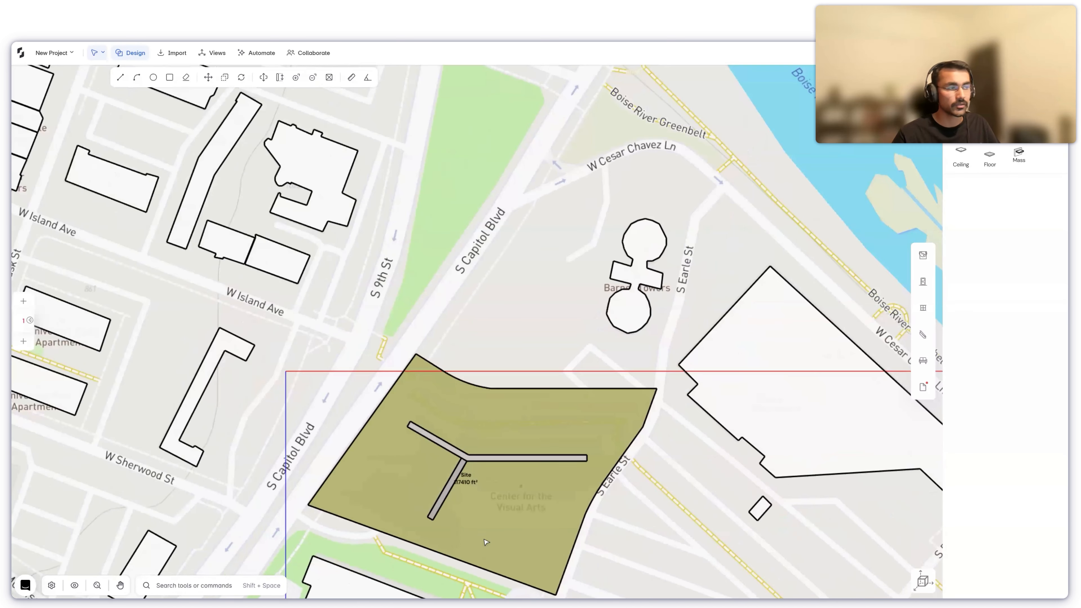
scroll(485, 542, "down", 1)
scroll(487, 542, "down", 1)
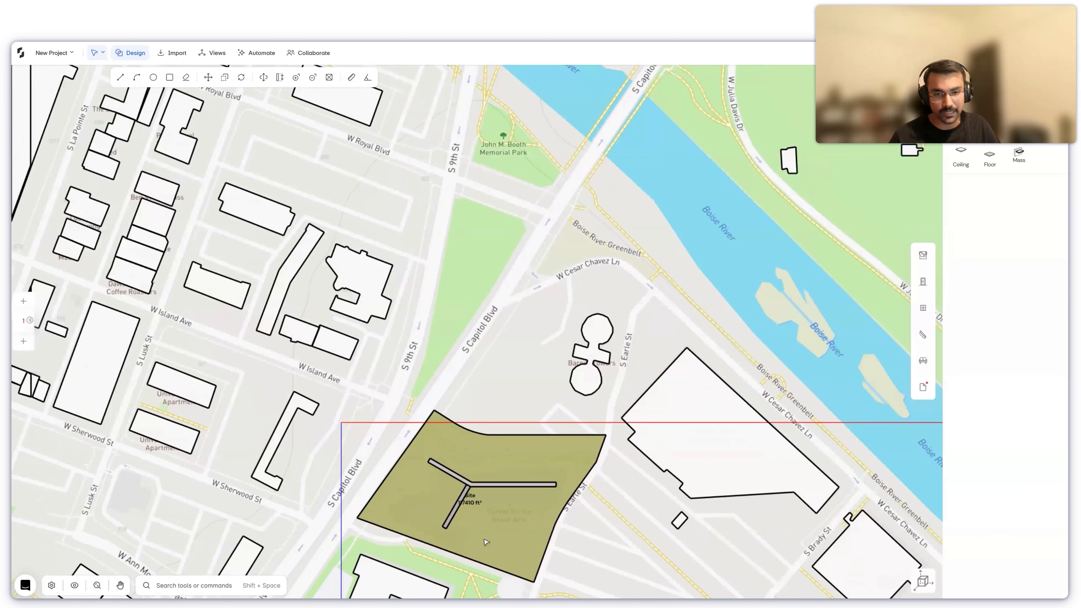
scroll(490, 537, "up", 3)
scroll(507, 480, "down", 2)
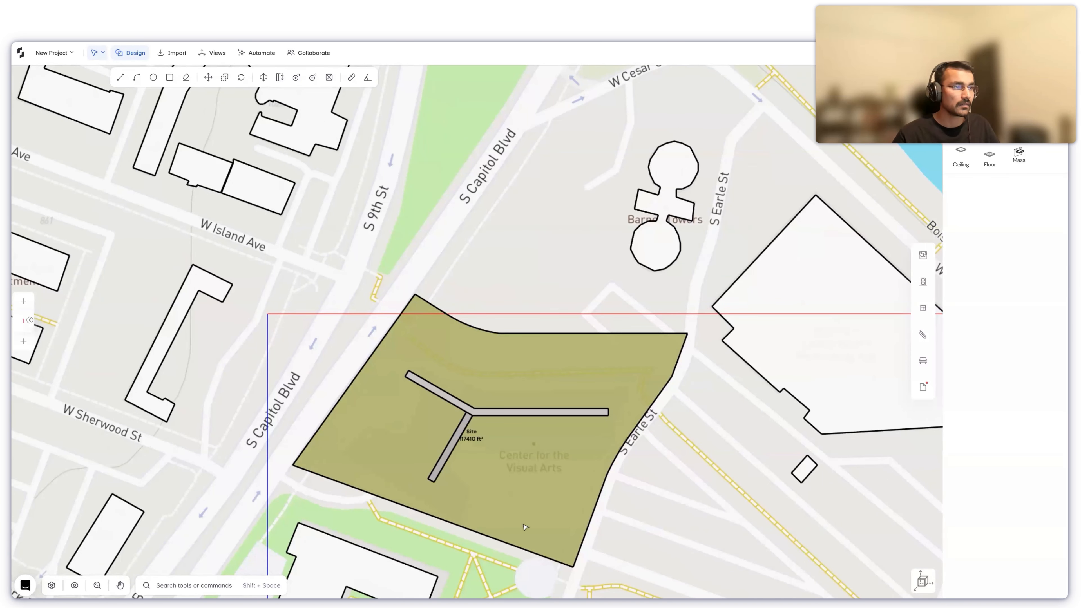
scroll(553, 447, "down", 2)
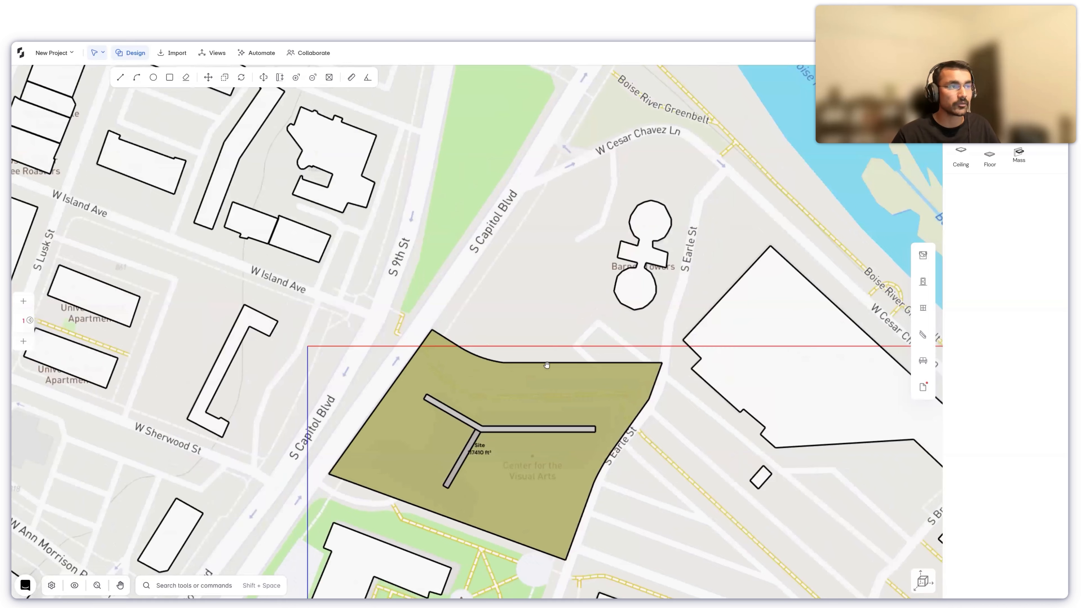
scroll(548, 367, "down", 1)
scroll(549, 369, "down", 2)
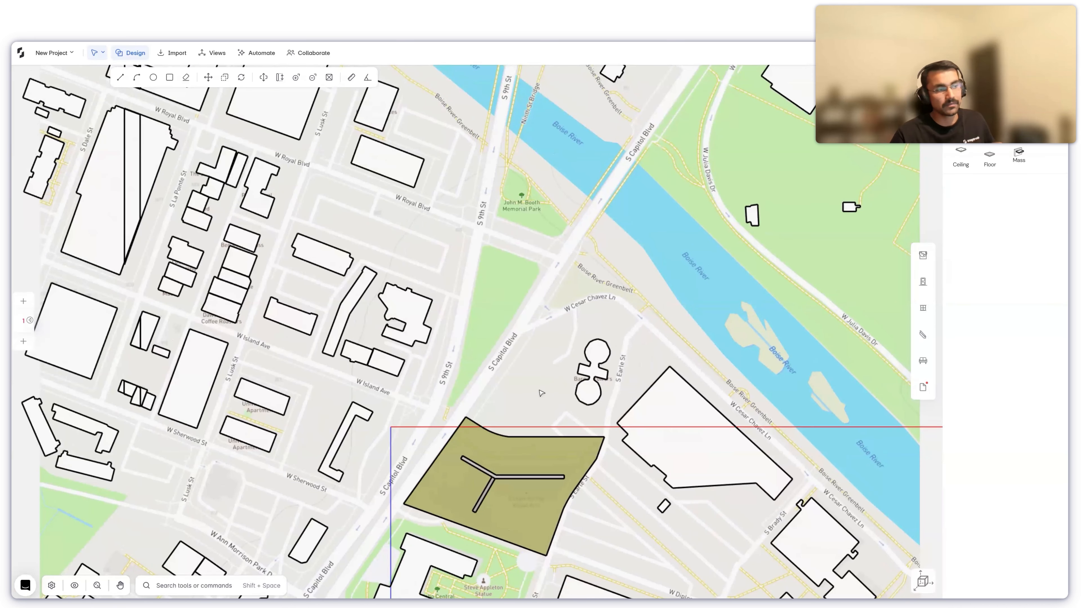
scroll(542, 391, "down", 1)
scroll(536, 402, "down", 3)
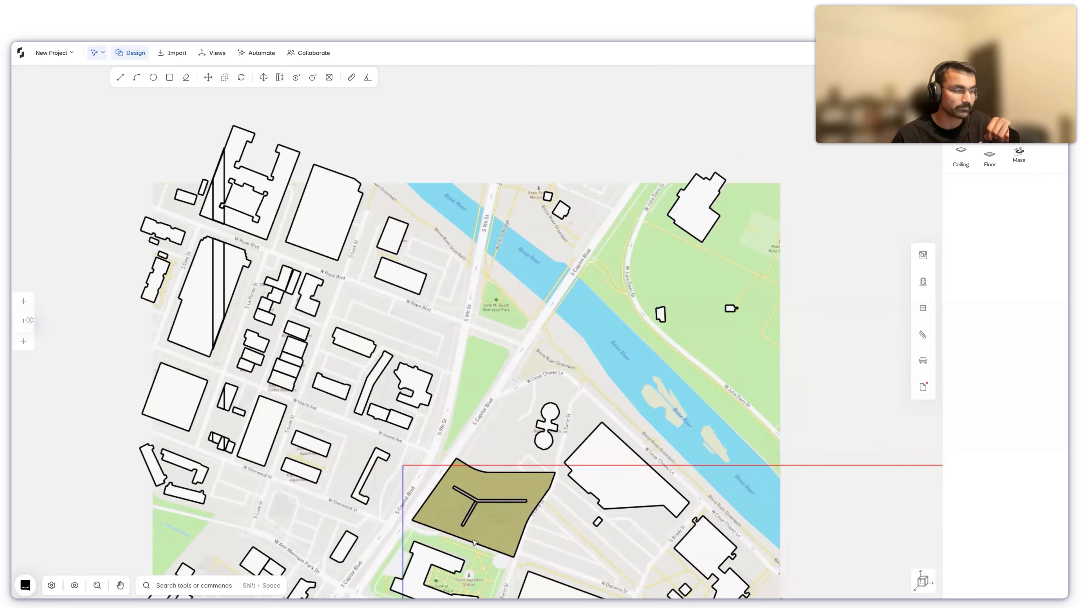
scroll(474, 543, "up", 4)
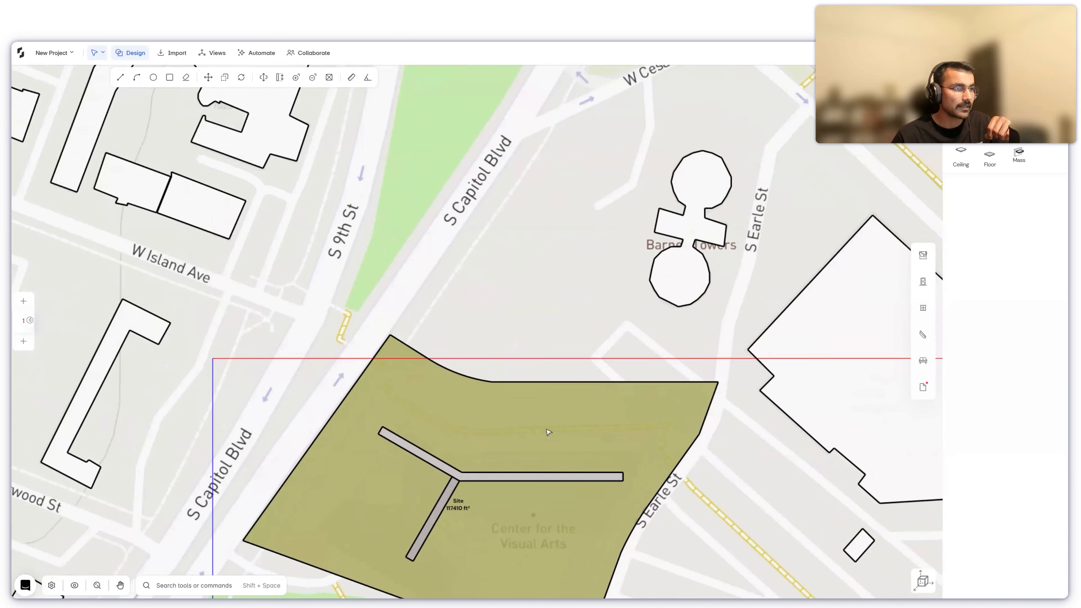
- Examine the Y-shaped layout in plan against the site edges, S Capitol Blvd, S Earle St and the plaza to the south
scroll(548, 432, "up", 5)
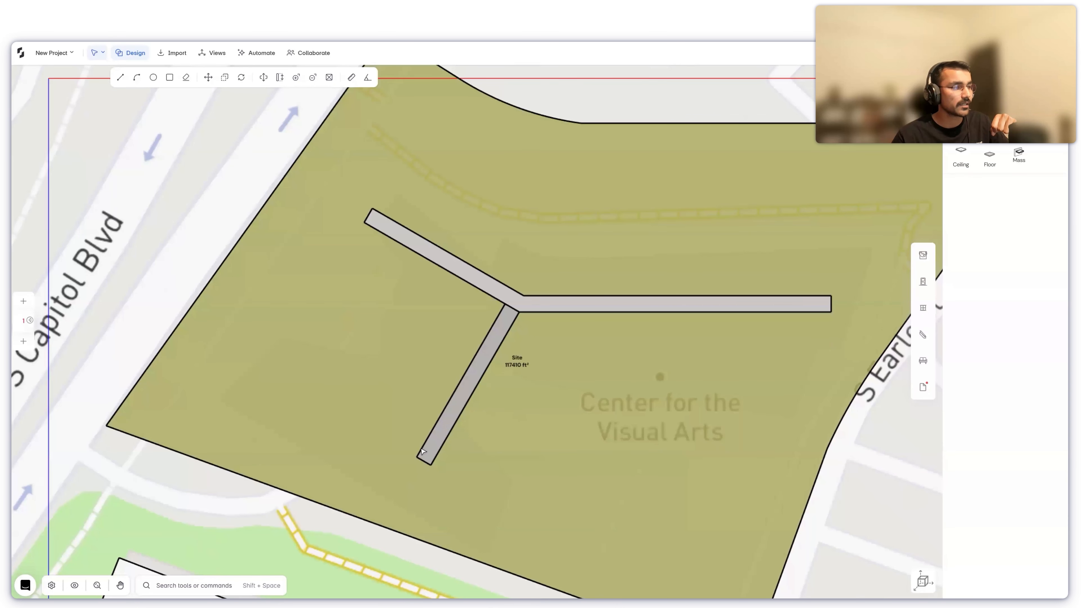
scroll(422, 451, "down", 3)
scroll(319, 386, "up", 3)
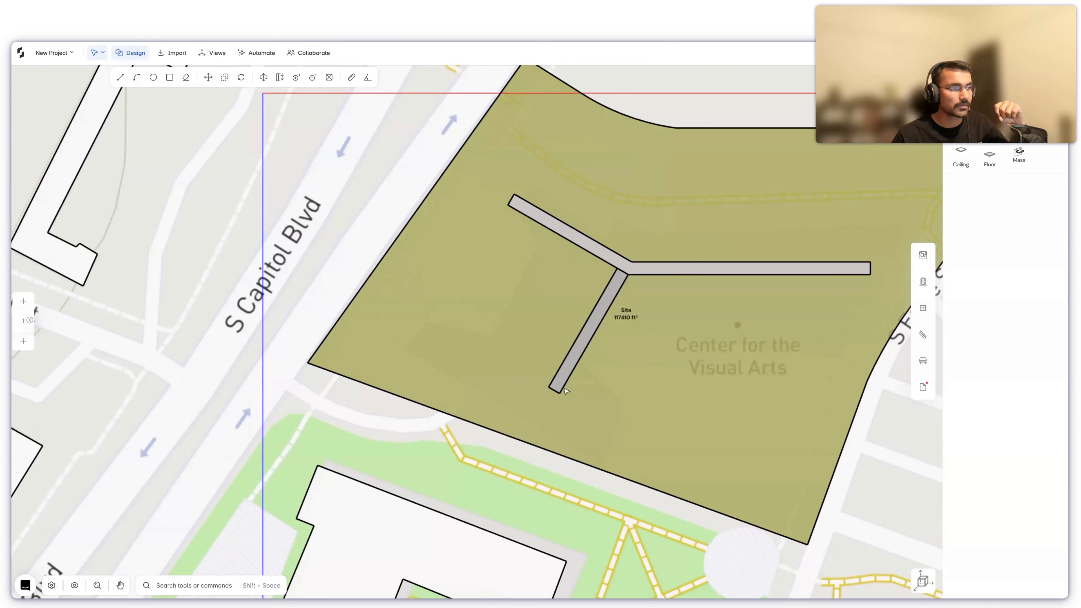
scroll(566, 391, "down", 4)
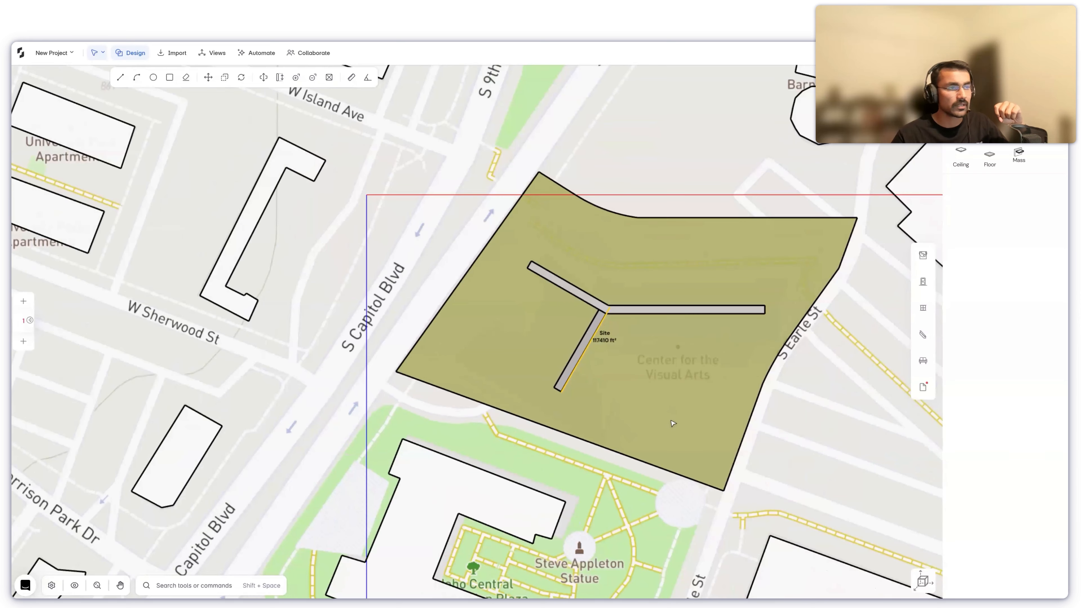
scroll(680, 431, "down", 1)
middle_click_drag(680, 431, 613, 327)
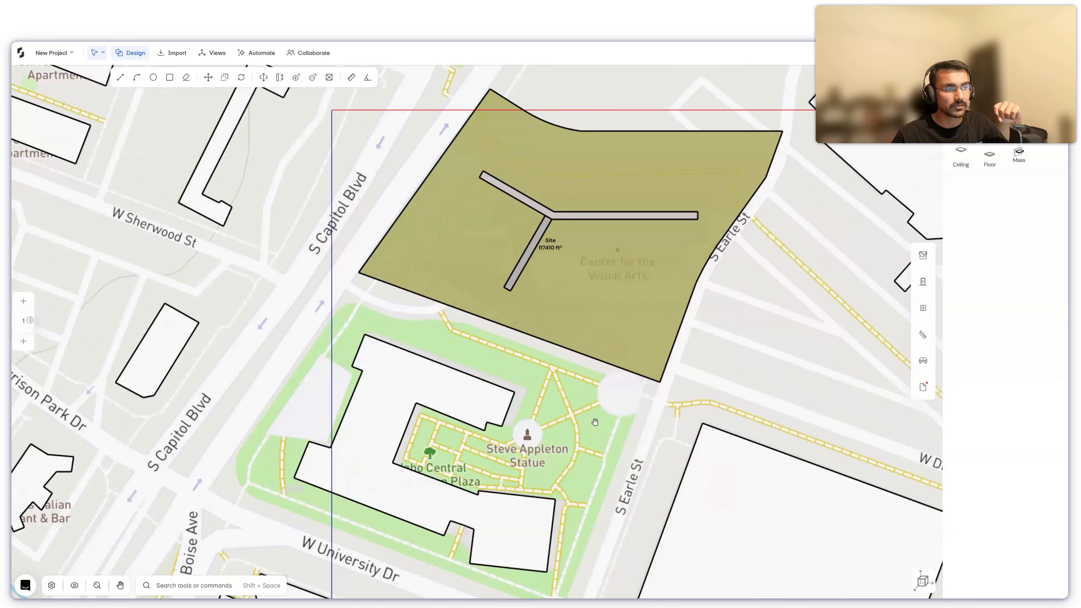
middle_click_drag(558, 360, 659, 425)
scroll(608, 437, "up", 4)
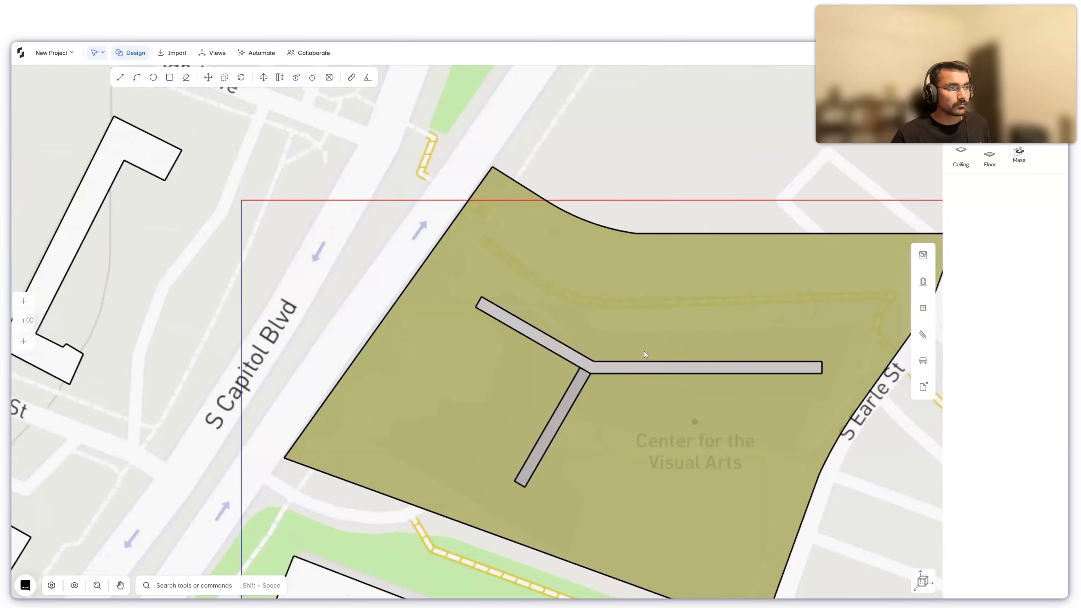
scroll(646, 351, "up", 1)
scroll(652, 357, "right", 2)
- Measure the clear distance from the east arm of the Y-shaped layout to the site's north boundary
key("t")
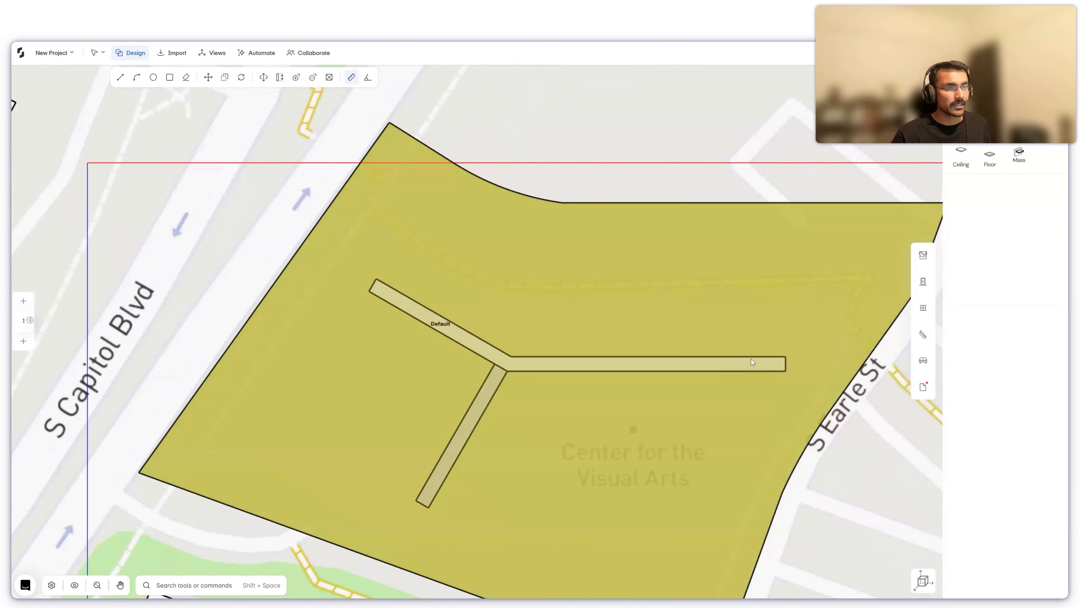
left_click(751, 318)
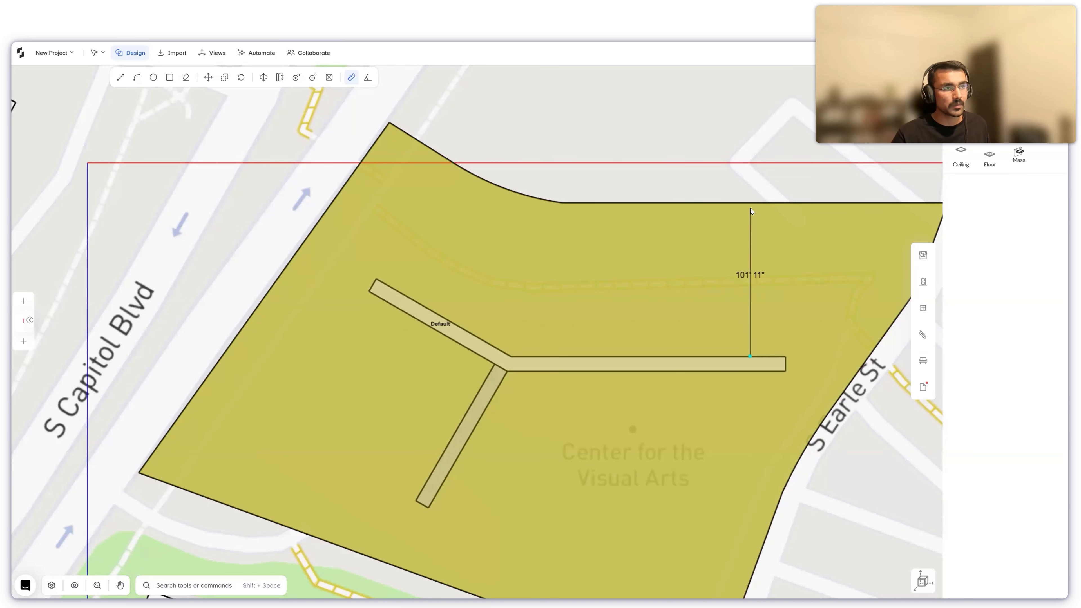
key("Escape")
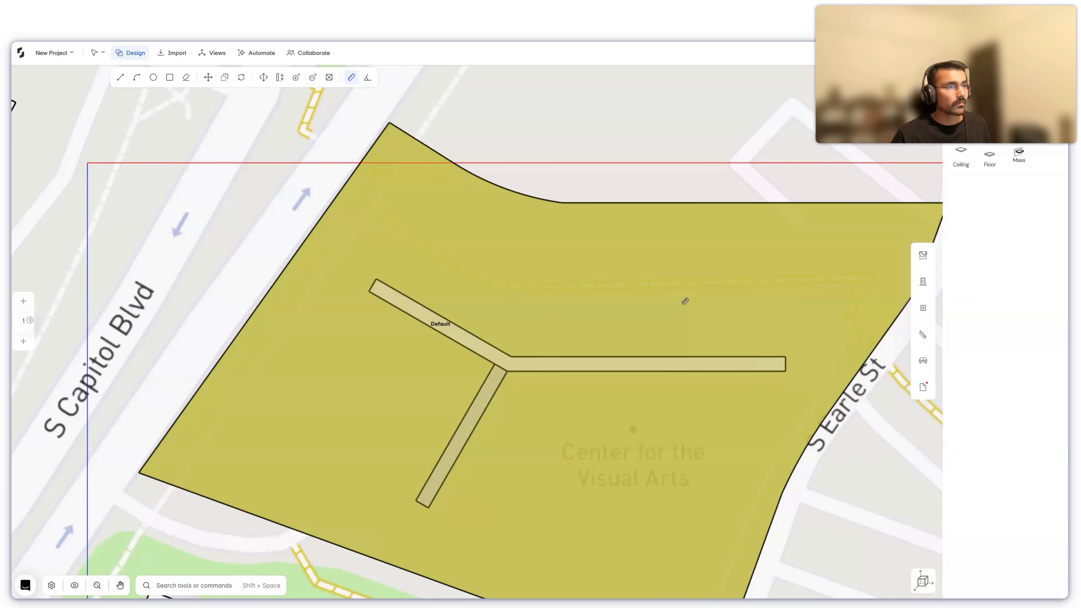
- Draw a 40' wide offset mass along the north edges of the layout's east and northwest arms
key("l")
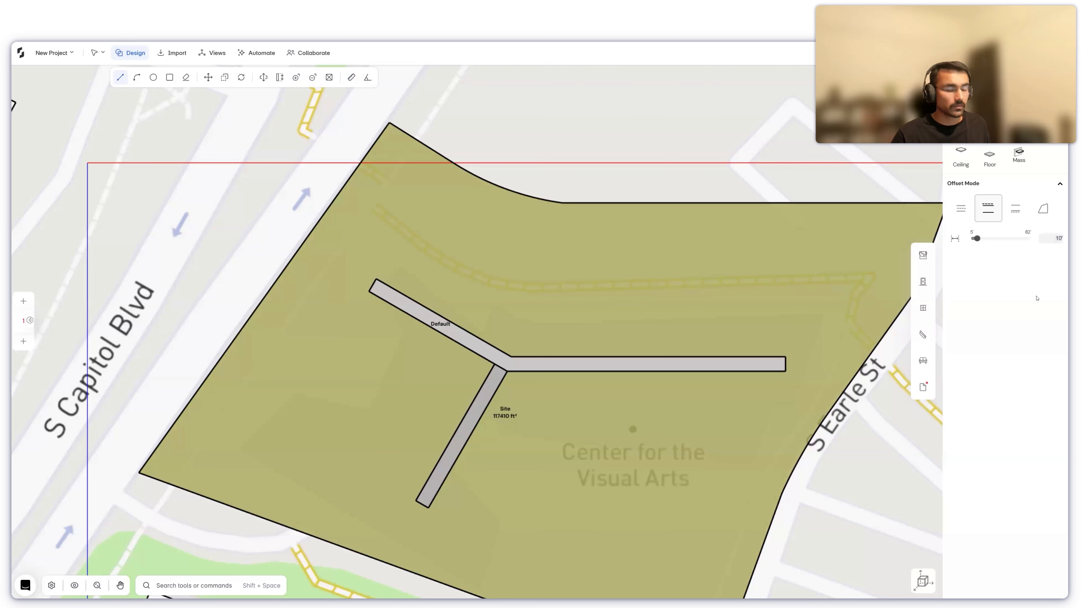
type("40")
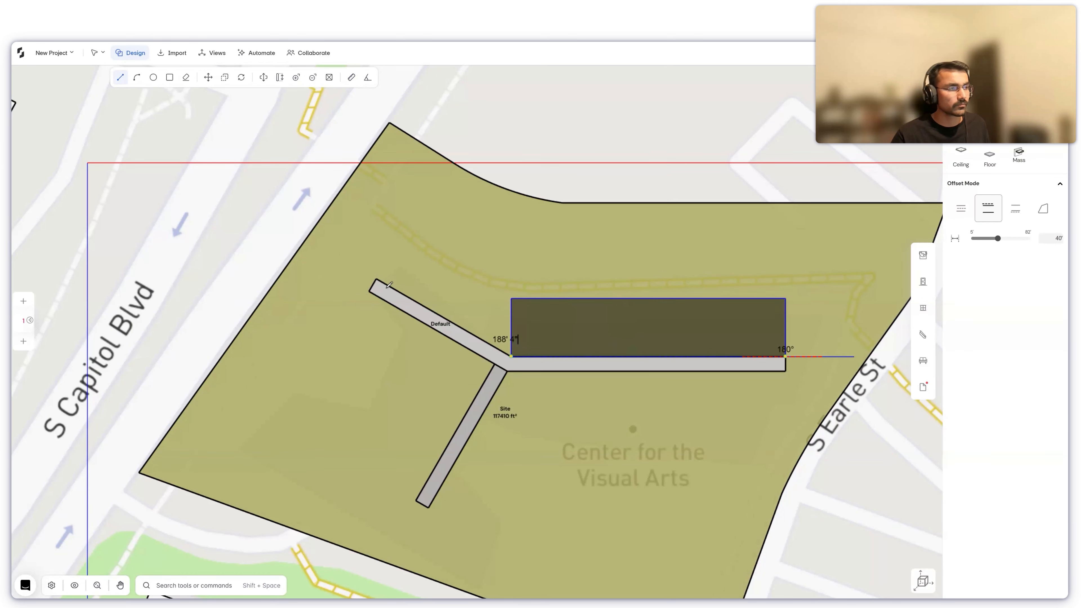
left_click(385, 279)
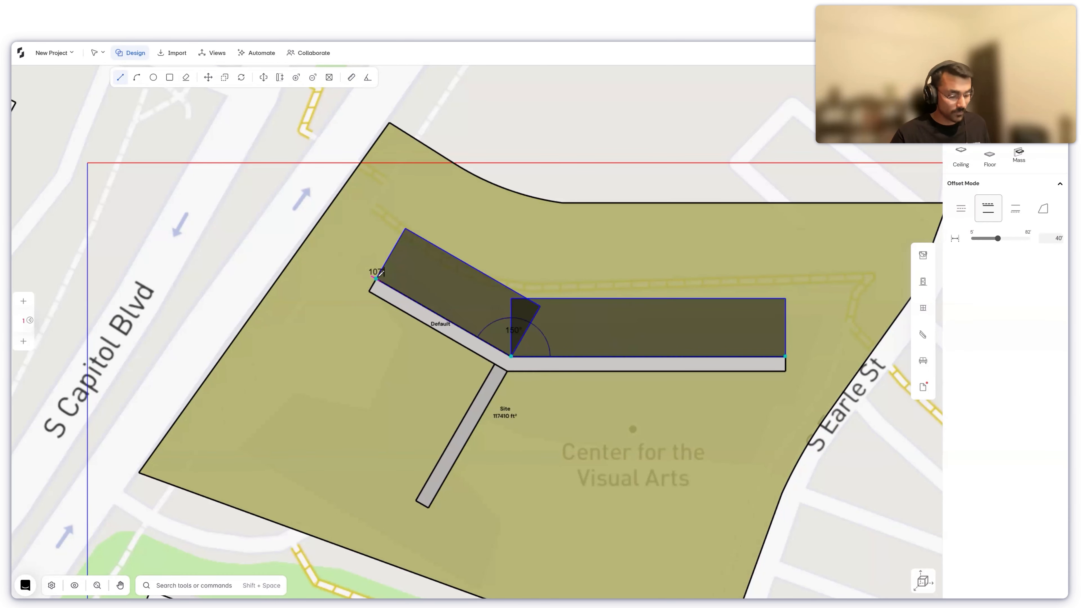
double_click(381, 273)
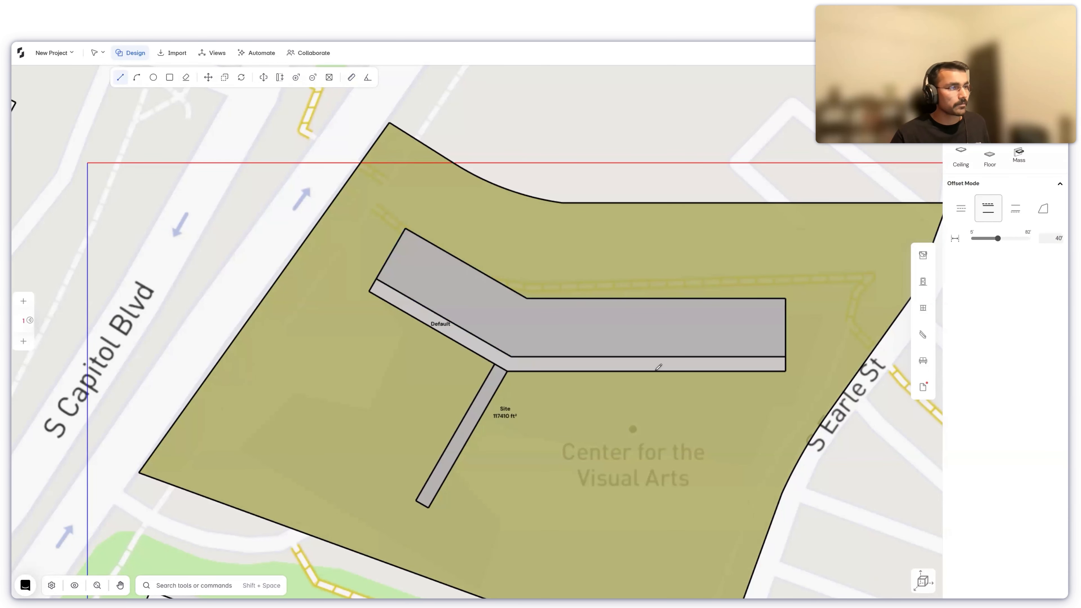
scroll(535, 360, "up", 2)
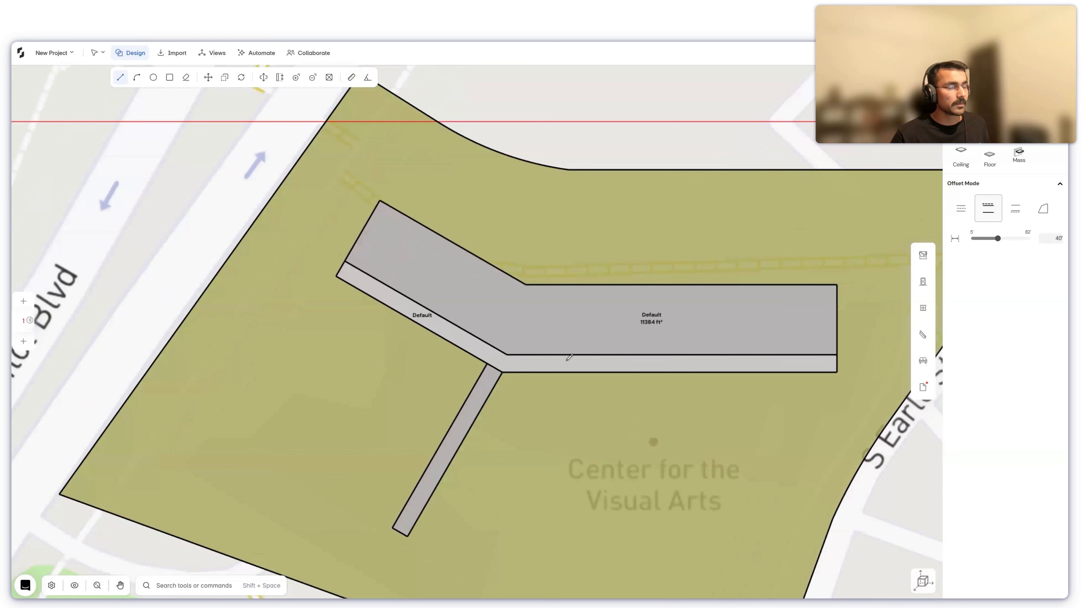
key("Escape")
- View the new bent mass in 3D within its urban context and sort the area summary by labels with targets
left_click(573, 337)
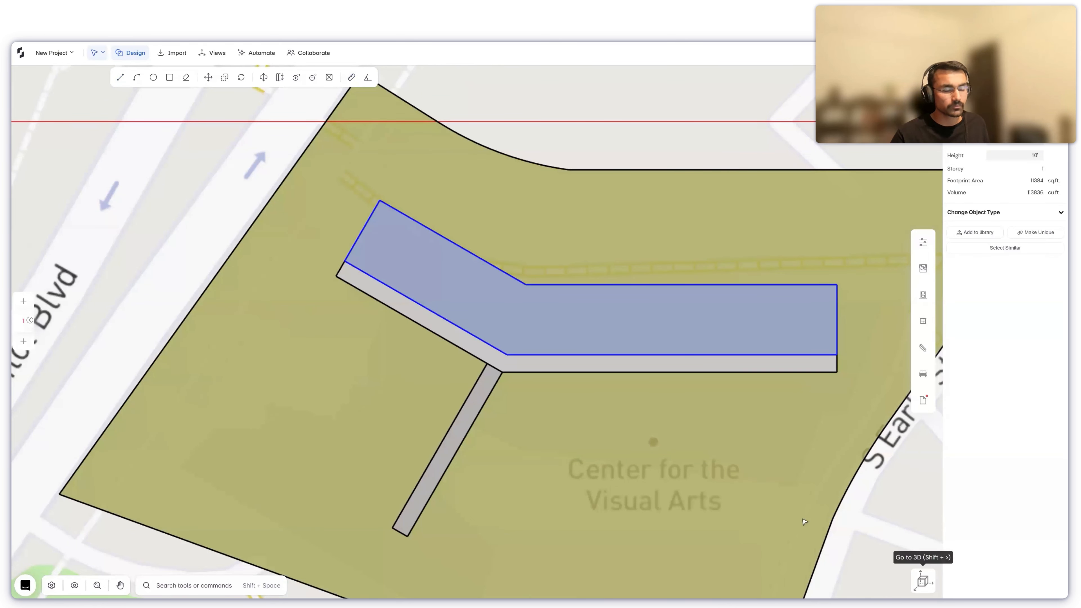
key("shift+period")
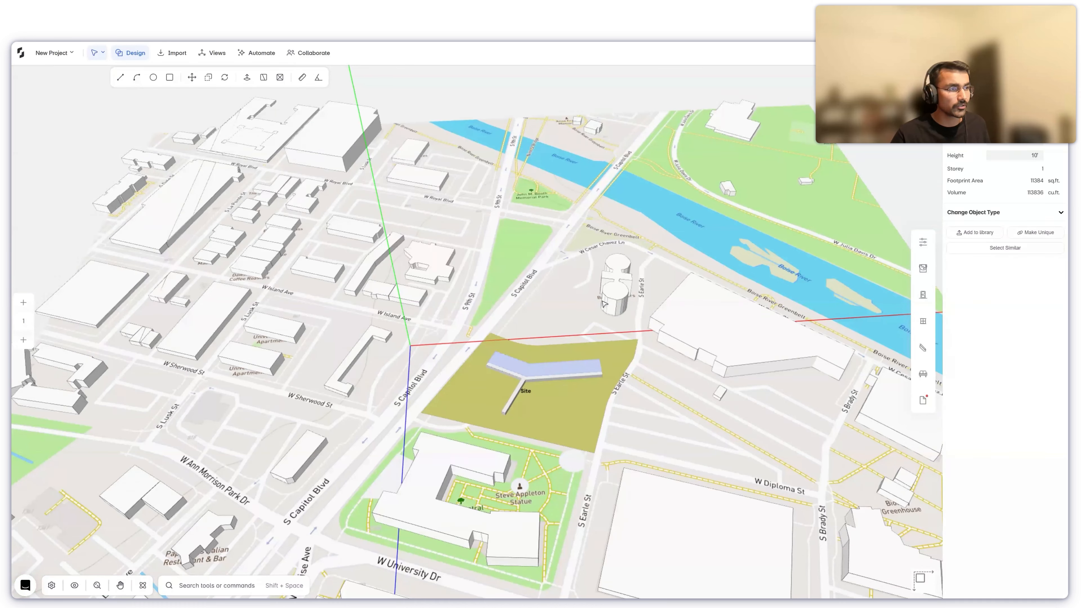
middle_click_drag(602, 301, 600, 313)
middle_click_drag(607, 376, 620, 375)
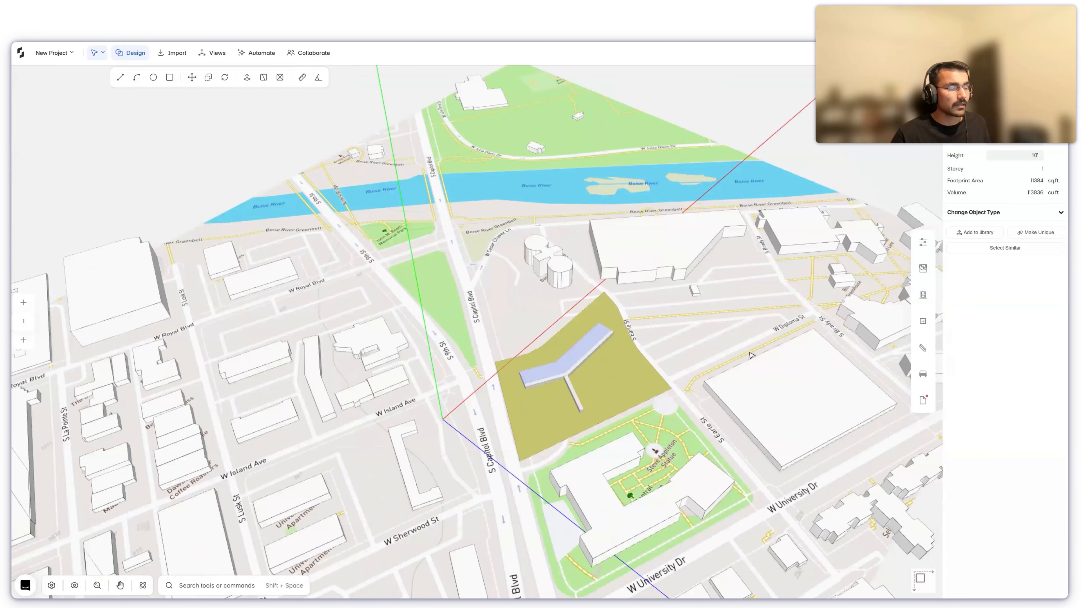
middle_click_drag(753, 356, 817, 209)
scroll(605, 298, "up", 3)
middle_click_drag(802, 298, 881, 241)
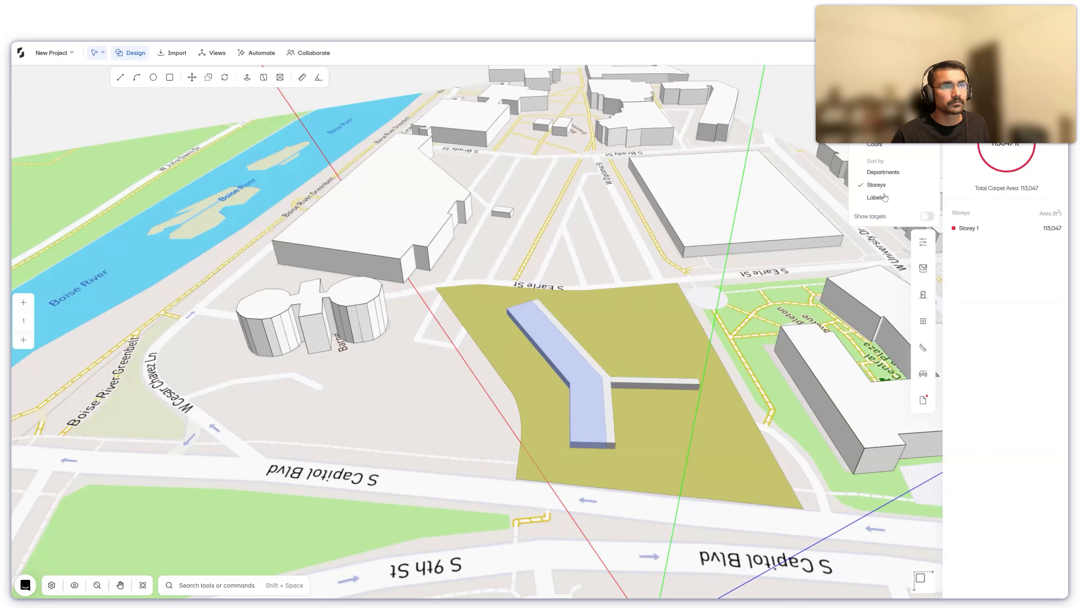
left_click(876, 198)
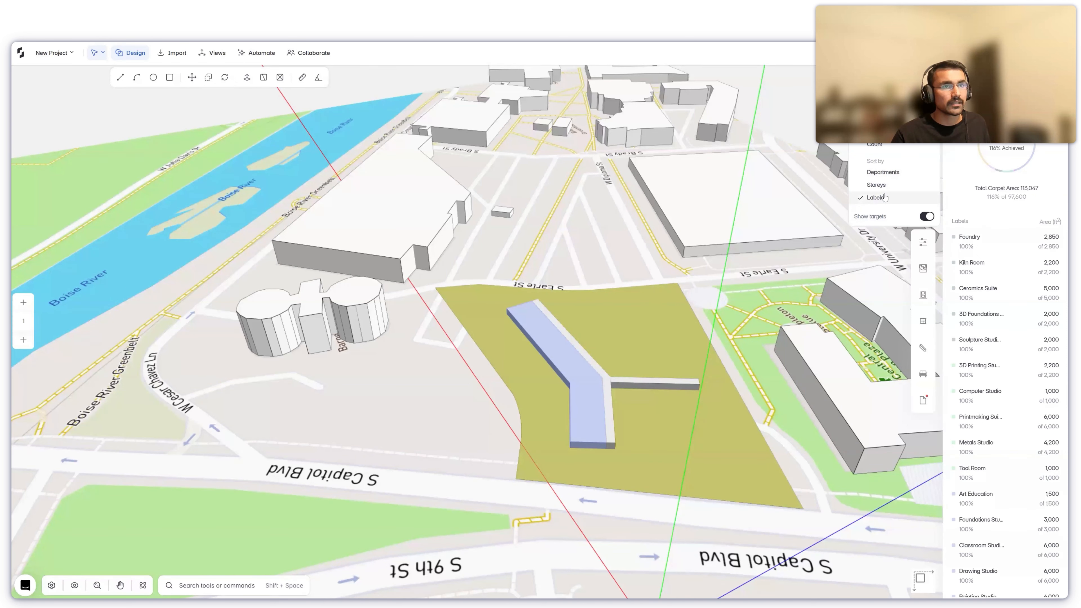
left_click(969, 147)
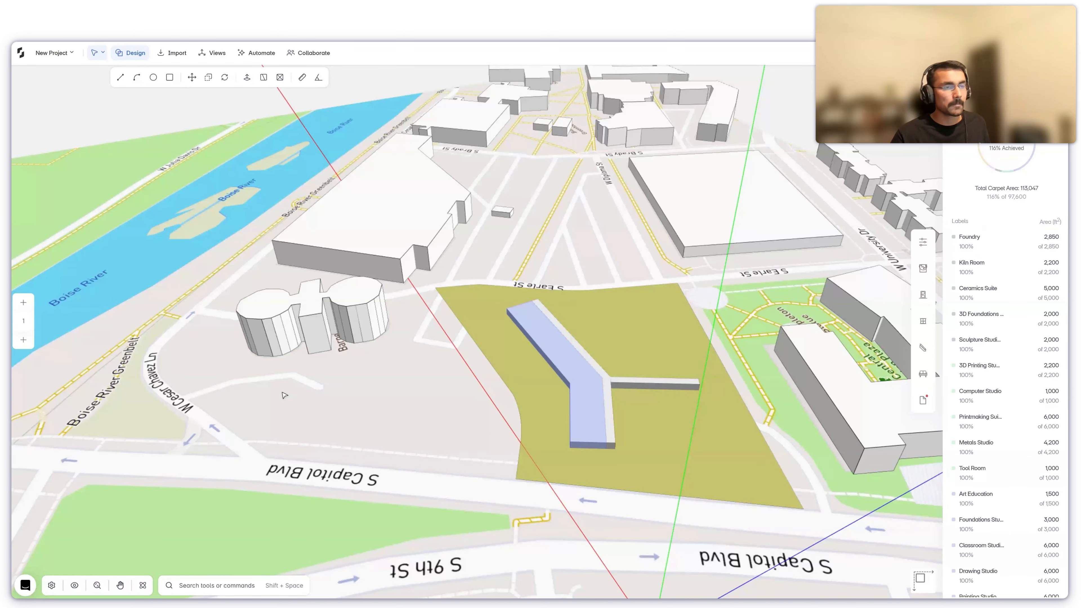
- Select all the coloured program blocks lined up beyond the map and hide them
scroll(285, 399, "down", 1)
scroll(511, 410, "down", 1)
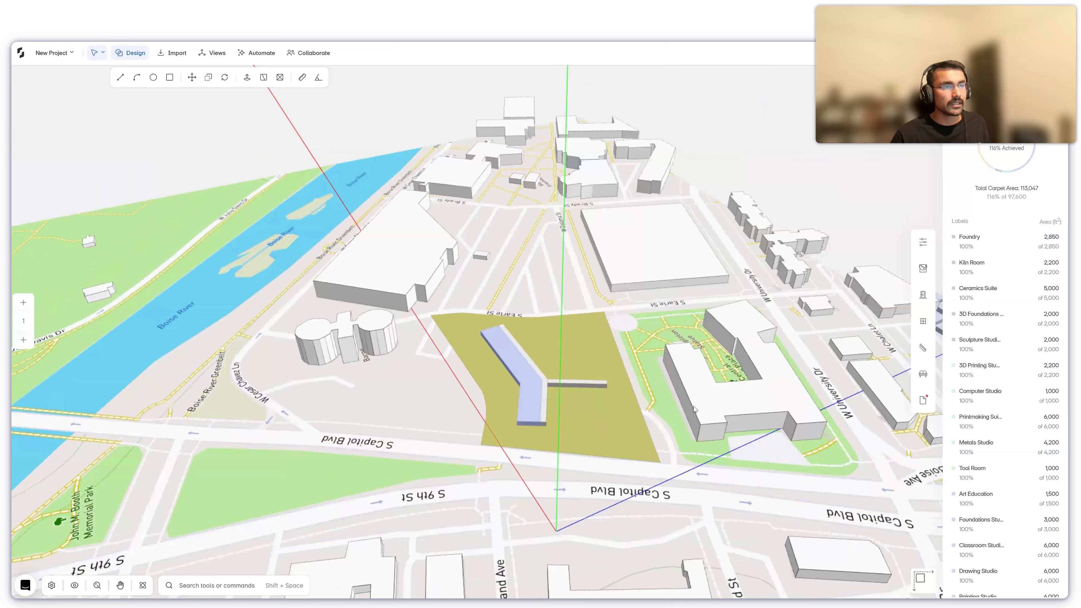
scroll(694, 406, "down", 3)
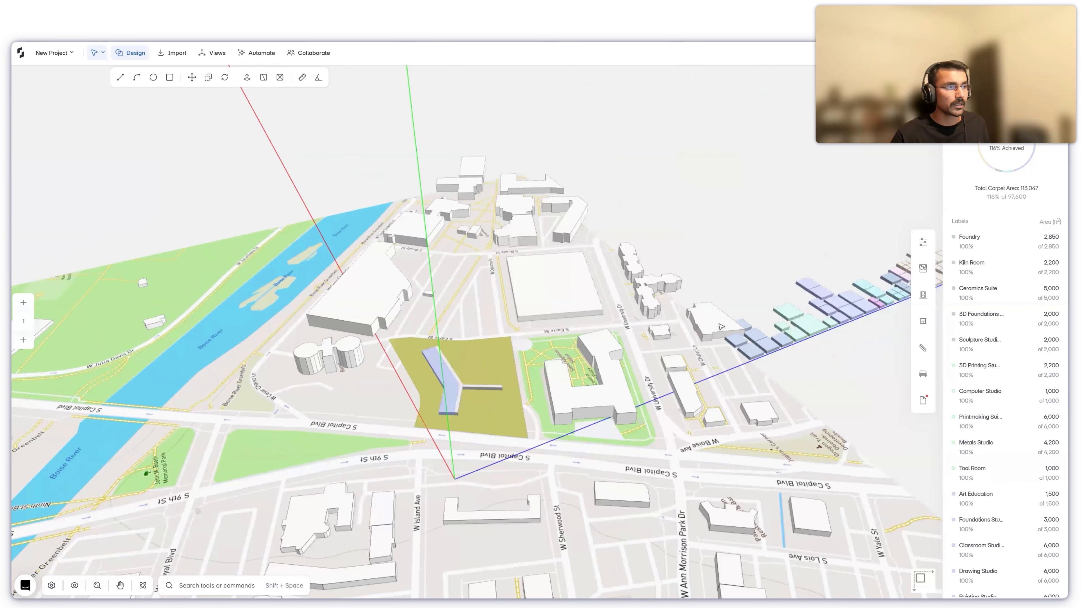
scroll(721, 327, "down", 3)
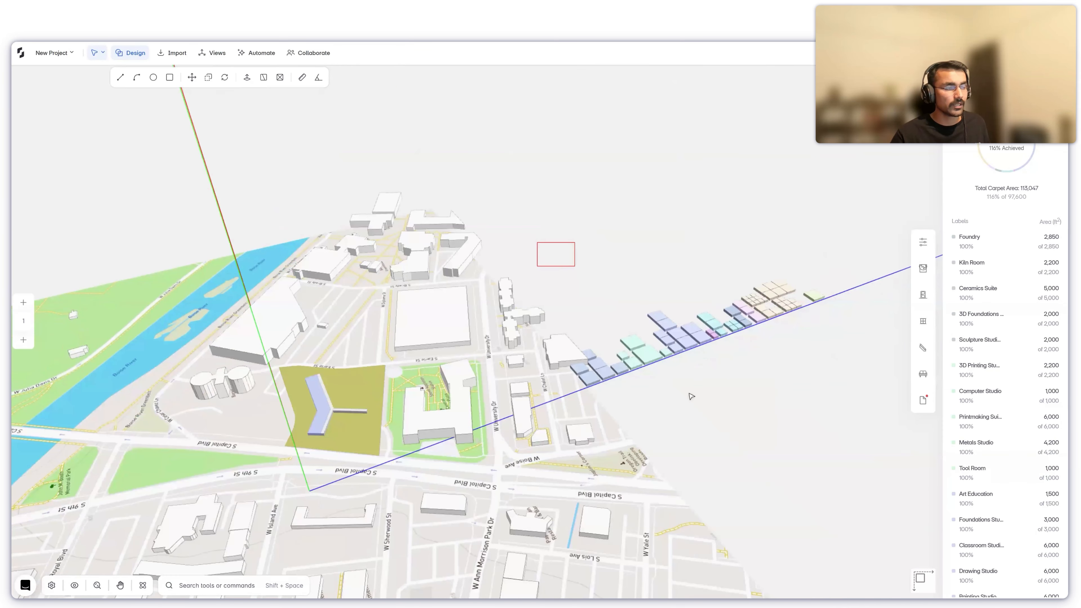
left_click_drag(537, 242, 867, 396)
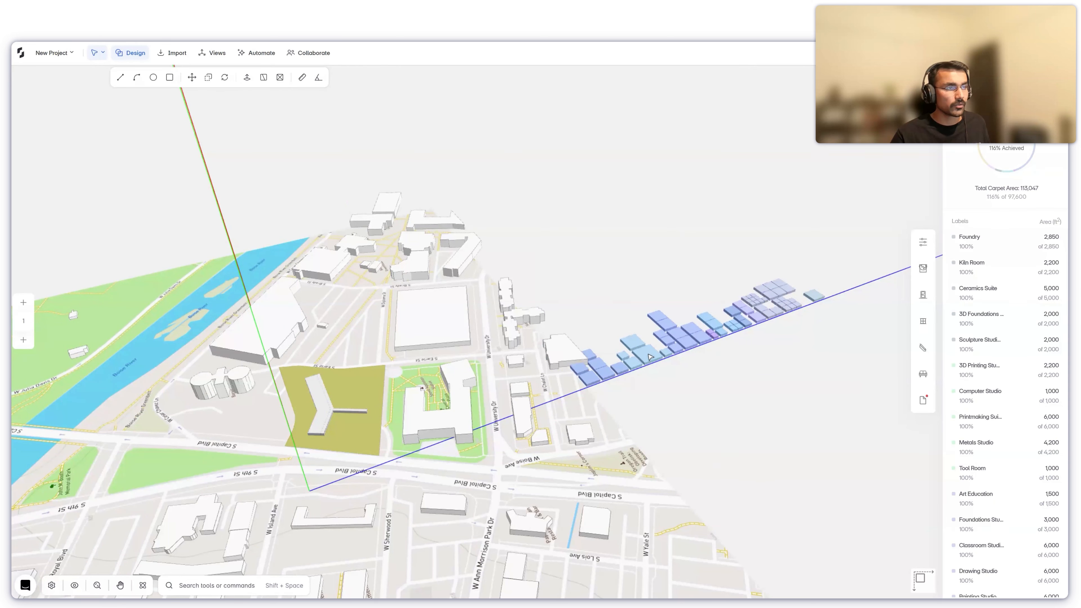
right_click(654, 361)
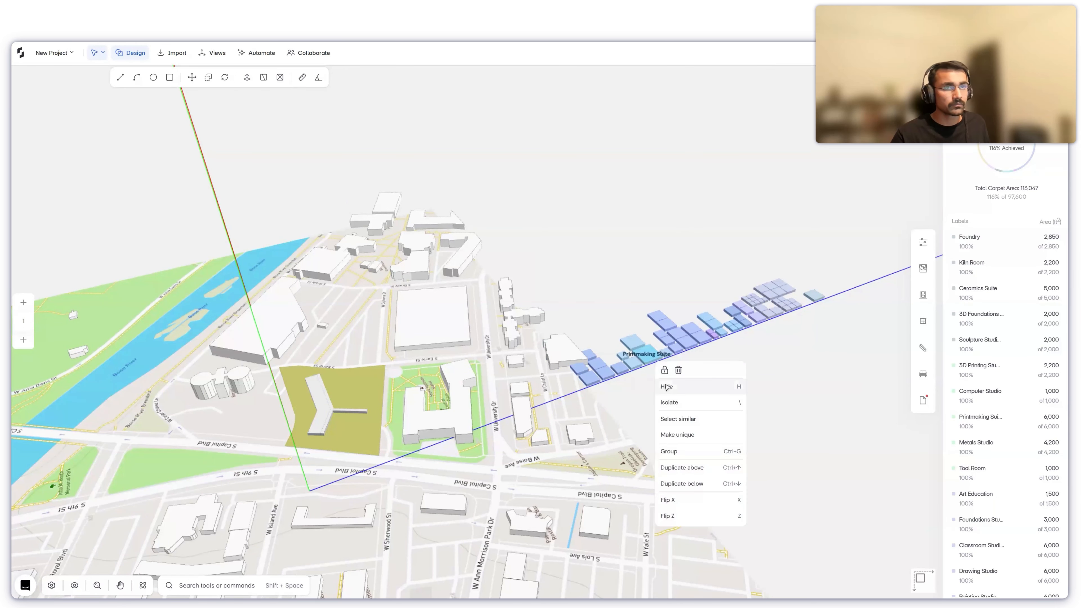
left_click(666, 386)
- Inspect the bent mass on the site in 3D and show the built-up area summary by storeys
middle_click_drag(628, 351, 943, 264)
middle_click_drag(541, 437, 678, 324)
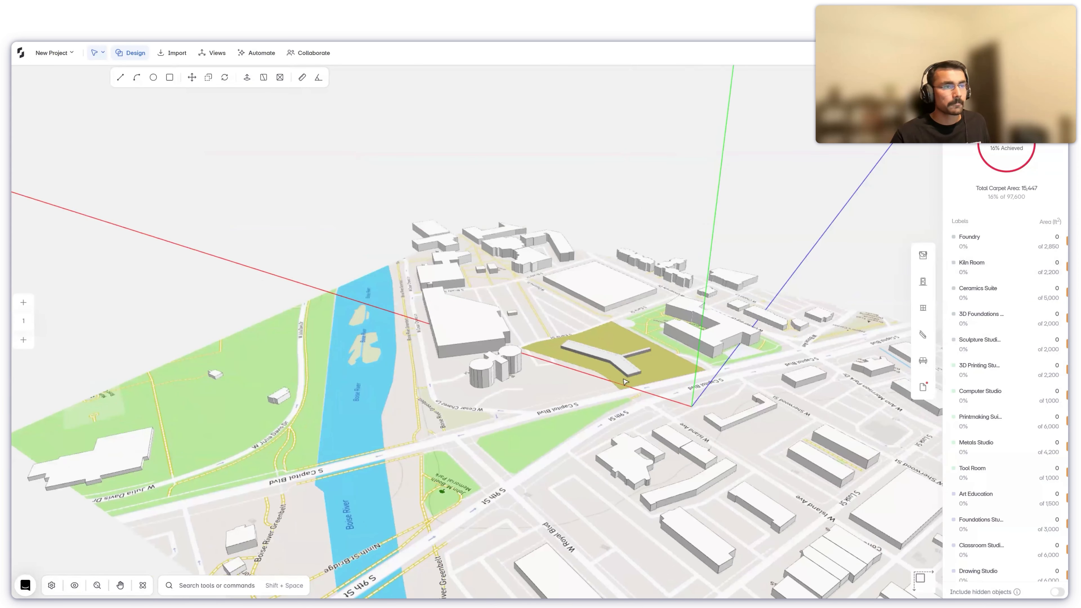
scroll(589, 400, "up", 3)
scroll(589, 399, "up", 2)
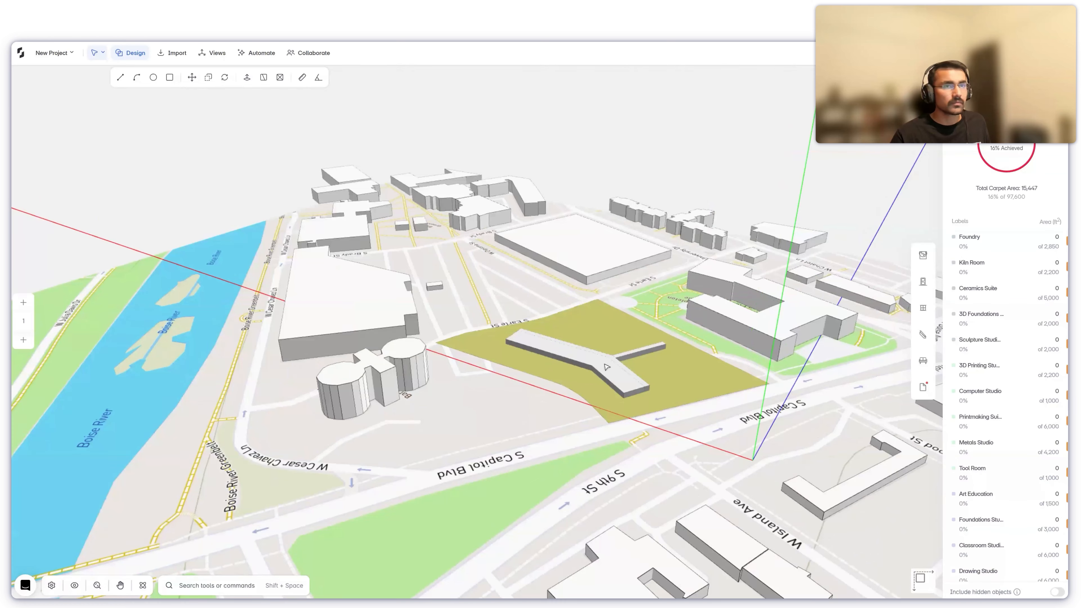
scroll(606, 367, "up", 3)
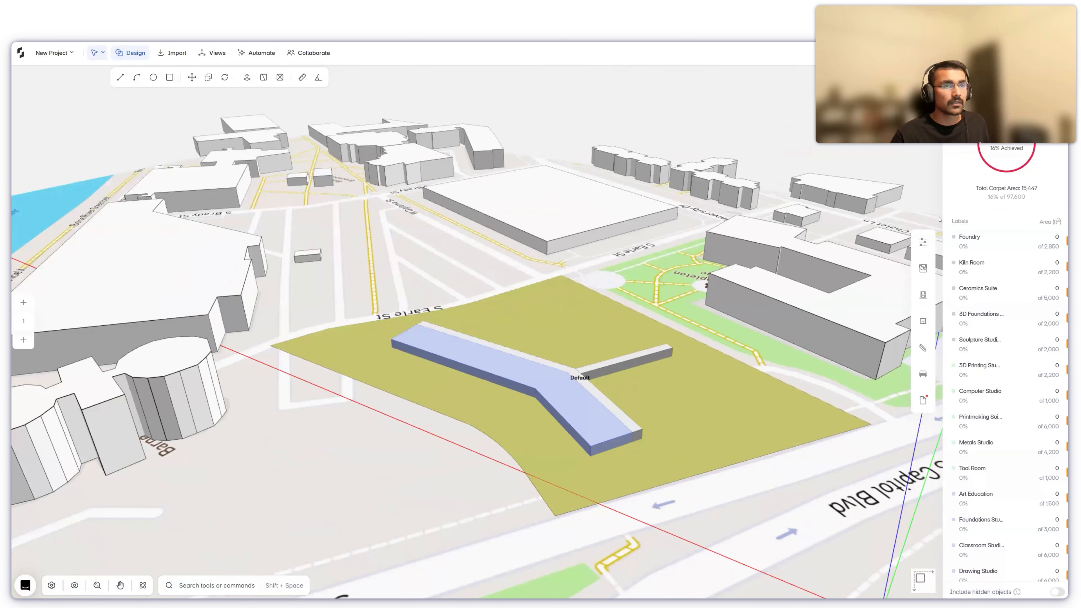
scroll(578, 336, "up", 2)
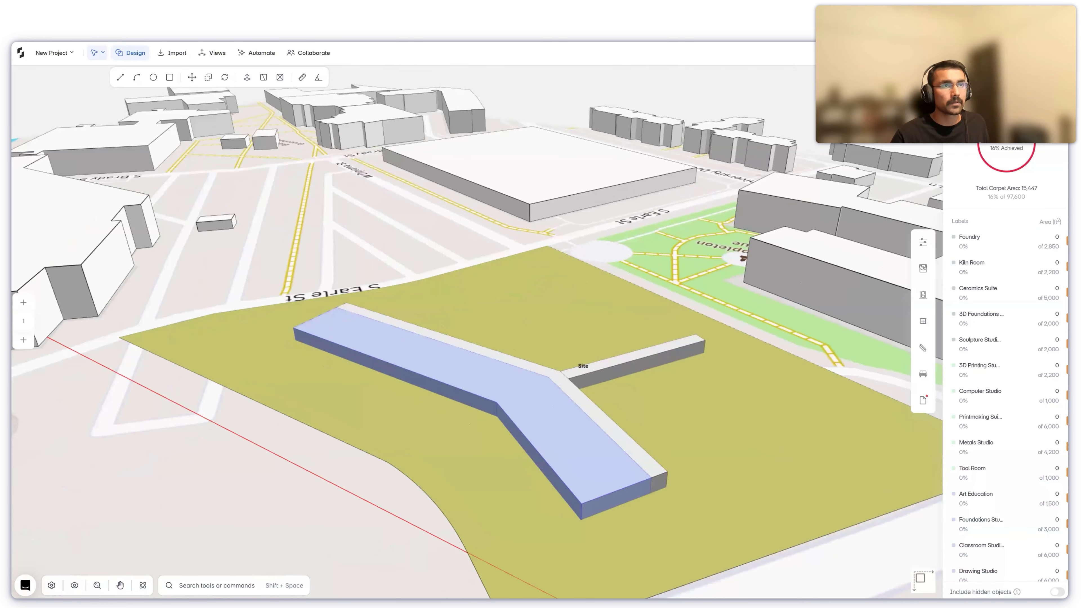
left_click(876, 185)
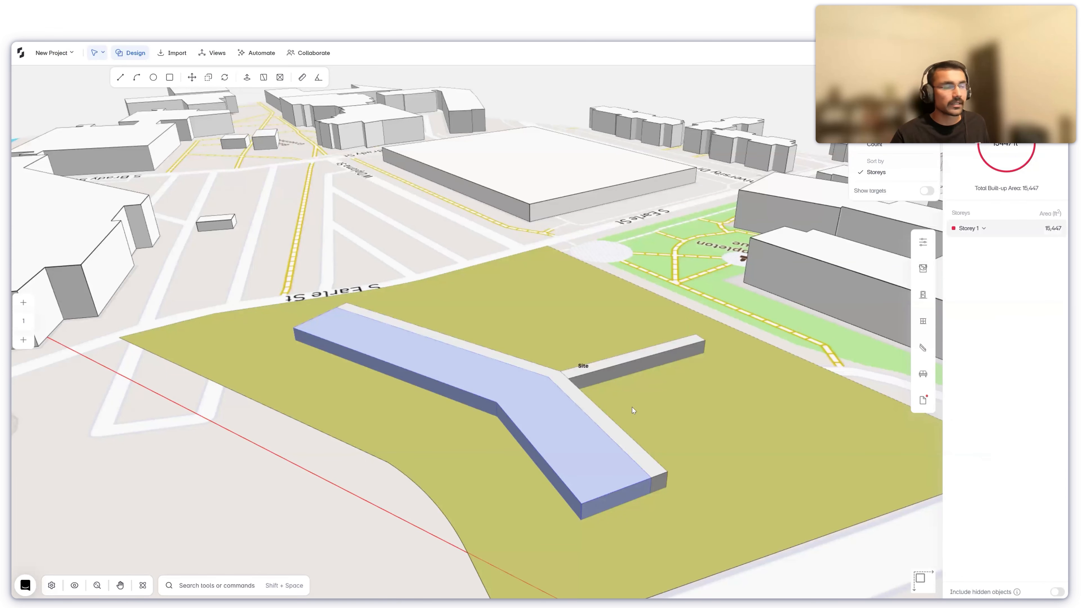
- In the program spreadsheet, total the target net areas of Sculpture and Ceramics, Design Technology, Education Studios and Collaboration Space
middle_click_drag(562, 422, 344, 254)
left_click(510, 347)
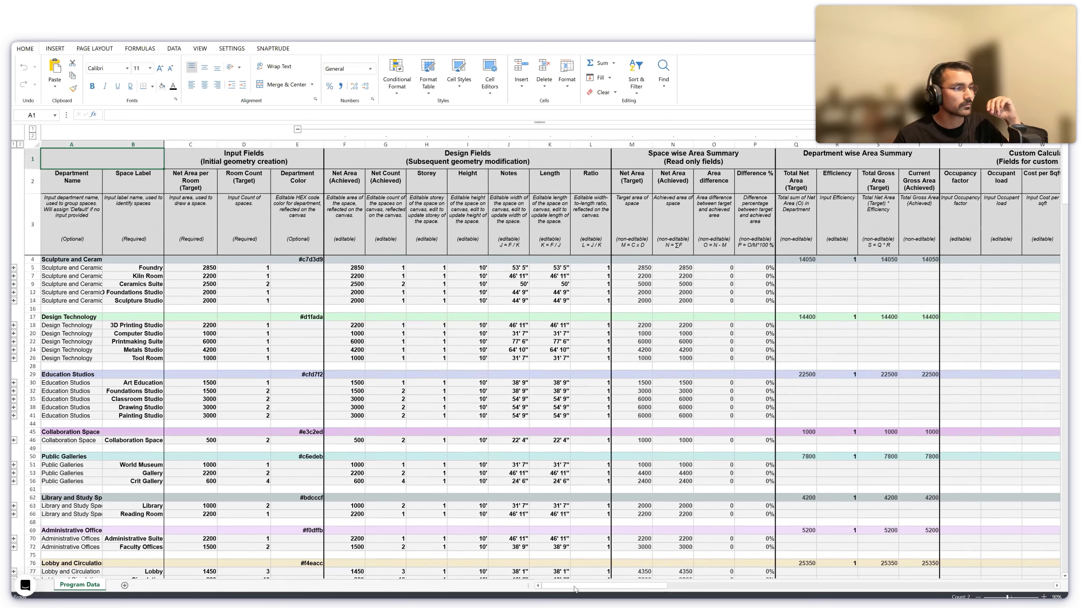
scroll(602, 590, "right", 5)
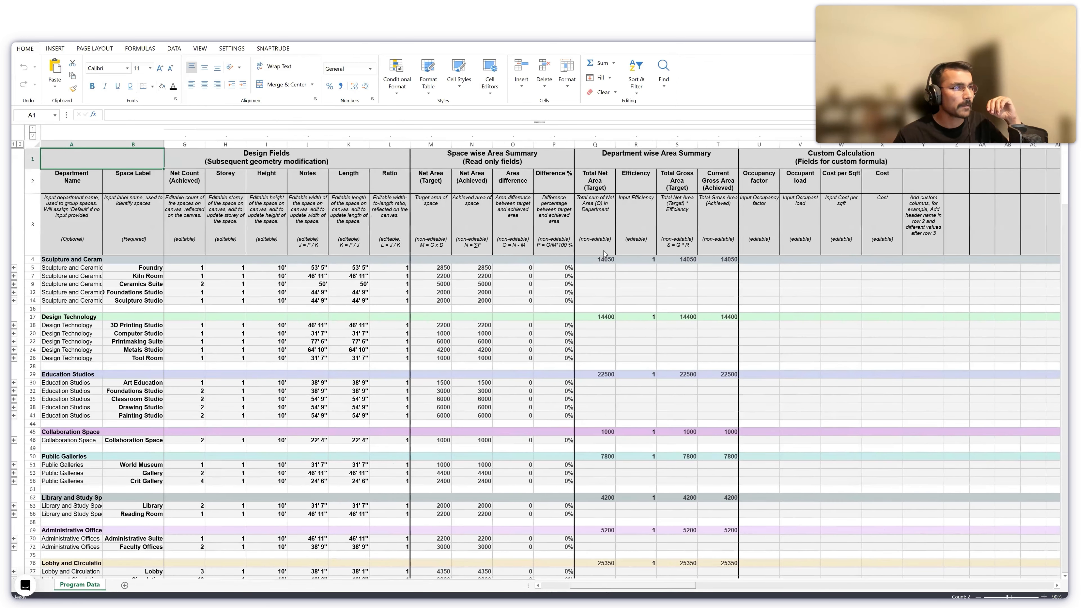
left_click(604, 260)
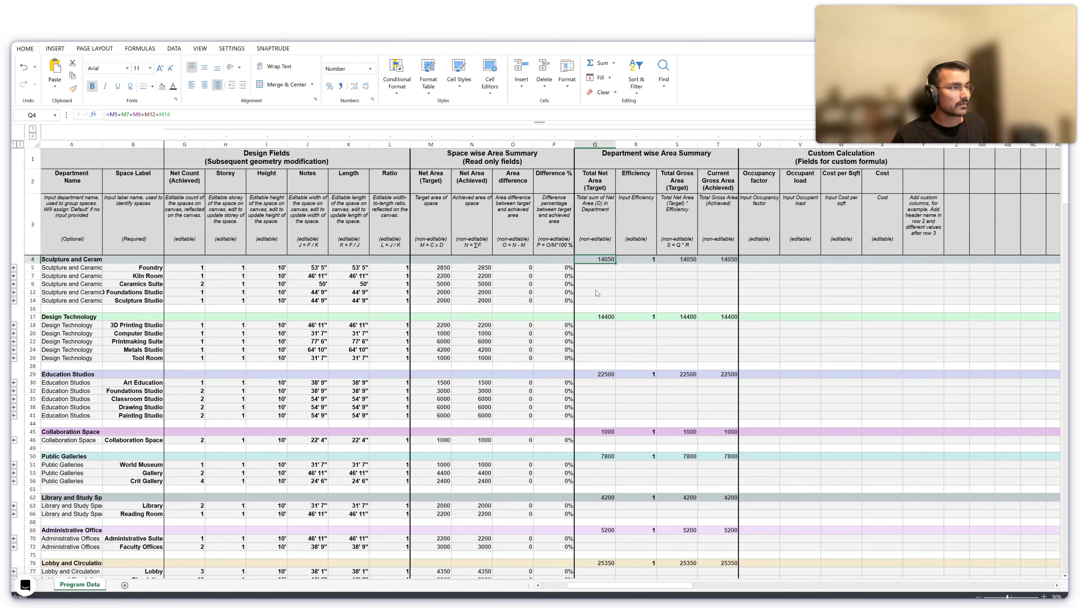
left_click(599, 320, "ctrl")
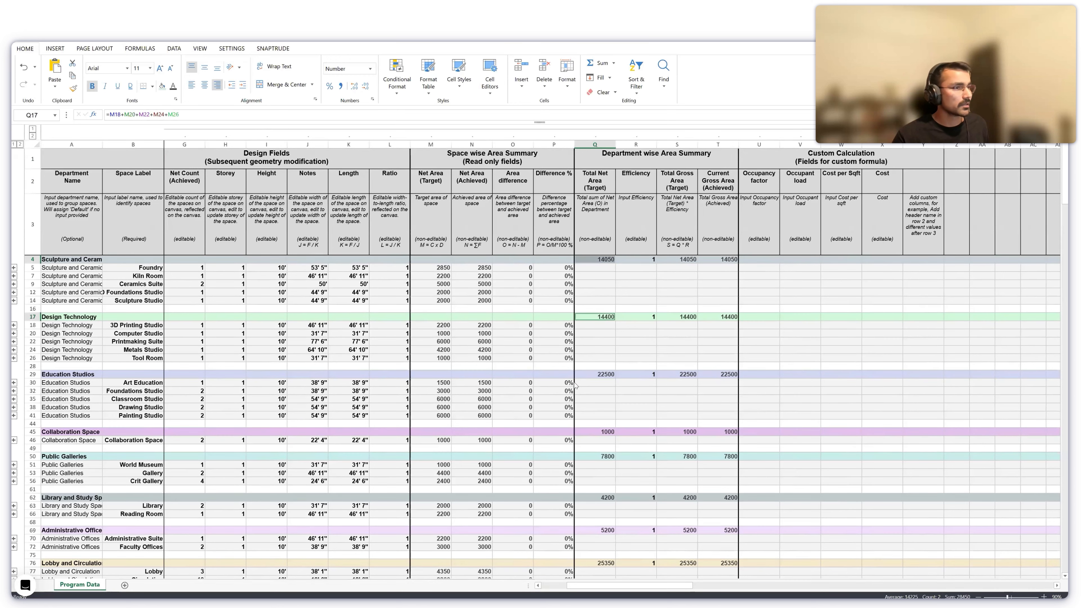
left_click(586, 377, "ctrl")
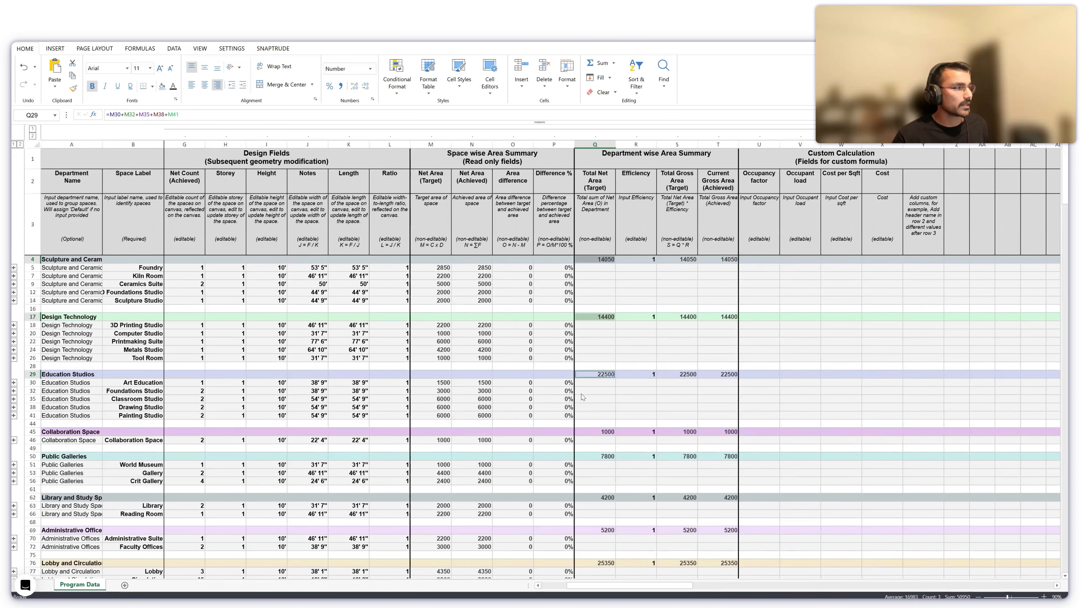
left_click(598, 433, "ctrl")
scroll(190, 440, "down", 2)
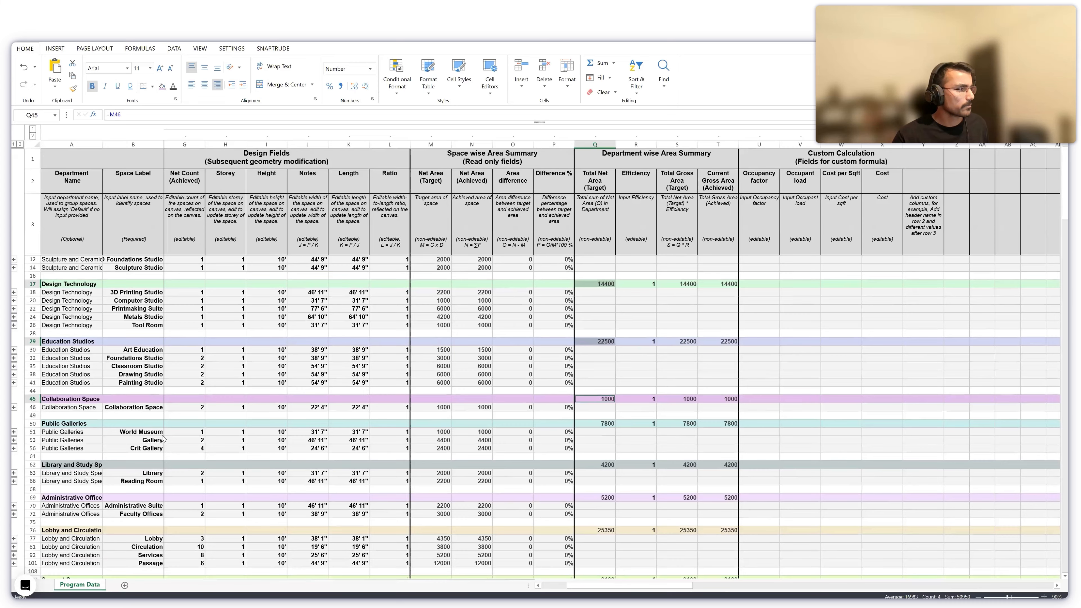
- Add the target net area of Lobby and Circulation to the running total of selected departments in the program spreadsheet
scroll(164, 440, "down", 3)
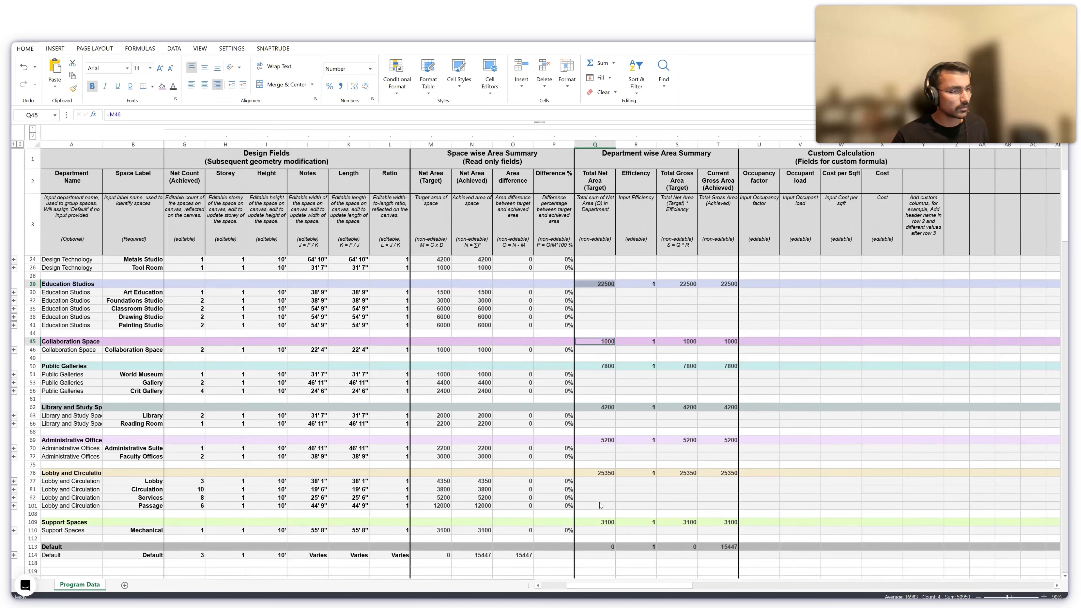
scroll(600, 505, "up", 1)
left_click(600, 491)
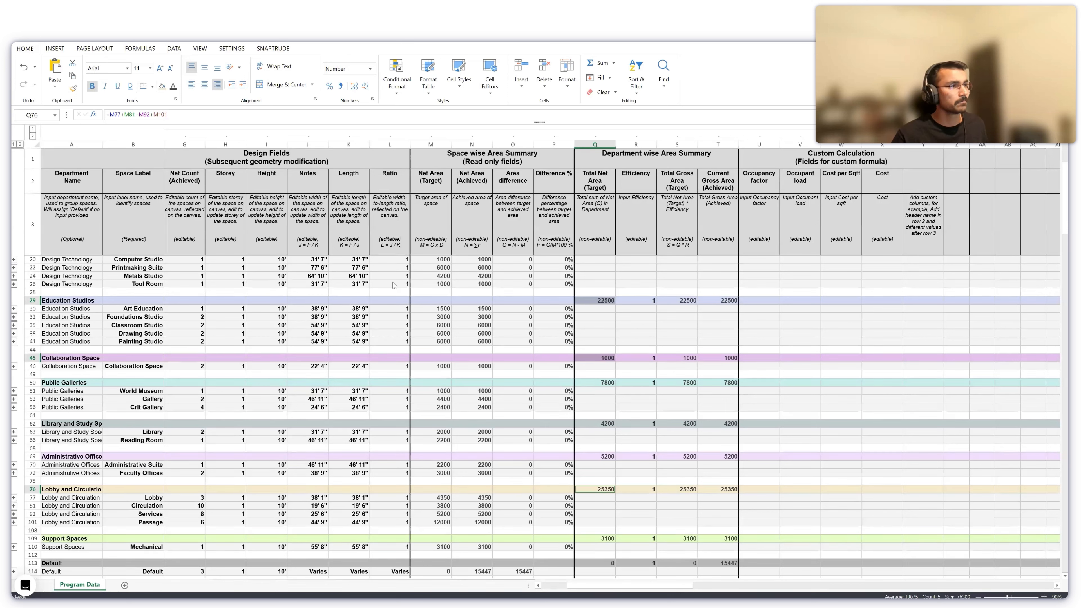
- Switch back to the 3D model in Snaptrude and set the height of Storey 1 to 15'
key("alt+Tab")
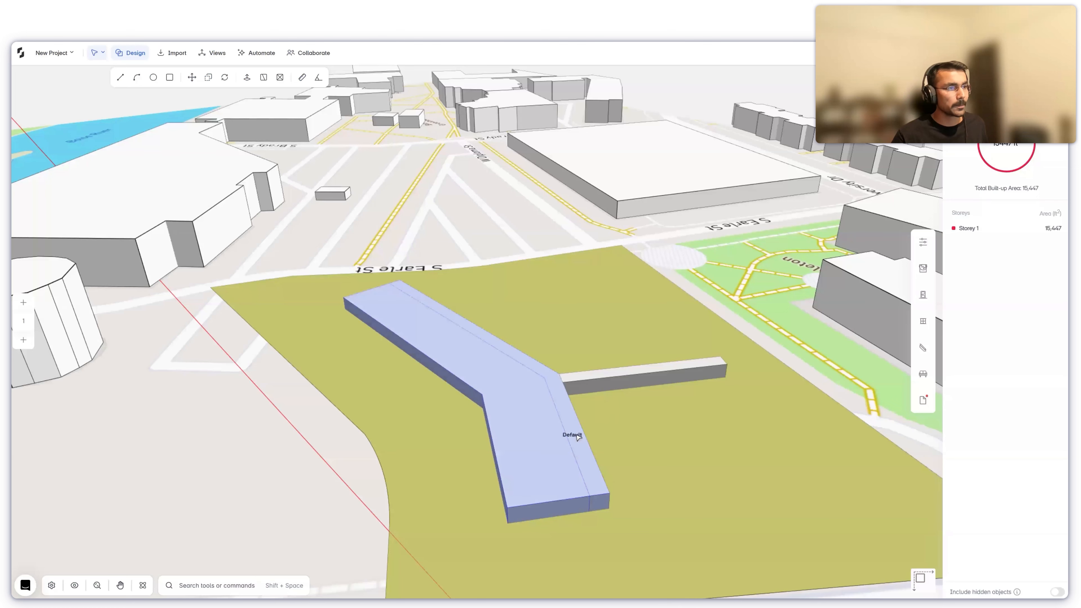
left_click(537, 455)
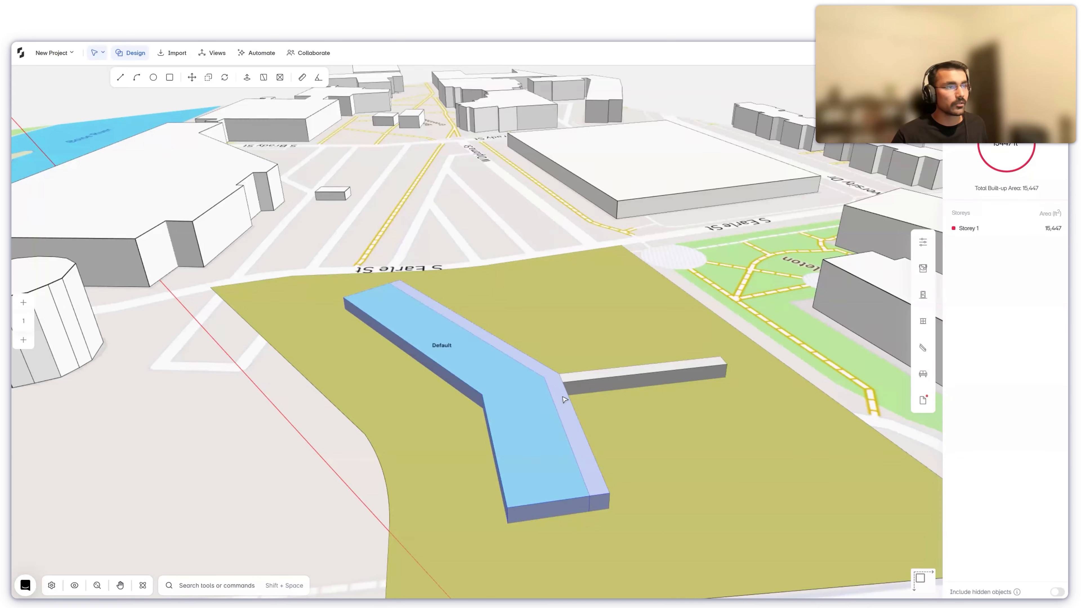
scroll(564, 396, "down", 3)
scroll(589, 421, "up", 4)
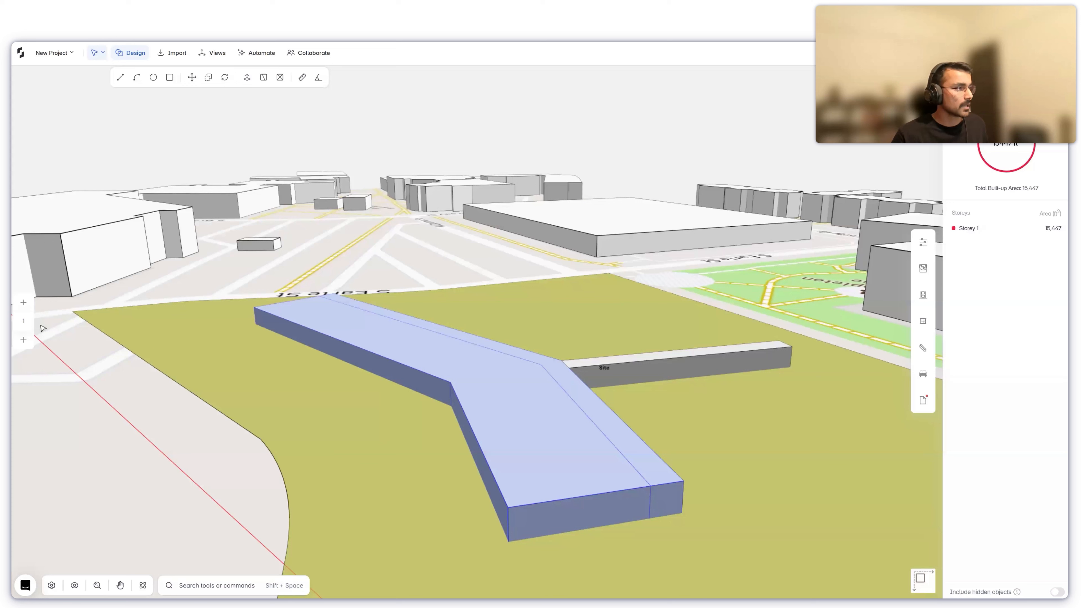
left_click(23, 322)
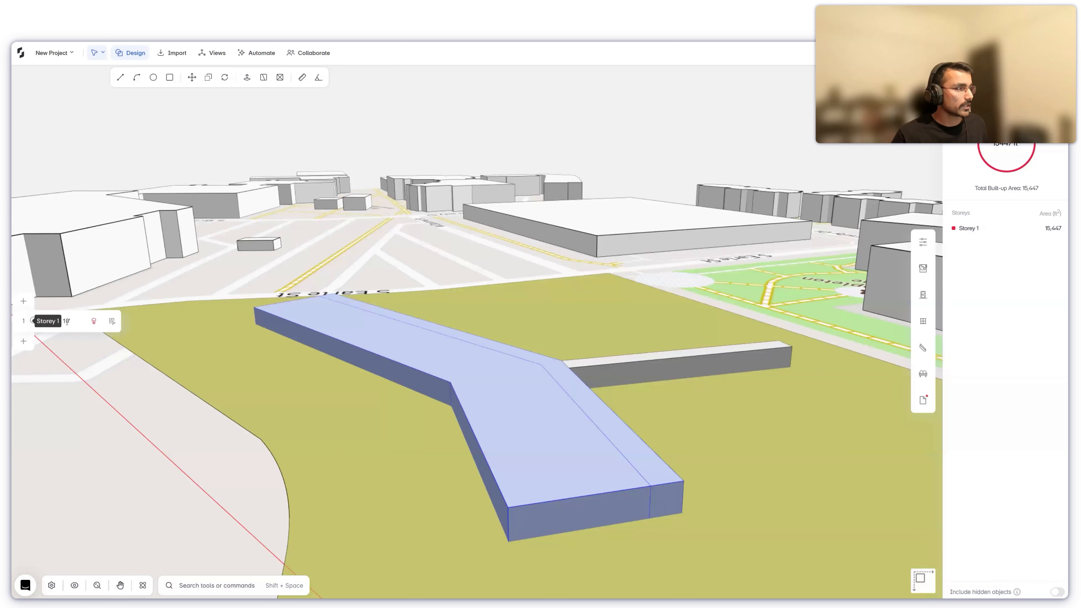
left_click_drag(60, 319, 71, 320)
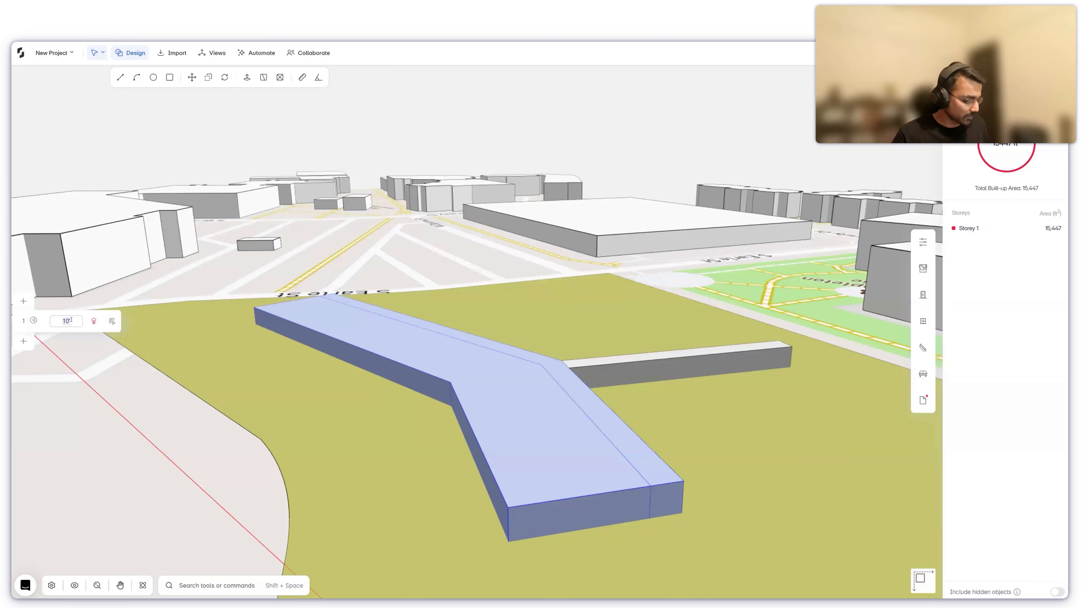
type("15")
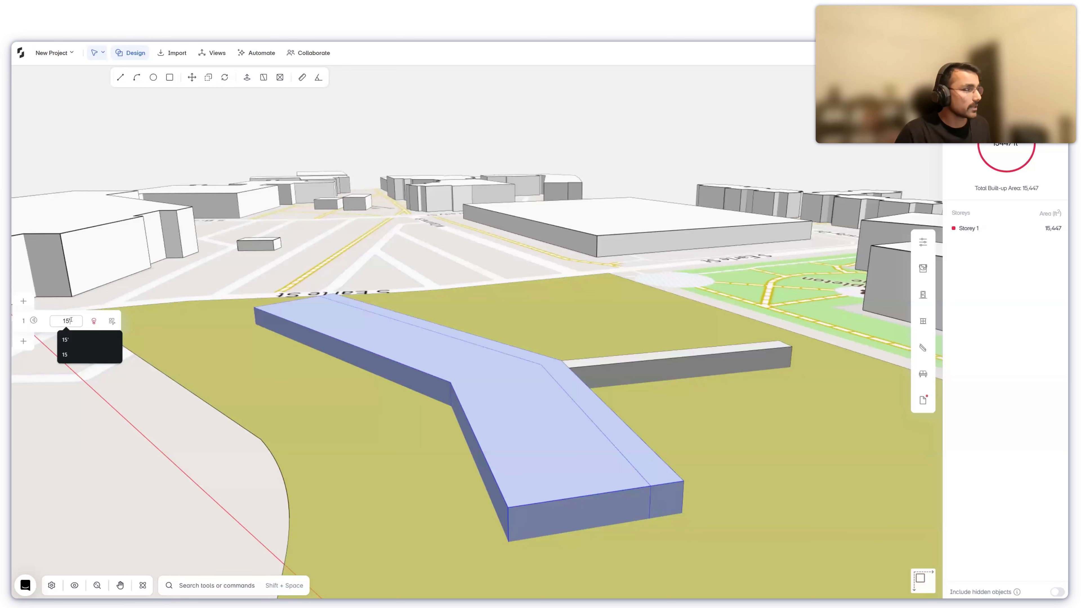
key("Return")
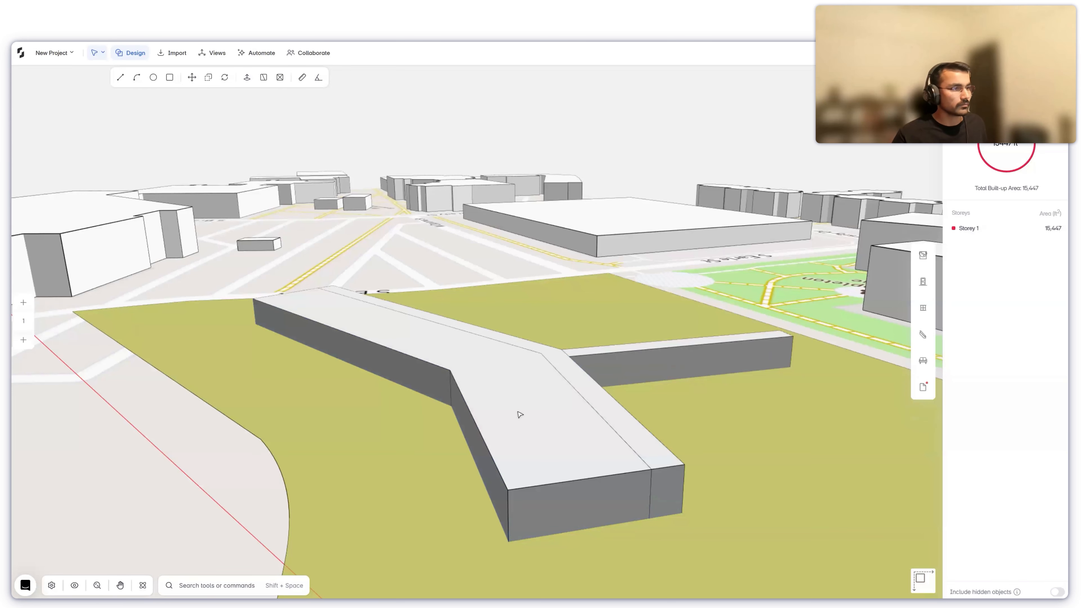
- Select both strips of the bent mass and stack copies of them upward onto Storeys 2, 3 and 4
left_click(608, 412)
left_click(608, 412, "shift")
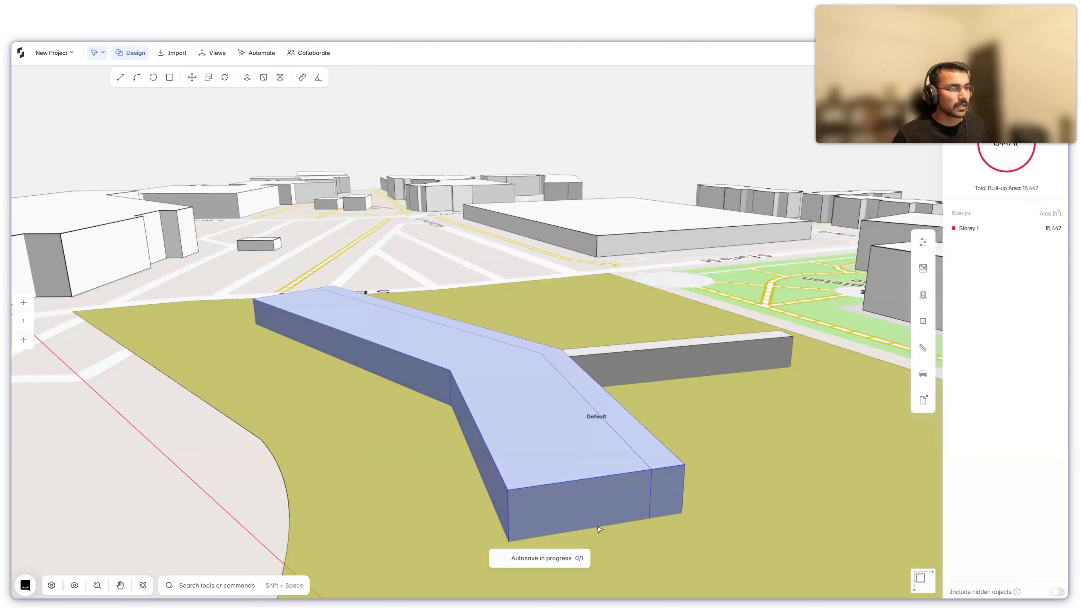
scroll(598, 511, "down", 1)
scroll(598, 505, "down", 1)
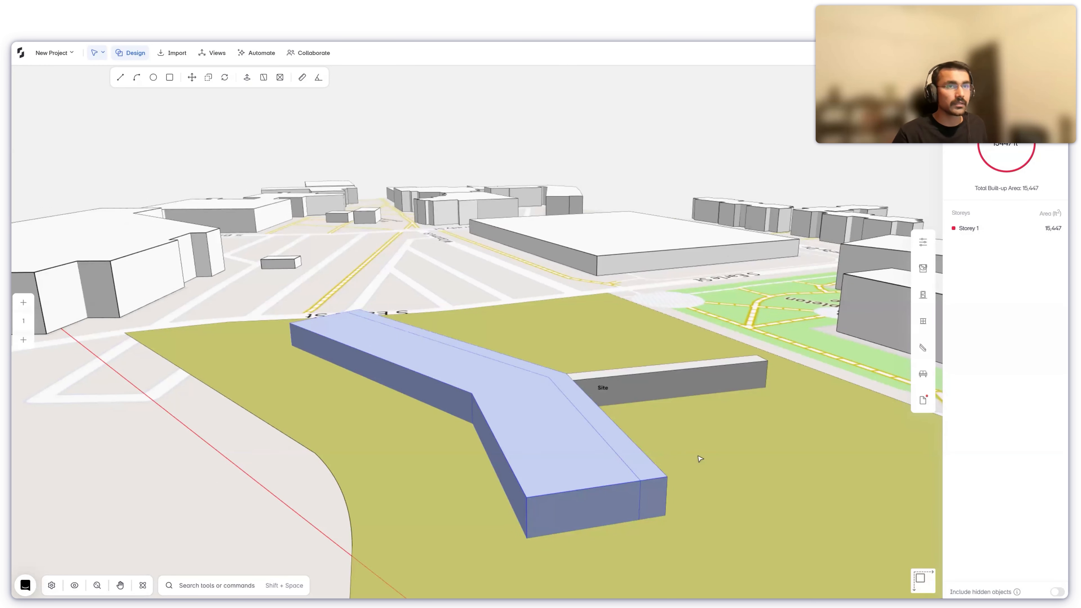
key("shift+Up")
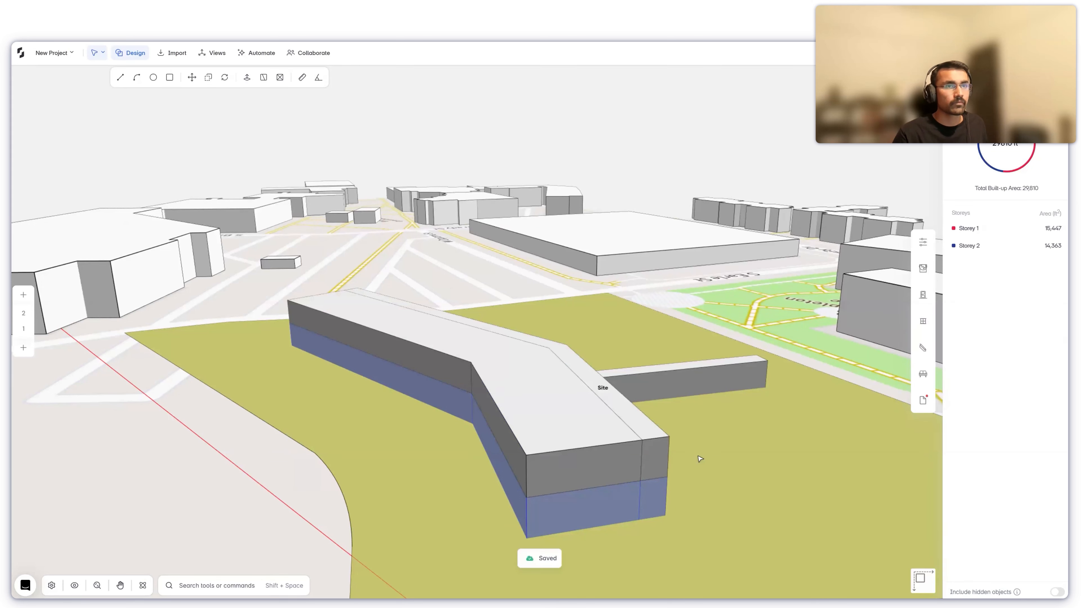
key("shift+Up")
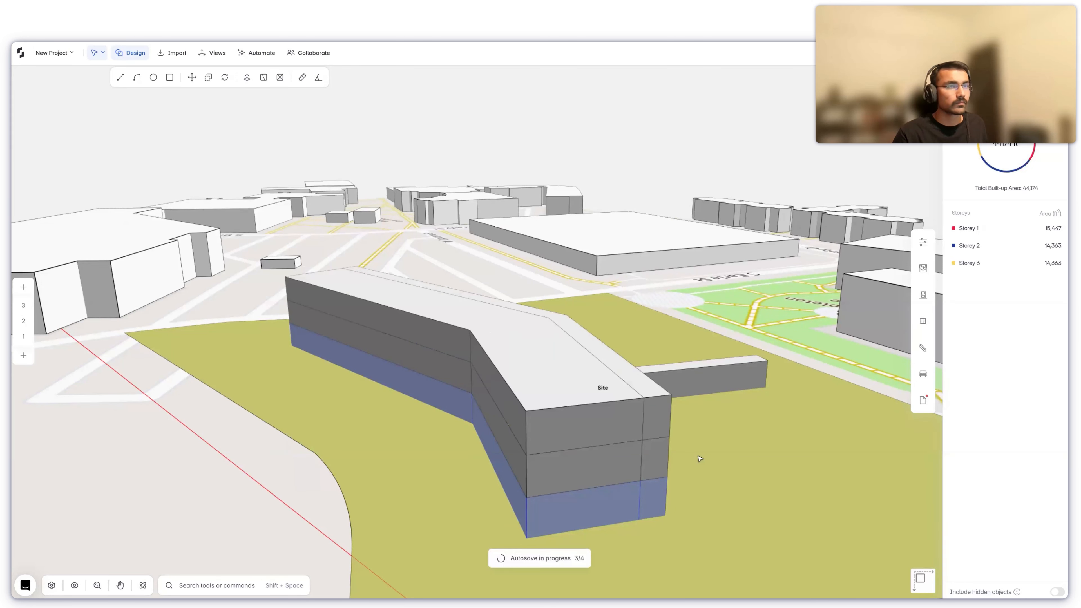
key("shift+Up")
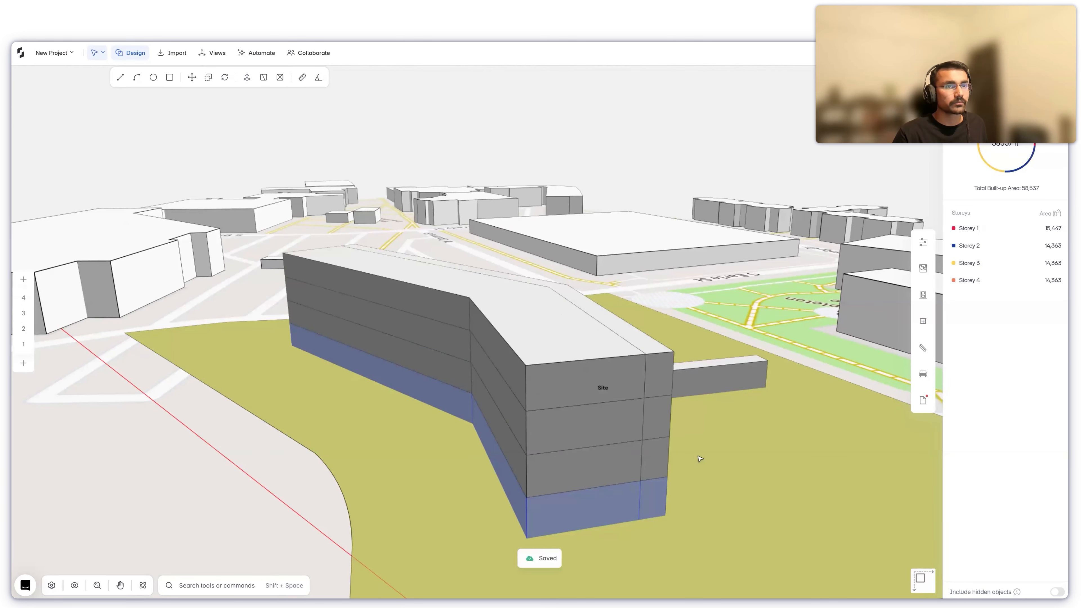
- Inspect the four-storey bent mass from several sides in 3D and open the Storey 1 plan
scroll(480, 451, "down", 3)
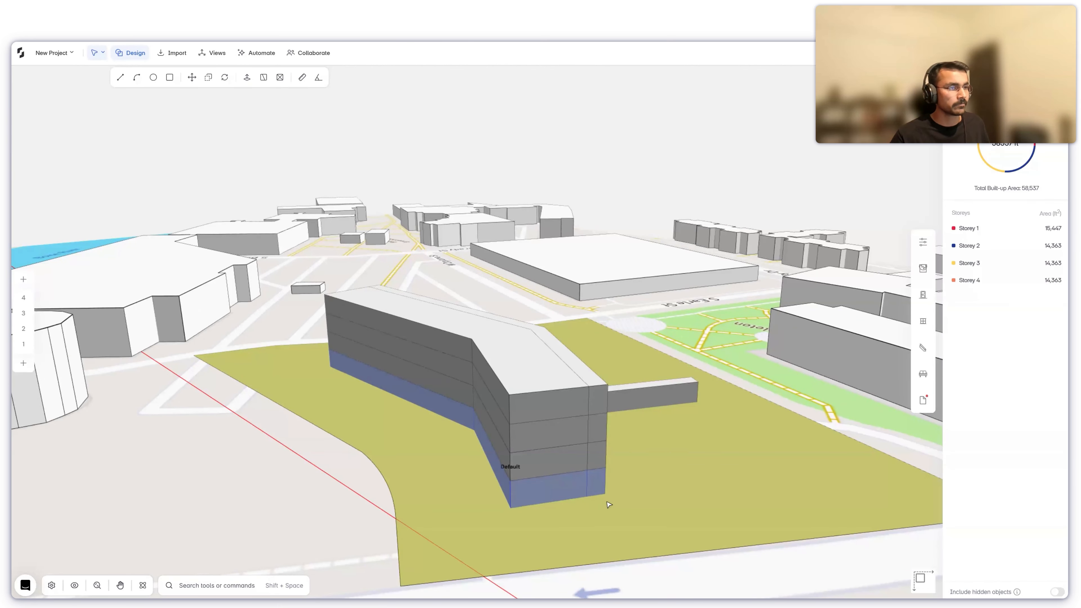
middle_click_drag(477, 481, 442, 466)
middle_click_drag(532, 504, 103, 369)
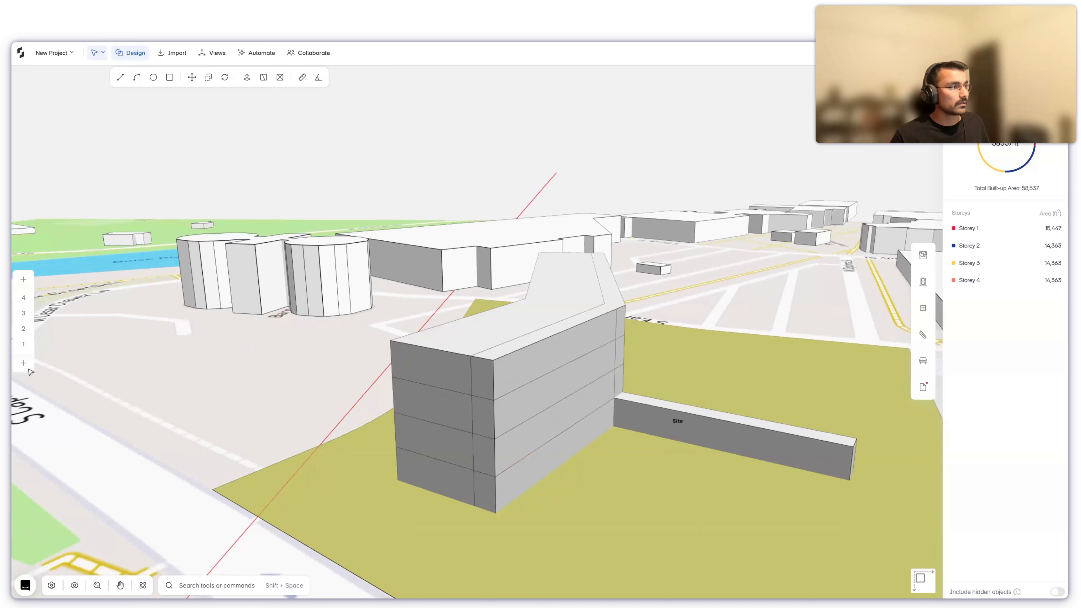
scroll(28, 369, "down", 3)
left_click(23, 345)
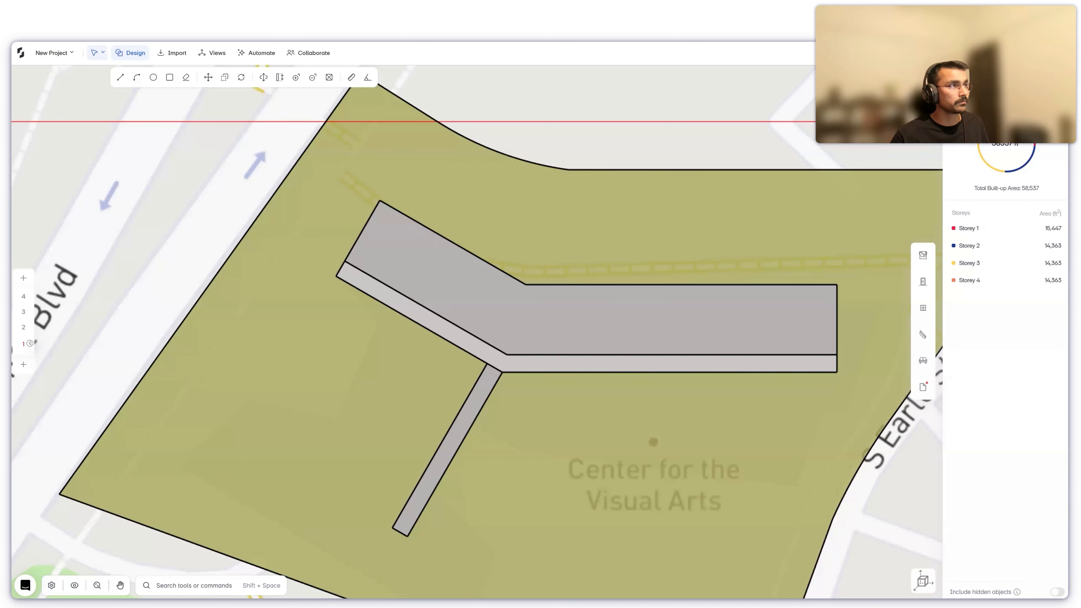
- Switch to the program spreadsheet and total the target net areas of Public Galleries, Library and Study Spaces and Administrative Offices
key("ctrl+Tab")
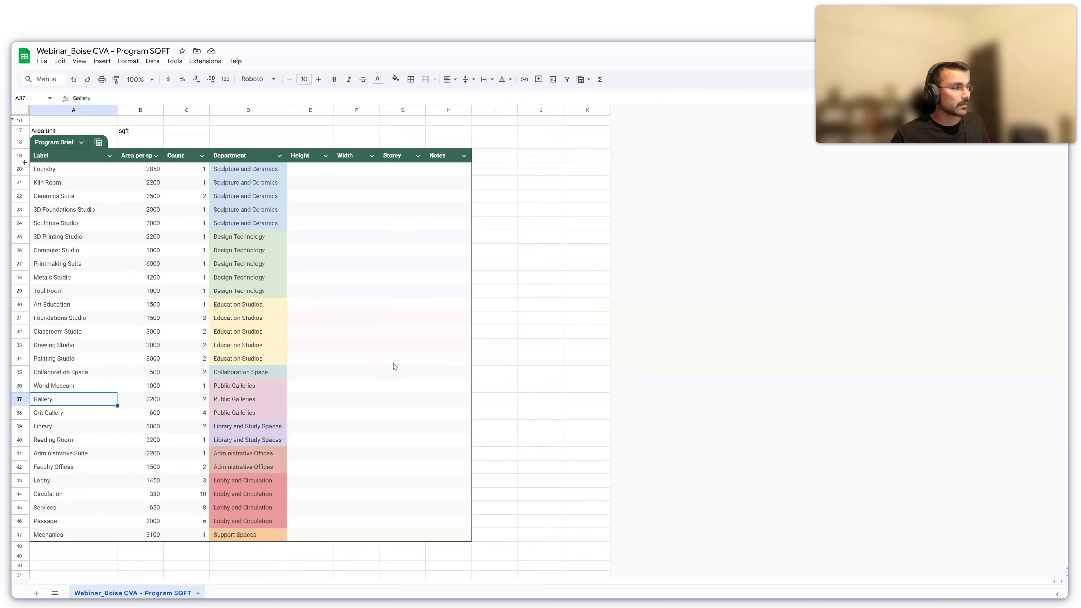
key("ctrl+Tab")
scroll(379, 376, "up", 2)
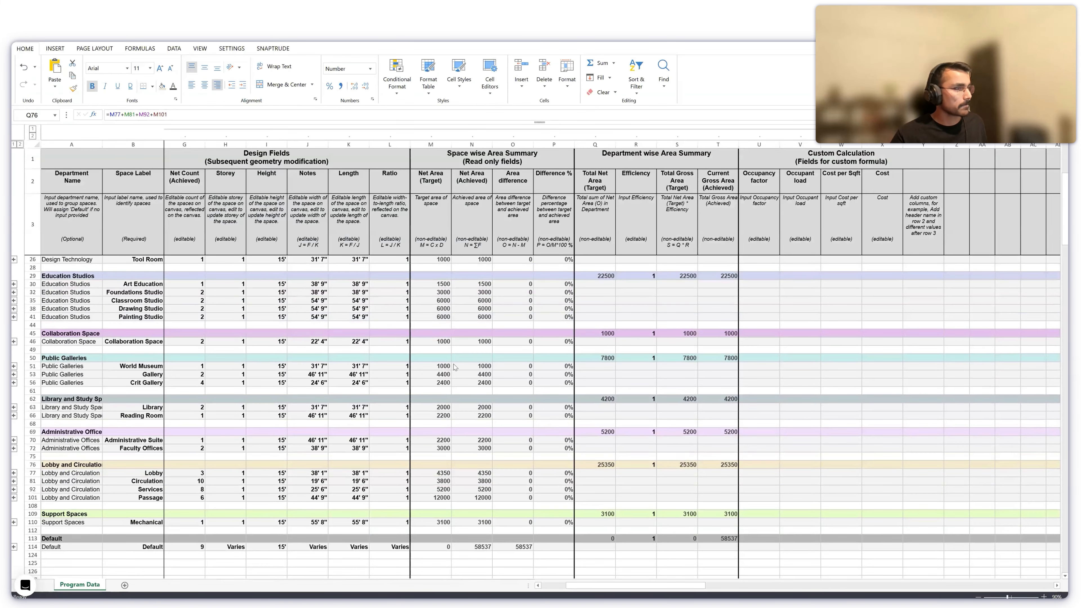
left_click(604, 358)
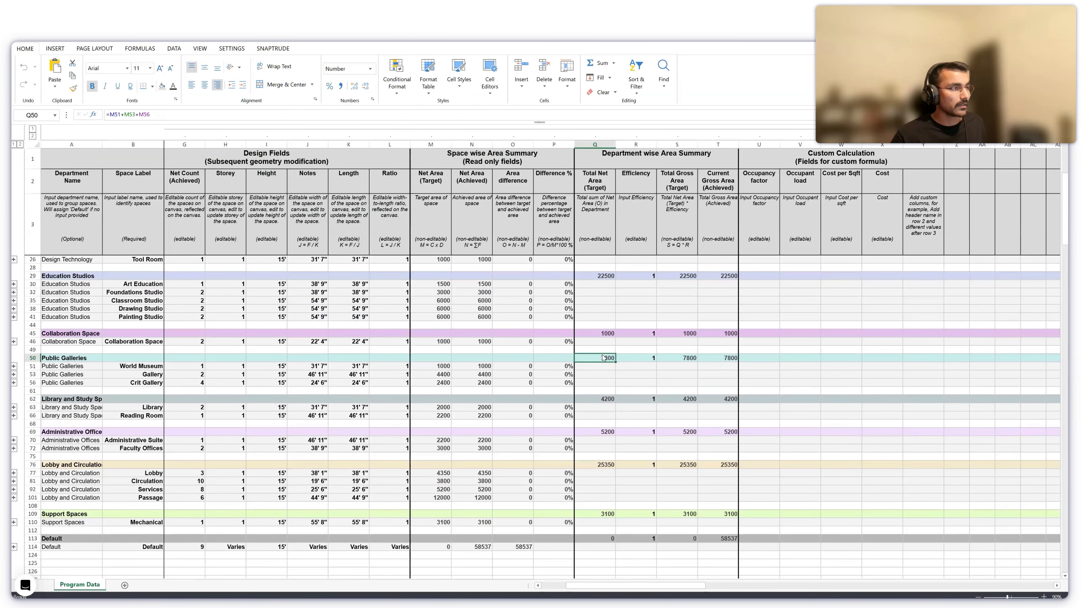
left_click(598, 400, "ctrl")
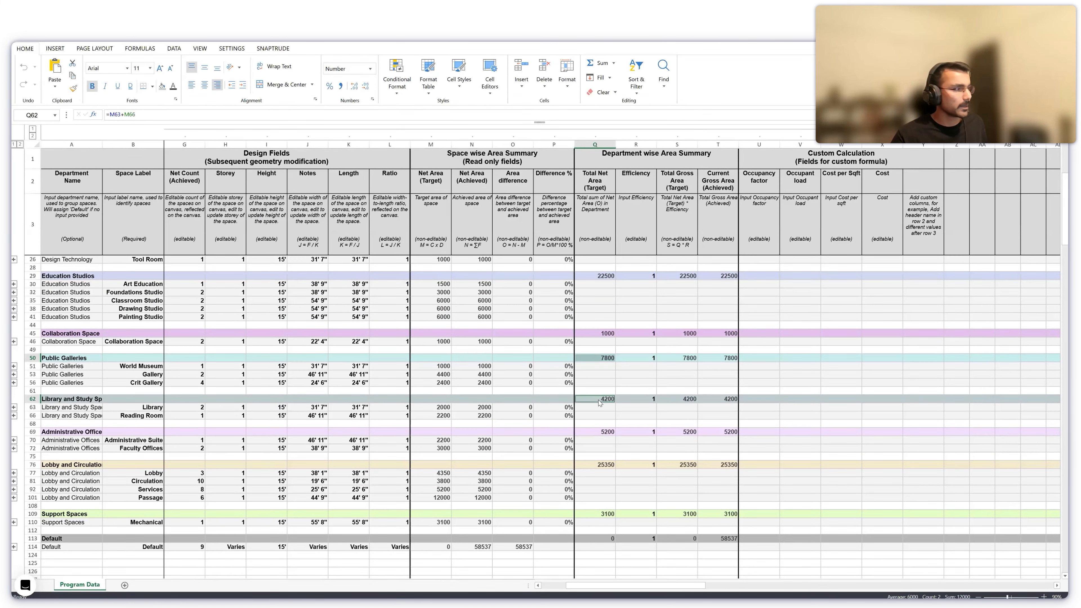
left_click(598, 433, "ctrl")
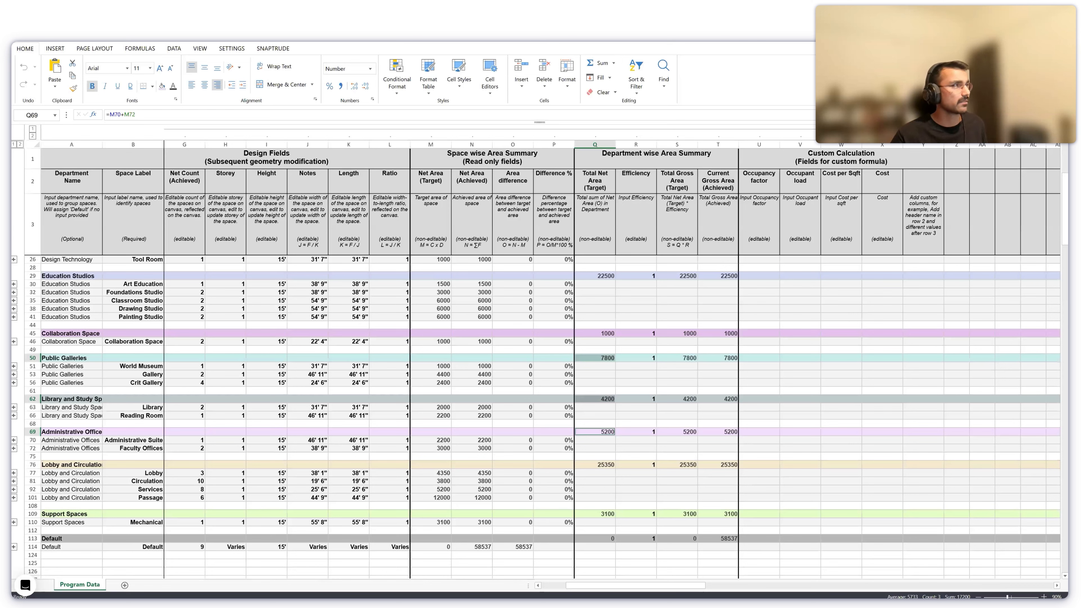
- Return to the Storey 1 plan and measure the long edge of the narrow passage branching off the bent mass
key("ctrl+Tab")
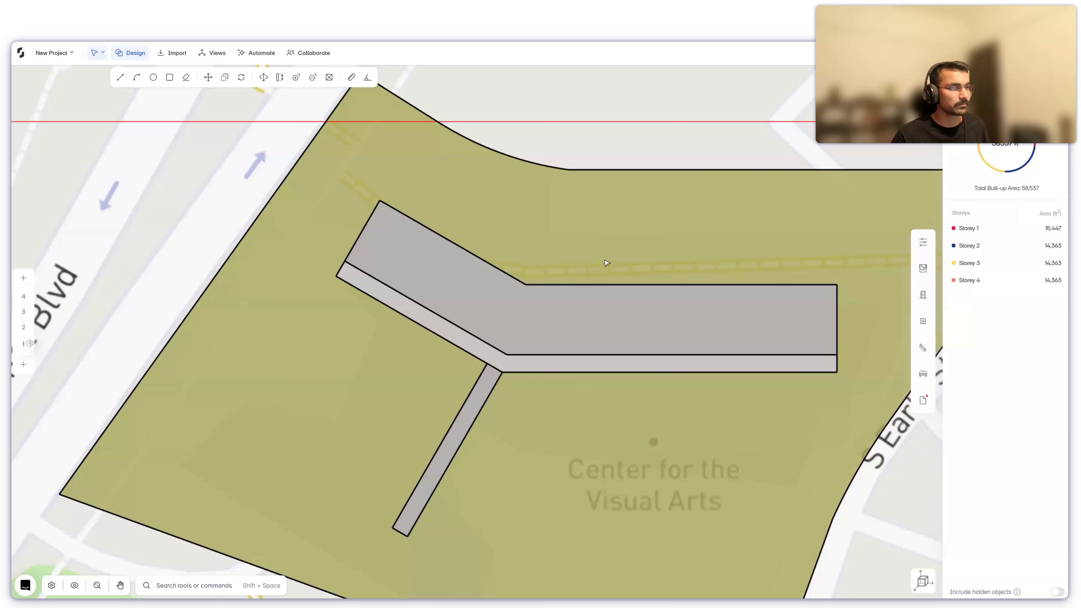
scroll(606, 262, "down", 2)
scroll(452, 367, "down", 2)
scroll(455, 383, "up", 4)
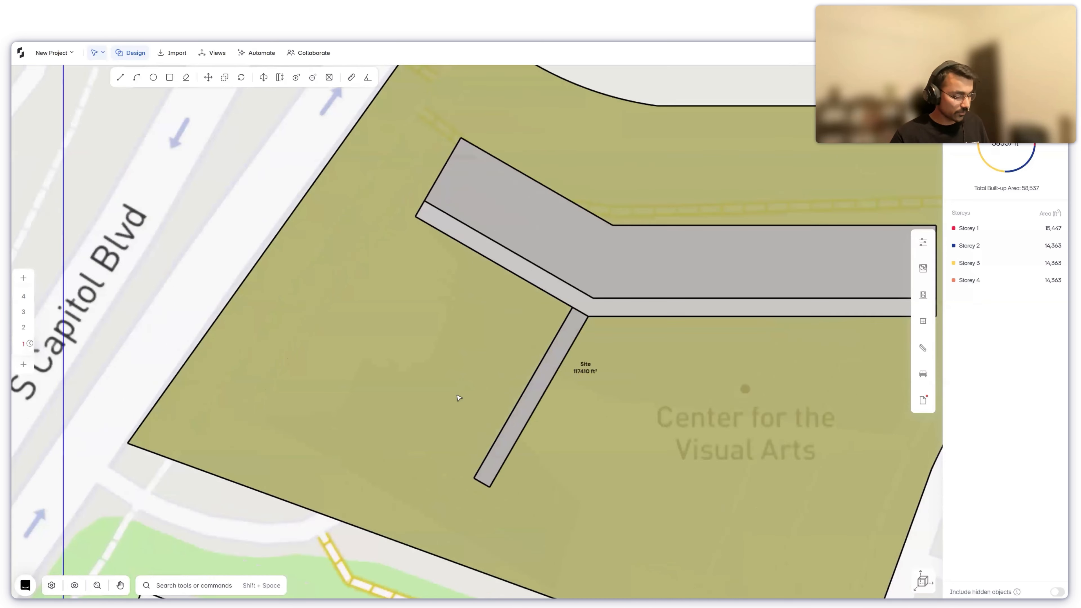
key("d")
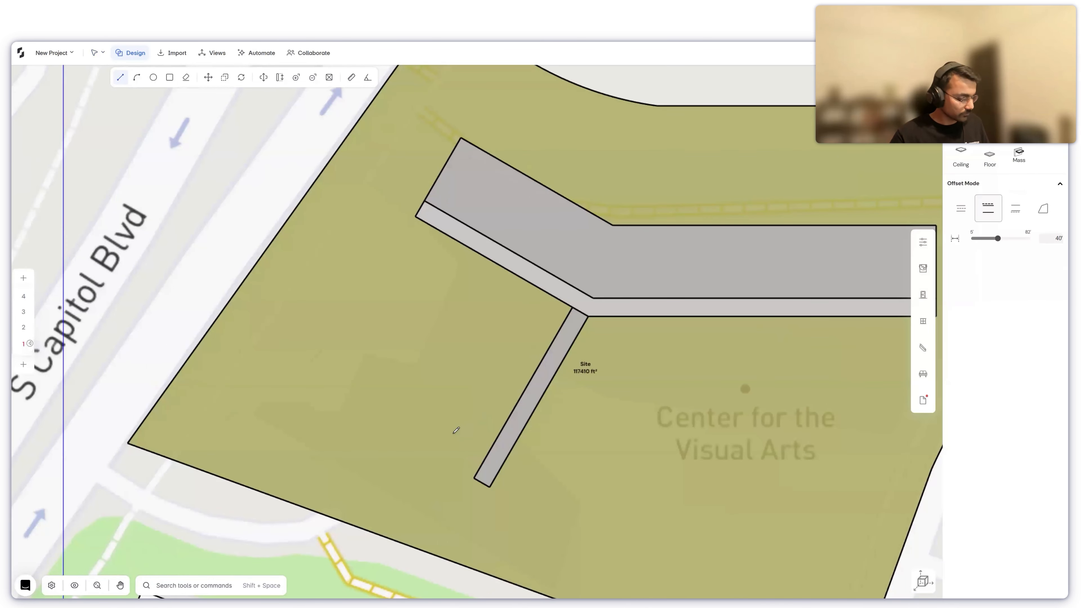
key("t")
left_click(474, 477)
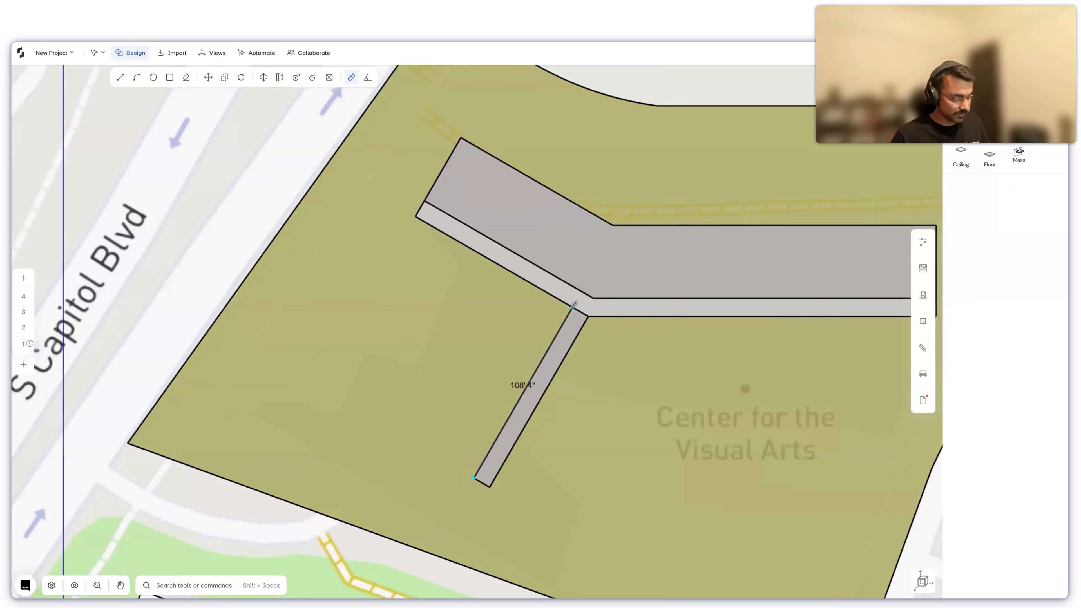
- Draw a 60' wide mass about 99' 8" long, perpendicular to the narrow passage from its free end, and review the storey areas
key("d")
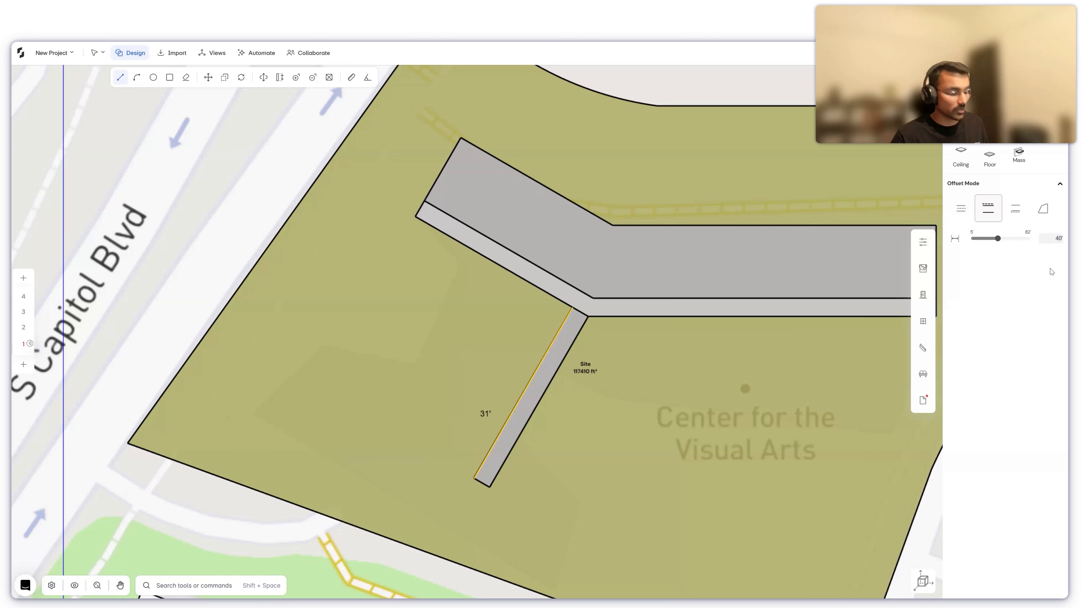
type("60")
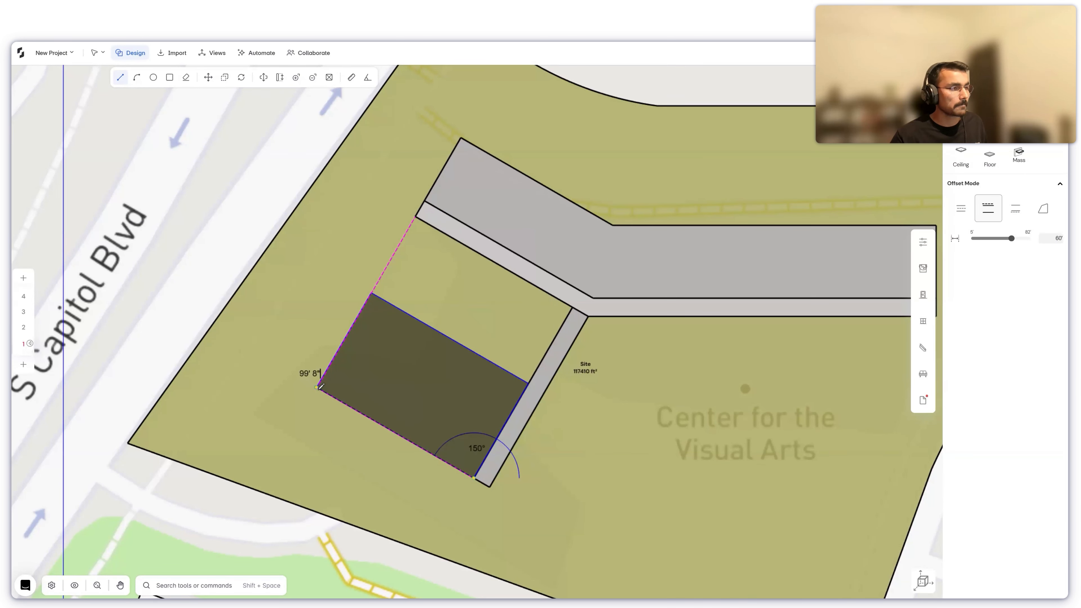
left_click(320, 386)
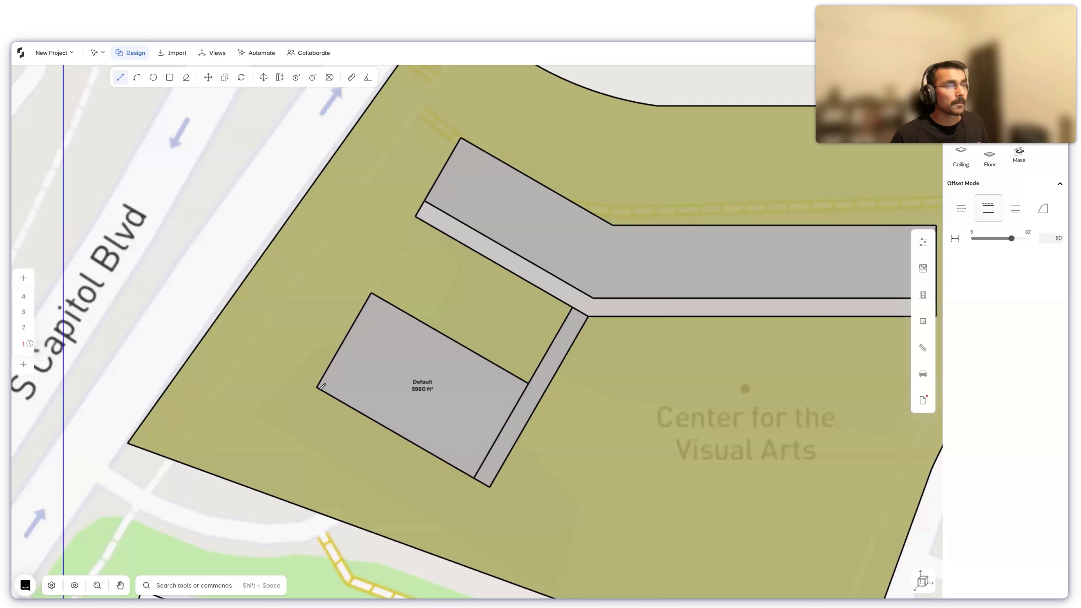
key("Escape")
left_click(417, 418)
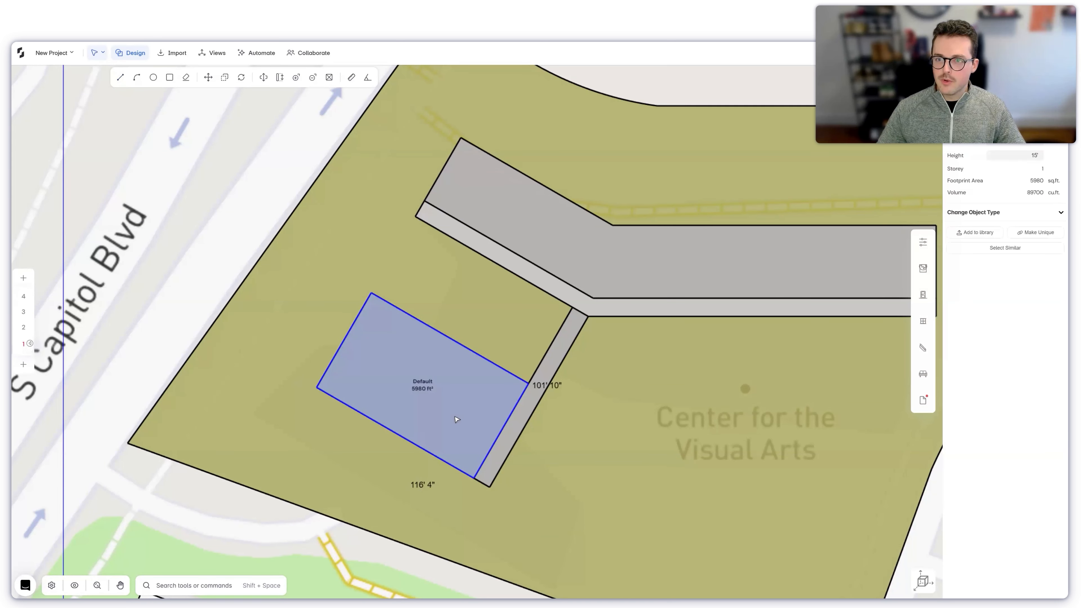
left_click(1006, 74)
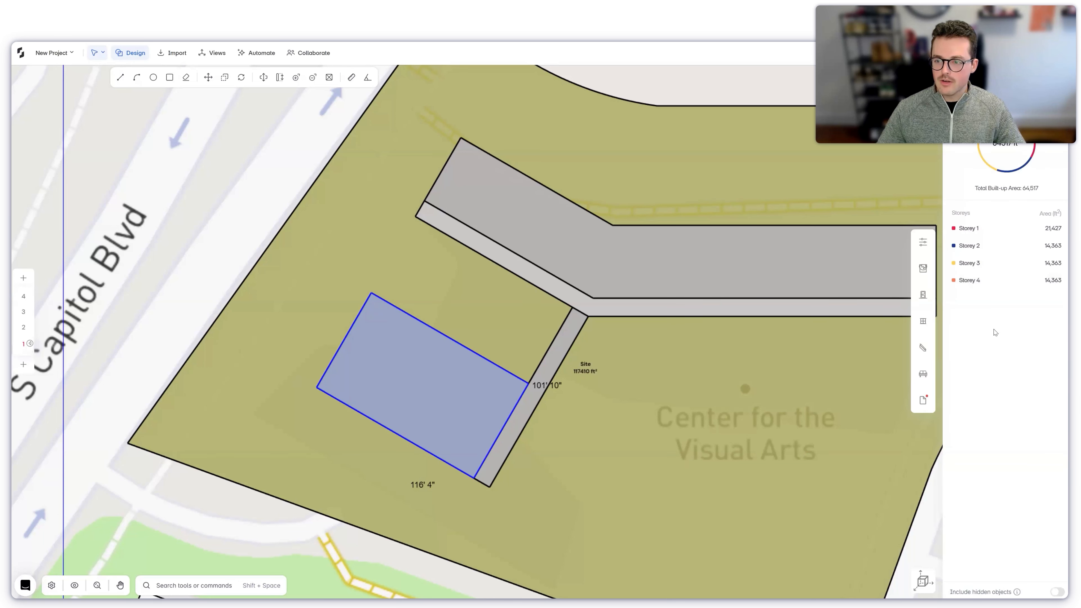
- Draw a 60' by 60' mass on the open side of the narrow passage's free end, opposite the existing wing
key("l")
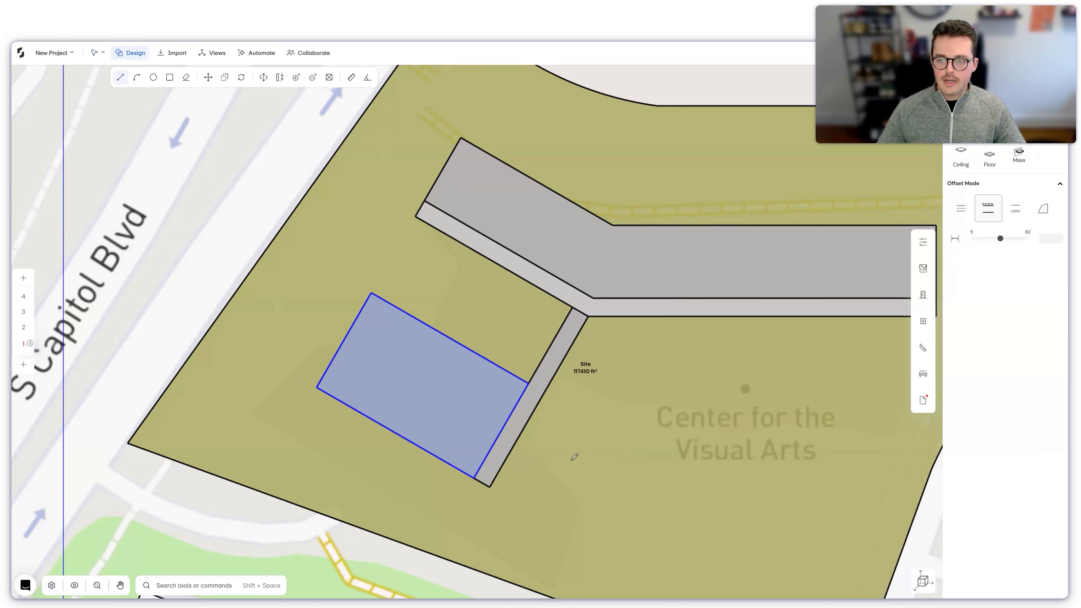
left_click(1015, 214)
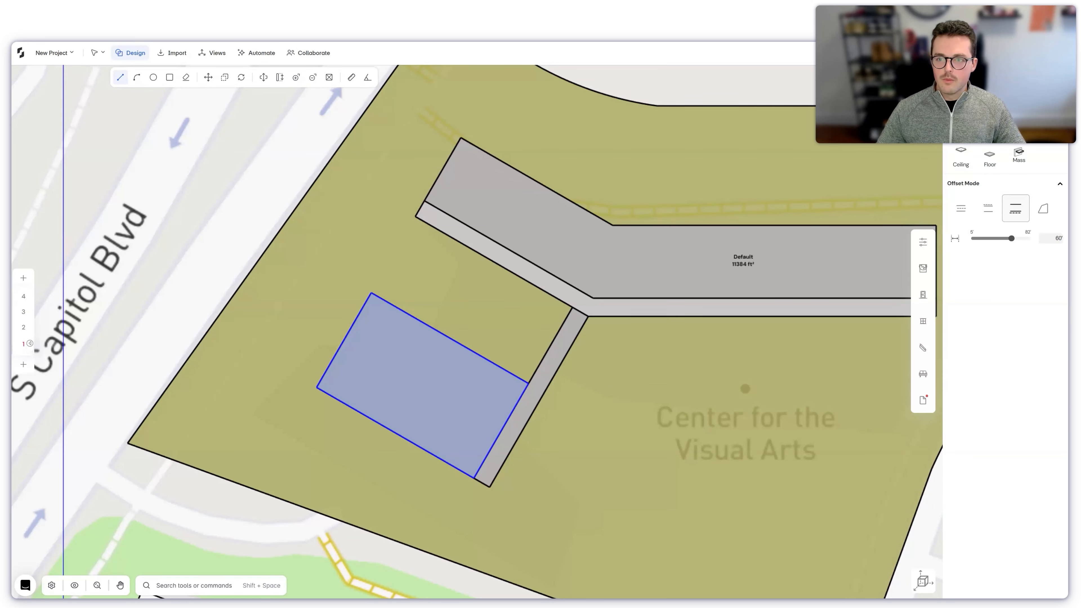
key("Escape")
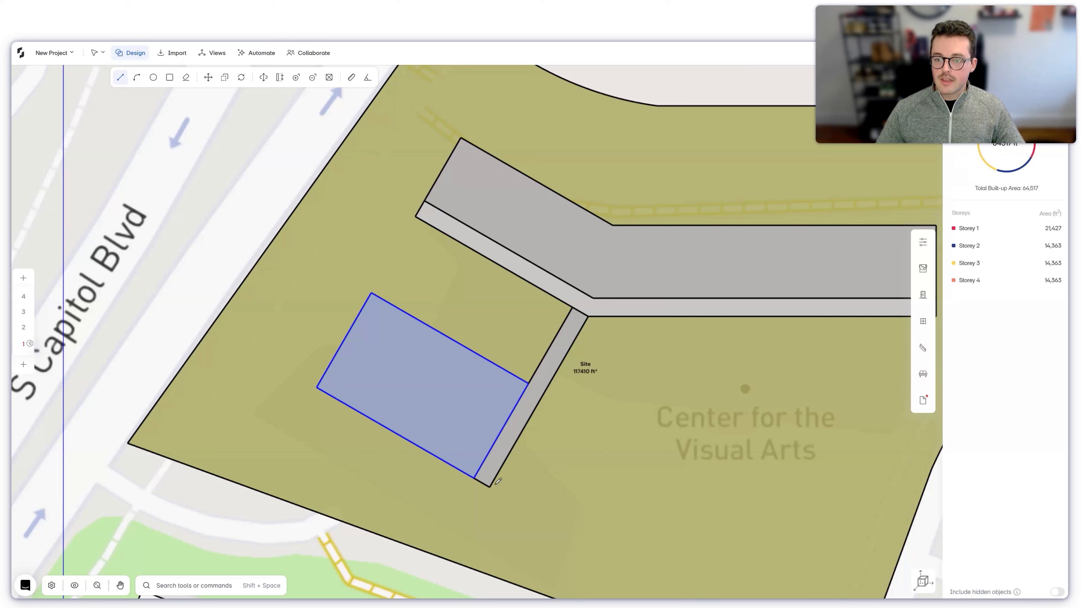
left_click(490, 485)
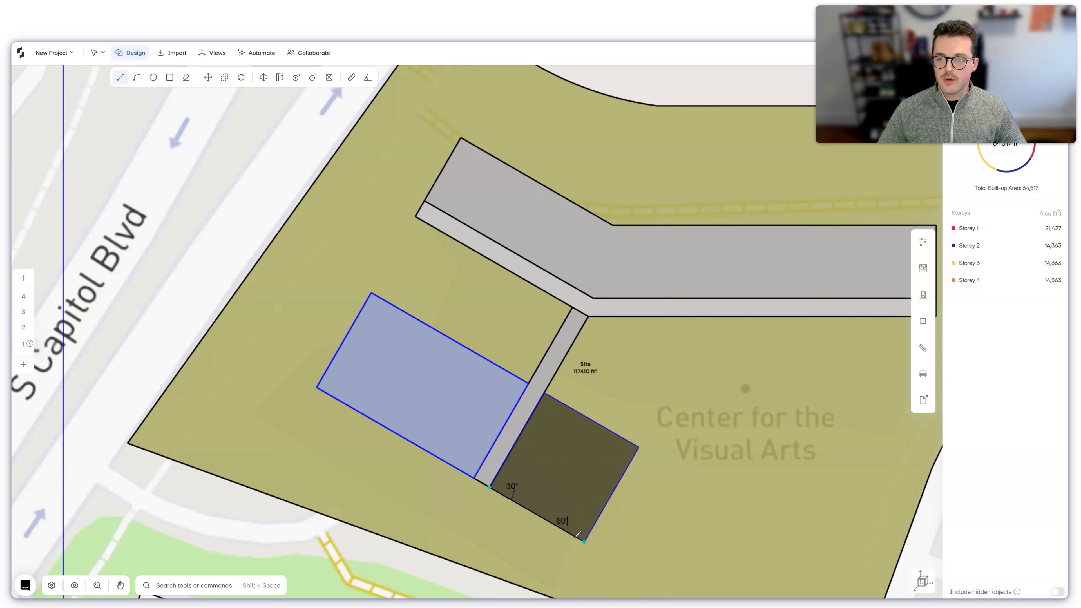
key("Return")
key("Escape")
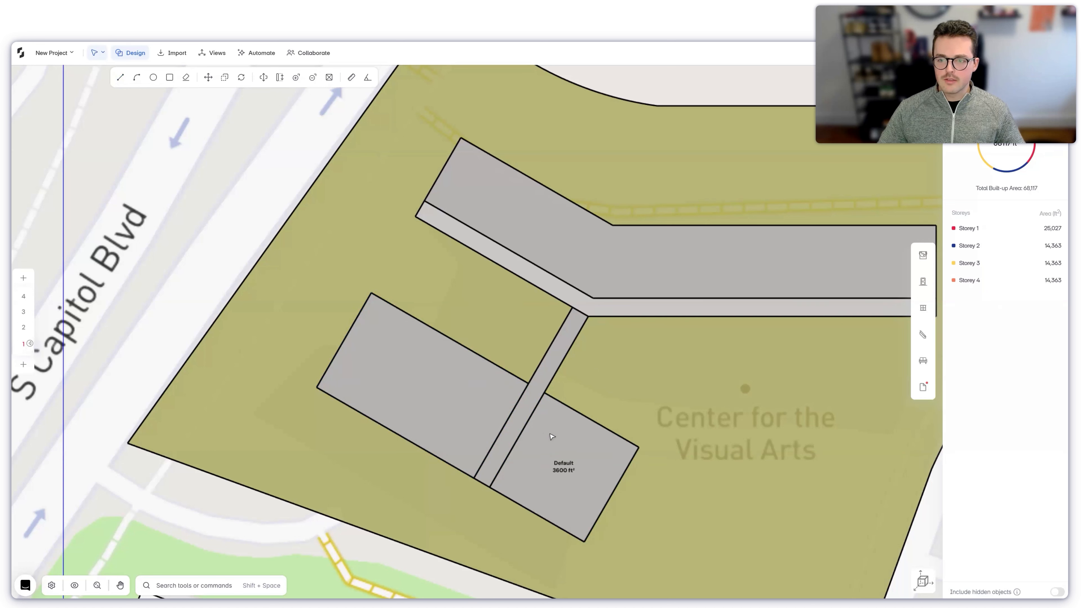
- In 3D, select the narrow passage and the masses on both sides of it and duplicate them one storey up
left_click(923, 579)
middle_click_drag(658, 495, 595, 490)
middle_click_drag(802, 477, 681, 476)
middle_click_drag(615, 475, 674, 450)
left_click(676, 448)
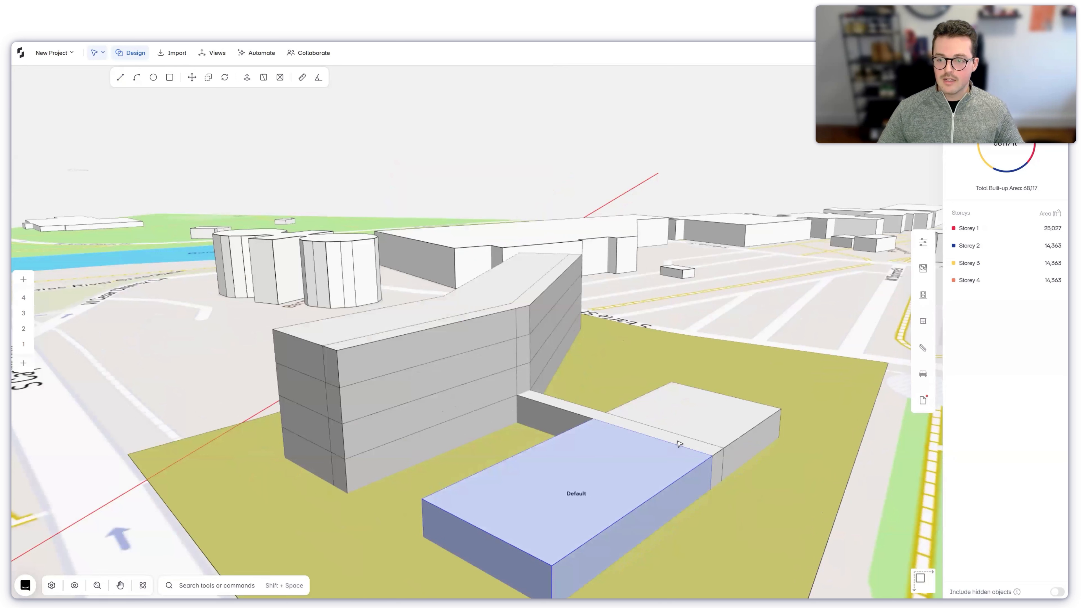
left_click(690, 432, "shift")
left_click(692, 430, "shift")
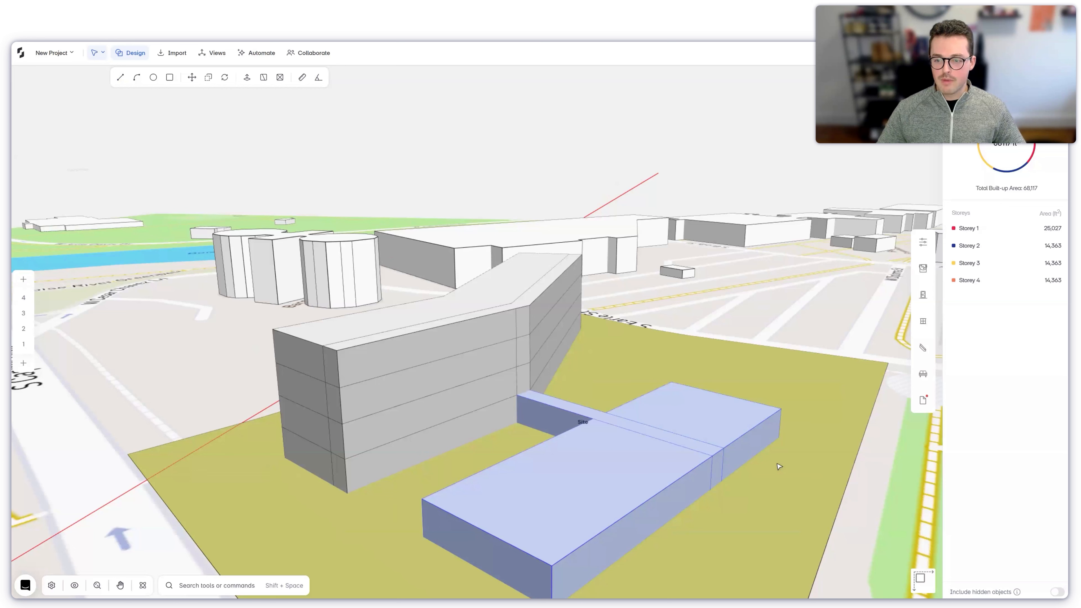
scroll(677, 460, "down", 2)
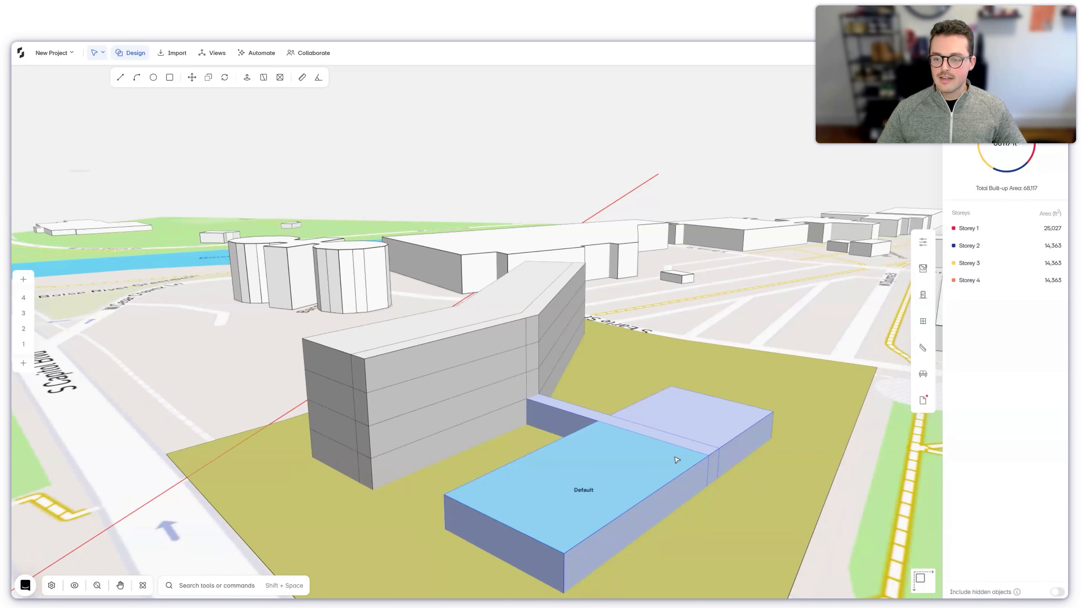
left_click(677, 462)
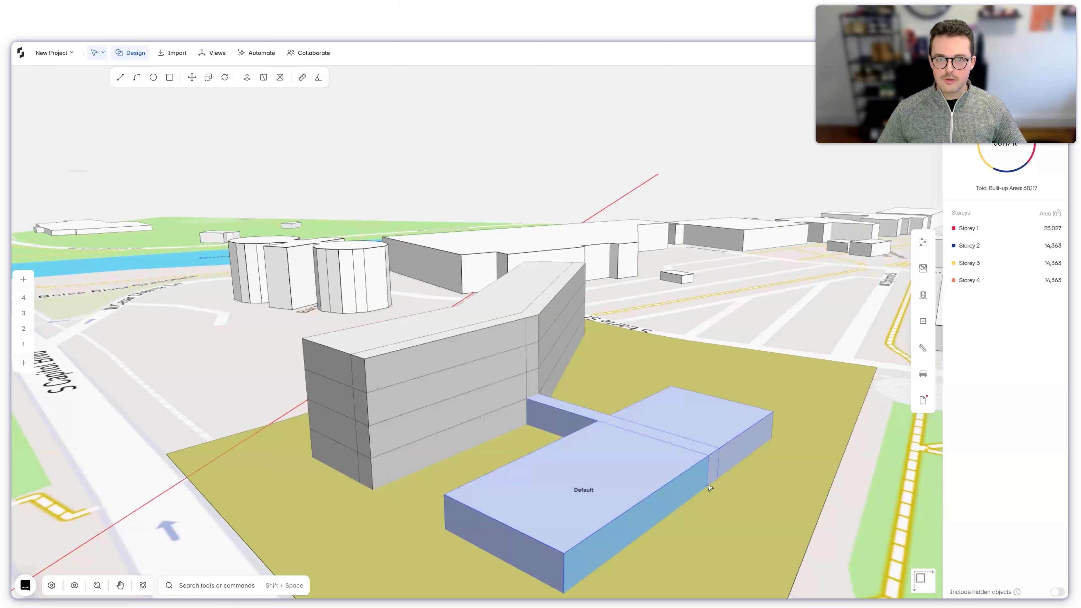
left_click(724, 460, "shift")
left_click(712, 462, "shift")
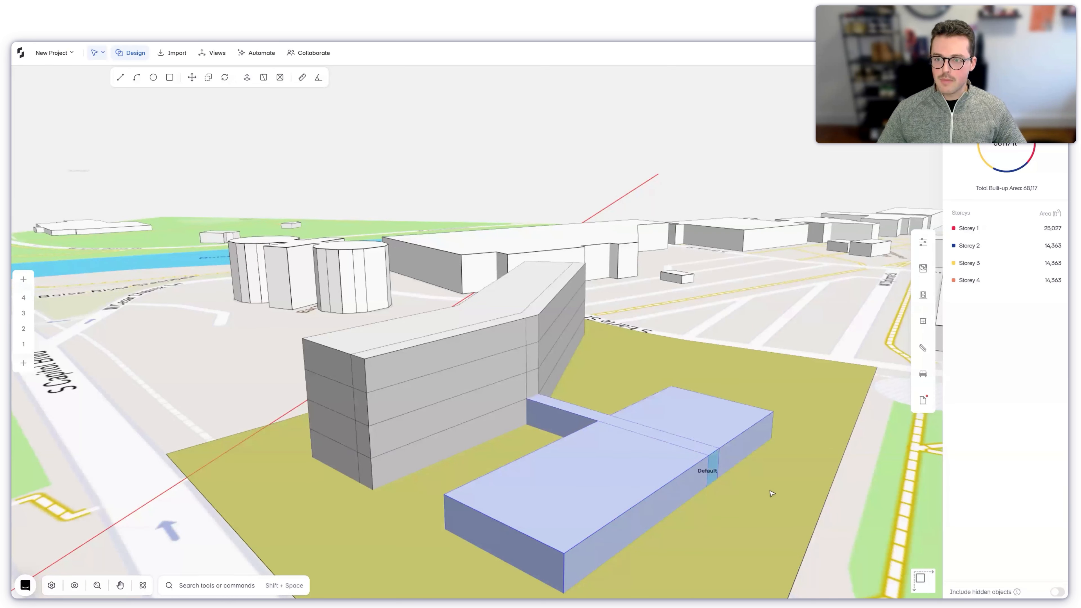
key("shift+Up")
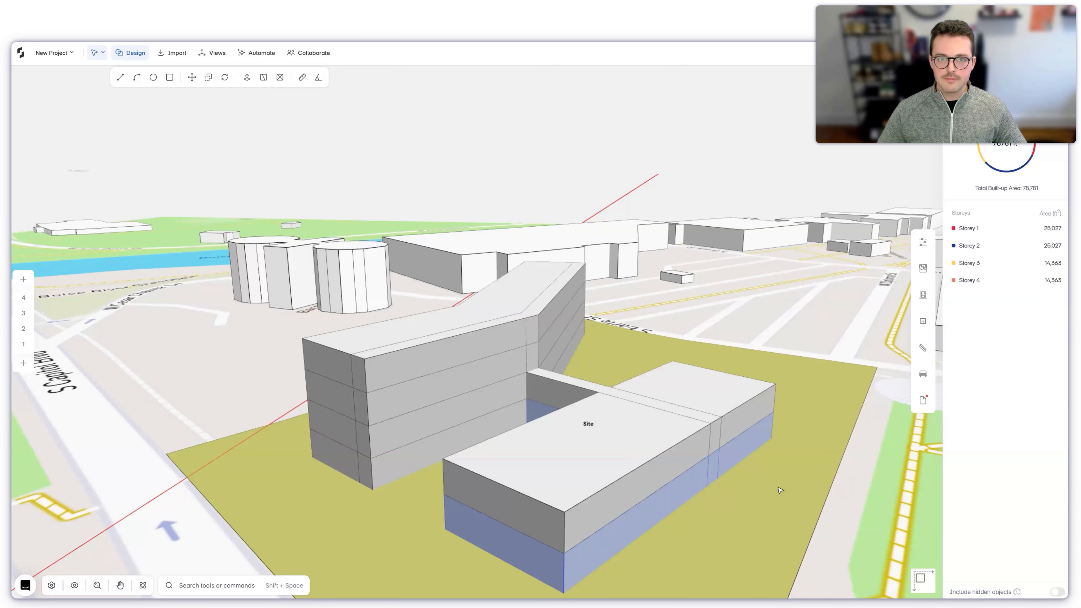
- View the two-storey wing from several angles and show targets in the storey area summary
middle_click_drag(521, 470, 778, 503)
middle_click_drag(772, 516, 666, 523)
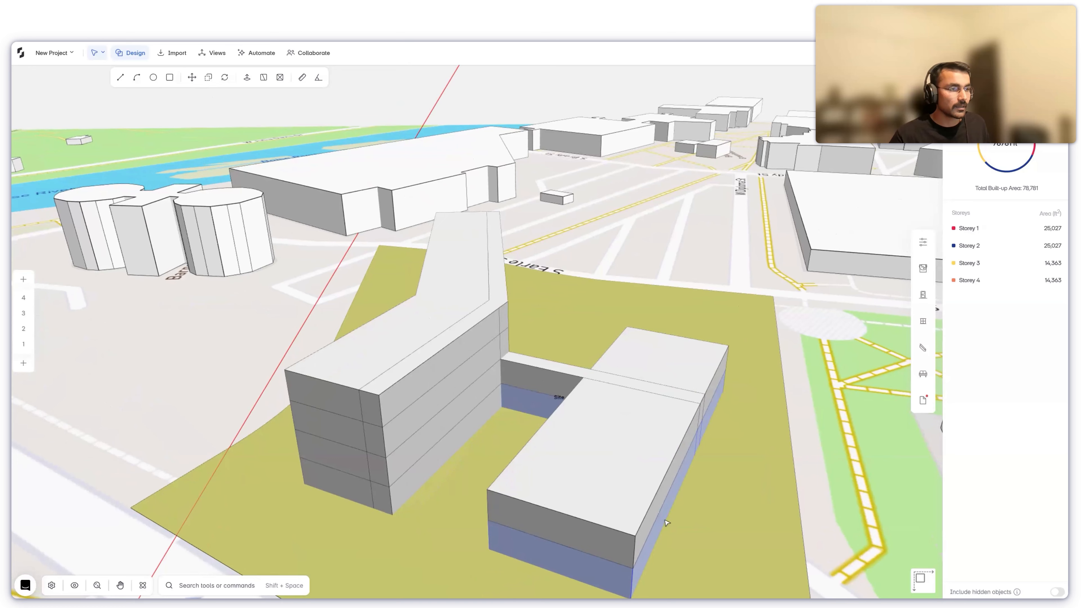
middle_click_drag(694, 480, 638, 490)
mouse_move(1005, 155)
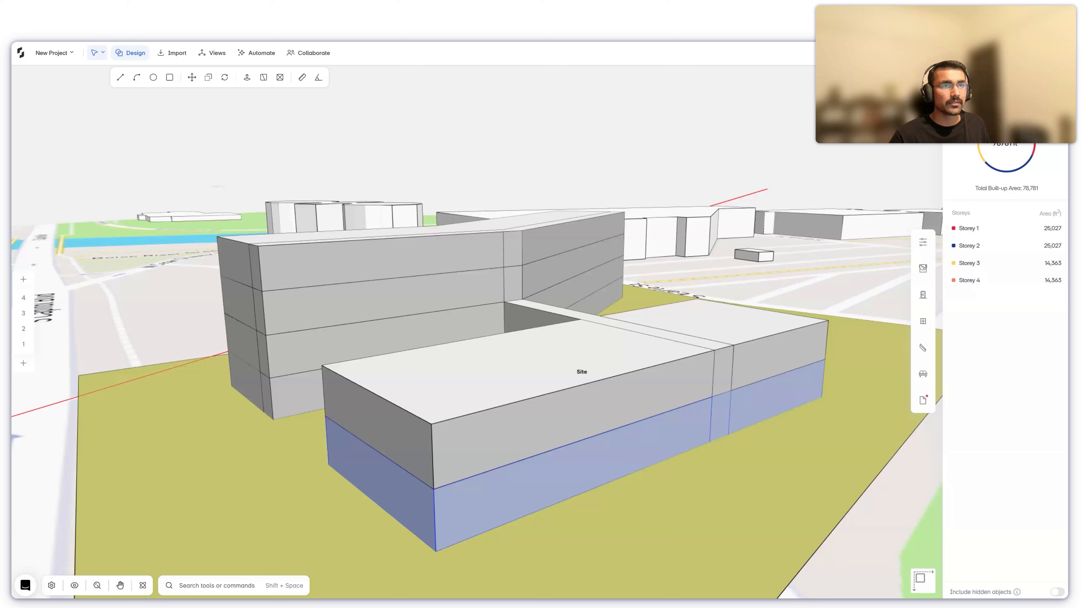
left_click(926, 190)
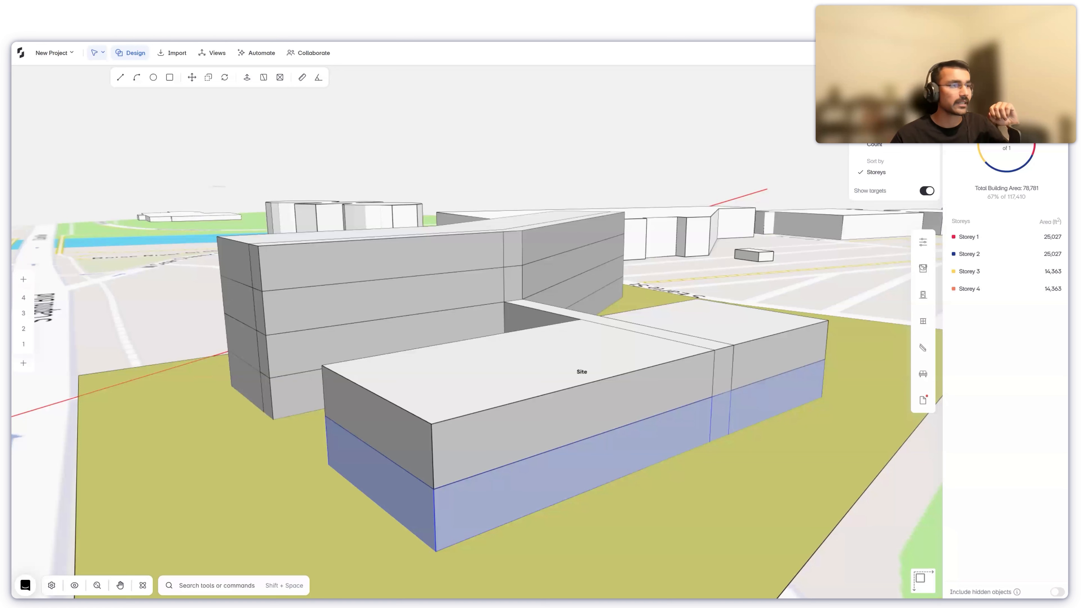
- On the Storey 1 plan, push the passage edge between the bent mass and the larger wing outward about 50' 4"
left_click(23, 345)
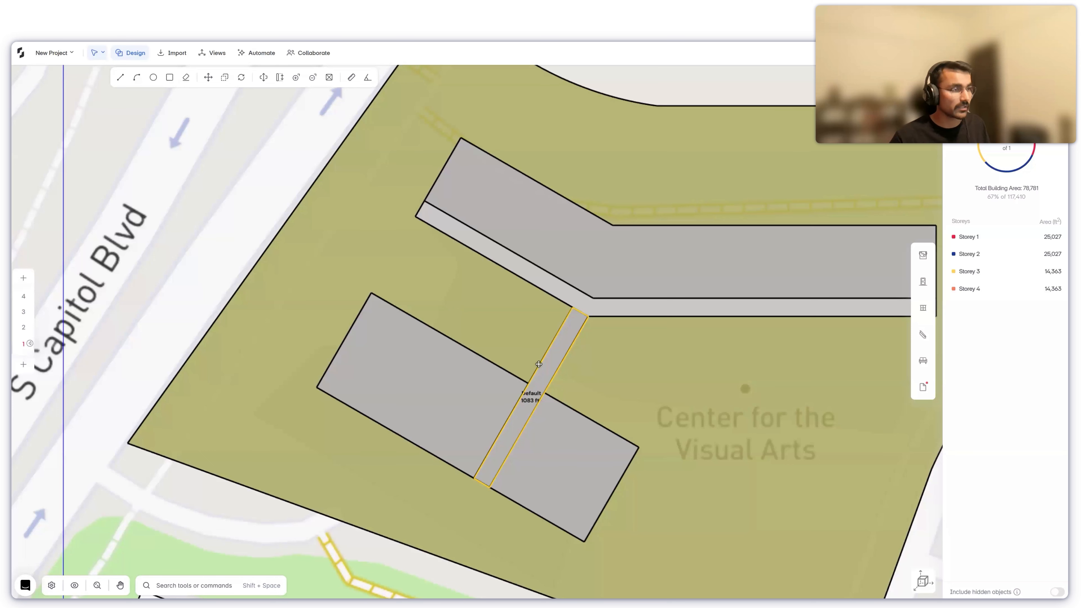
key("p")
left_click(502, 354)
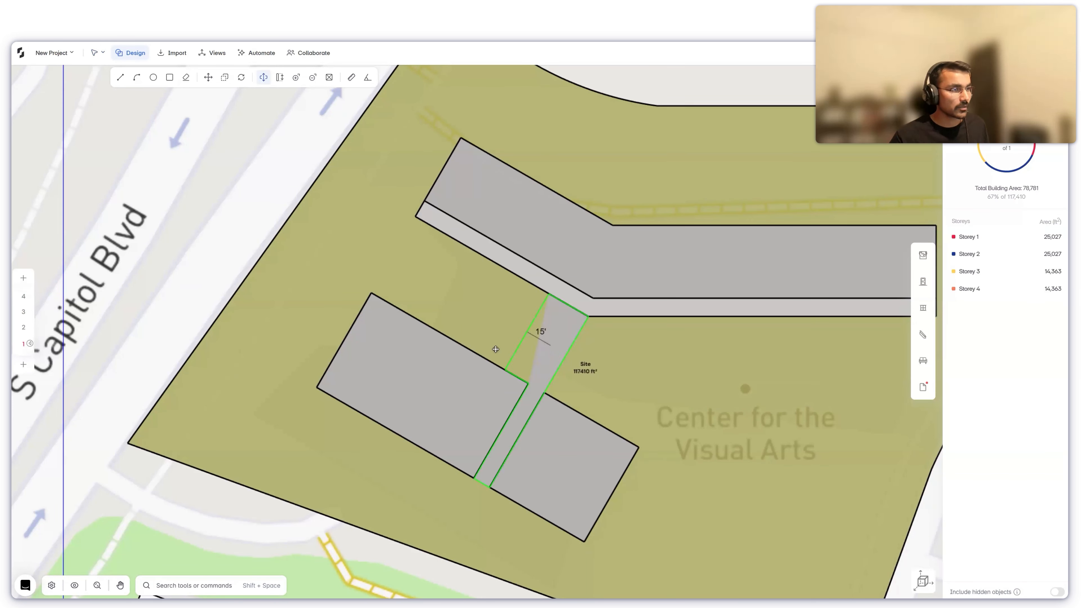
type("45")
key("BackSpace")
type("8")
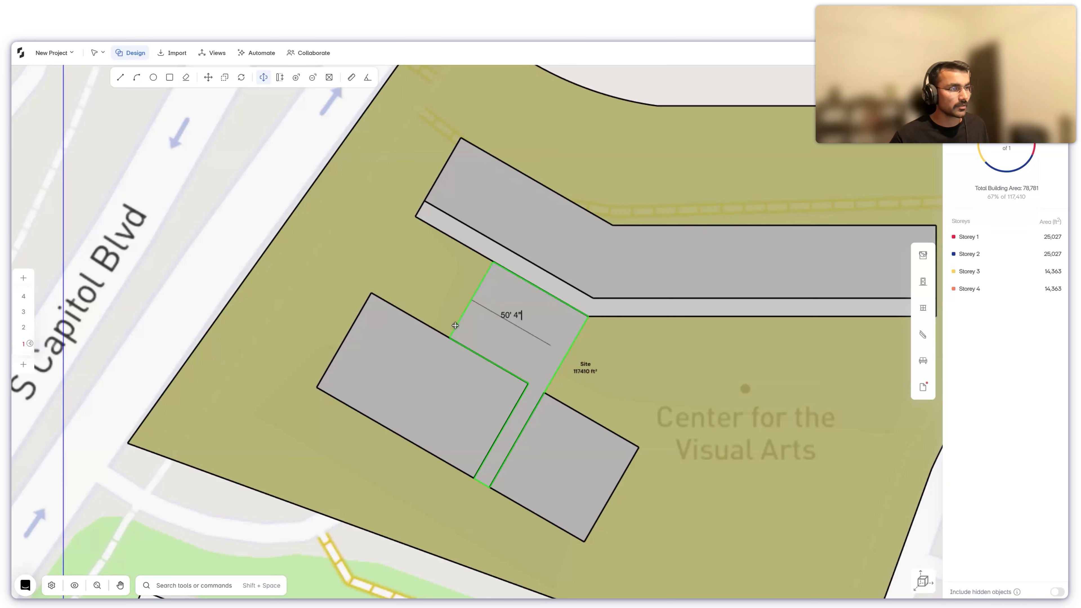
left_click(455, 326)
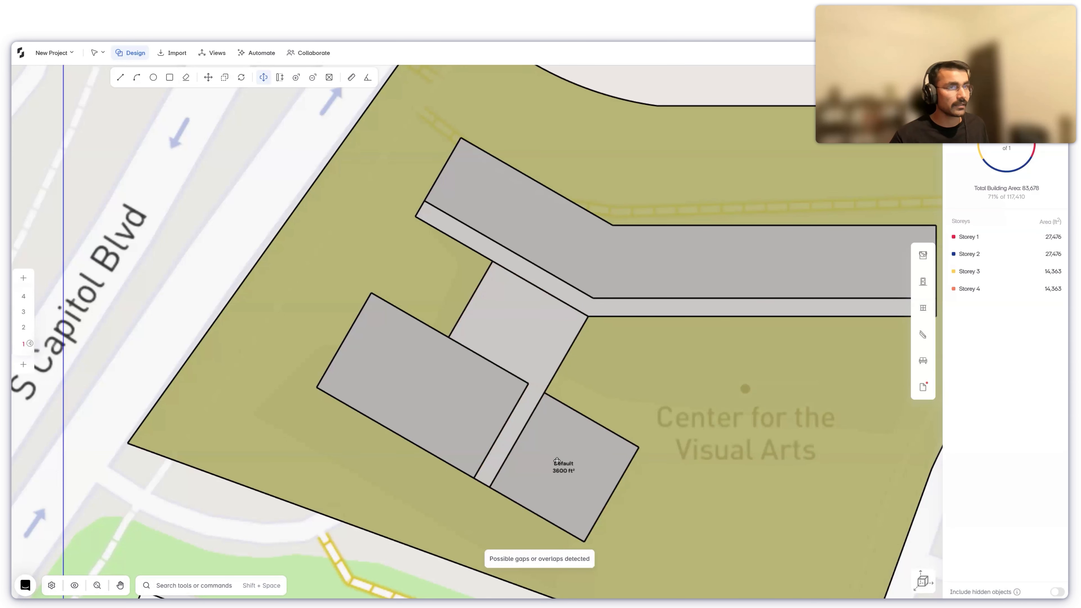
- Inspect the widened passage in 3D and check the Sculpture and Ceramics rooms in the program spreadsheet
left_click(926, 582)
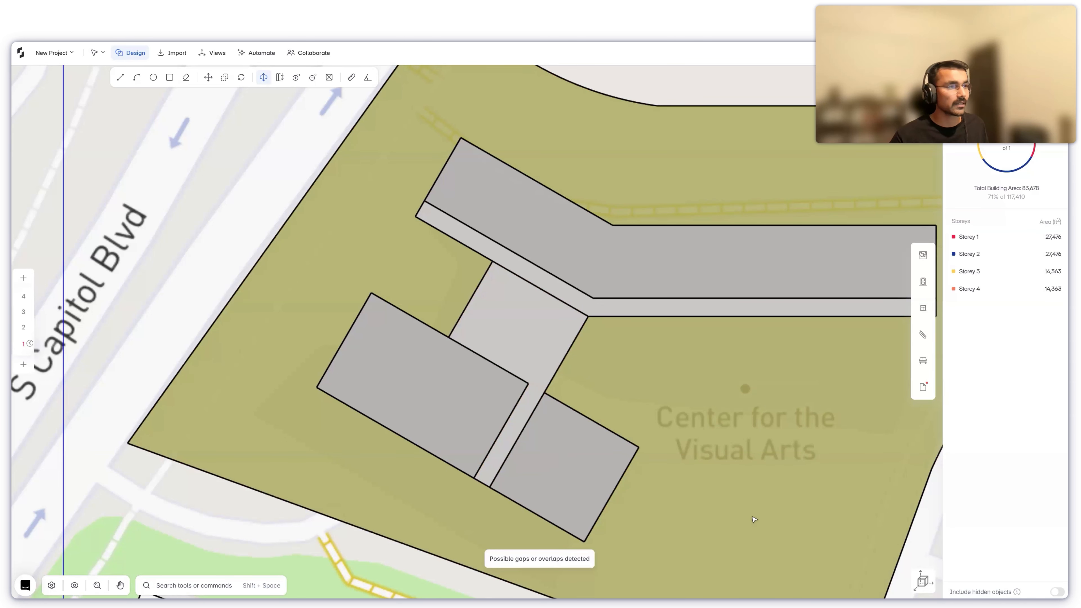
middle_click_drag(505, 392, 818, 395)
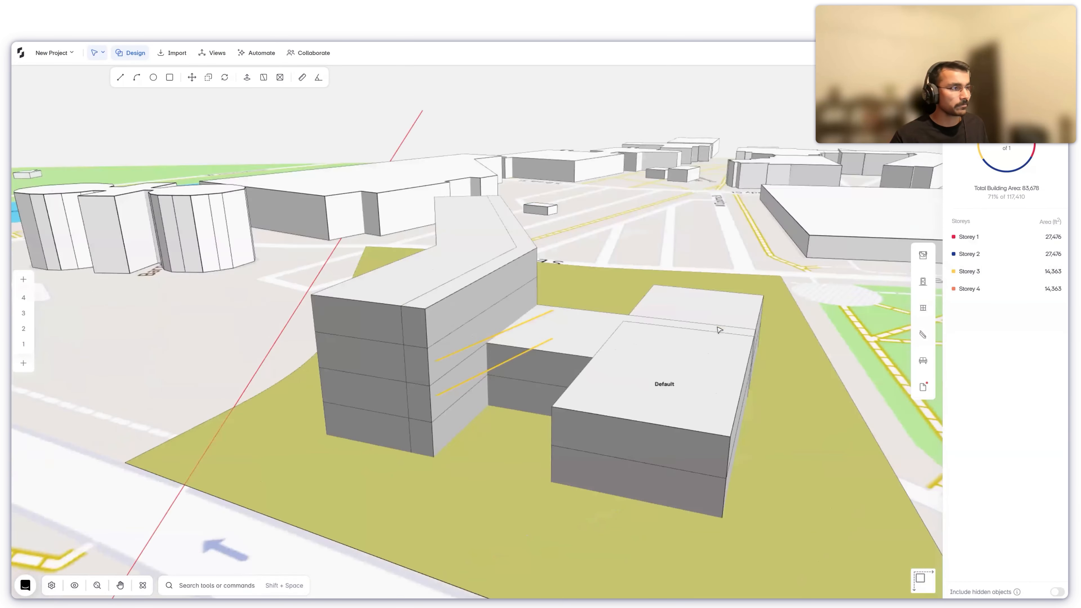
middle_click_drag(719, 330, 813, 388)
middle_click_drag(286, 98, 115, 202)
key("alt+Tab")
left_click(82, 197)
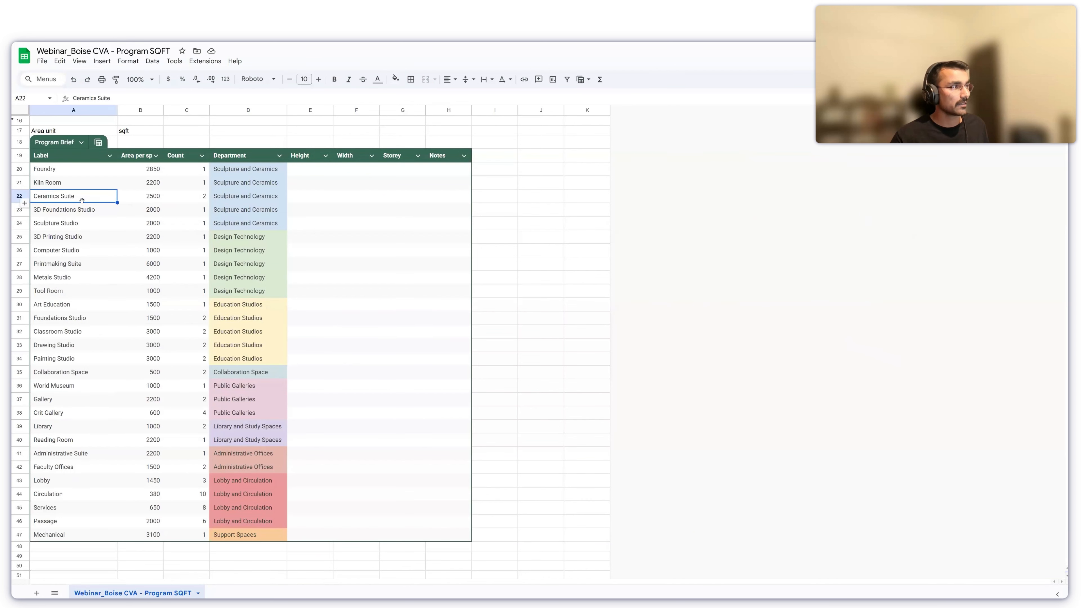
left_click(84, 225)
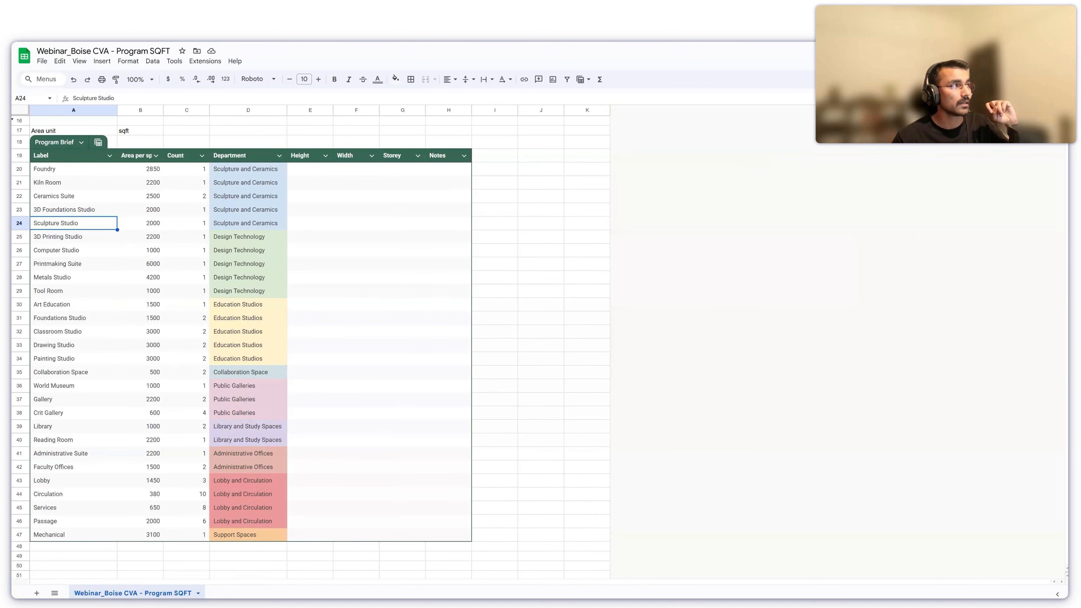
key("alt+Tab")
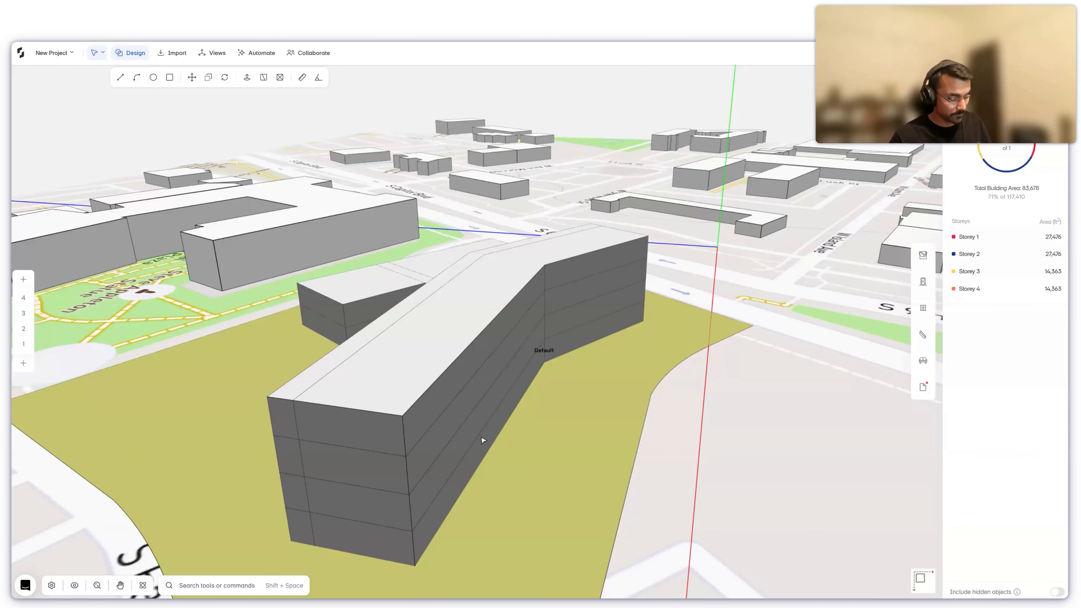
- Push the ground-storey outer face of the bent mass's longer arm outward by 15'
left_click(489, 443)
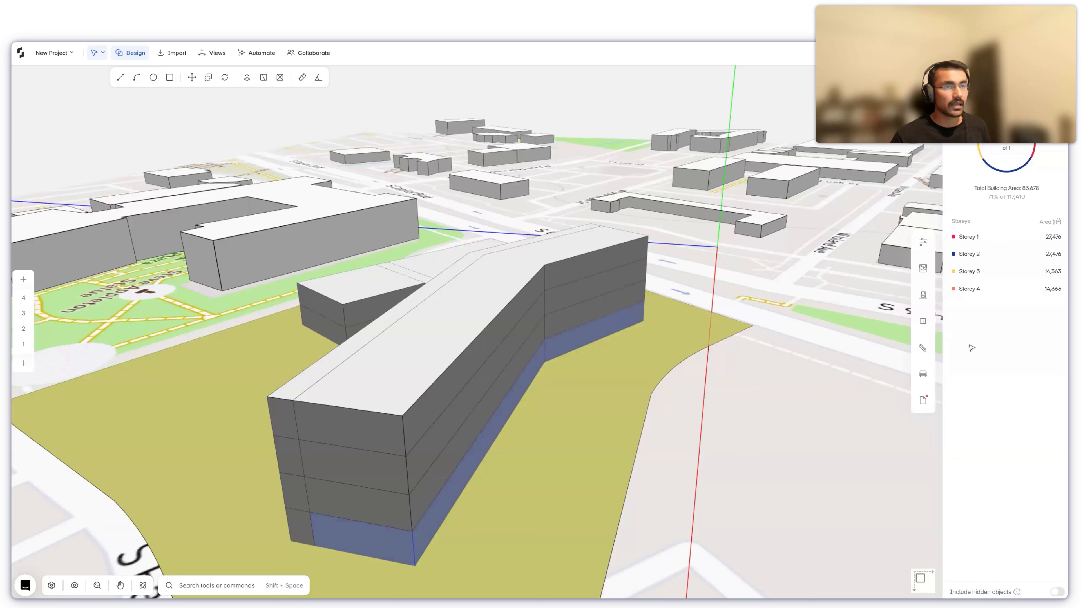
left_click(924, 244)
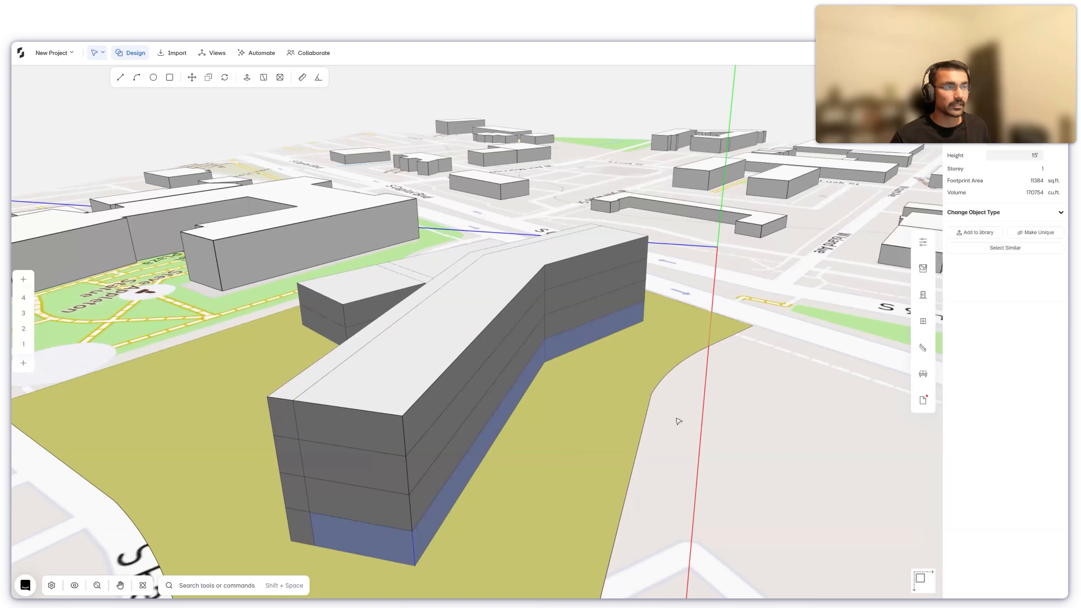
key("p")
left_click_drag(481, 463, 535, 473)
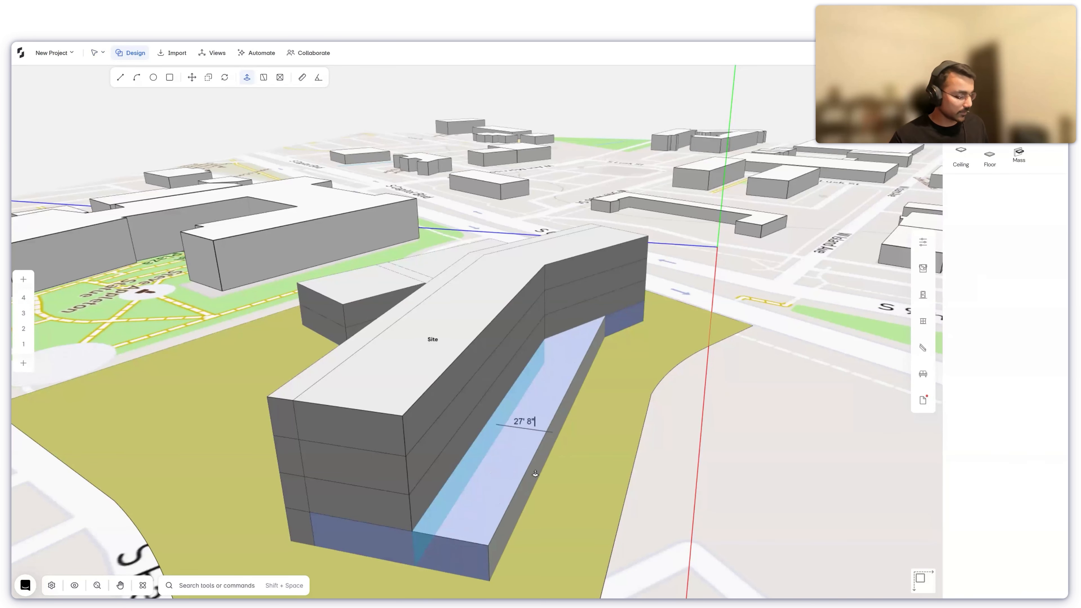
type("2")
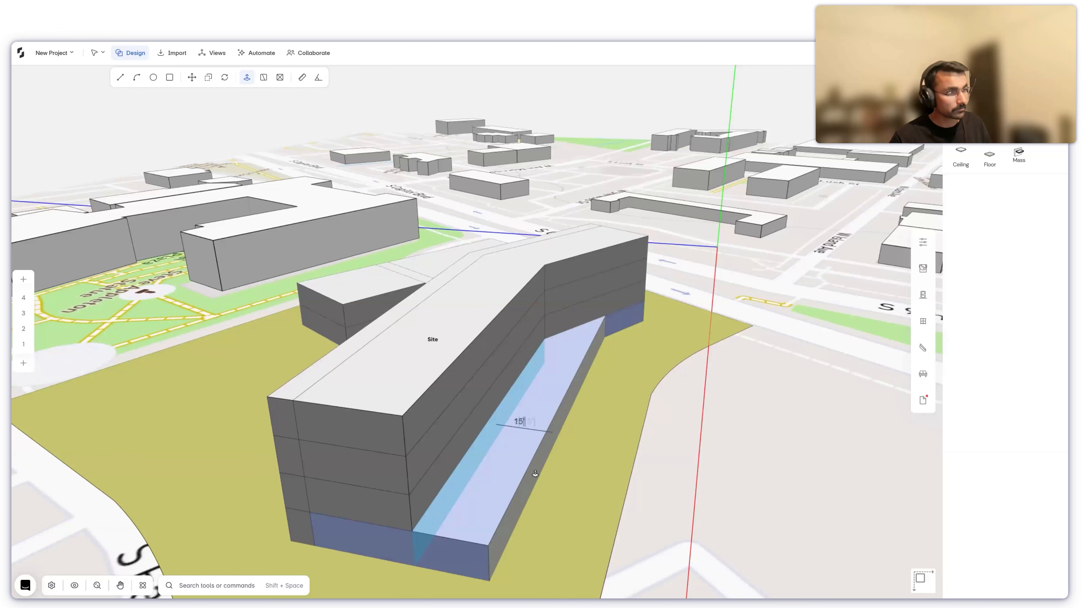
type("5")
key("Return")
key("Escape")
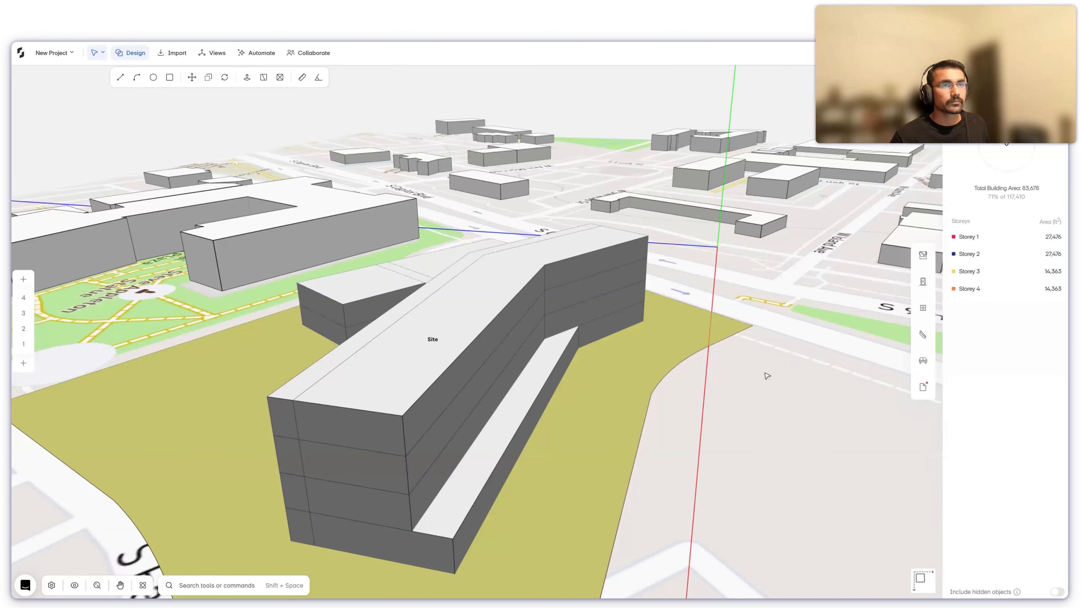
- Examine the whole massing from several sides in 3D and against the site boundary in the Storey 1 plan
middle_click_drag(267, 368, 512, 434)
middle_click_drag(700, 464, 662, 347)
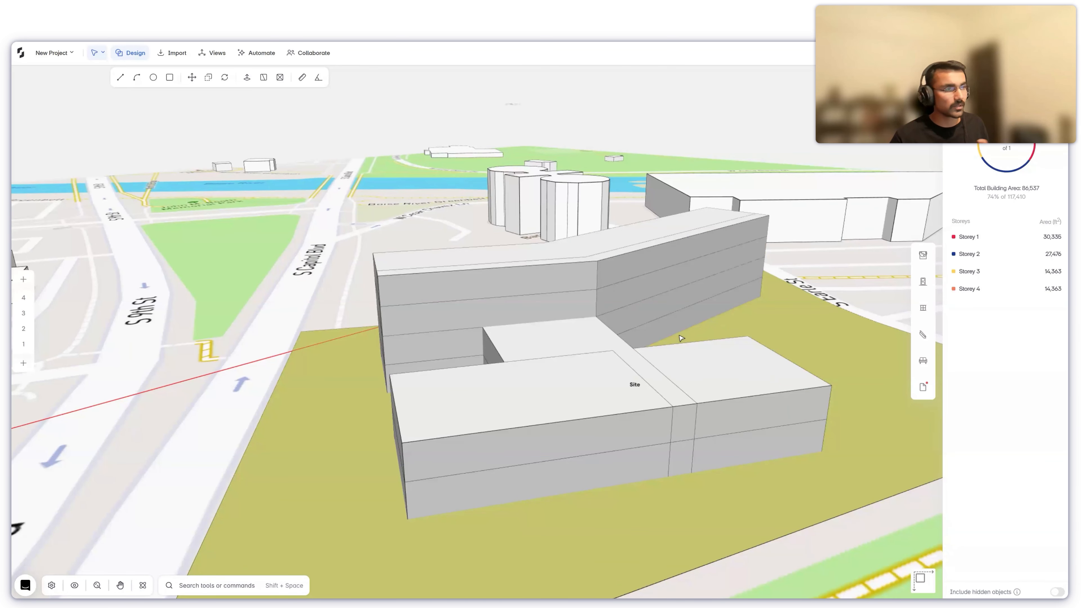
middle_click_drag(499, 425, 641, 400)
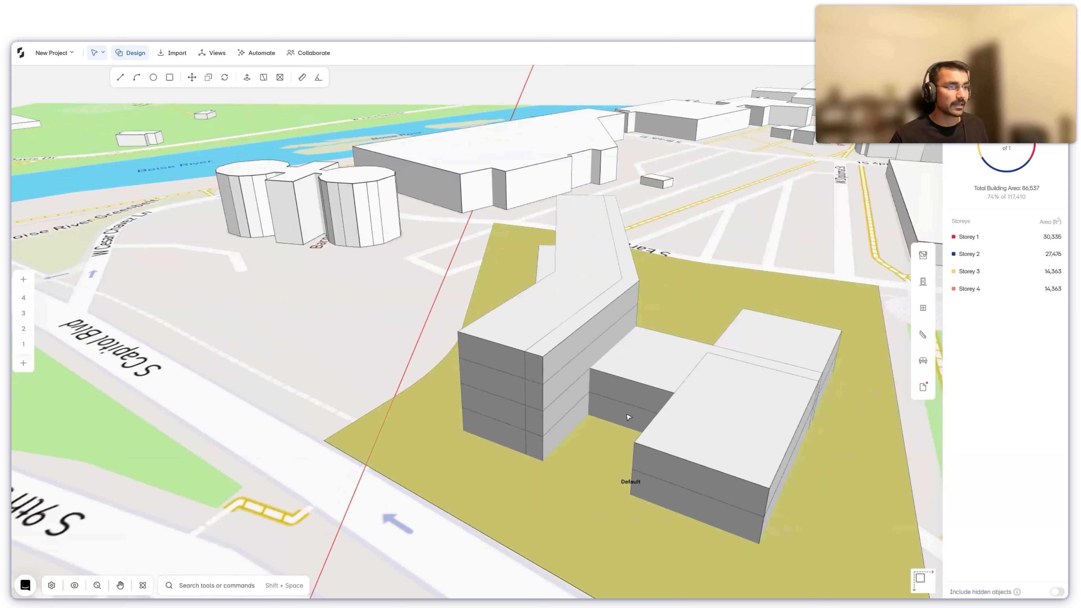
scroll(628, 418, "up", 5)
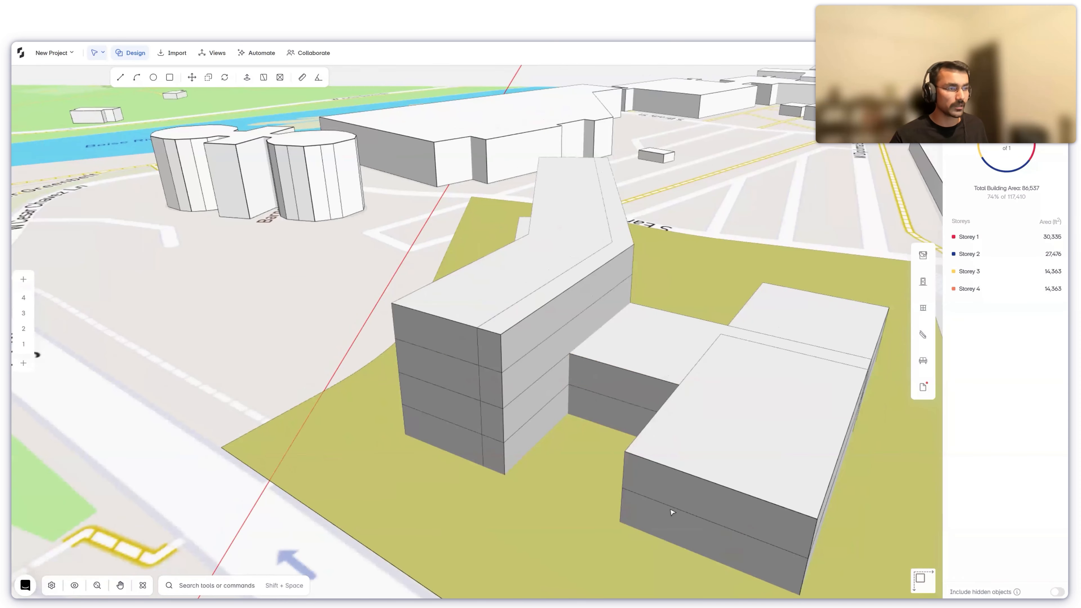
scroll(672, 512, "down", 5)
middle_click_drag(705, 484, 353, 466)
left_click(24, 344)
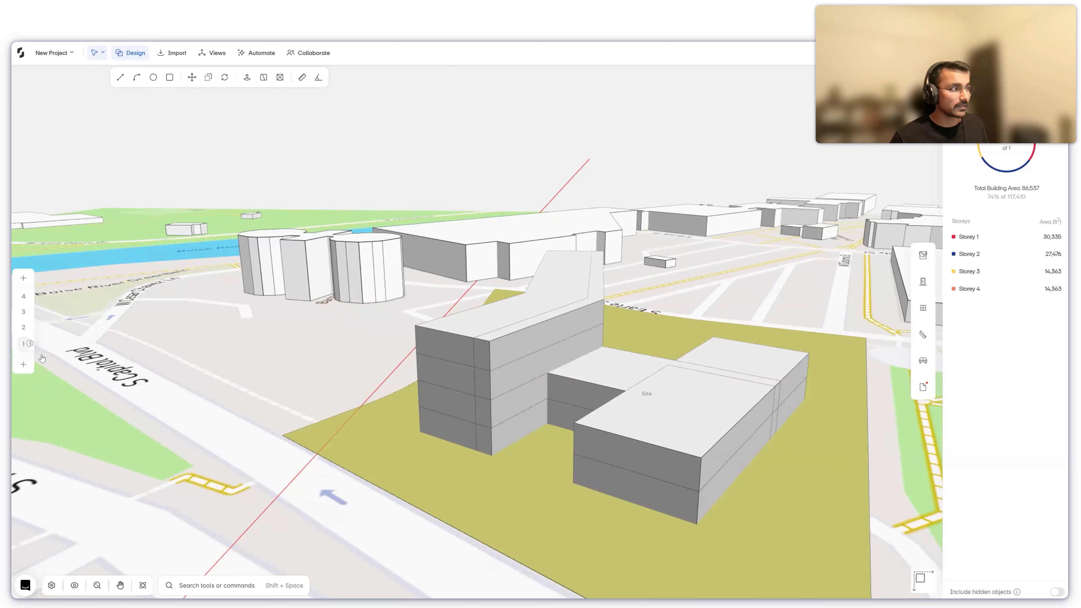
scroll(528, 208, "down", 5)
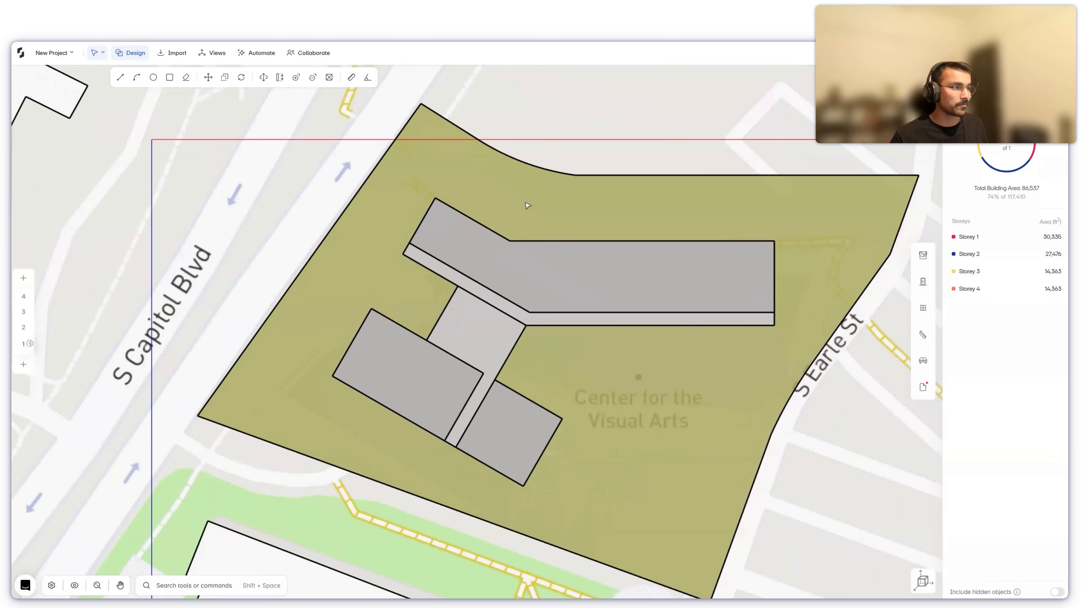
scroll(528, 215, "down", 2)
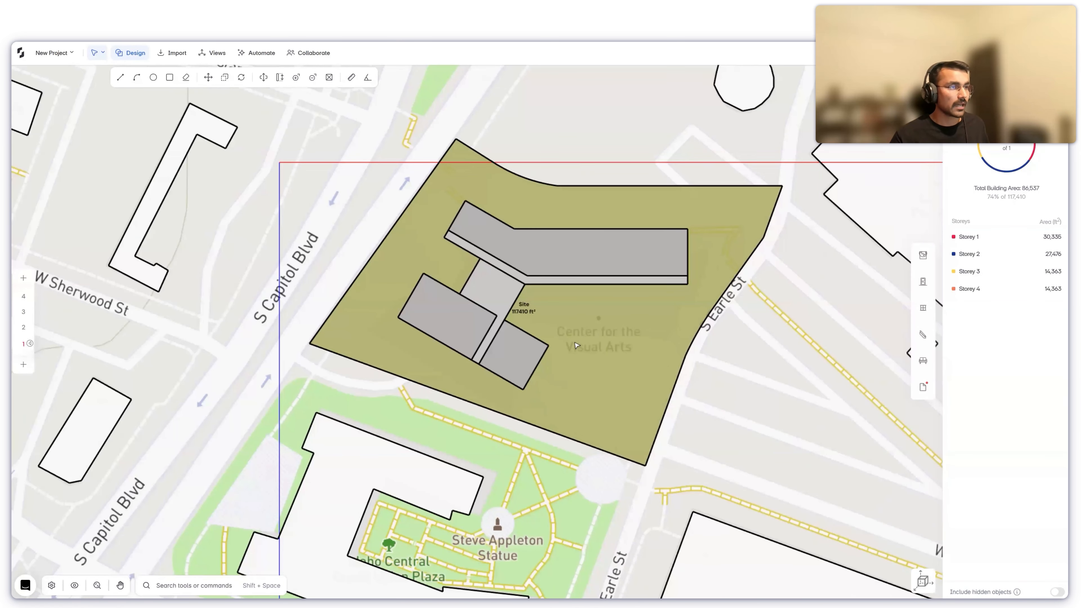
scroll(361, 306, "up", 4)
middle_click_drag(365, 262, 347, 282)
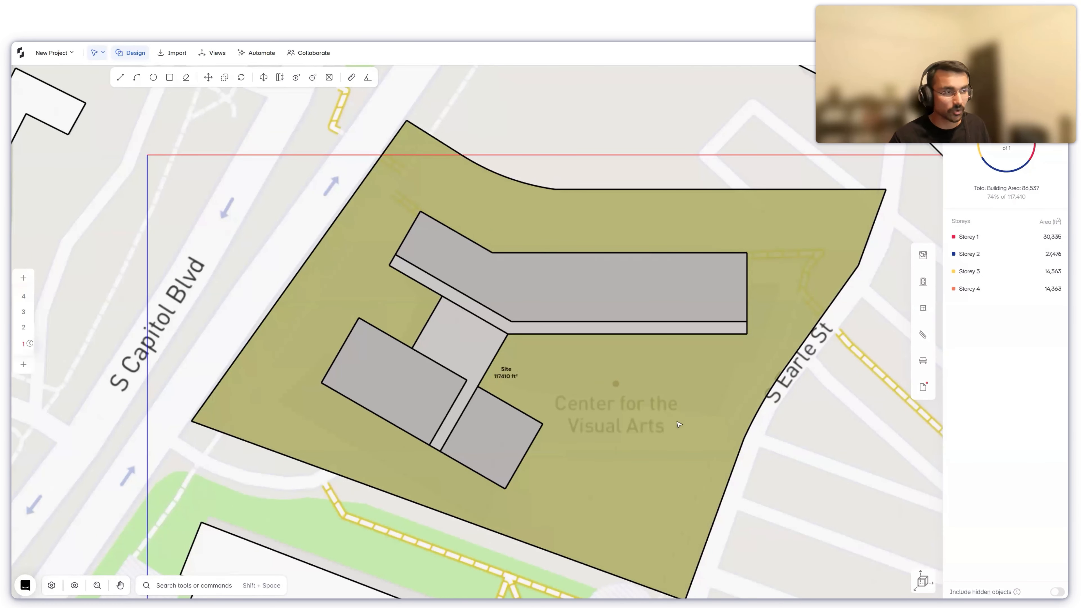
- Examine the building massing on the site and the program blocks laid out south of the map
scroll(662, 451, "down", 2)
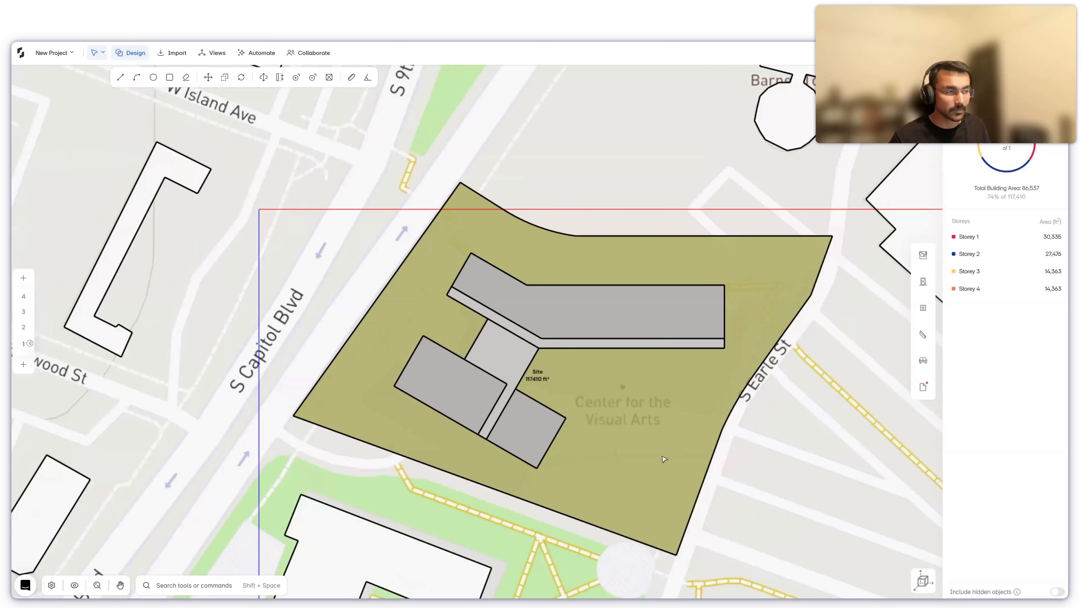
scroll(664, 460, "up", 4)
scroll(640, 476, "down", 1)
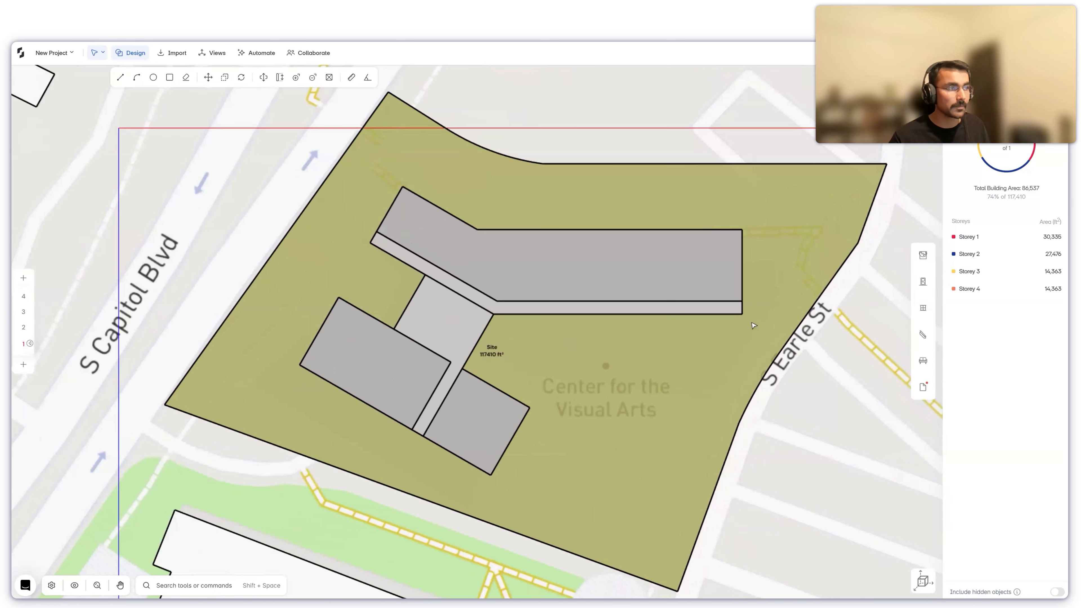
scroll(800, 124, "down", 1)
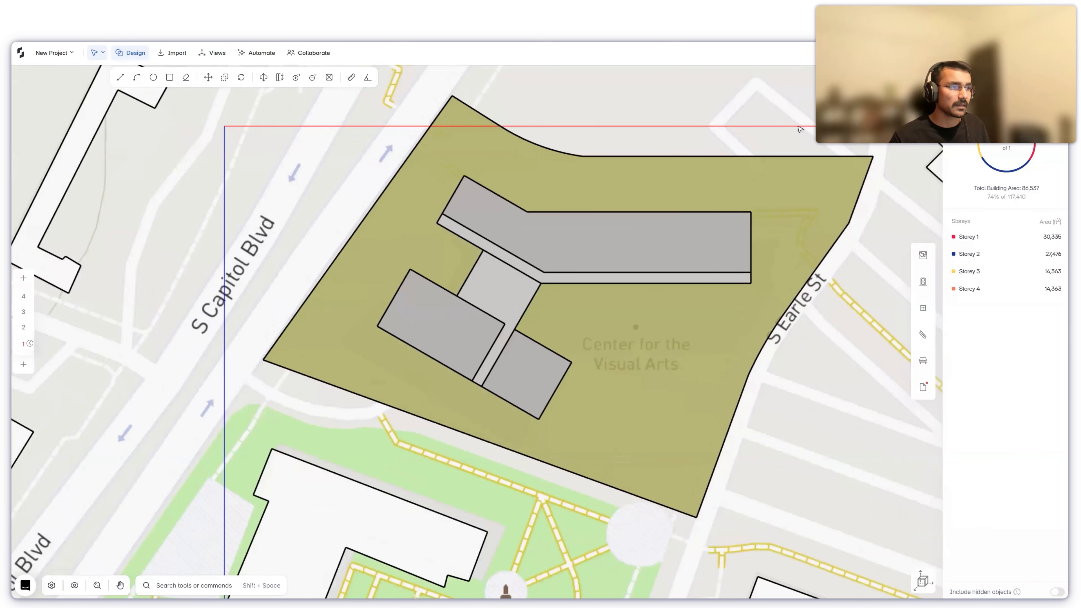
scroll(800, 128, "down", 4)
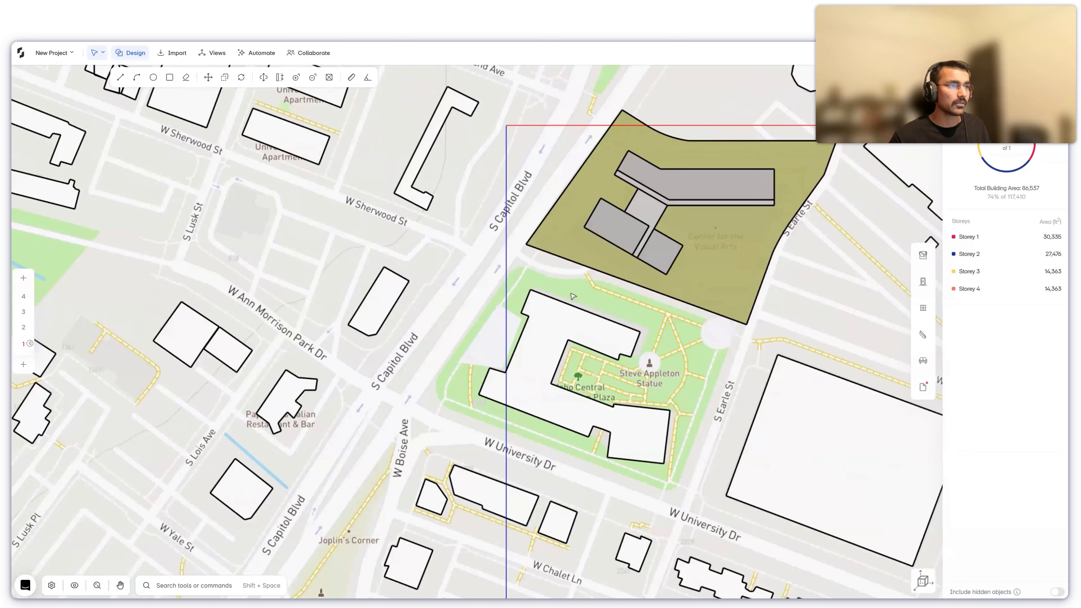
scroll(461, 479, "down", 5)
scroll(548, 519, "down", 3)
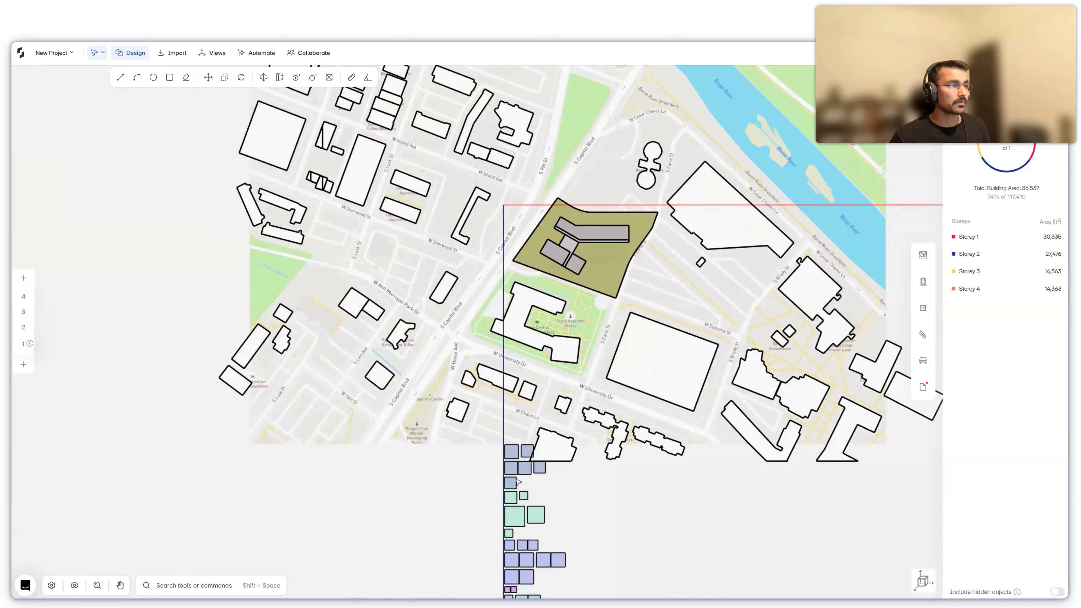
scroll(547, 519, "up", 1)
scroll(637, 86, "up", 2)
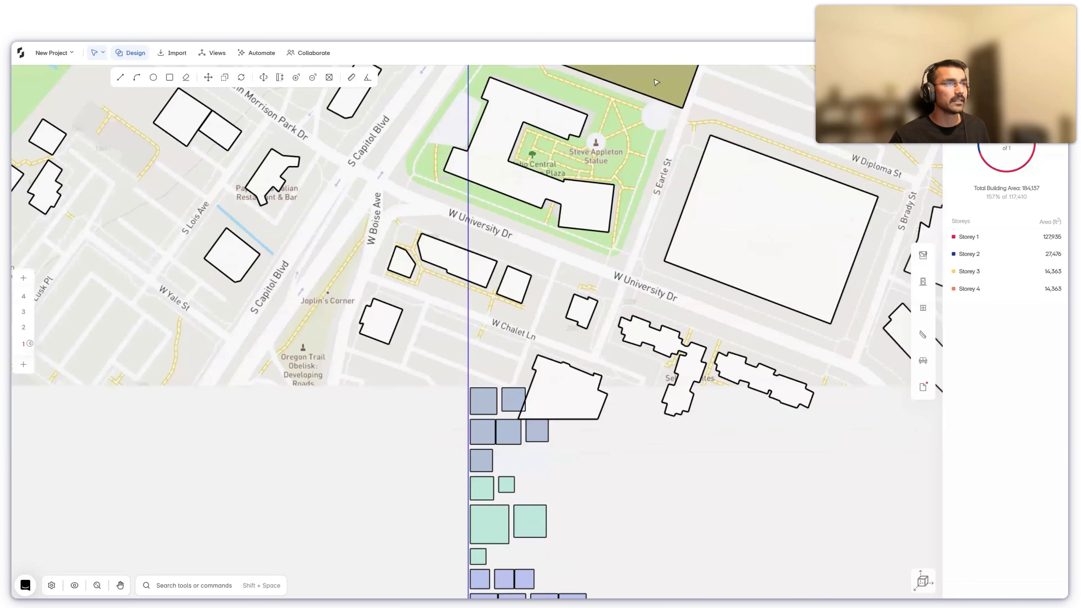
scroll(609, 227, "up", 5)
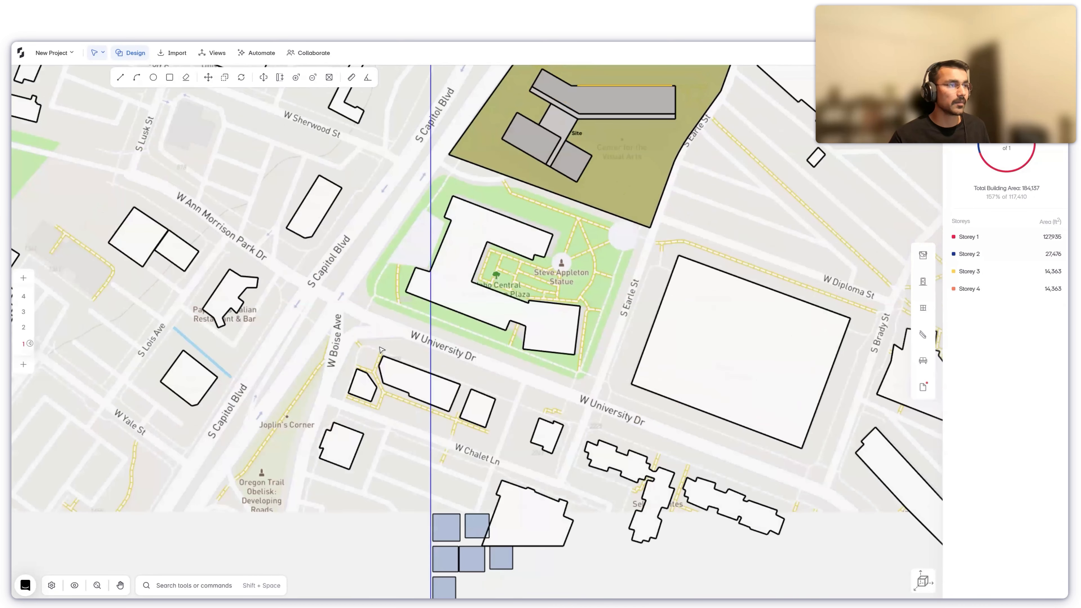
scroll(698, 298, "up", 2)
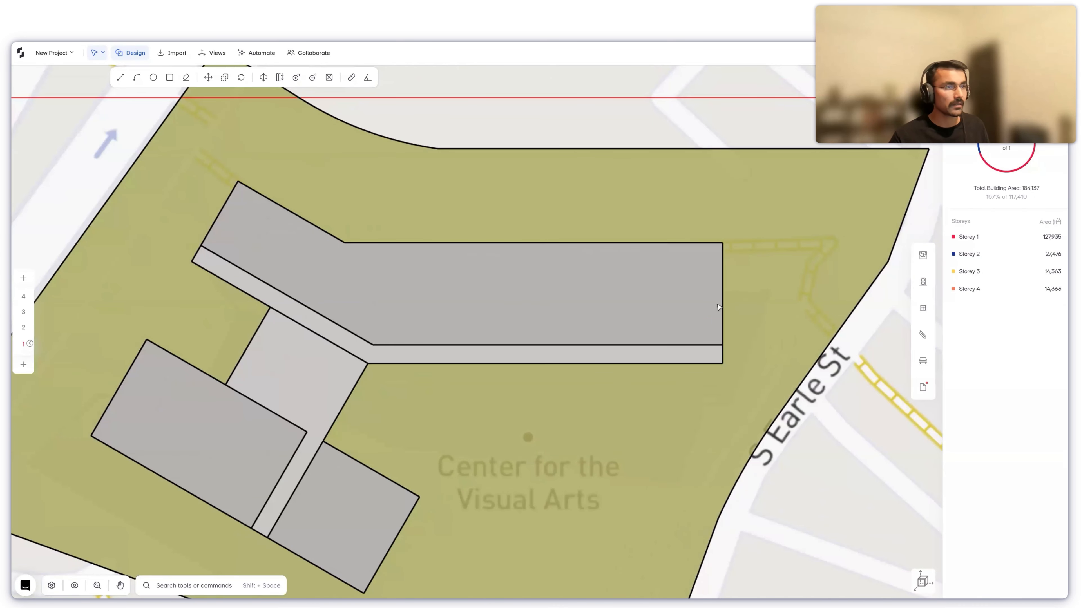
- Measure the depth of the large northern wing along its east edge
key("t")
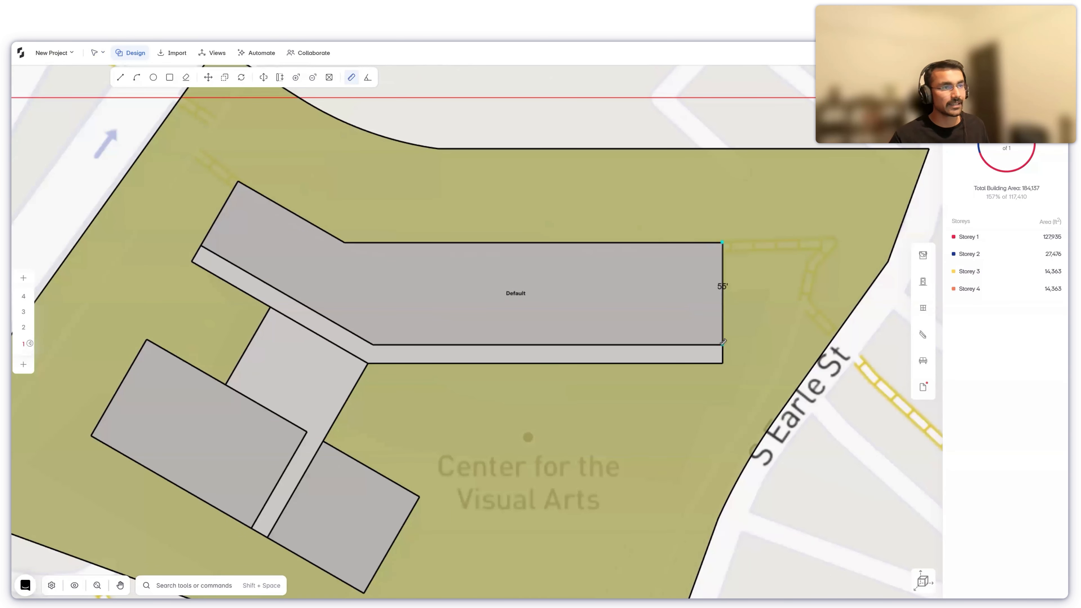
key("Escape")
scroll(667, 311, "down", 3)
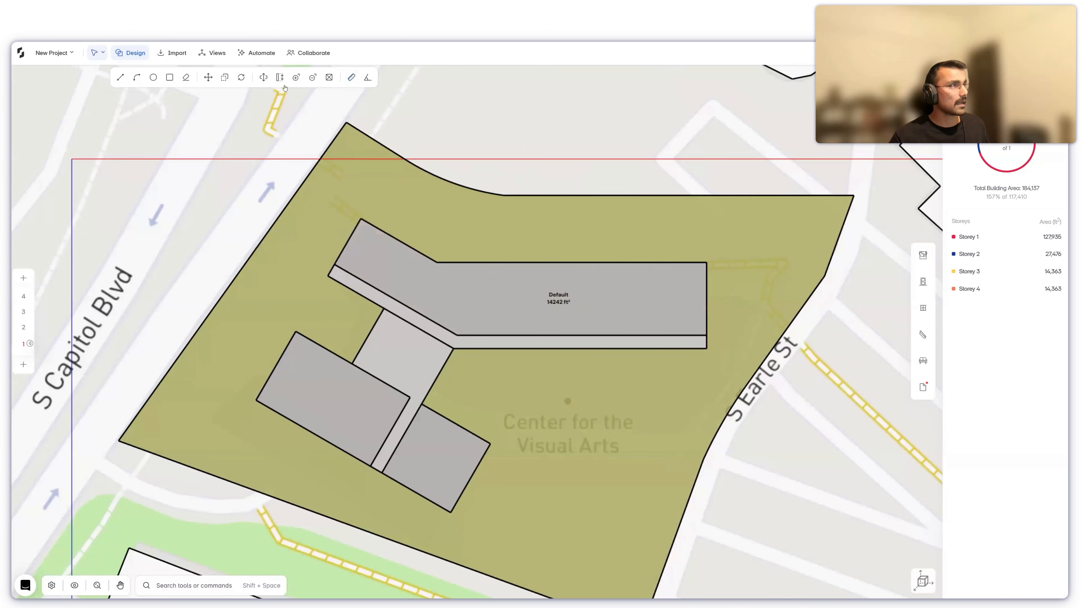
scroll(564, 173, "down", 2)
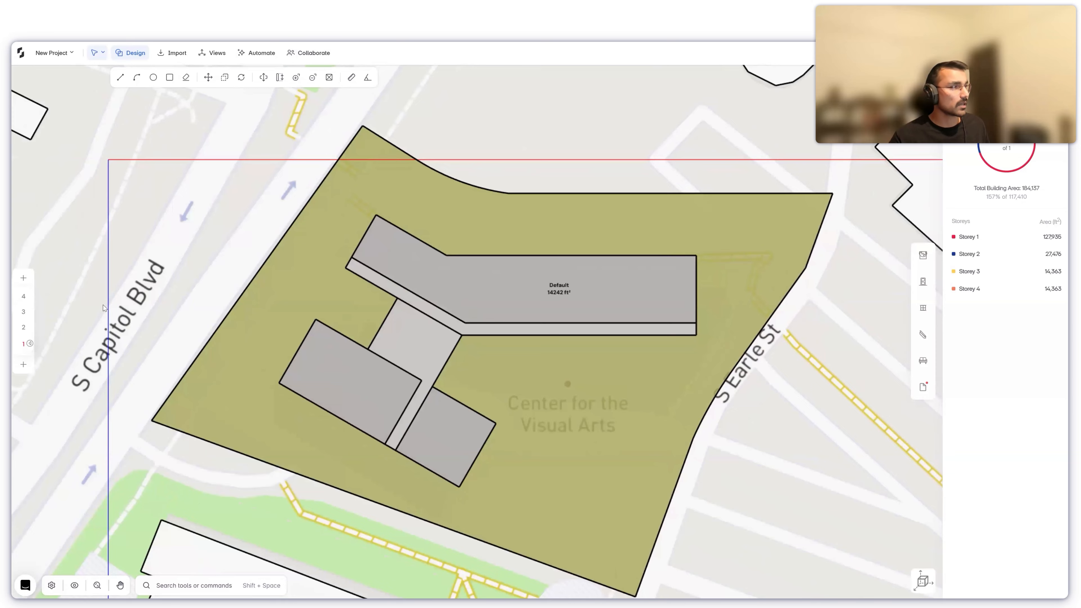
- Switch to the Program Data spreadsheet and select the Foundry's department cell, A5
key("alt+Tab")
scroll(78, 267, "up", 4)
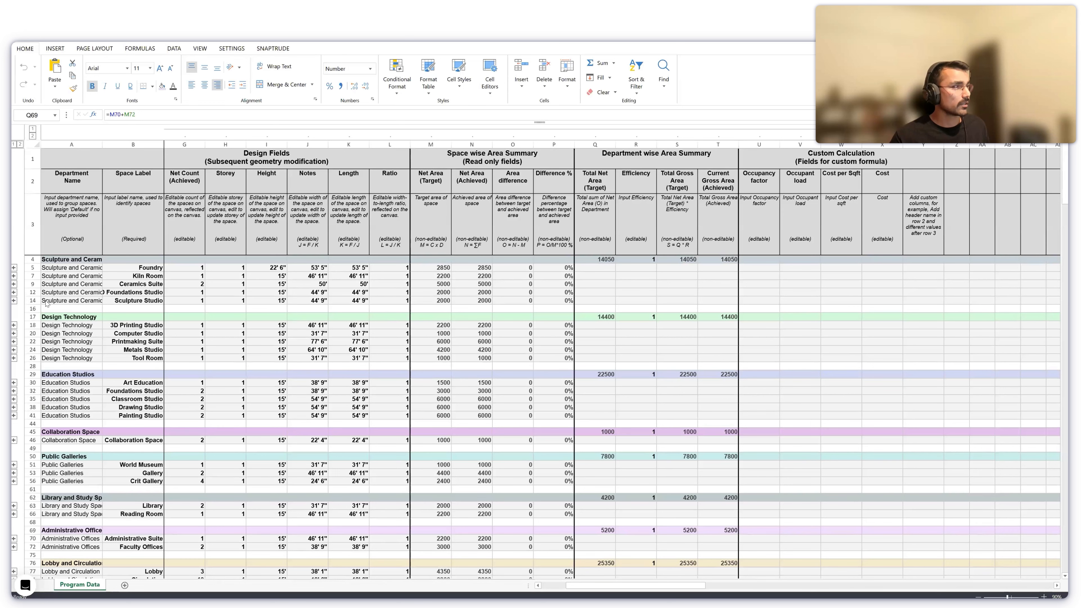
left_click(76, 269)
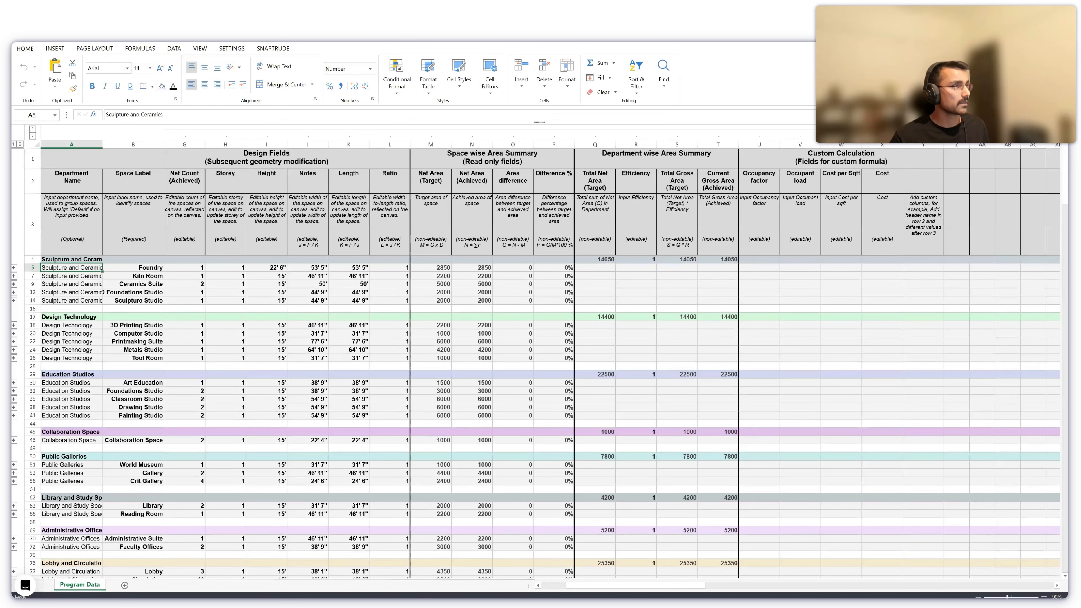
- View the site model side by side with the Program Data spreadsheet
key("alt+Tab")
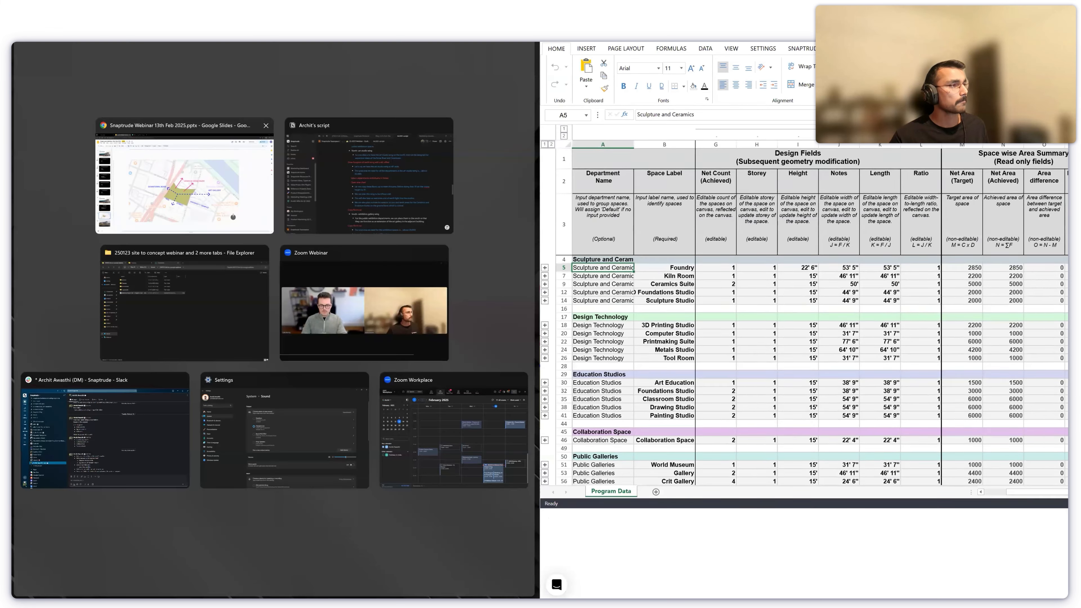
left_click(184, 178)
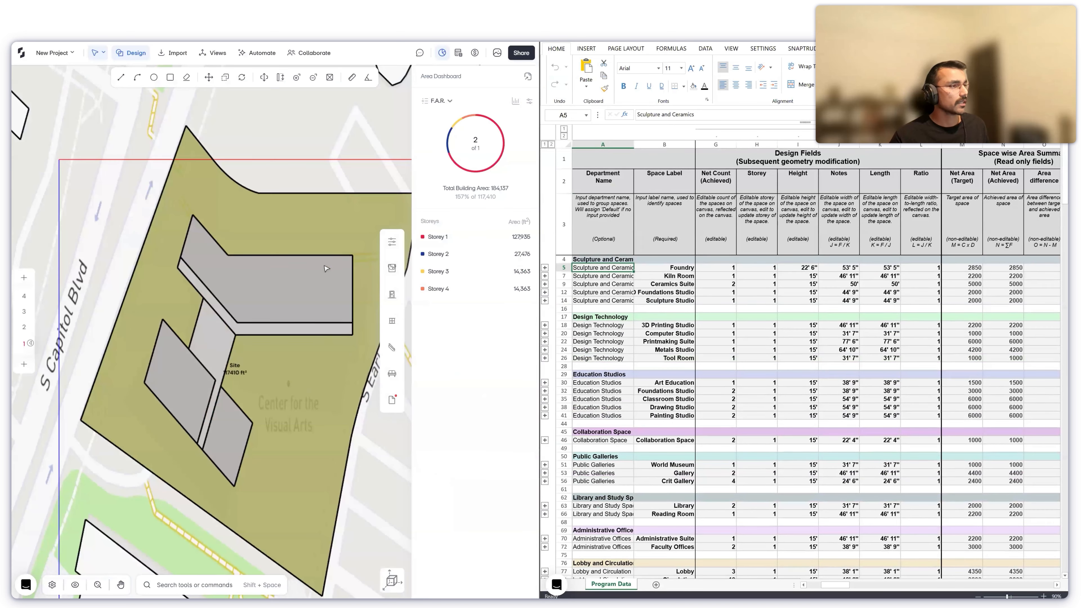
scroll(327, 269, "down", 3)
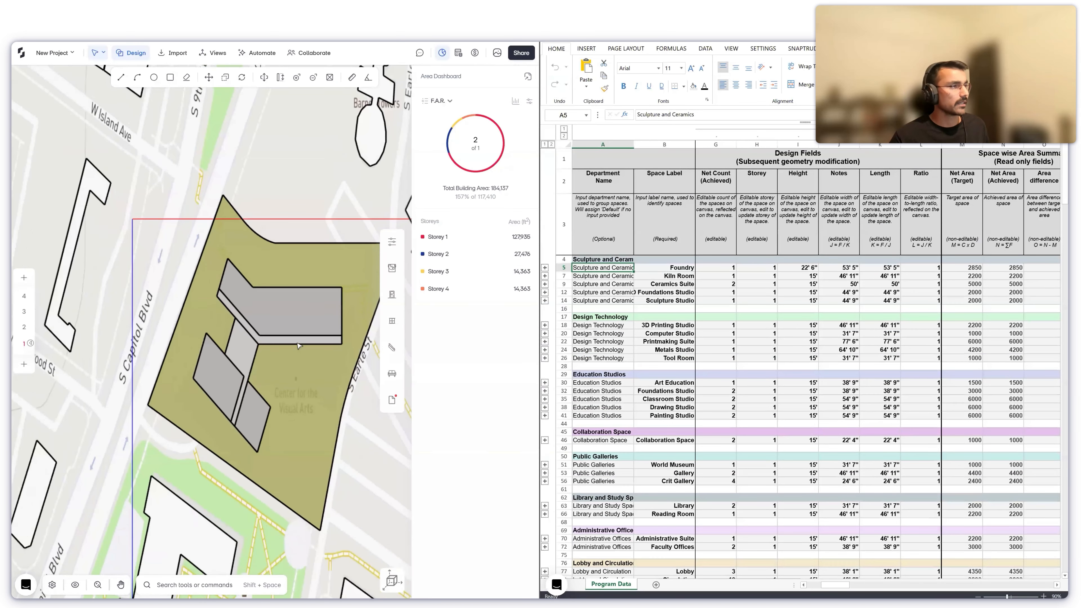
scroll(336, 258, "down", 3)
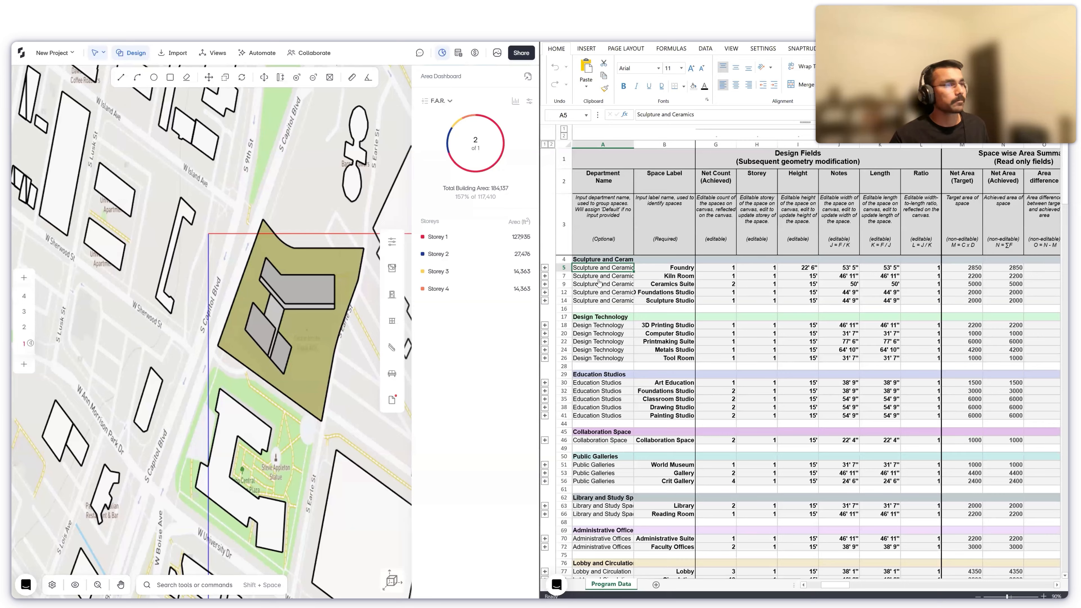
- Maximize the Program Data spreadsheet and set the lengths of the Foundry and the Kiln Room to 55'
key("super+Up")
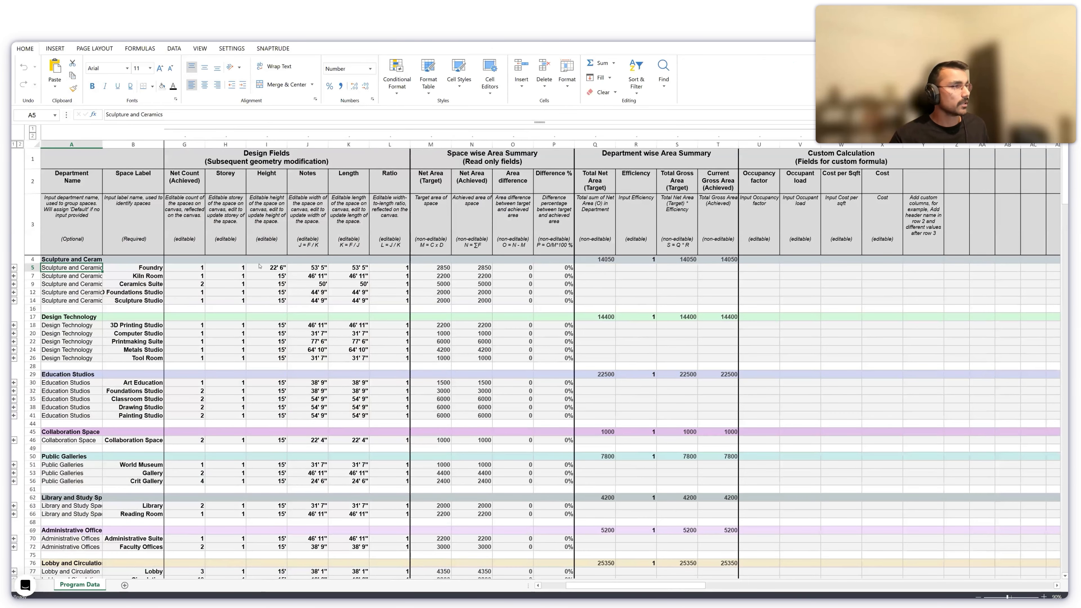
left_click(130, 269)
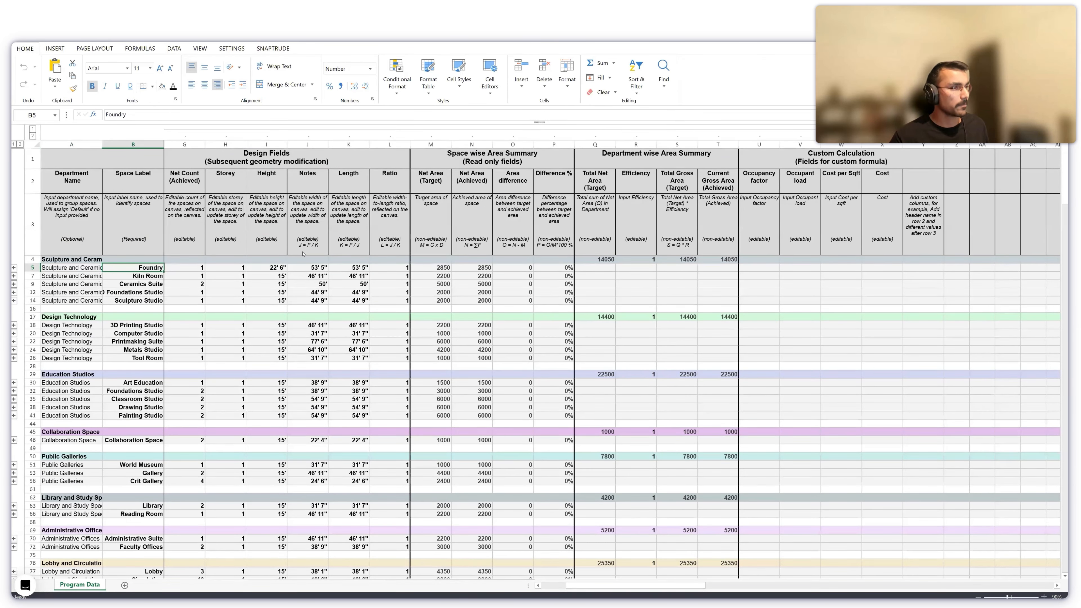
left_click(346, 268)
type("55")
key("Return")
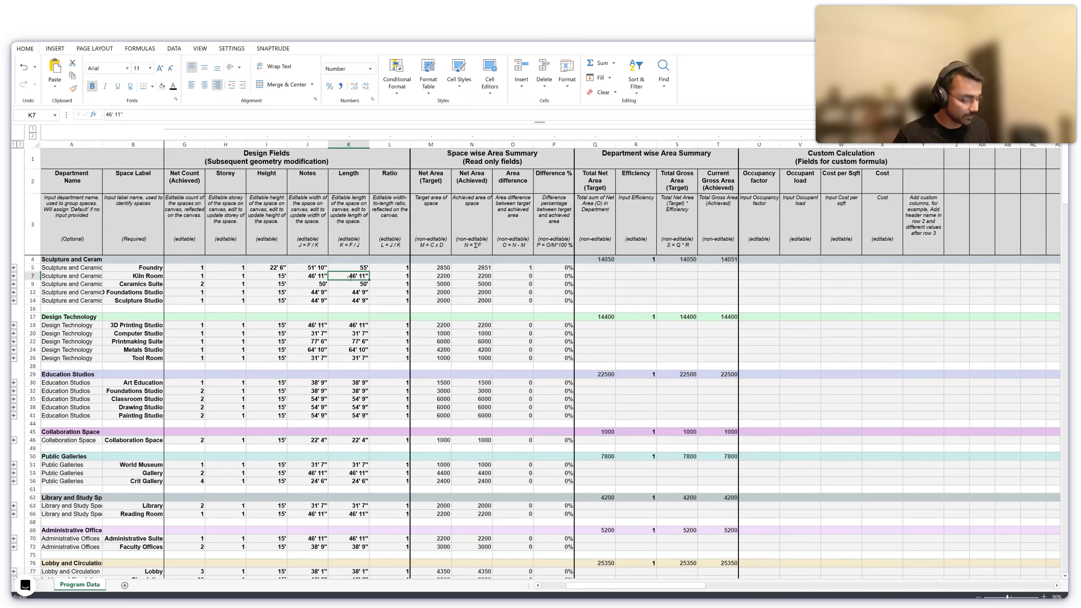
type("55'")
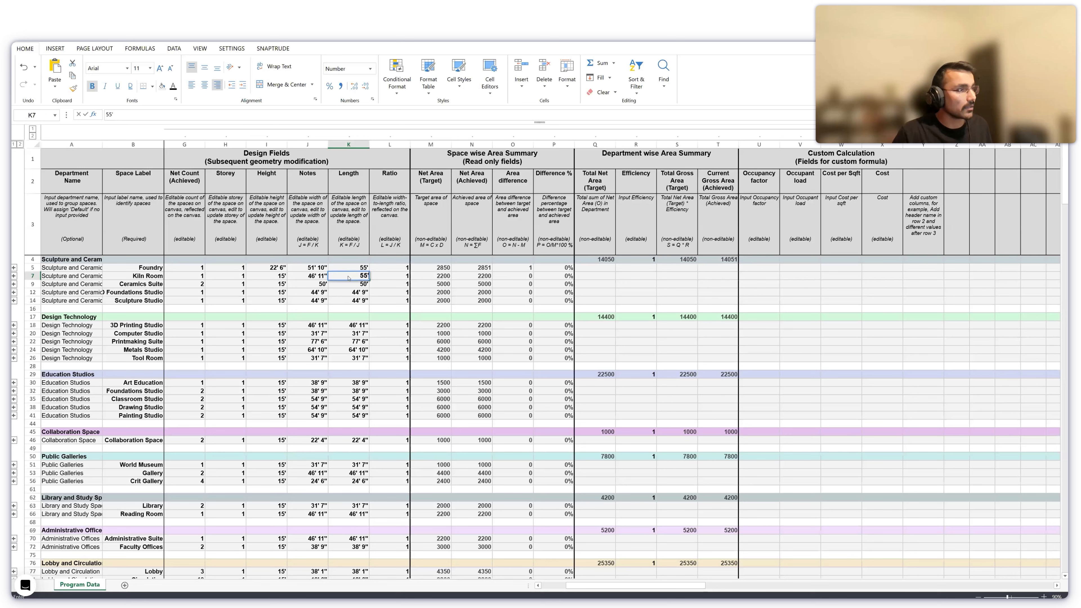
key("Return")
- Set the length of the Ceramics Suite to 55'
type("55'")
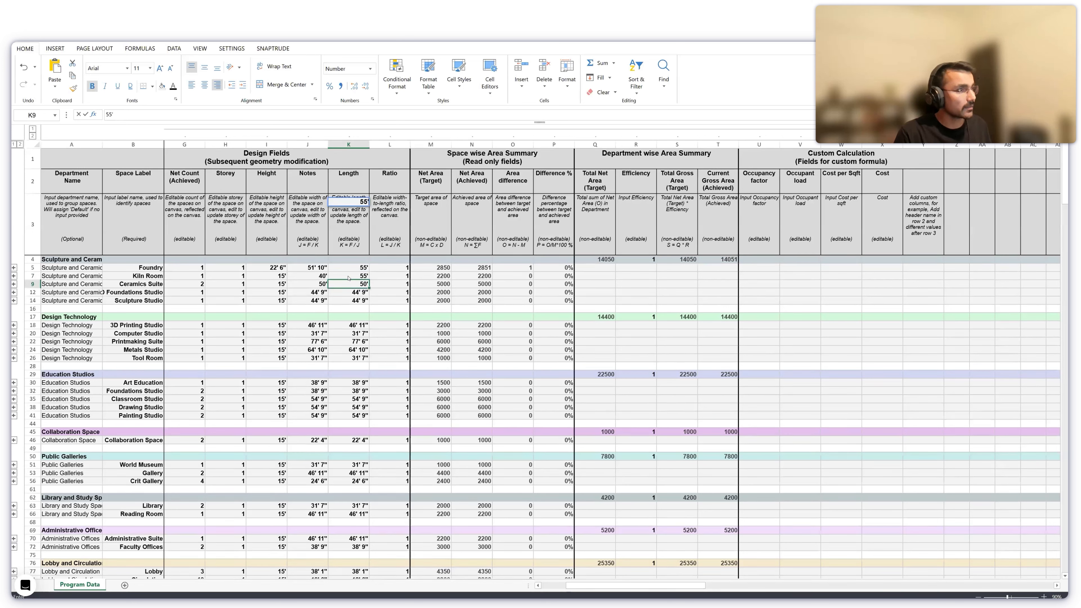
key("Escape")
type("55")
key("Return")
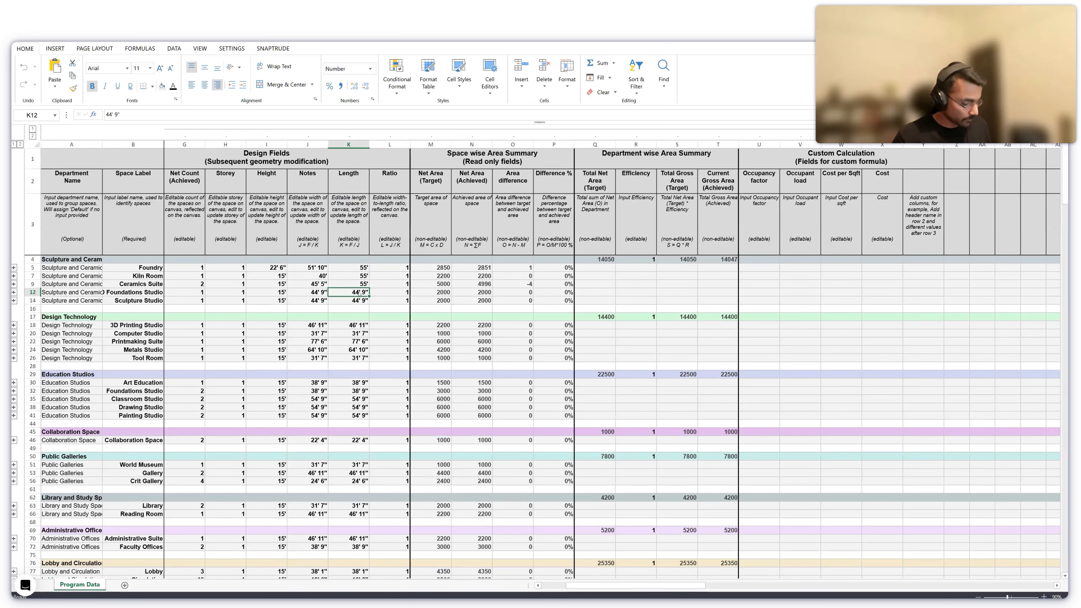
- Set the lengths of the Sculpture and Ceramics department's Foundations Studio and Sculpture Studio to 55'
type("55'")
key("Return")
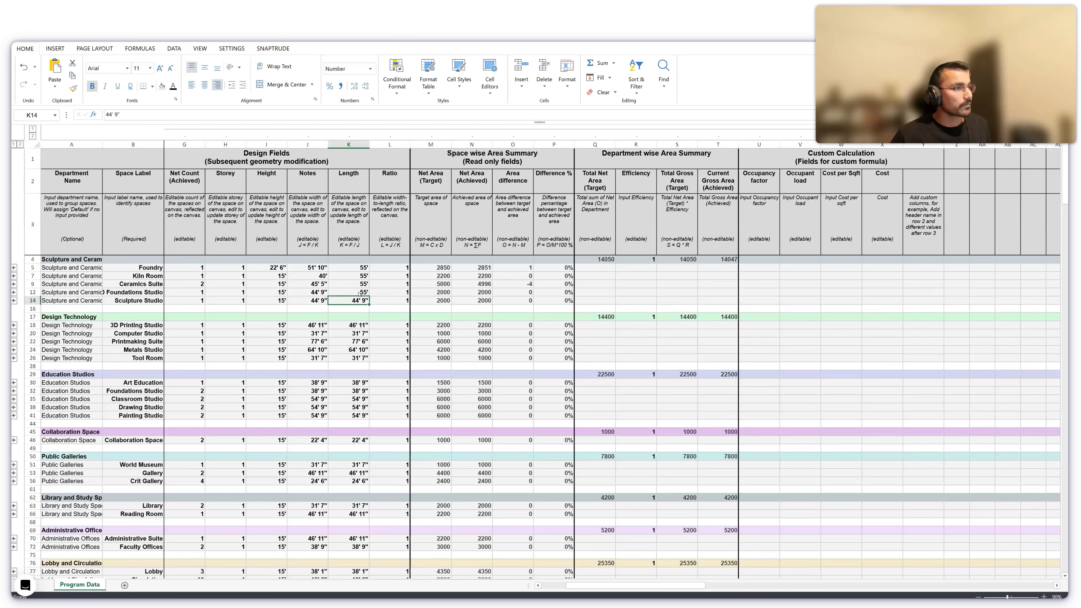
type("55'")
key("Return")
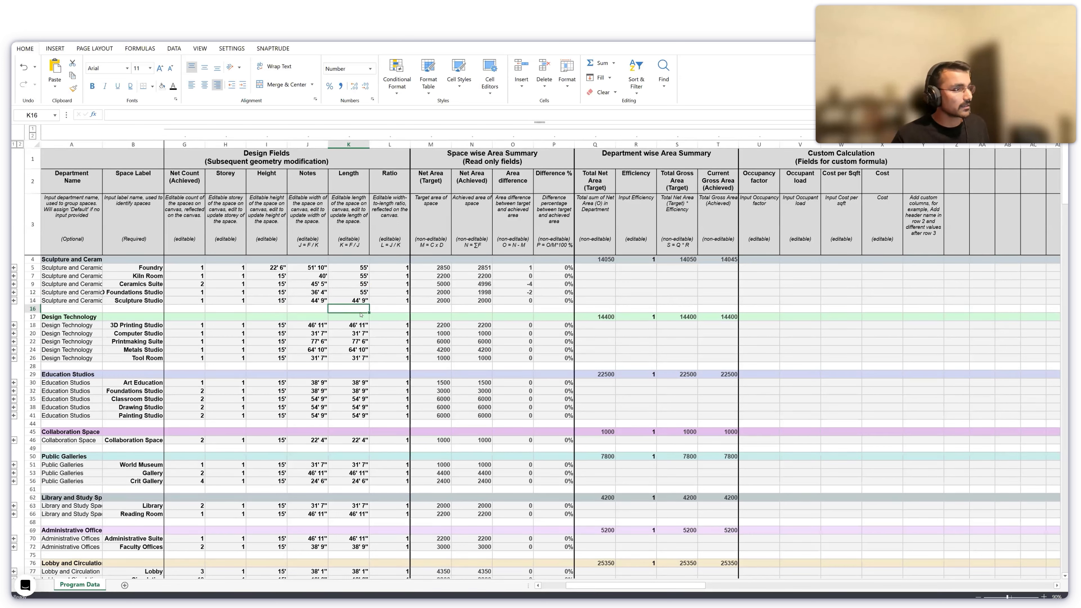
left_click(358, 325)
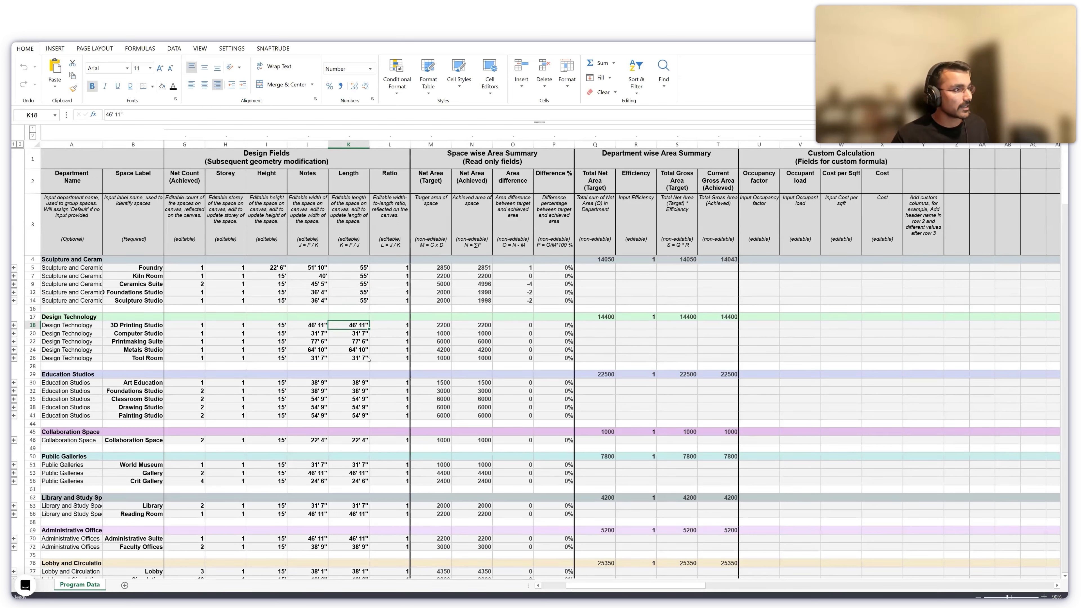
left_click(354, 300)
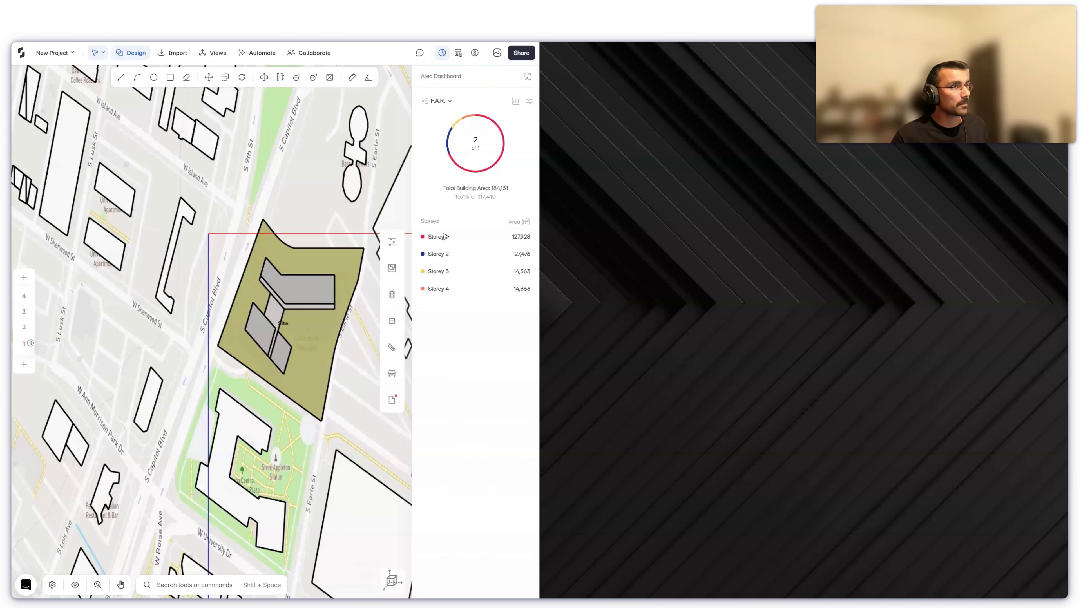
- Switch back to the model at full size and inspect the resized Sculpture and Ceramics blocks south of the map
key("super+Up")
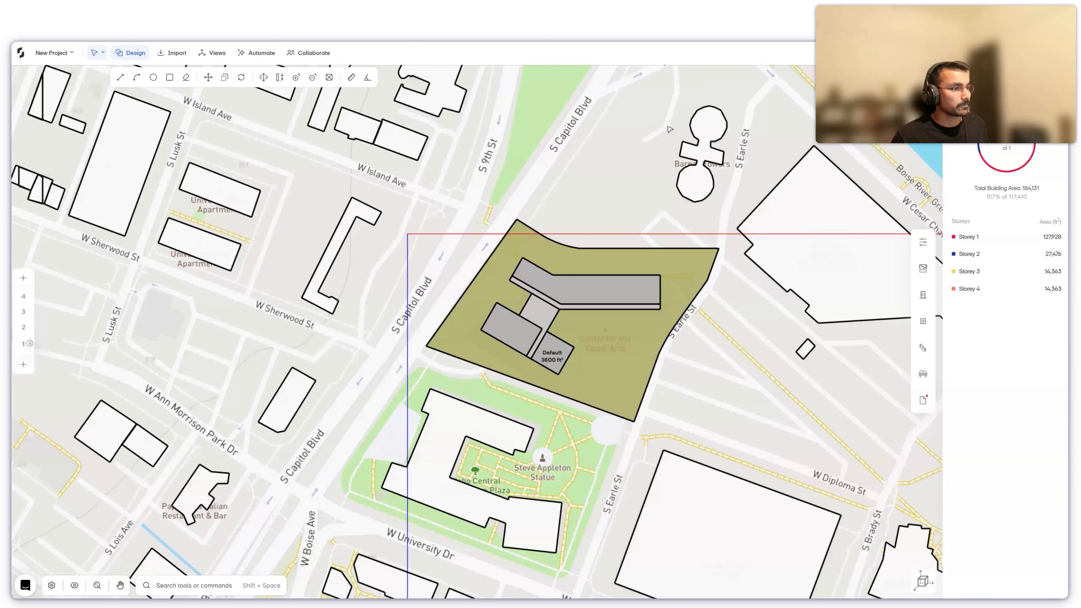
scroll(556, 495, "down", 5)
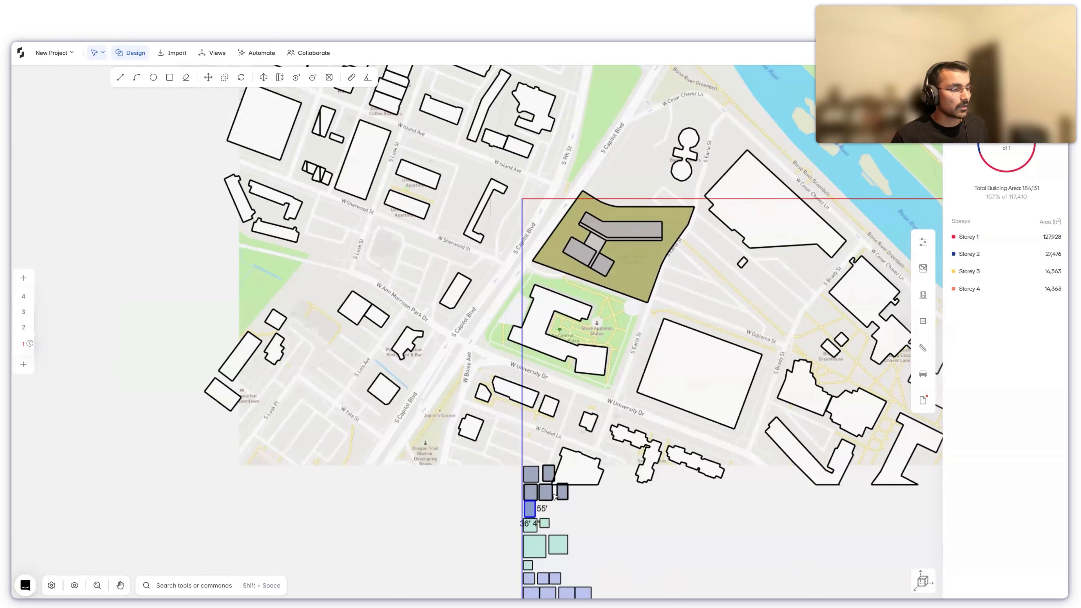
scroll(555, 496, "up", 10)
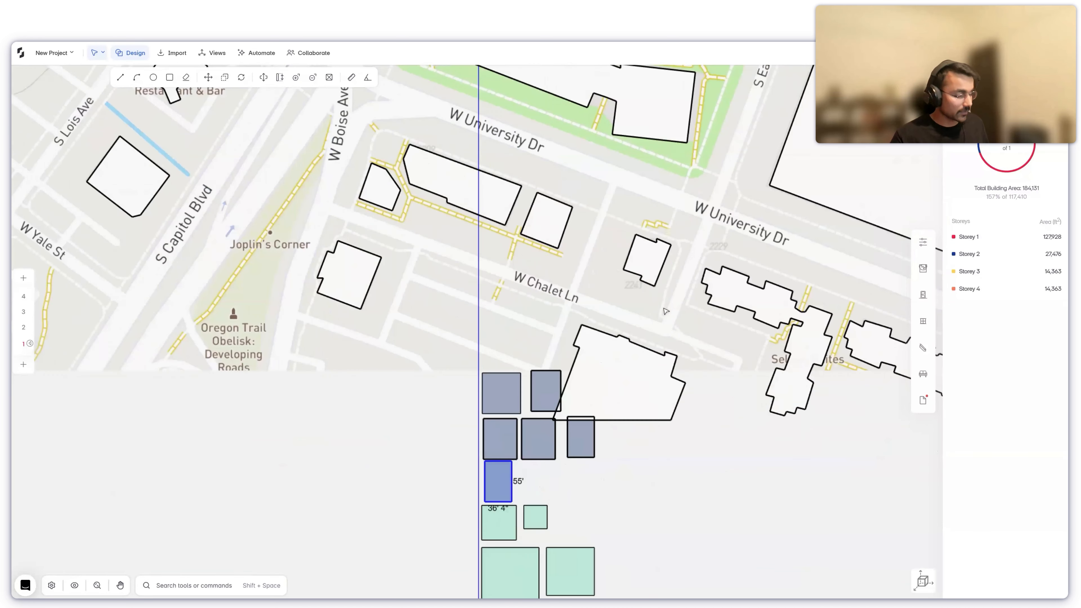
left_click_drag(680, 475, 394, 275)
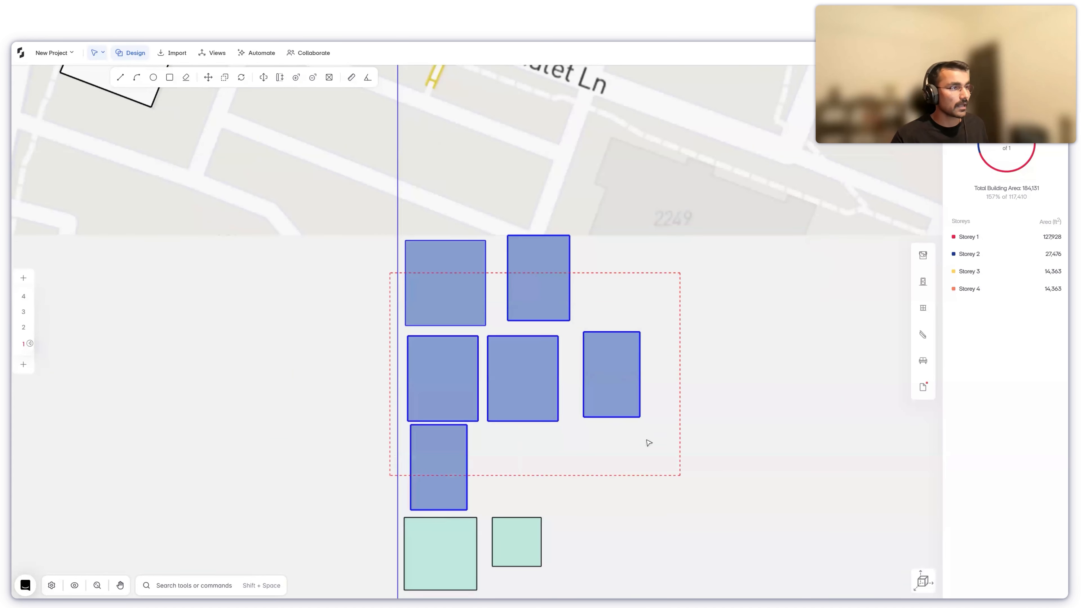
left_click(921, 251)
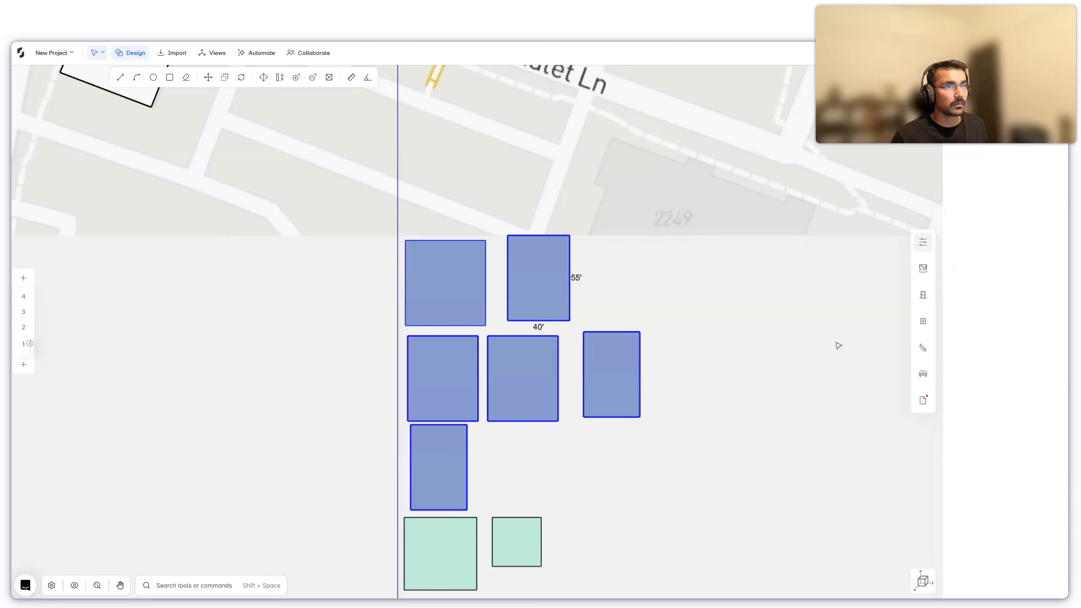
left_click(774, 372)
- Move the 40' by 55' program block from below the map onto the site, into the east end of the long bar building
key("m")
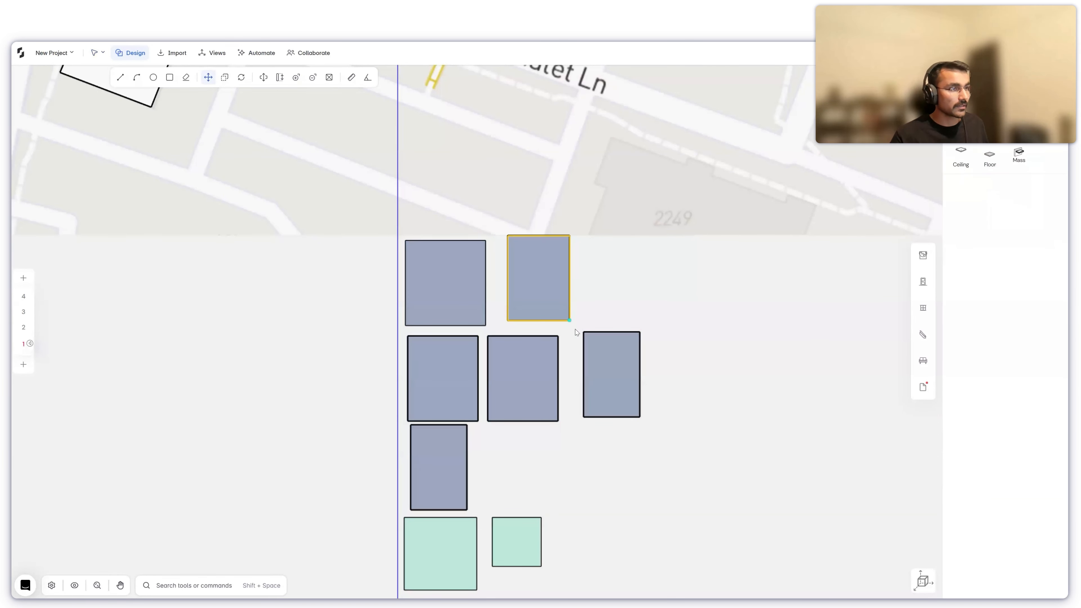
left_click(569, 320)
scroll(643, 496, "down", 5)
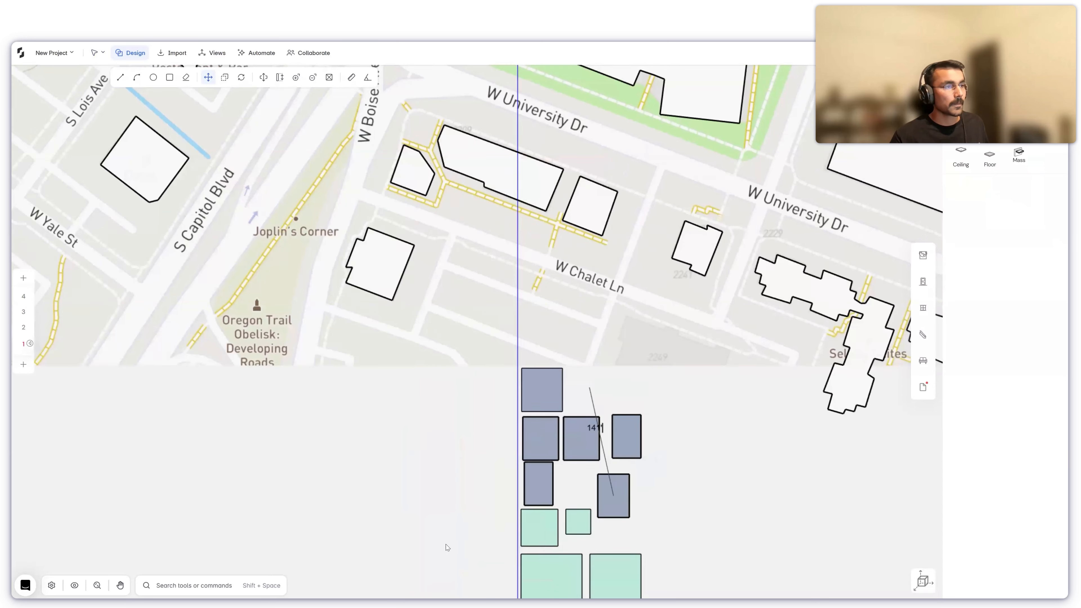
scroll(567, 279, "down", 5)
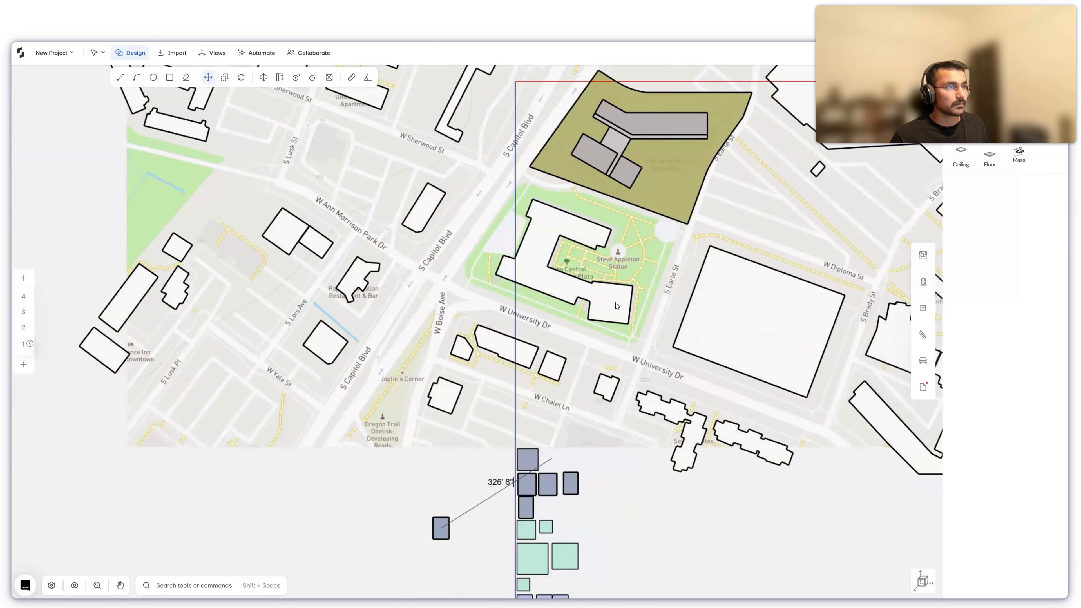
scroll(617, 304, "down", 3)
scroll(617, 306, "up", 2)
scroll(618, 307, "up", 3)
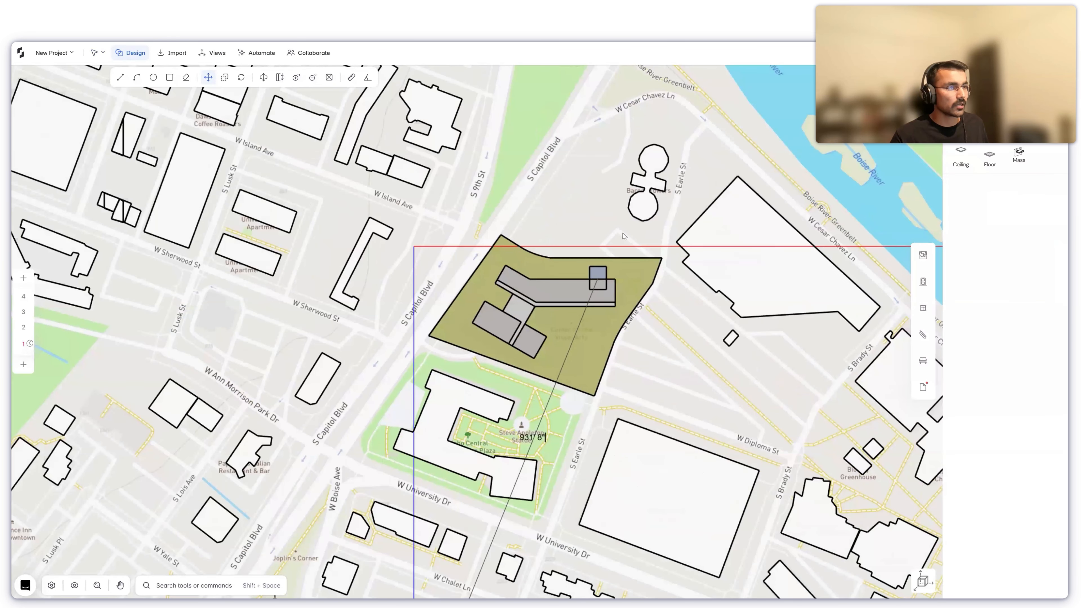
scroll(608, 295, "up", 3)
left_click(607, 288)
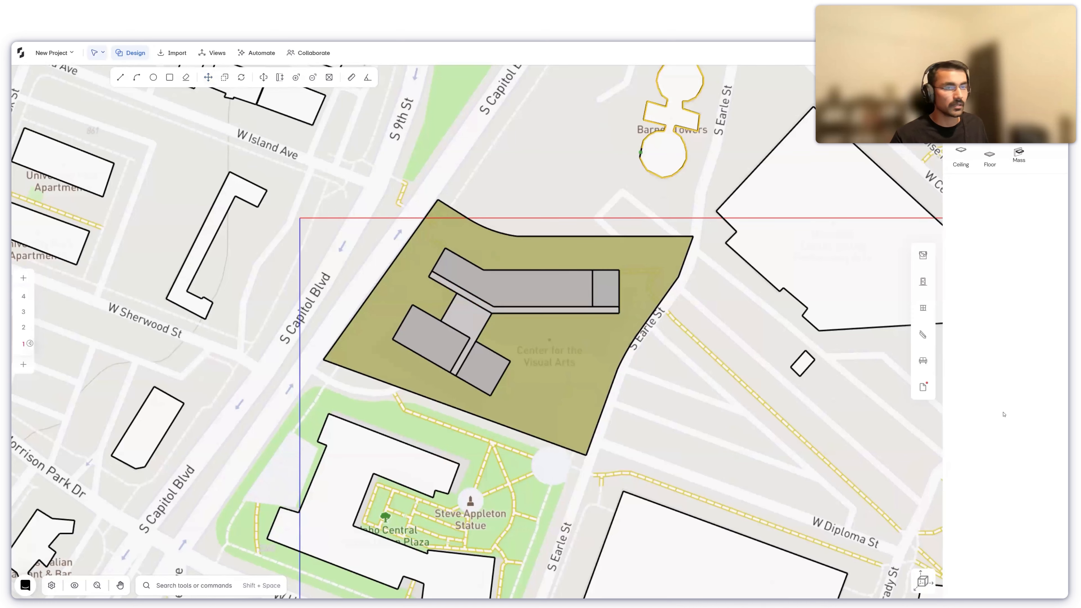
- Hide the imported topography files terrain-1 and buildings-1
scroll(923, 392, "down", 1)
scroll(922, 391, "down", 2)
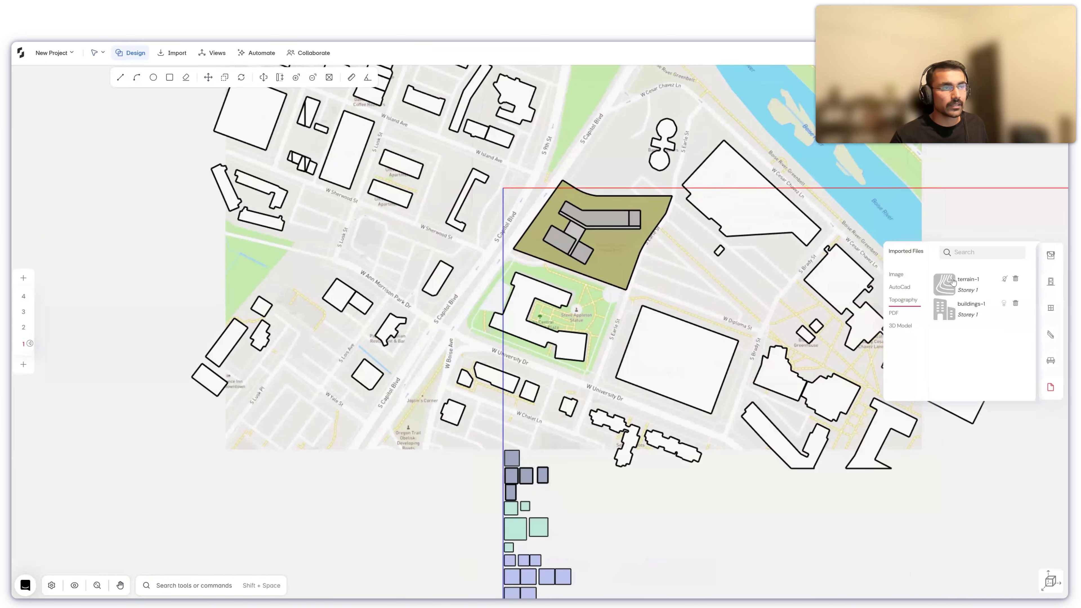
left_click(1004, 278)
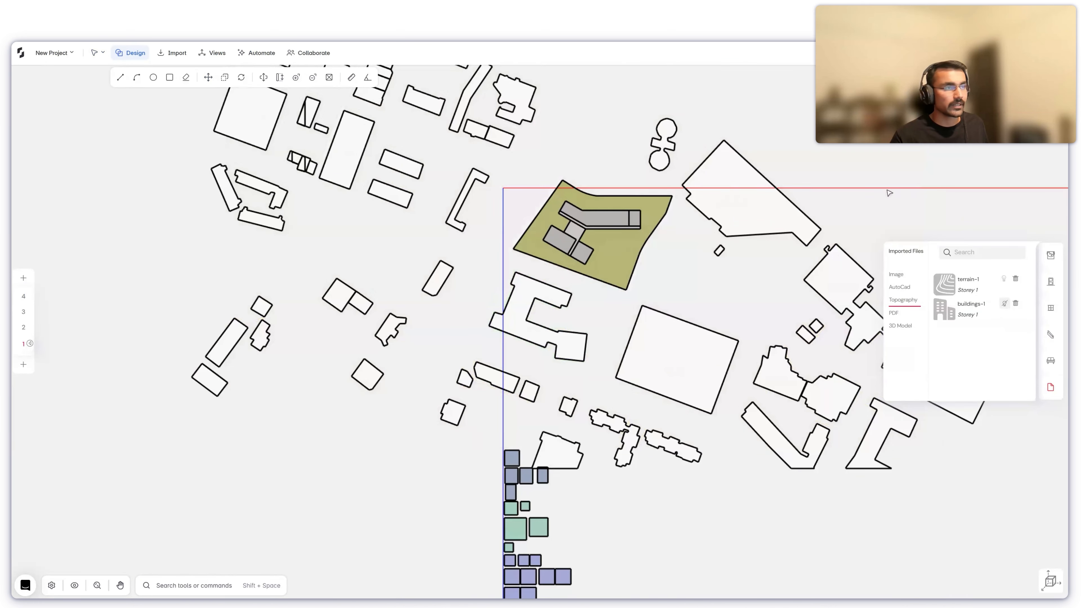
left_click(1004, 304)
- Select all the remaining program blocks and move them together north, close beside the site
scroll(862, 164, "down", 5)
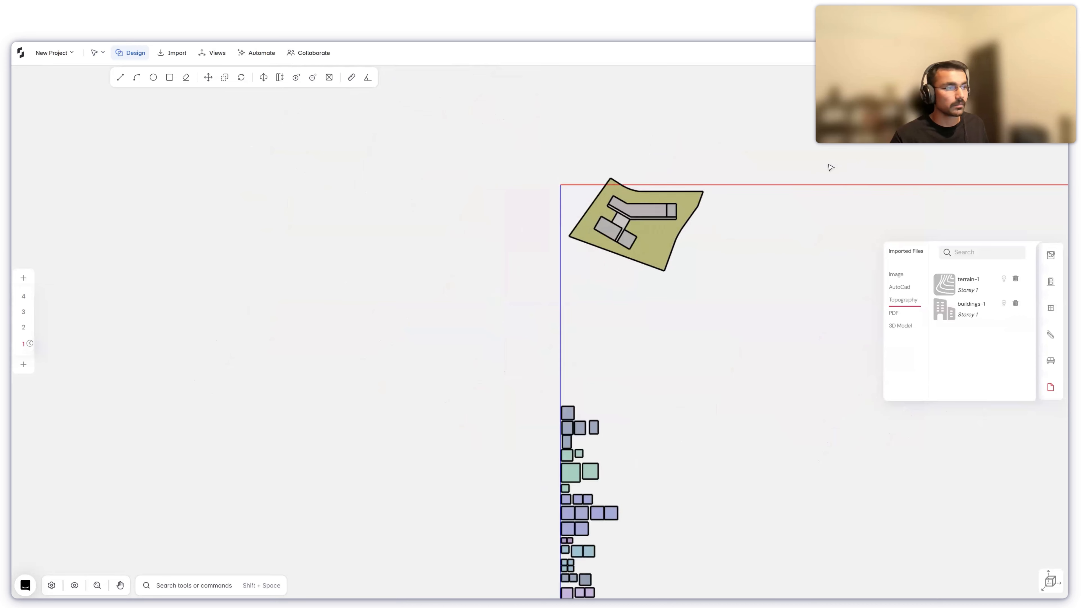
left_click_drag(776, 528, 775, 525)
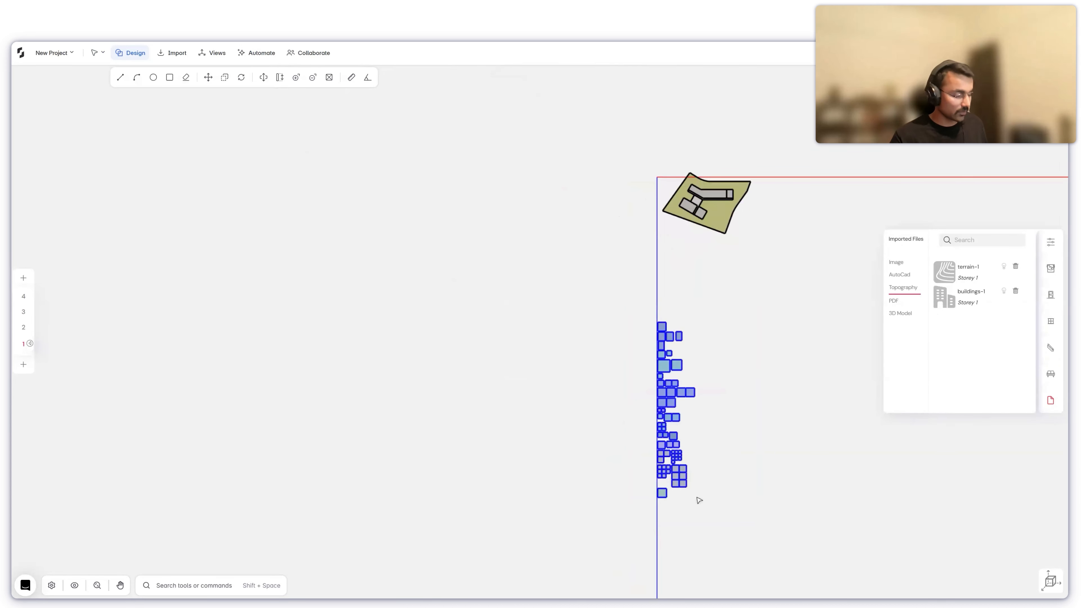
key("m")
left_click(667, 371)
scroll(732, 180, "up", 5)
key("Escape")
- Lock the storey 1 mass of the long bar building on the site
scroll(688, 202, "up", 5)
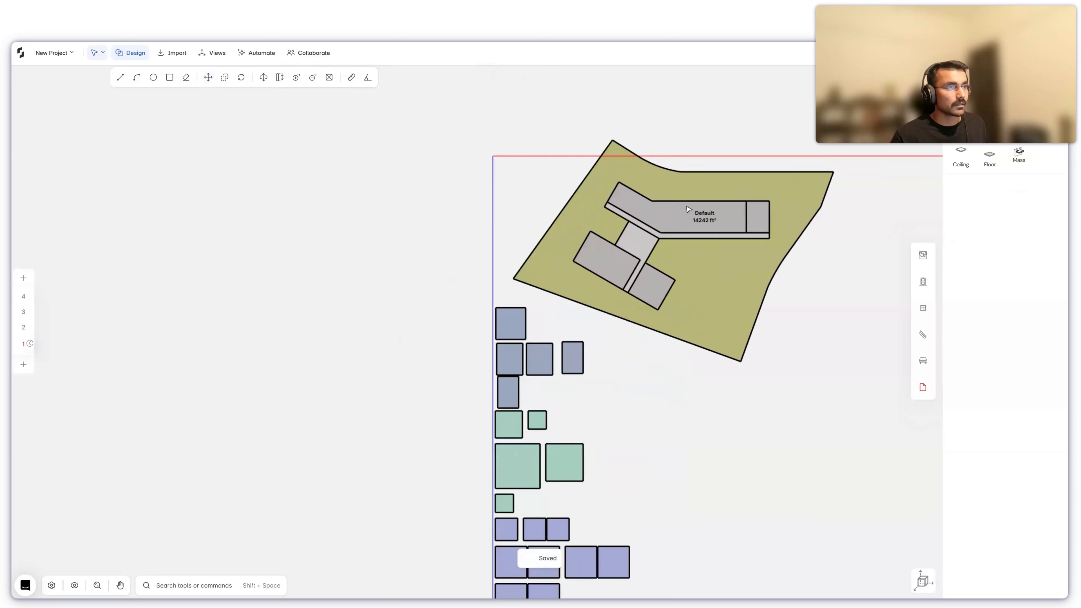
left_click(688, 210)
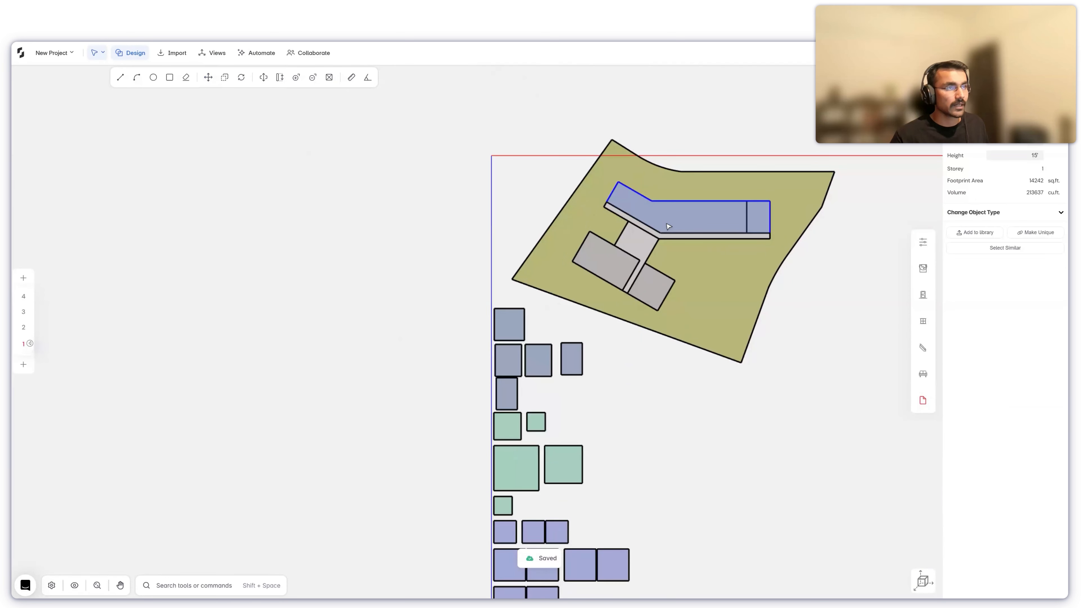
right_click(674, 232)
key("Escape")
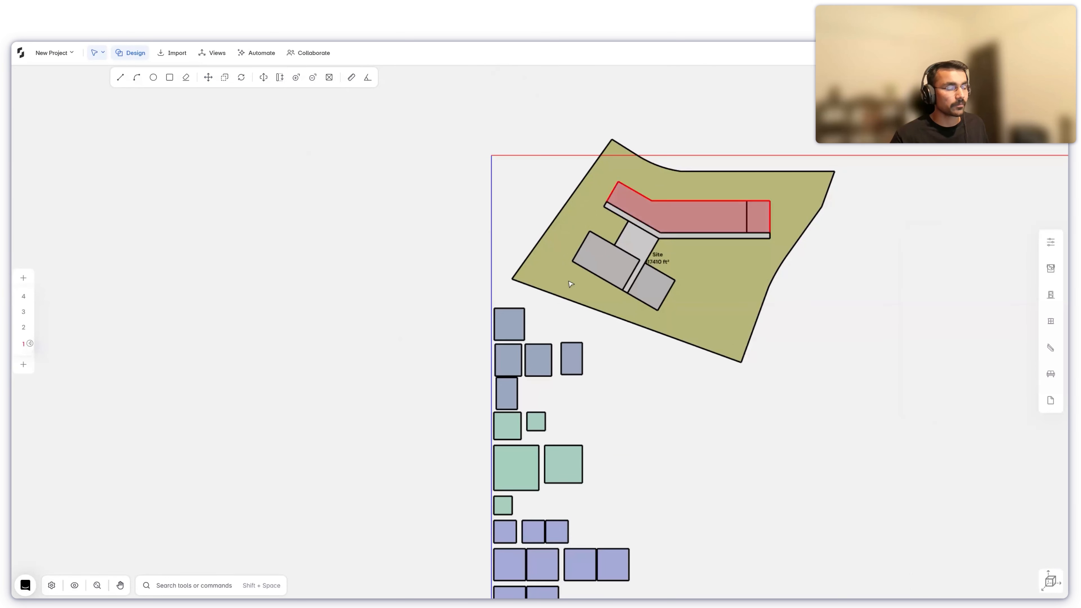
- Place the Foundry and the narrow block at the end of its neighbouring row side by side along the corridor, west of the placed block
scroll(555, 340, "up", 5)
middle_click_drag(515, 382, 468, 448)
key("m")
left_click(445, 440)
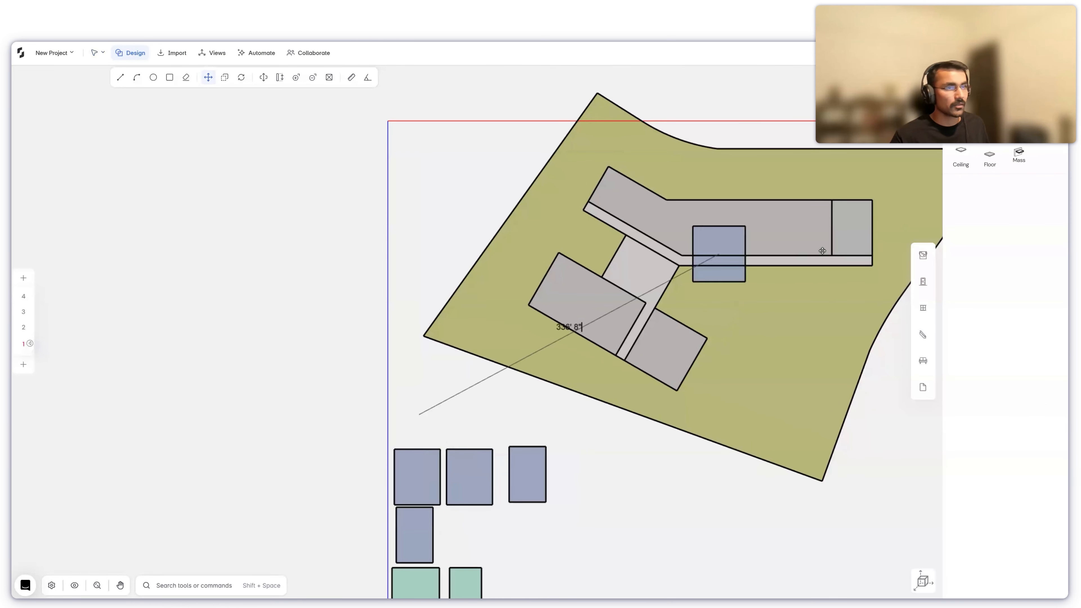
left_click(832, 256)
left_click(546, 502)
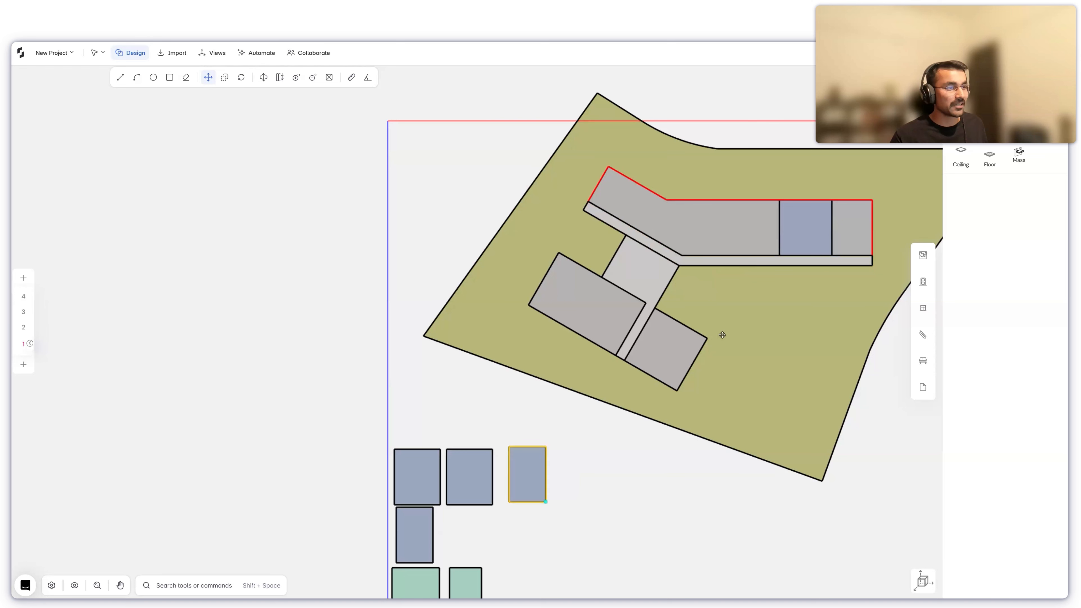
left_click(780, 254)
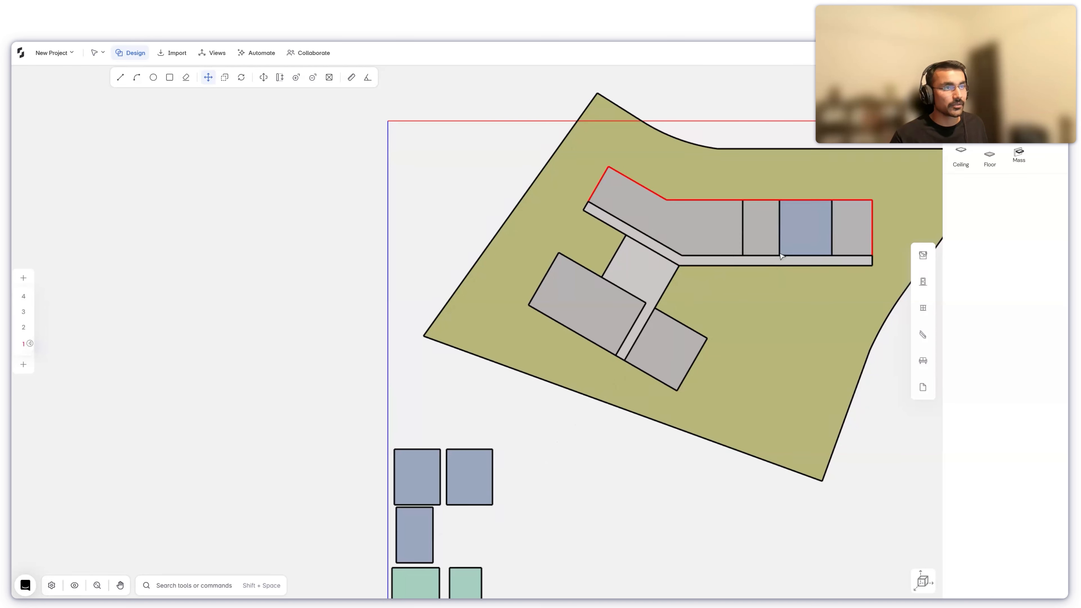
- Hide the locked storey 1 mass of the long bar building around the placed program blocks
left_click(685, 234)
right_click(690, 242)
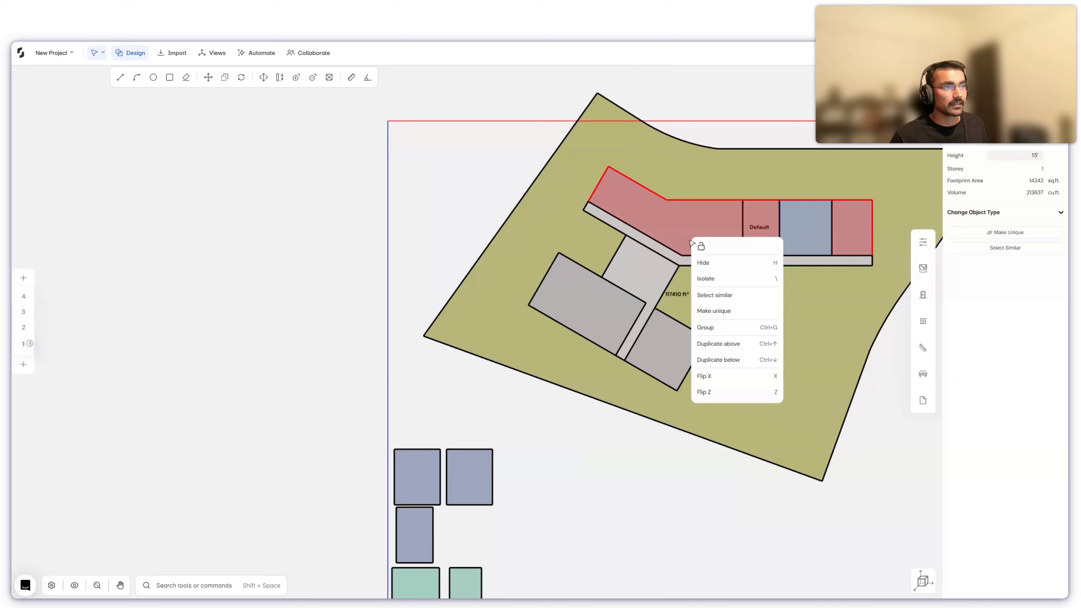
left_click(703, 264)
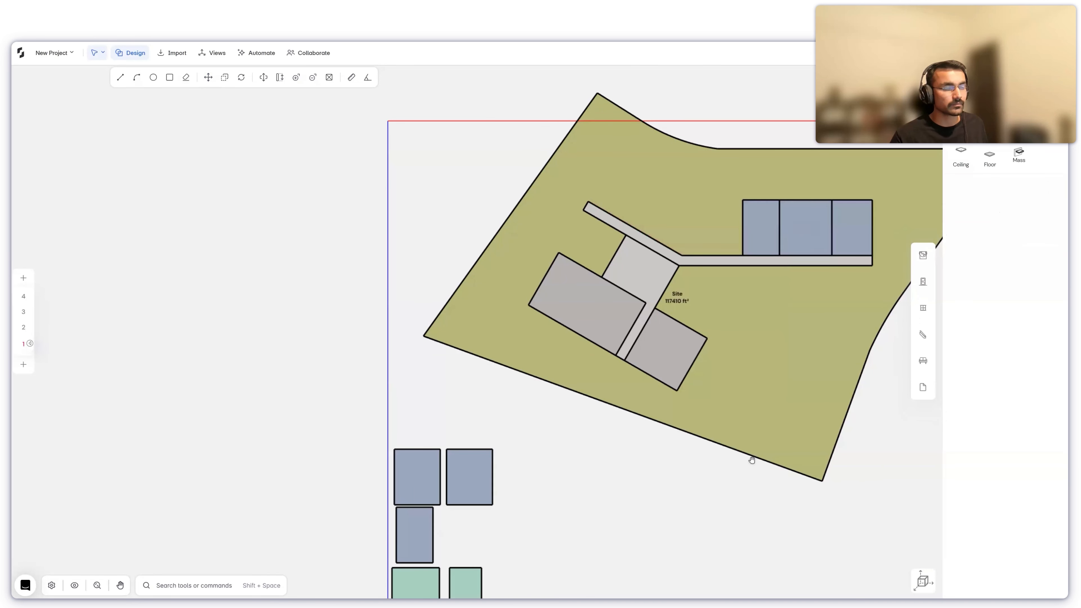
middle_click_drag(751, 460, 641, 518)
scroll(670, 334, "up", 5)
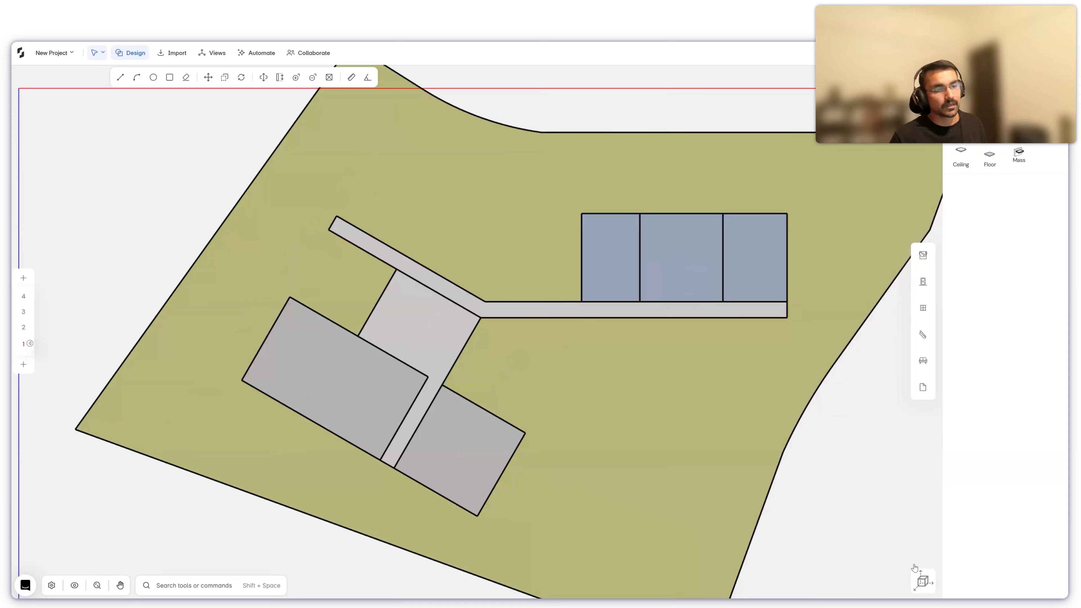
- Switch to the 3D view and set the height of the Foundry block to 15'
left_click(922, 580)
middle_click_drag(746, 423, 471, 468)
middle_click_drag(275, 468, 574, 408)
left_click(352, 425)
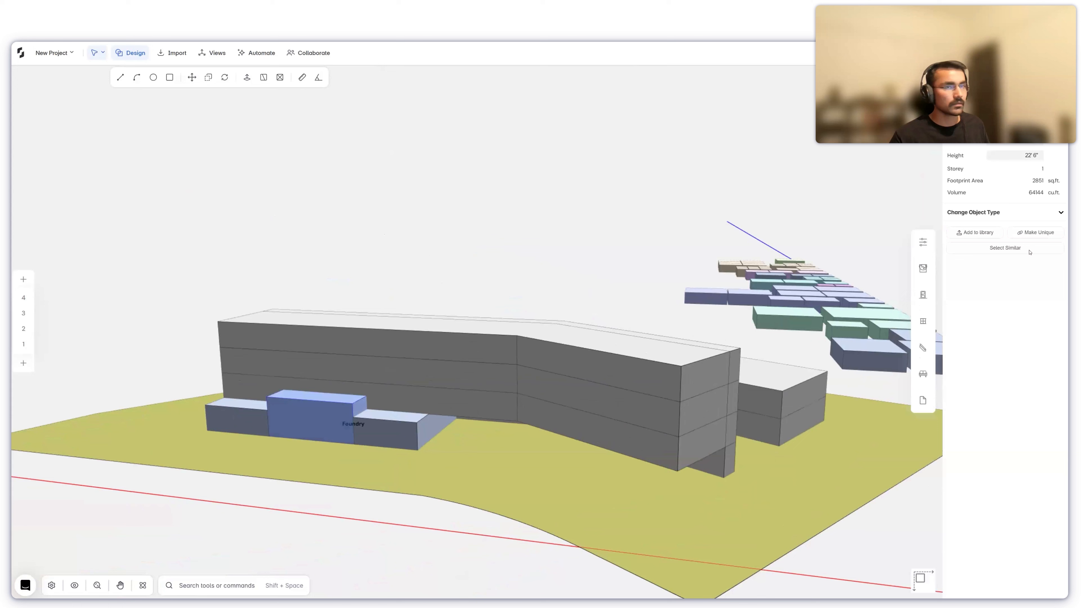
left_click(1031, 156)
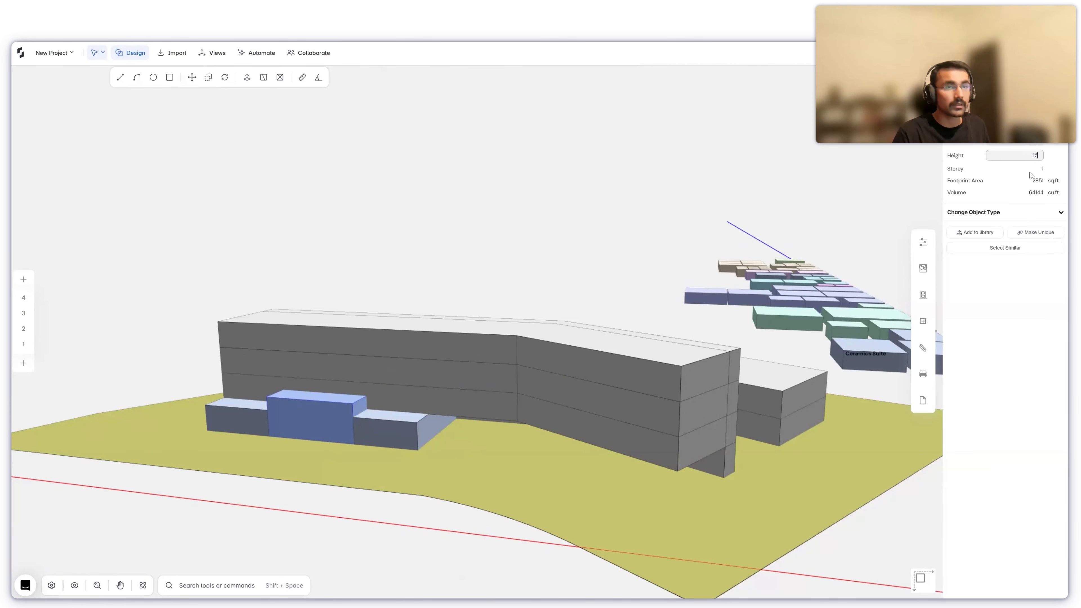
key("Return")
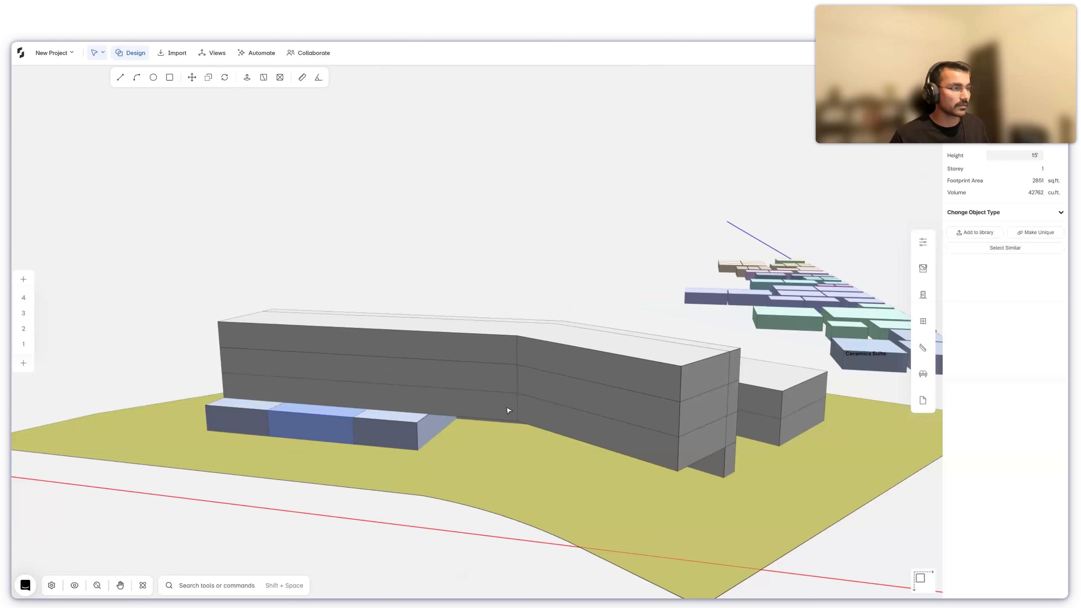
left_click(448, 493)
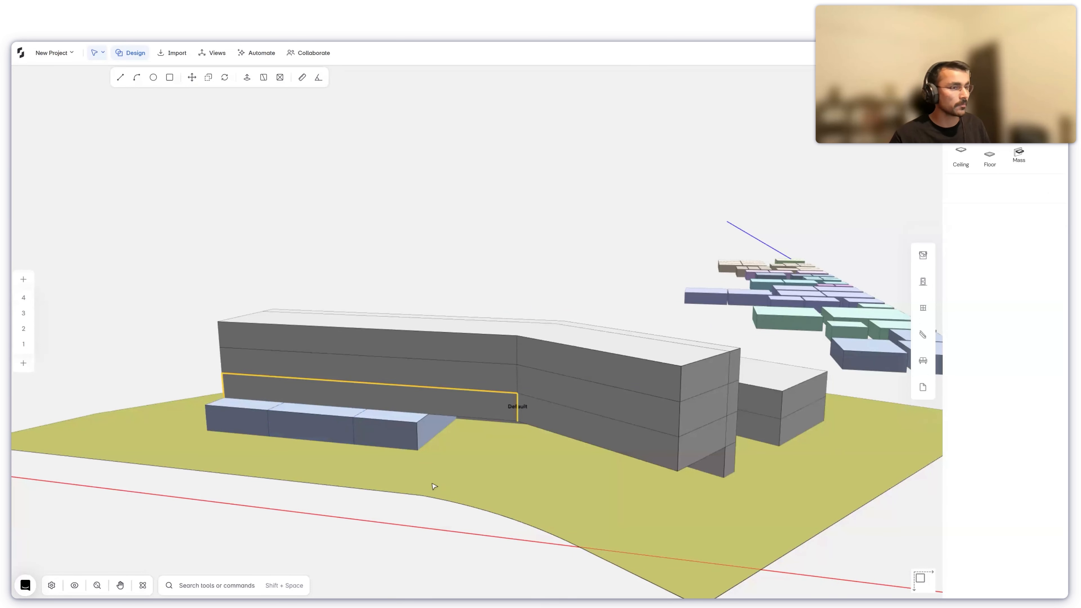
middle_click_drag(572, 408, 500, 464)
scroll(498, 460, "up", 3)
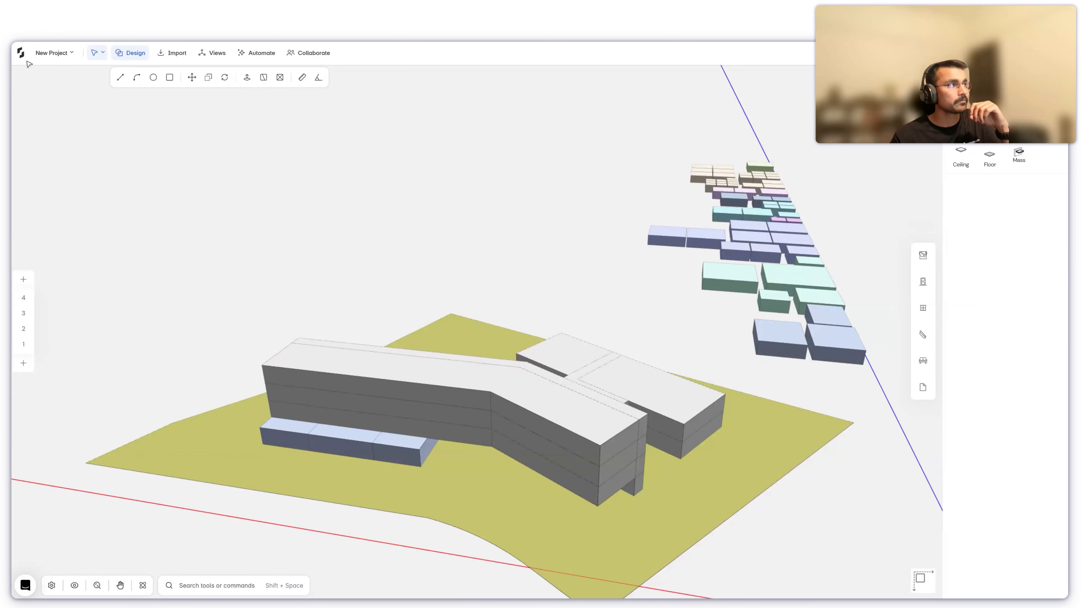
- Leave this project and open the Boise CVA design option model from the team's Progress models folder
left_click(24, 53)
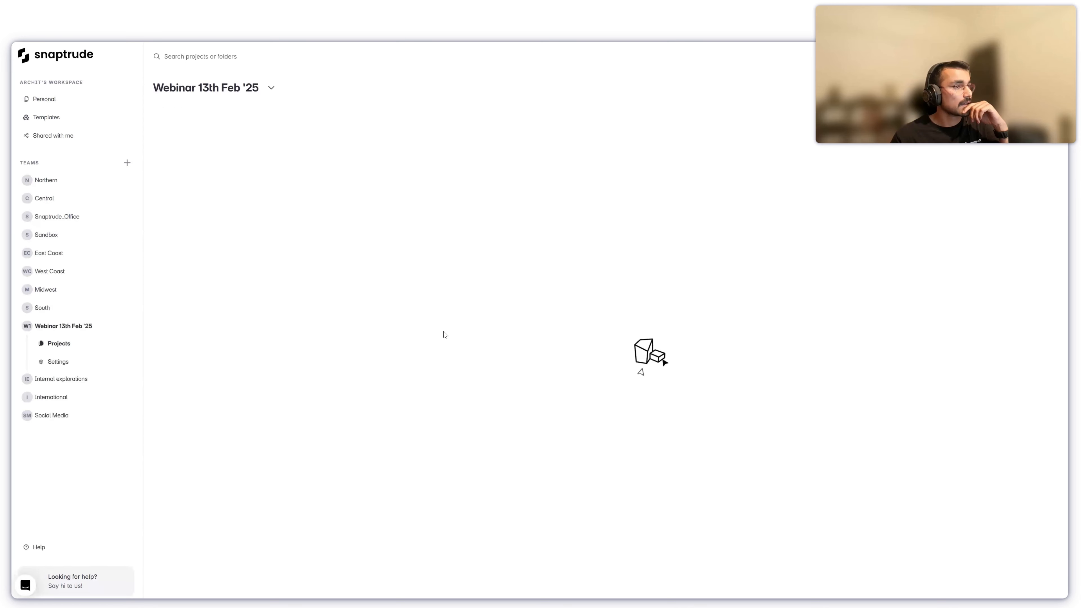
left_click(236, 136)
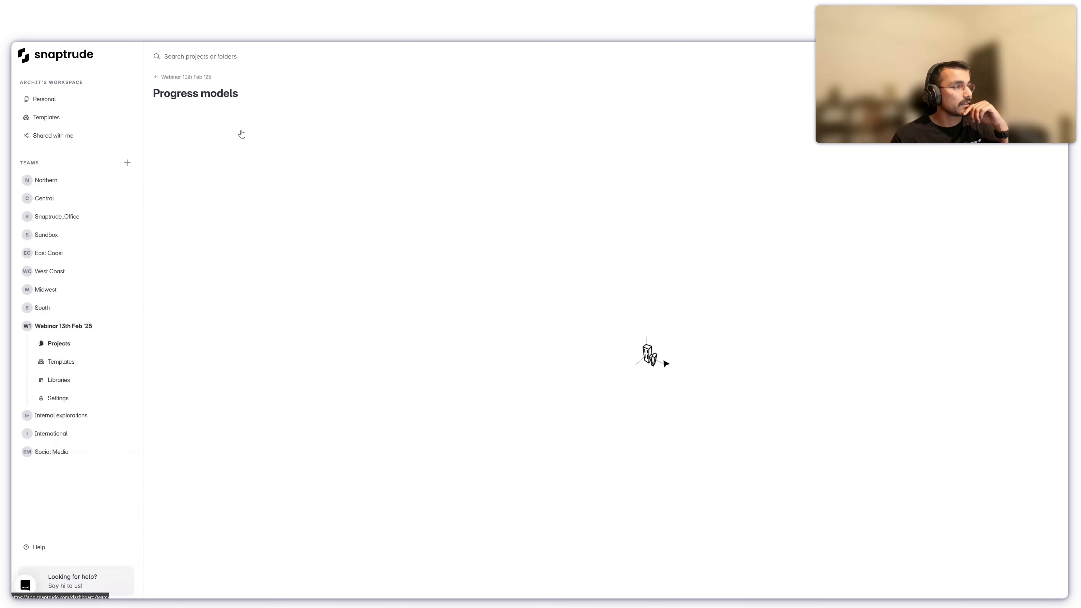
left_click(230, 143)
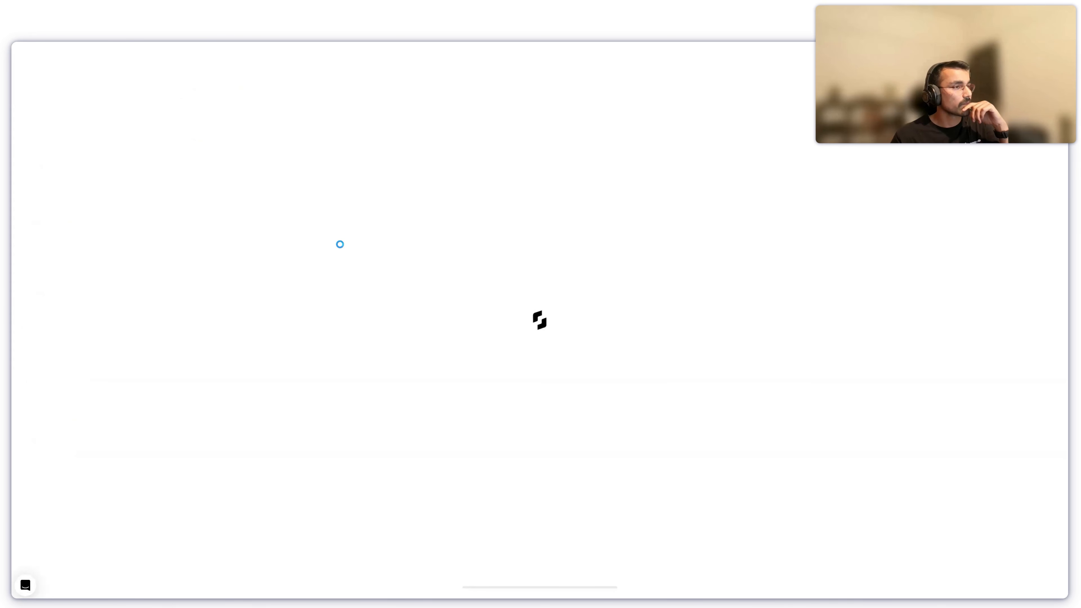
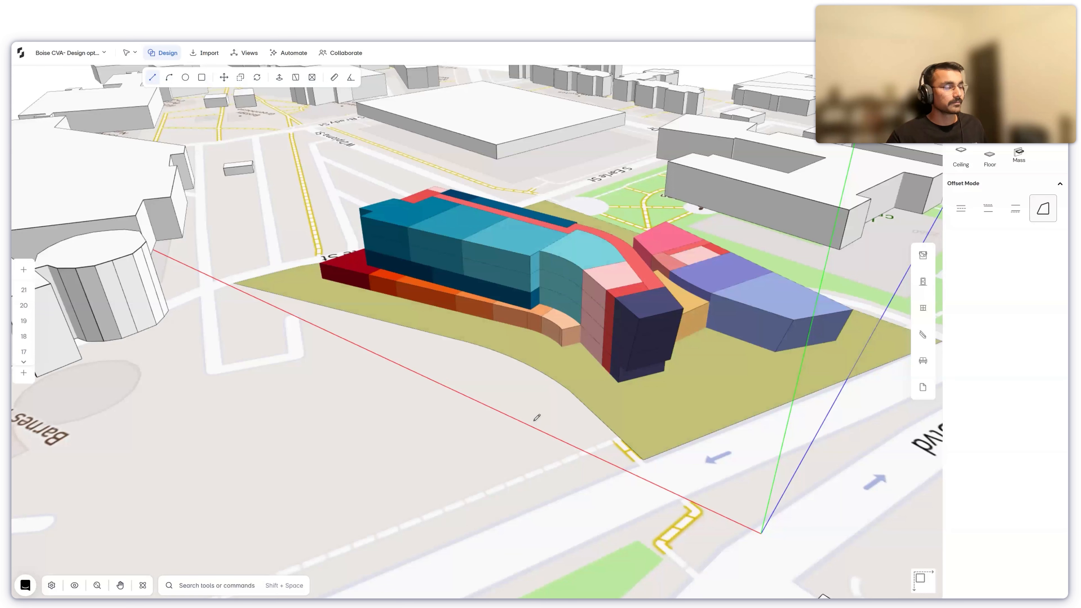
- Examine the colour-coded program massing of the Boise CVA model from several angles around the site
scroll(800, 444, "up", 1)
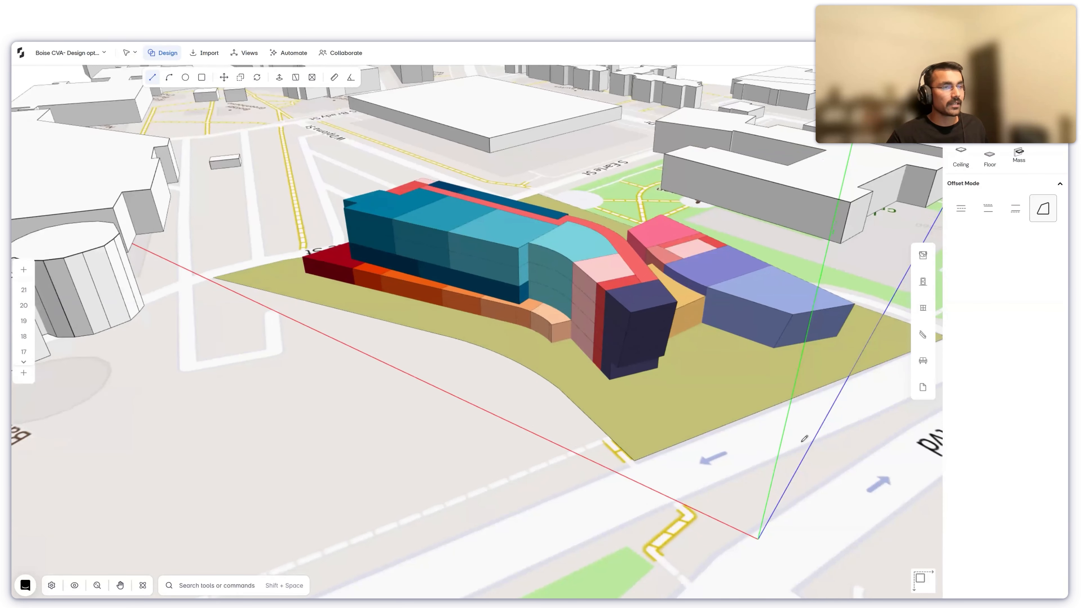
scroll(752, 445, "up", 1)
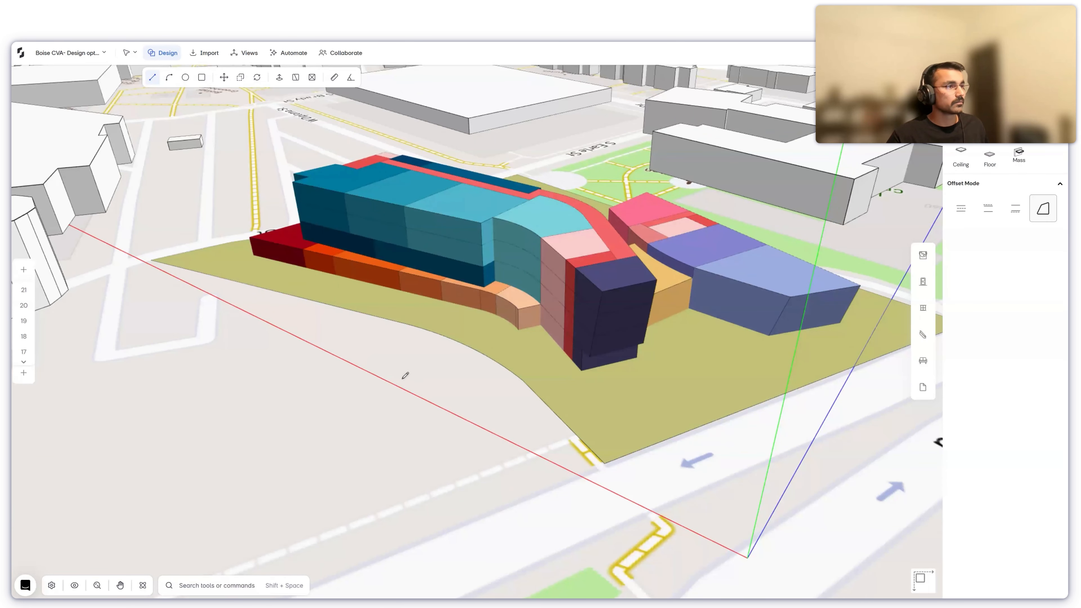
middle_click_drag(410, 376, 195, 409)
scroll(234, 364, "up", 5)
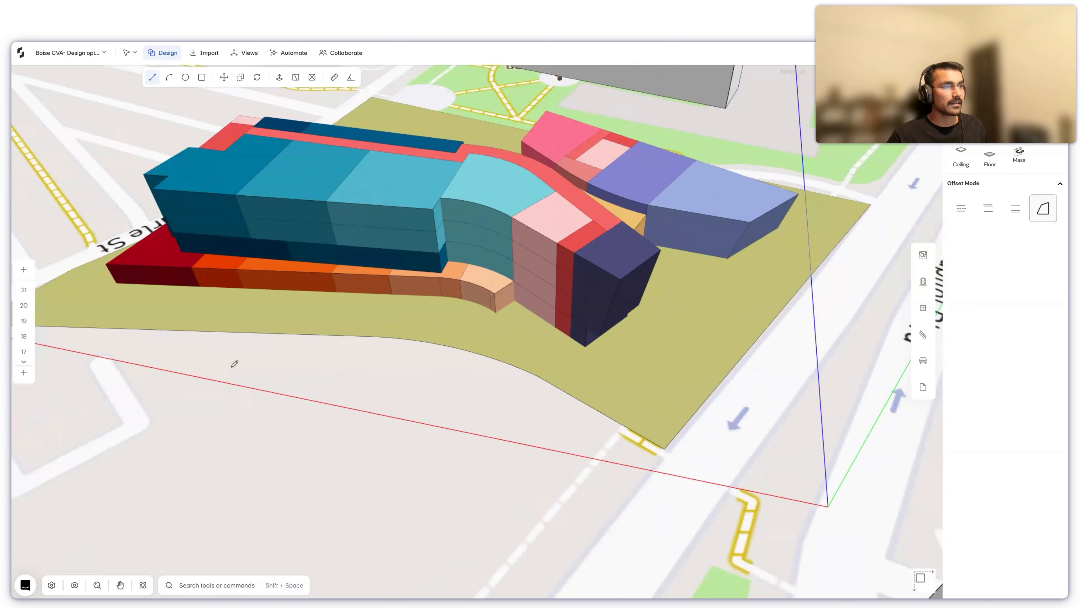
scroll(234, 365, "right", 6)
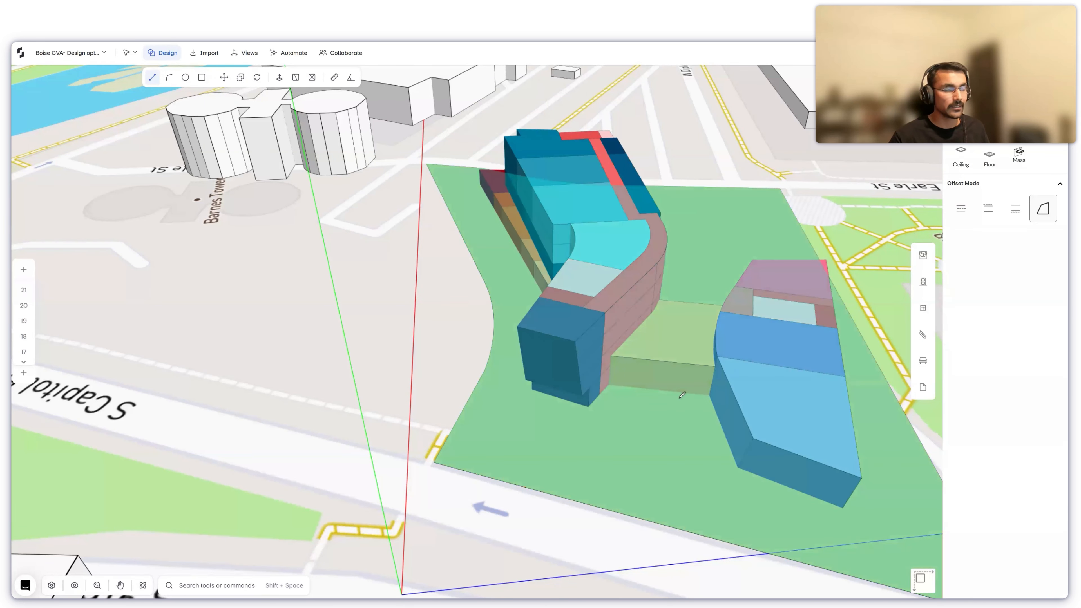
scroll(532, 422, "right", 2)
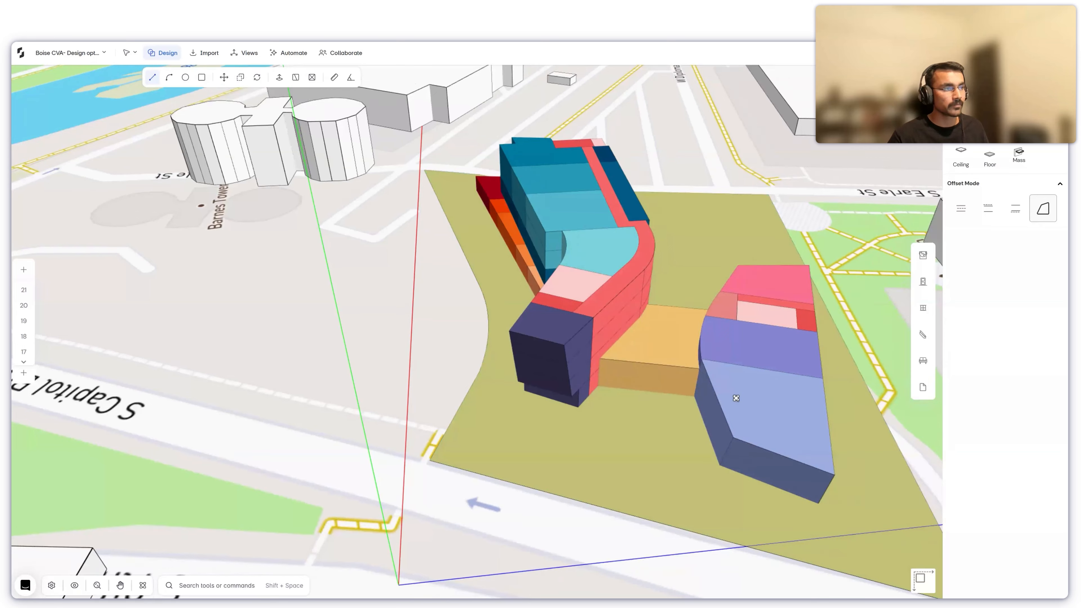
scroll(736, 397, "right", 10)
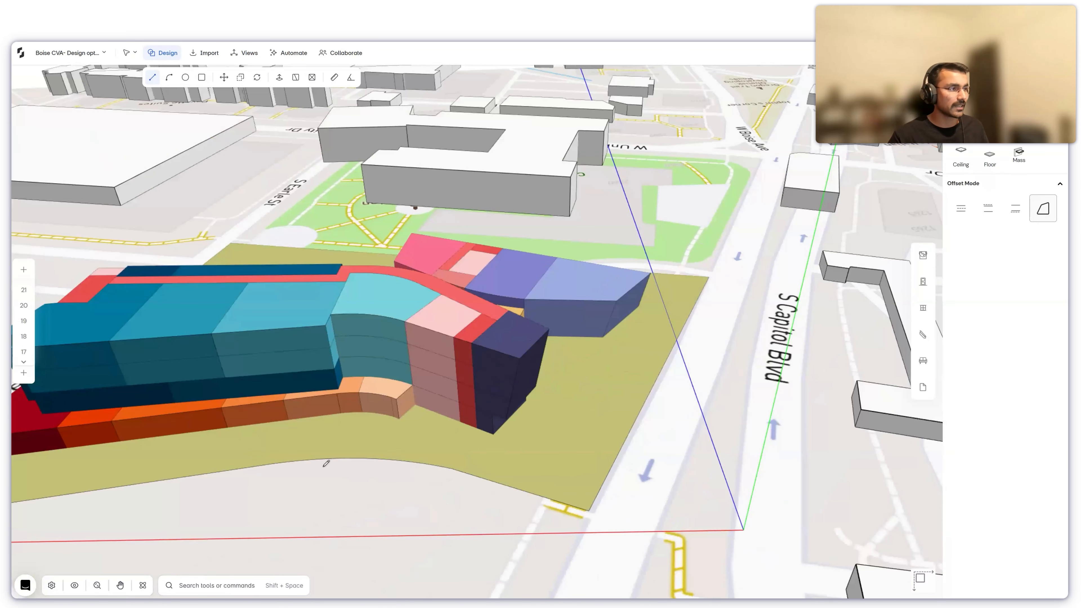
scroll(326, 464, "right", 8)
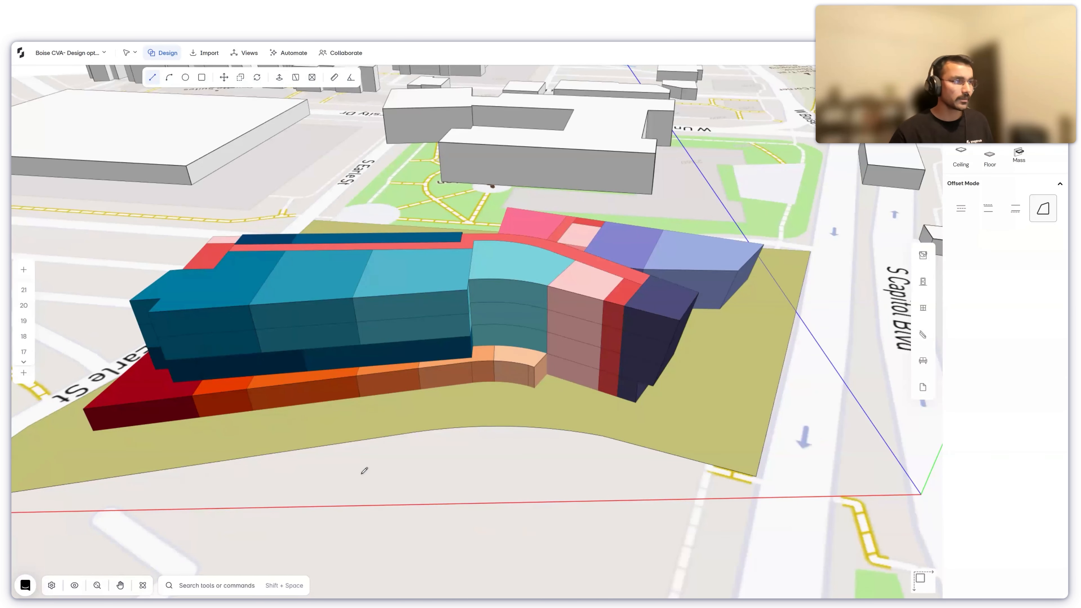
key("Escape")
scroll(505, 456, "right", 6)
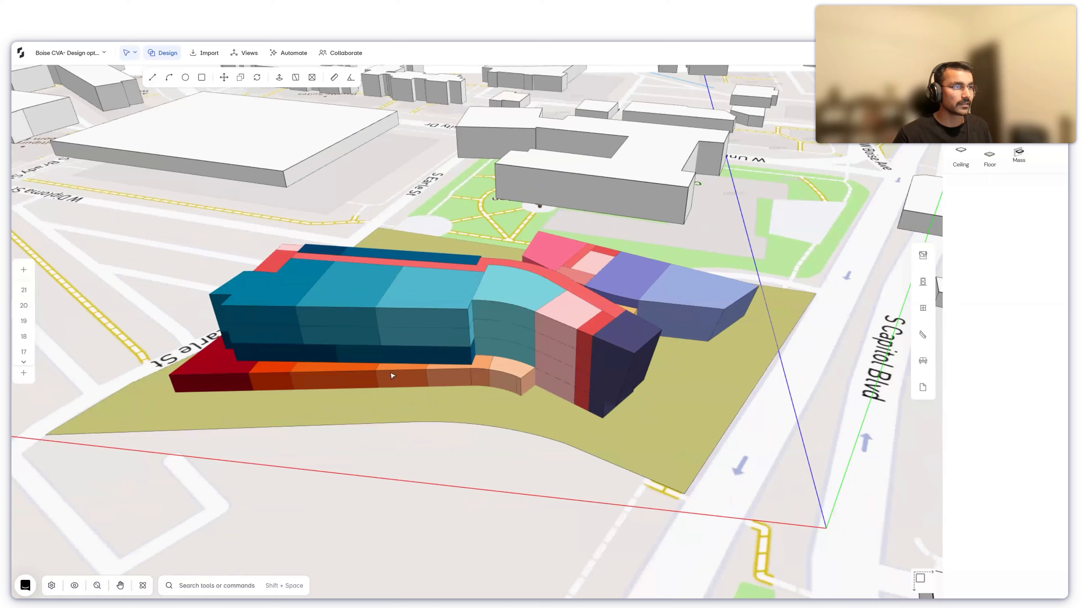
- Examine the stacked studio bar, its curved bend and the overhanging end block facing S Capitol Blvd
right_click_drag(393, 377, 429, 317)
scroll(445, 317, "up", 2)
scroll(502, 332, "up", 4)
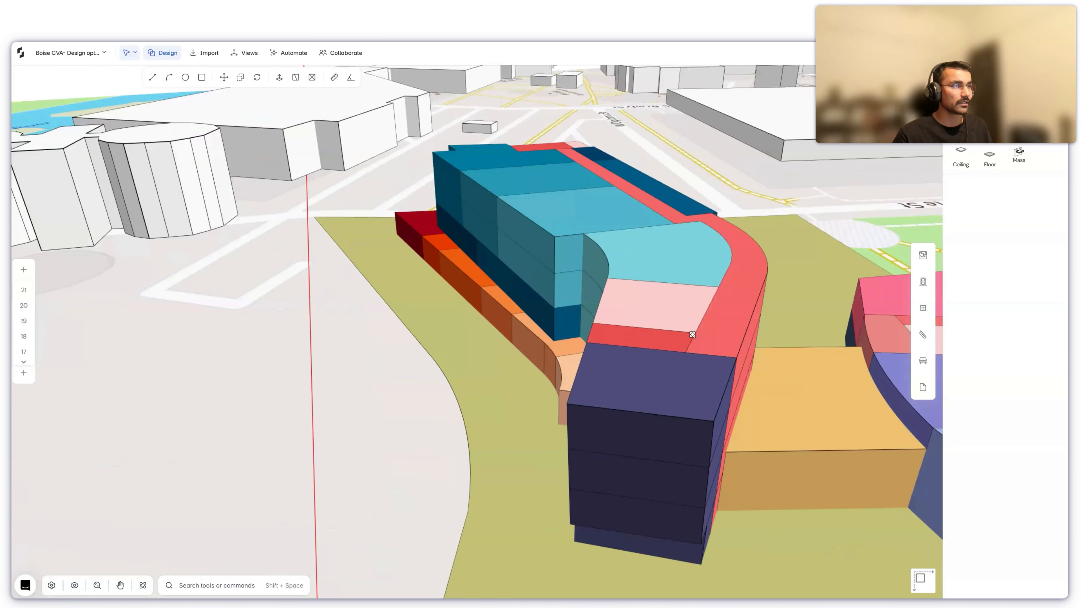
right_click_drag(692, 335, 379, 211)
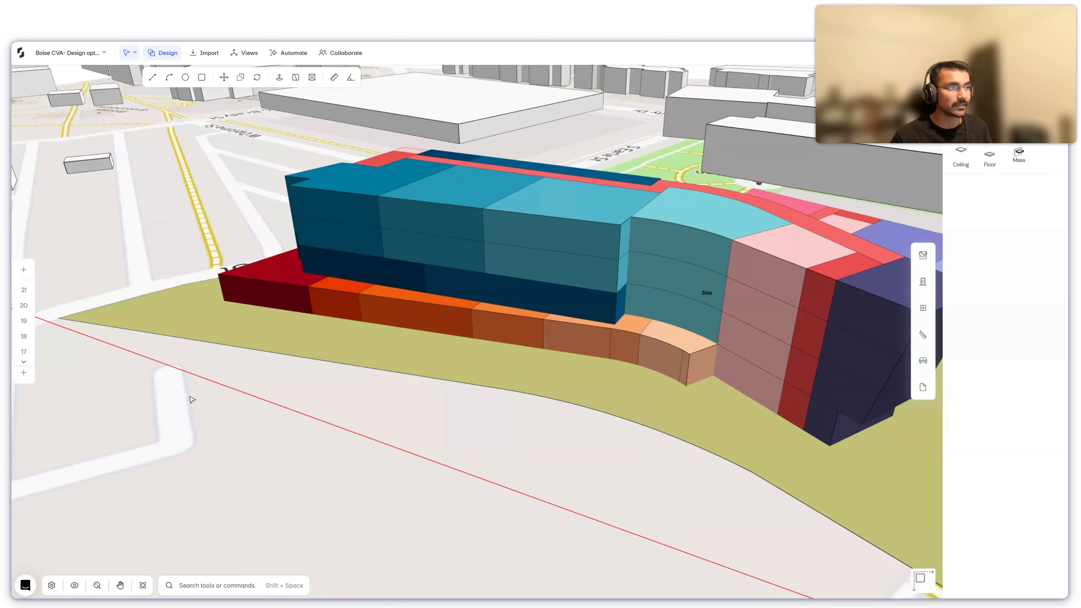
right_click_drag(191, 406, 437, 412)
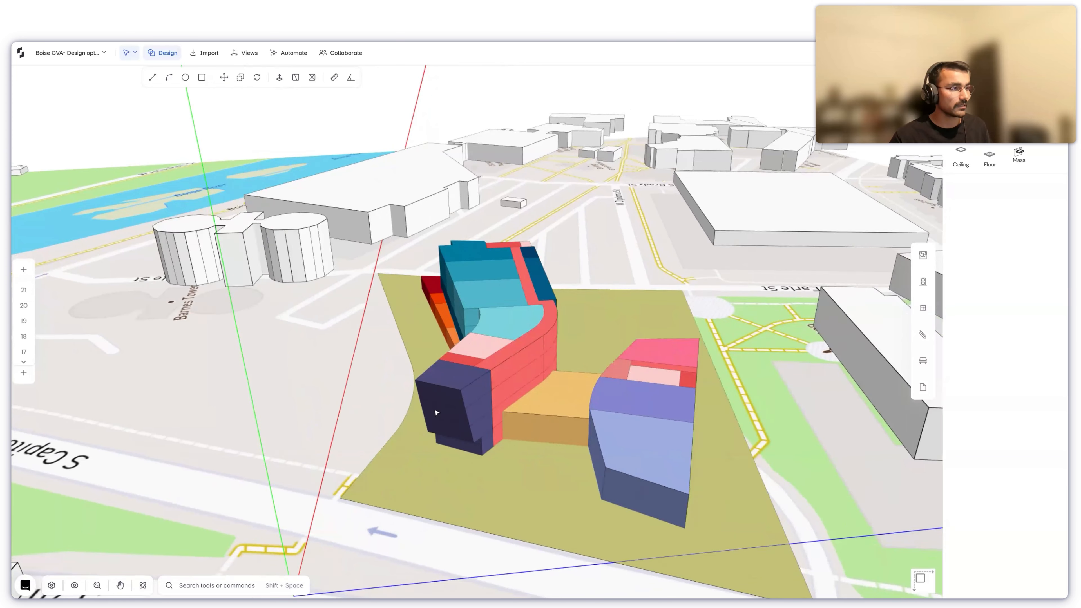
scroll(661, 442, "up", 5)
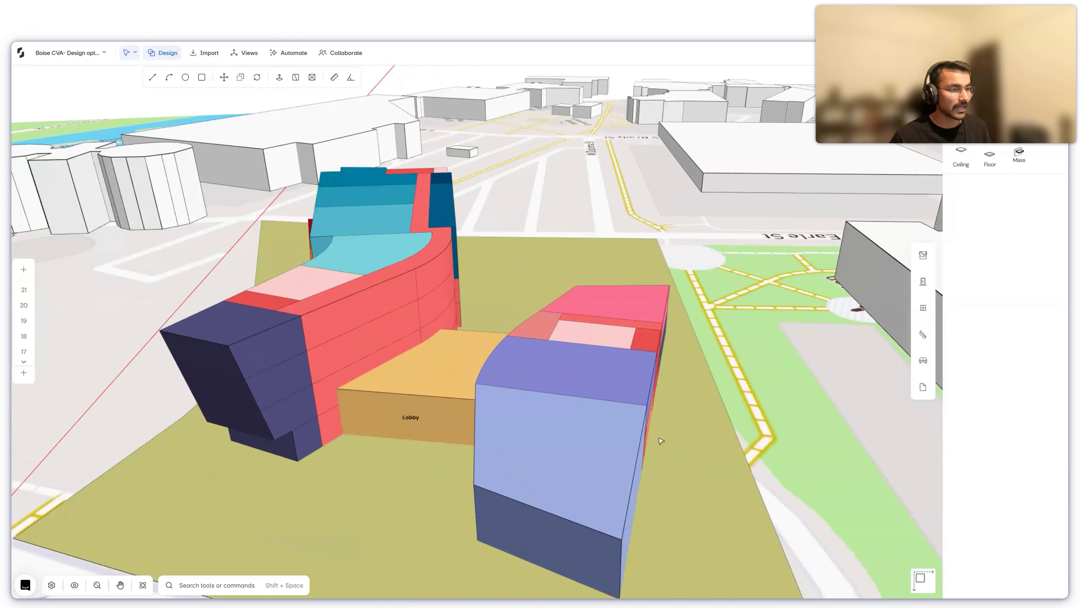
- Inspect the Gallery wing, the Lobby link between the two buildings and the rear massing facing S Earle St
right_click_drag(661, 441, 647, 502)
scroll(604, 455, "down", 3)
scroll(647, 502, "down", 3)
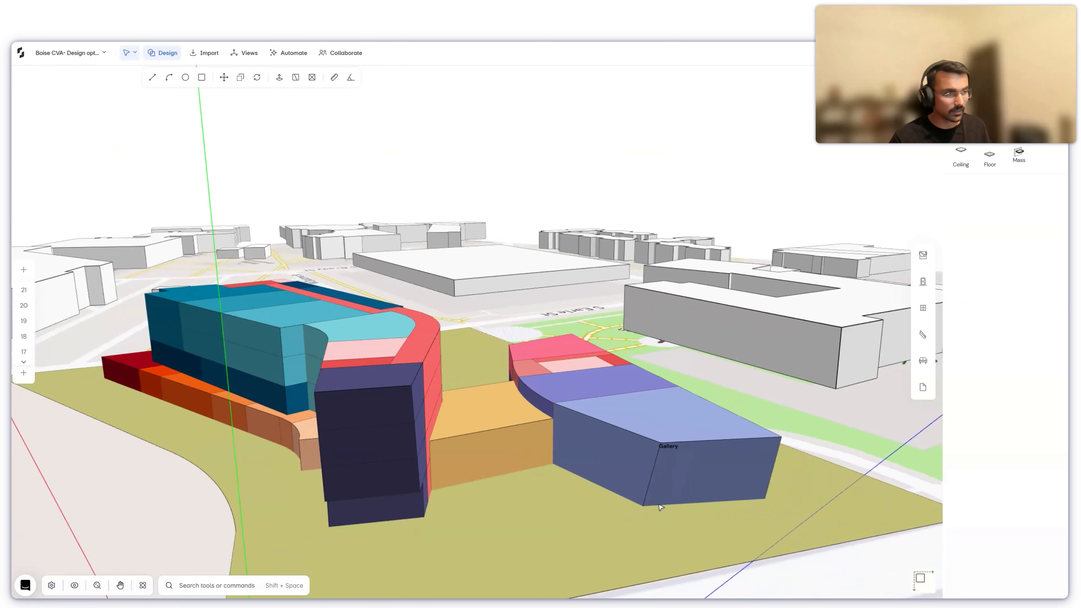
scroll(655, 500, "up", 8)
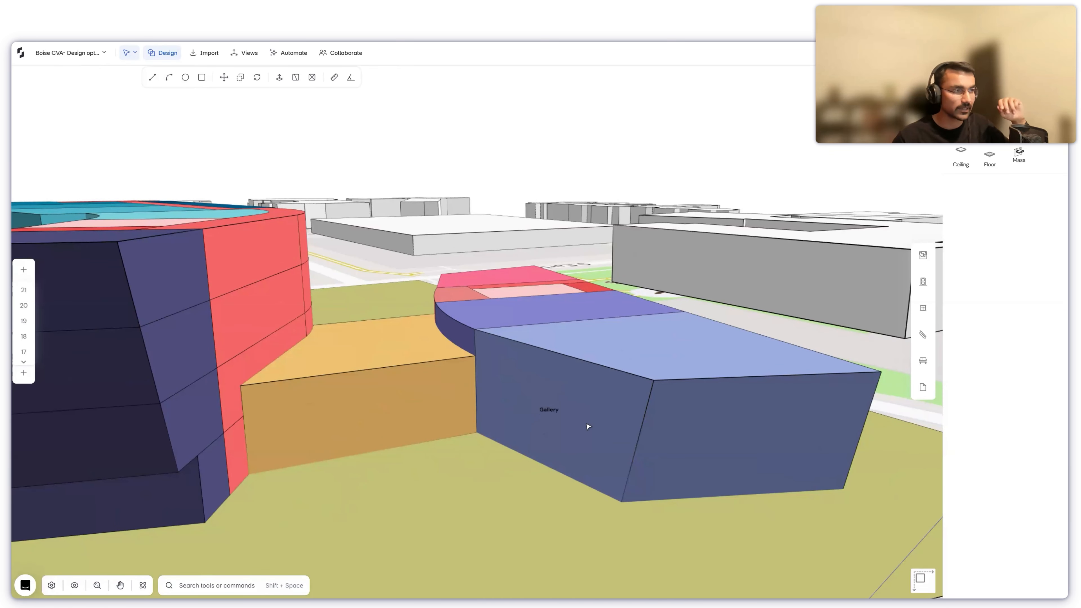
right_click_drag(433, 460, 422, 440)
scroll(652, 416, "down", 5)
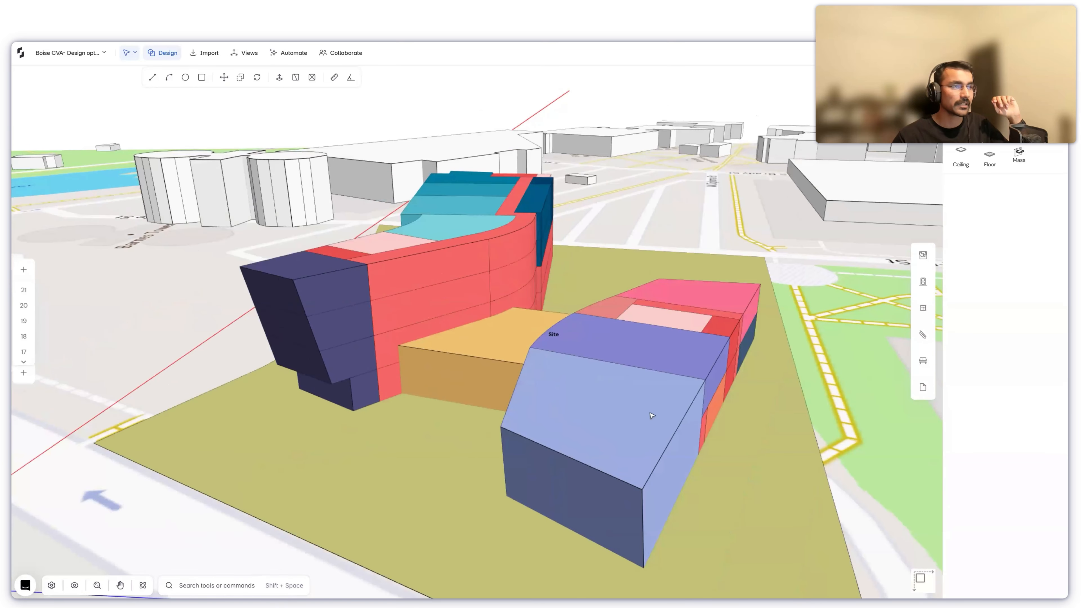
middle_click_drag(626, 455, 434, 416)
scroll(721, 457, "right", 3)
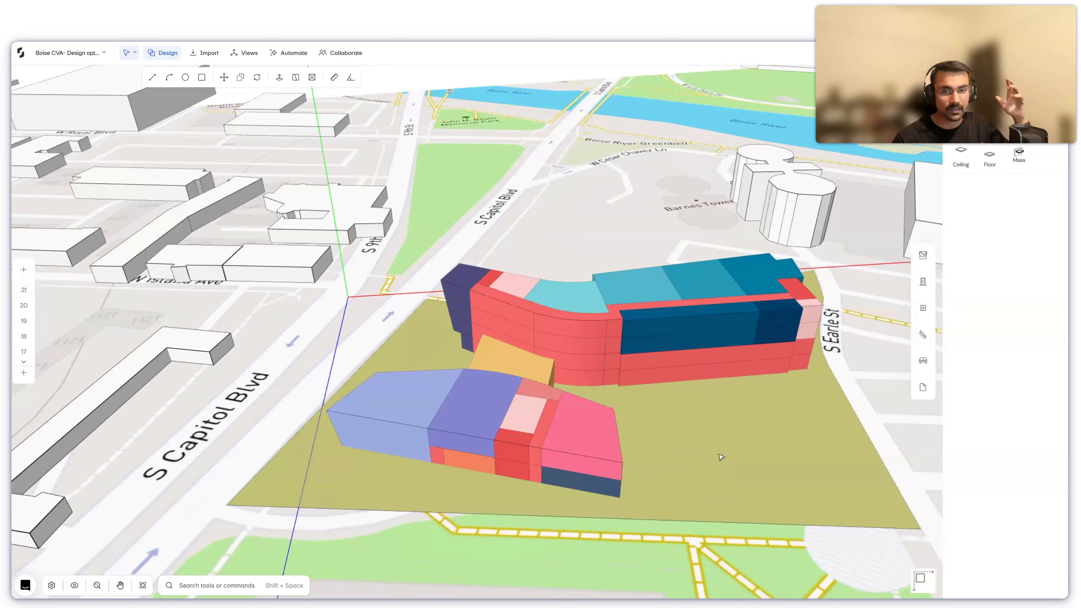
middle_click_drag(717, 459, 705, 467)
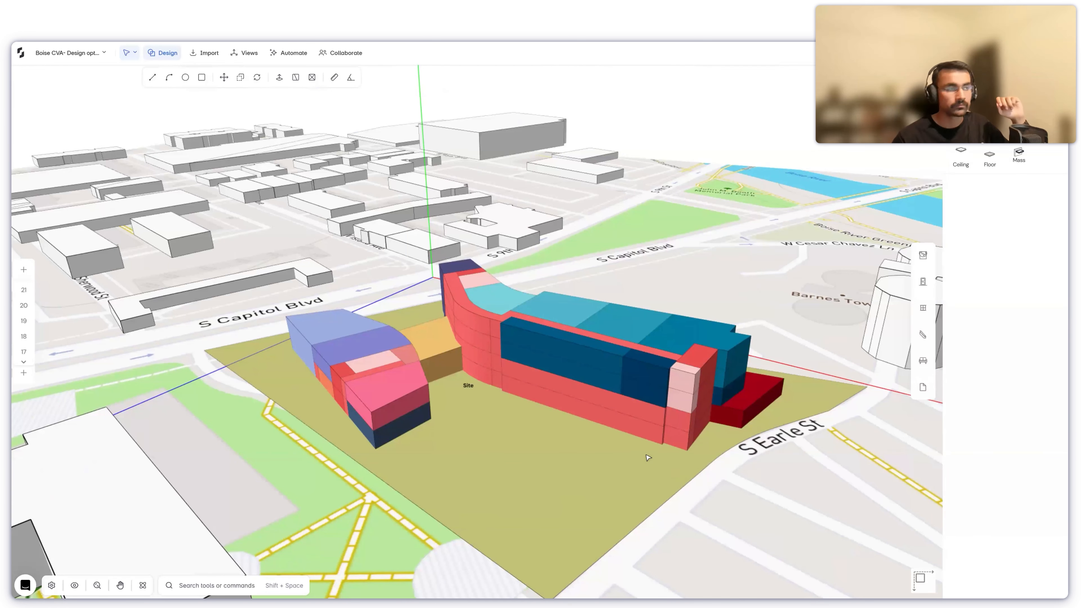
middle_click_drag(490, 416, 506, 413)
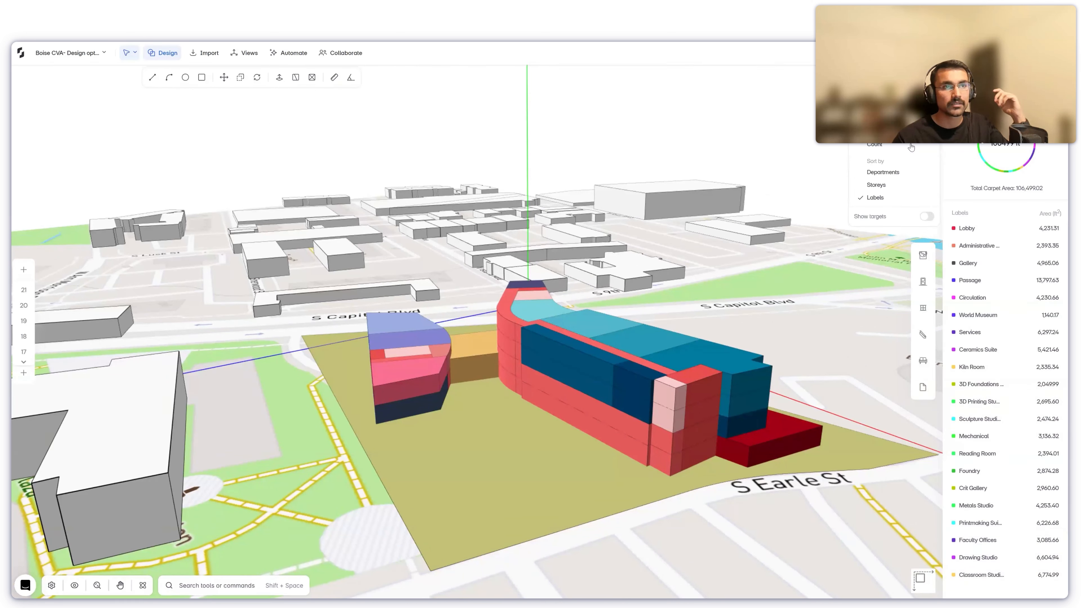
- Review the building and carpet areas sorted by storey, including the breakdown of the individual Storey 1 spaces
left_click(970, 171)
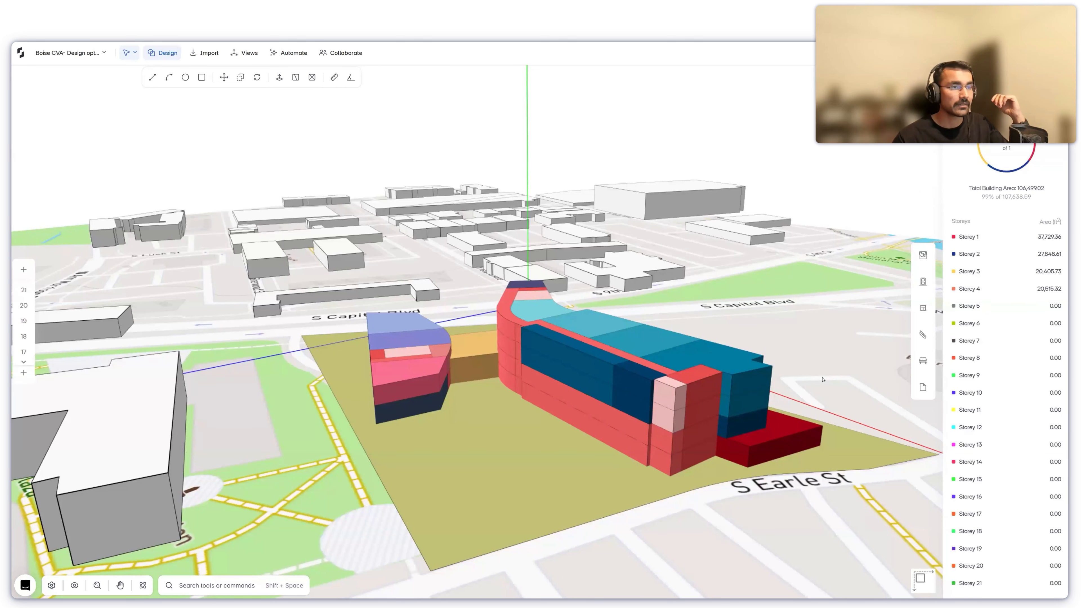
middle_click_drag(532, 380, 816, 466)
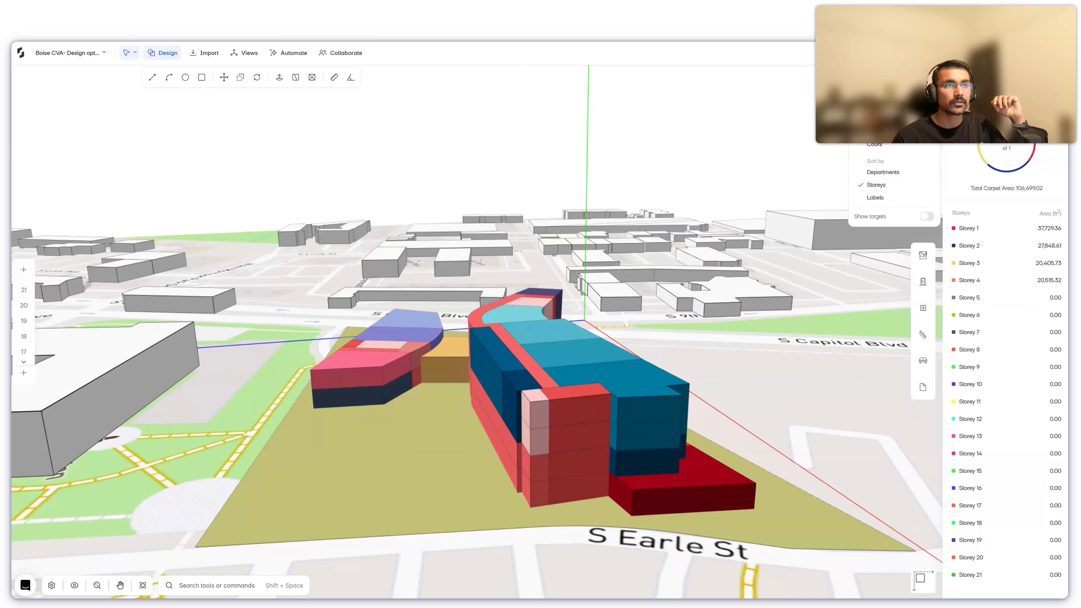
left_click(1002, 255)
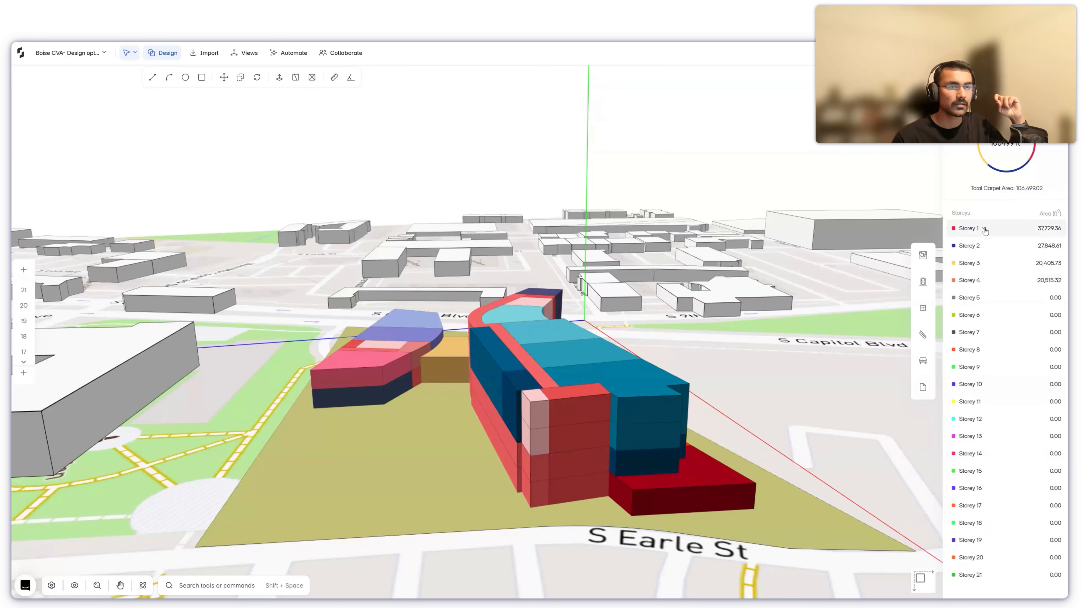
left_click(984, 229)
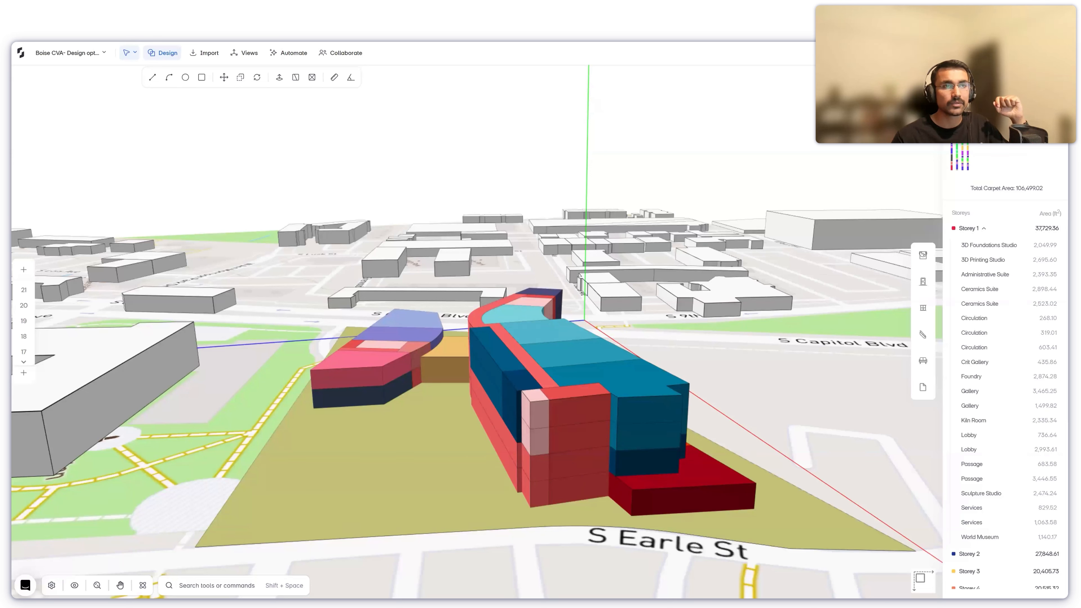
mouse_move(953, 157)
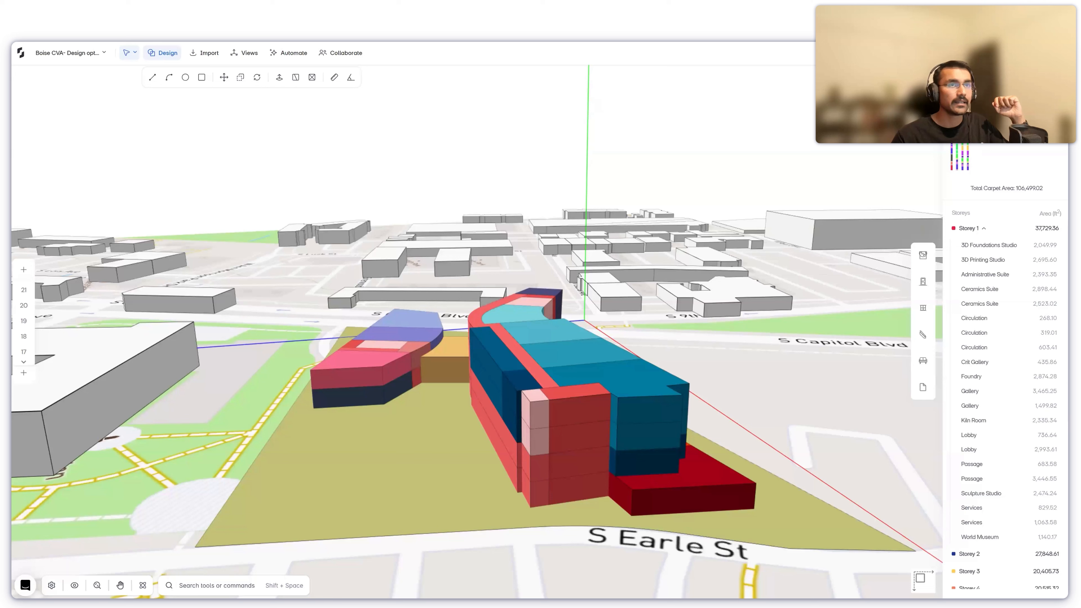
left_click(883, 119)
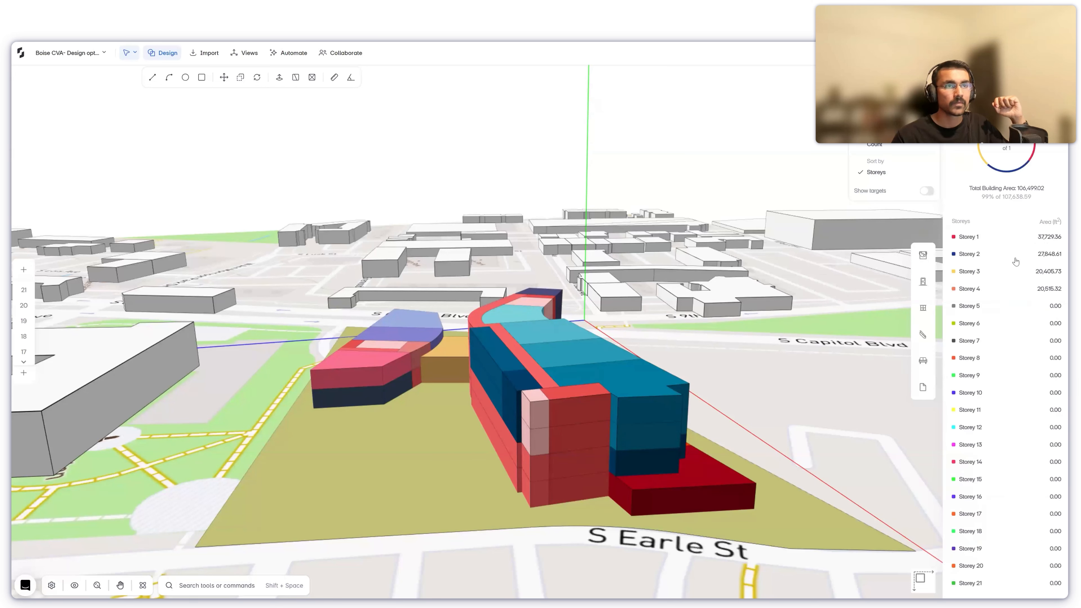
- Turn on the sunpath diagram for the site
left_click_drag(678, 389, 678, 462)
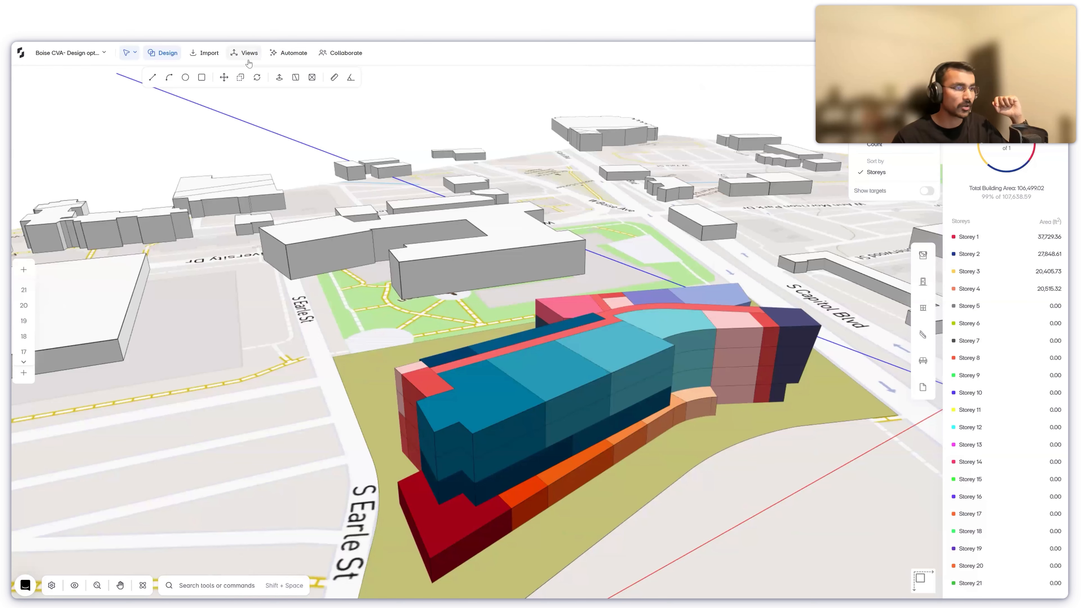
left_click(247, 55)
left_click_drag(355, 358, 533, 371)
middle_click_drag(534, 372, 121, 413)
middle_click_drag(318, 433, 805, 494)
middle_click_drag(792, 447, 244, 226)
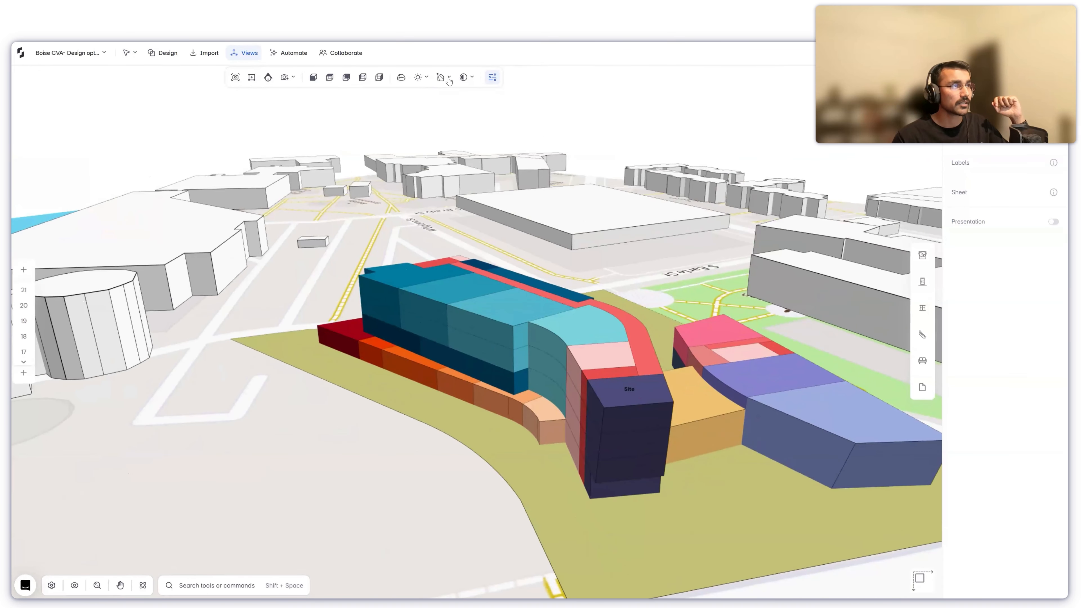
left_click(402, 78)
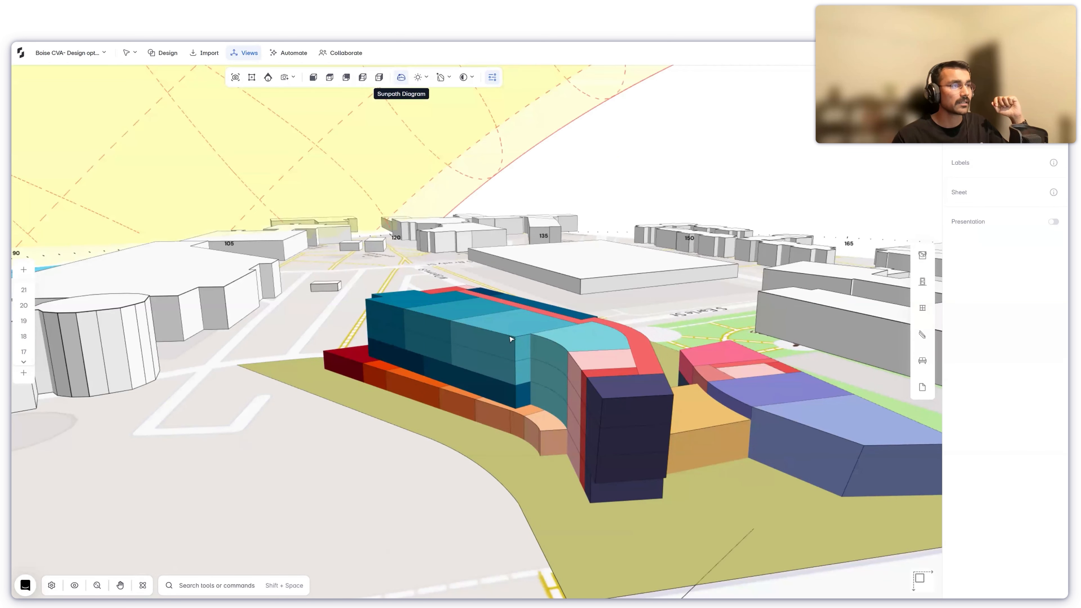
- Examine how the sunpath and its compass bearings relate to the building massing and surrounding blocks from several directions
scroll(513, 345, "down", 8)
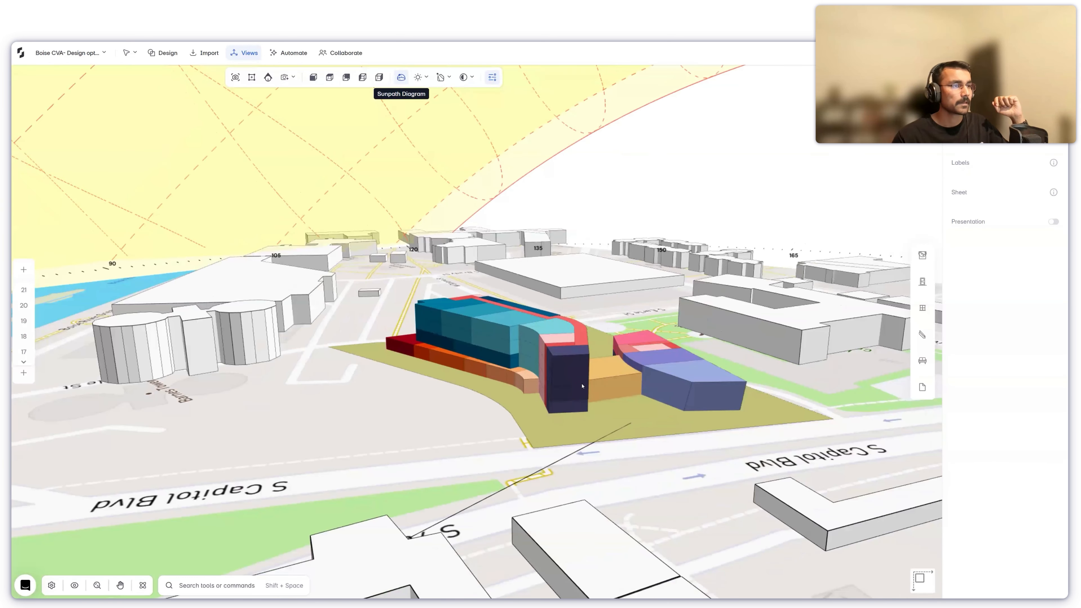
scroll(486, 449, "down", 6)
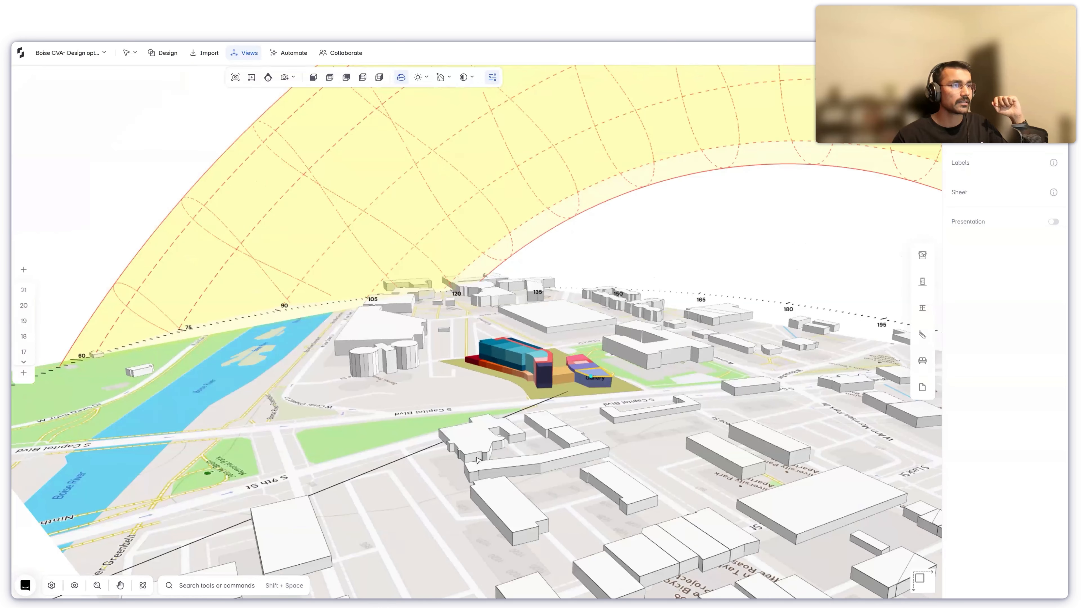
right_click_drag(437, 465, 698, 336)
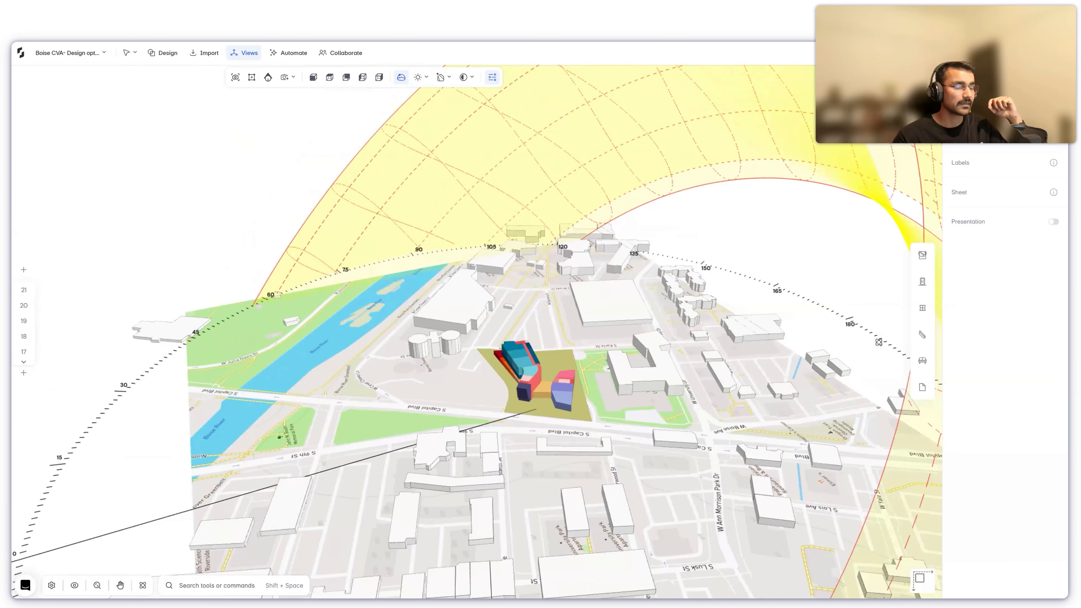
right_click_drag(349, 379, 592, 420)
right_click_drag(317, 477, 463, 491)
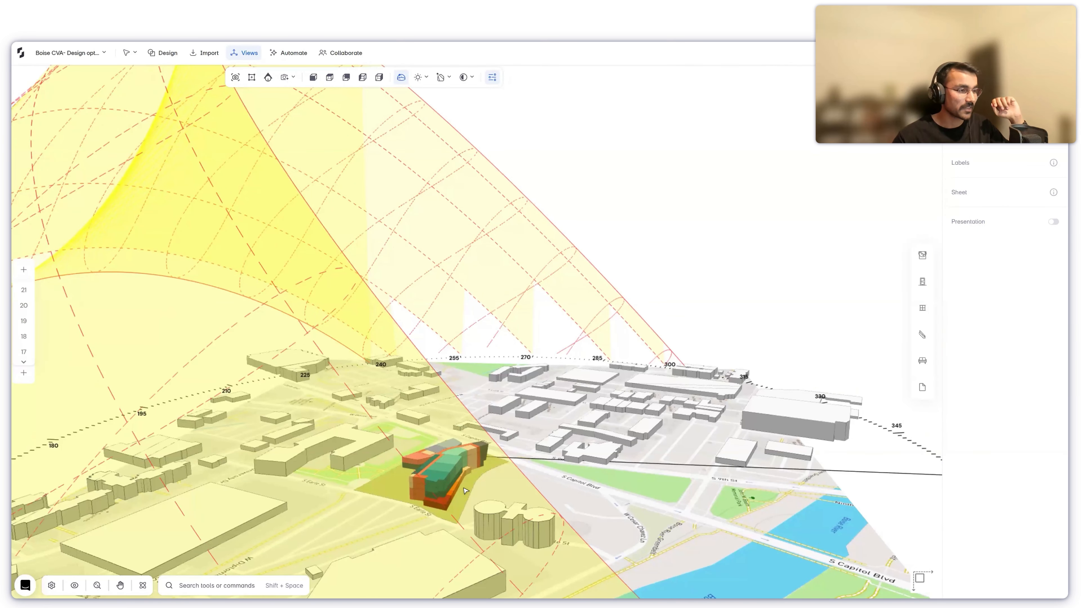
scroll(465, 491, "up", 3)
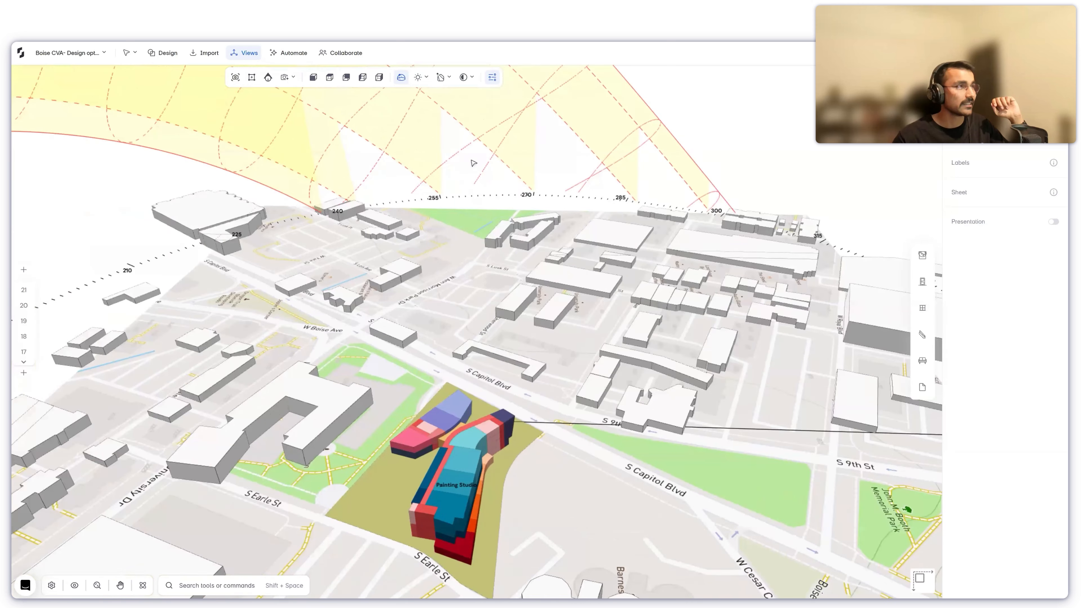
right_click_drag(514, 504, 426, 439)
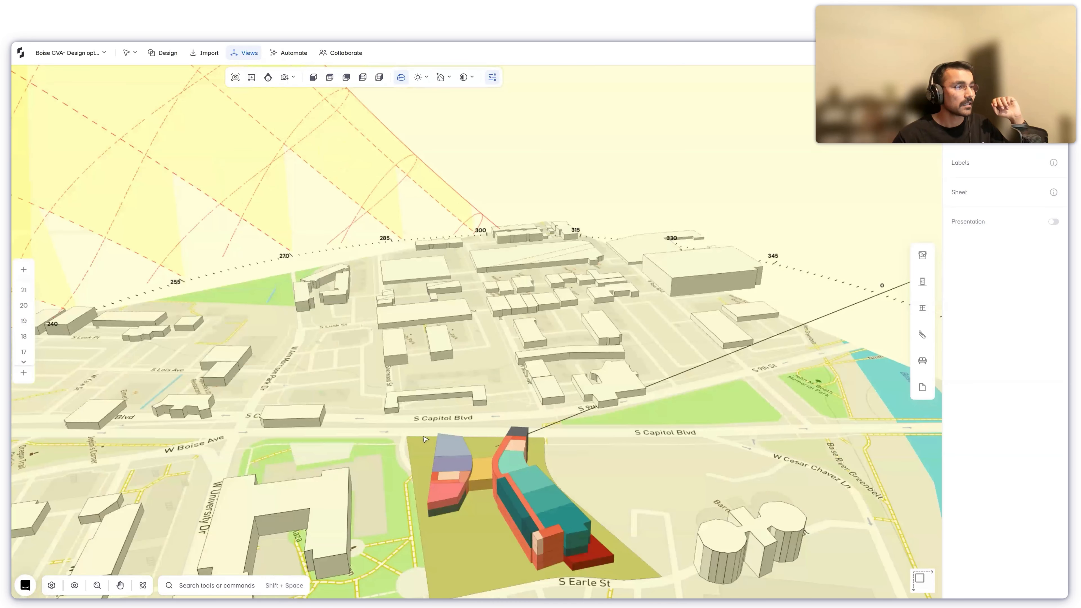
scroll(464, 375, "up", 3)
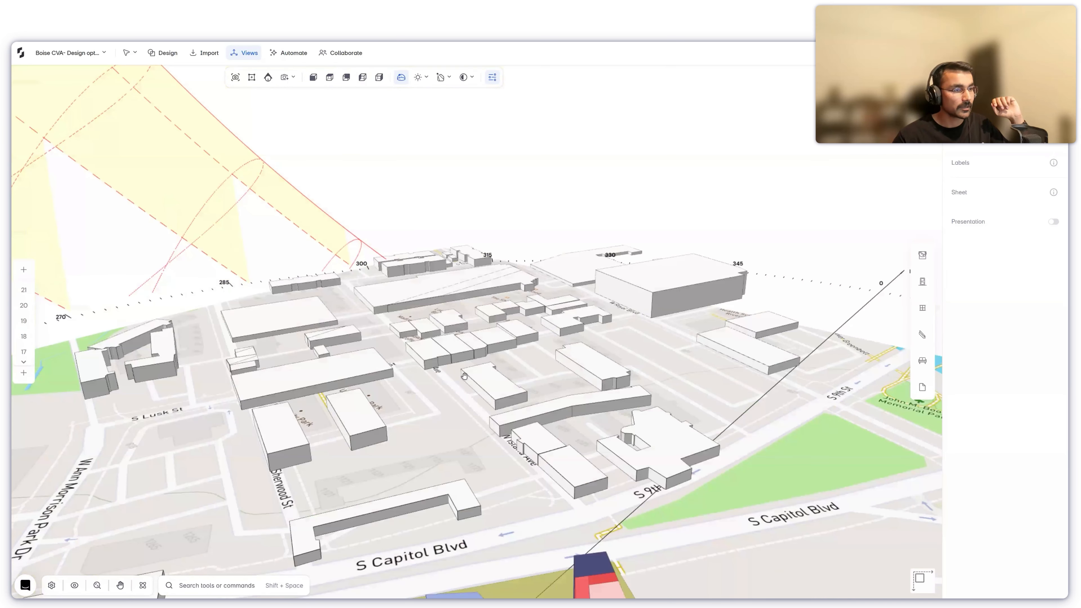
scroll(465, 375, "up", 2)
right_click_drag(466, 326, 402, 187)
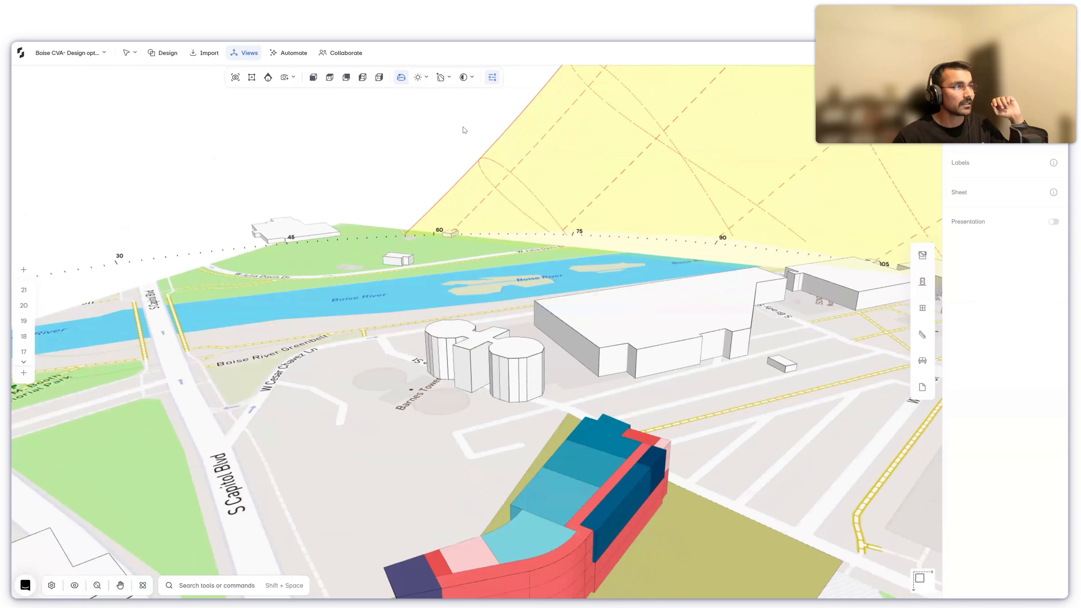
- Set up a Direct Sunlight Hours Analysis with a start date of 1/1/2025
left_click(418, 77)
left_click(518, 126)
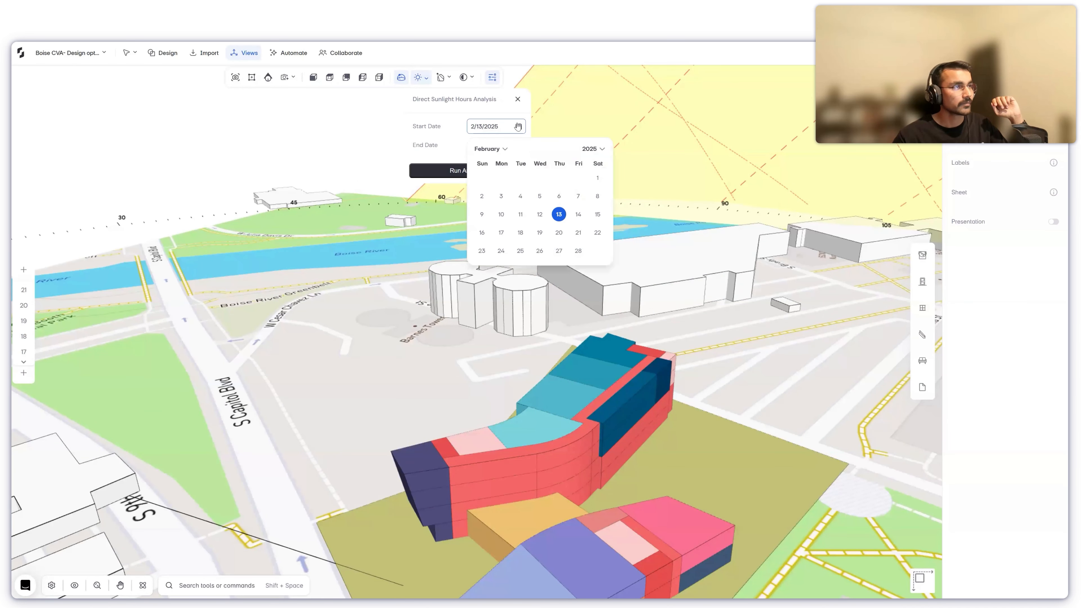
left_click(505, 149)
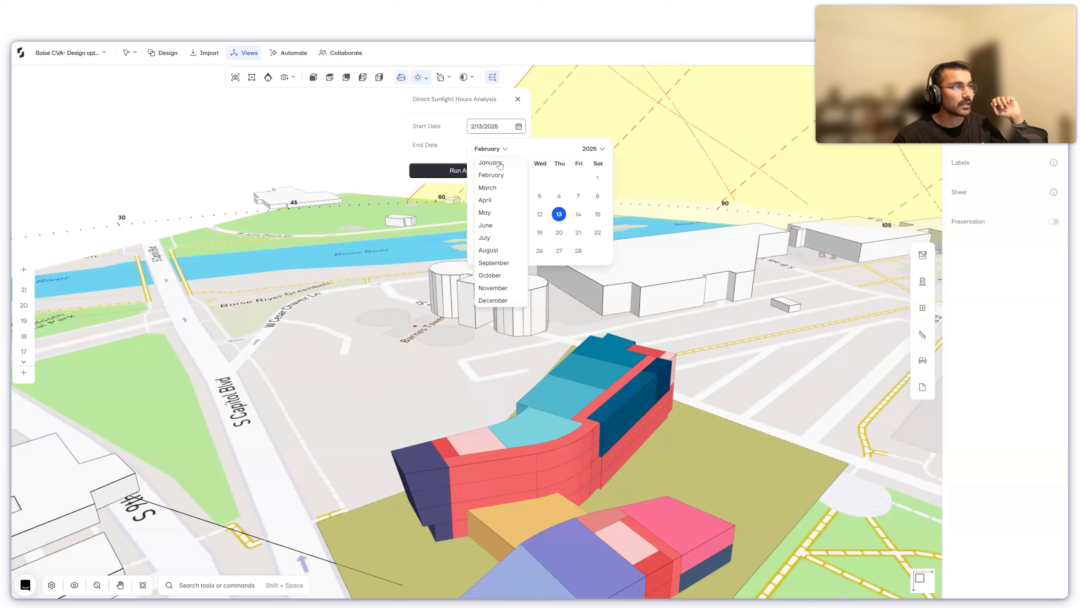
left_click(499, 164)
left_click(539, 178)
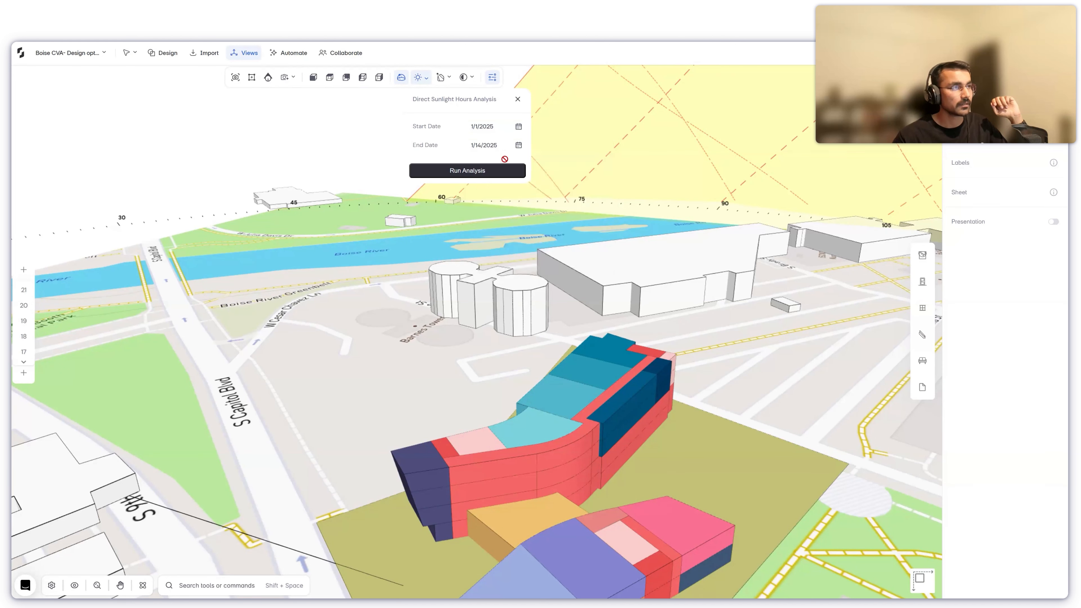
- Set the analysis end date to 6/30/2025 and run the direct sunlight hours analysis on the massing
left_click(496, 147)
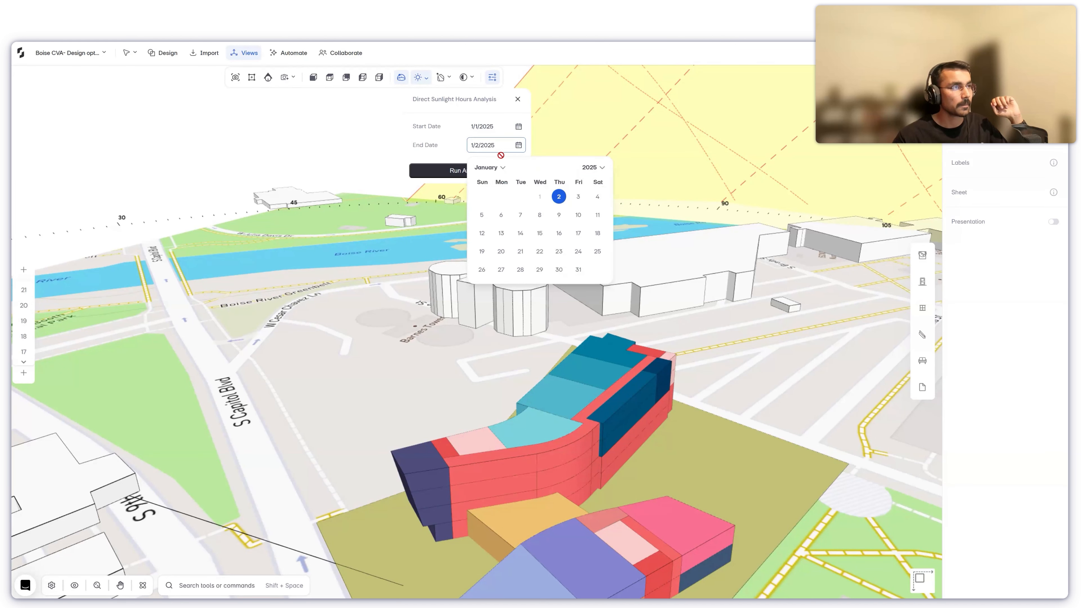
left_click(497, 170)
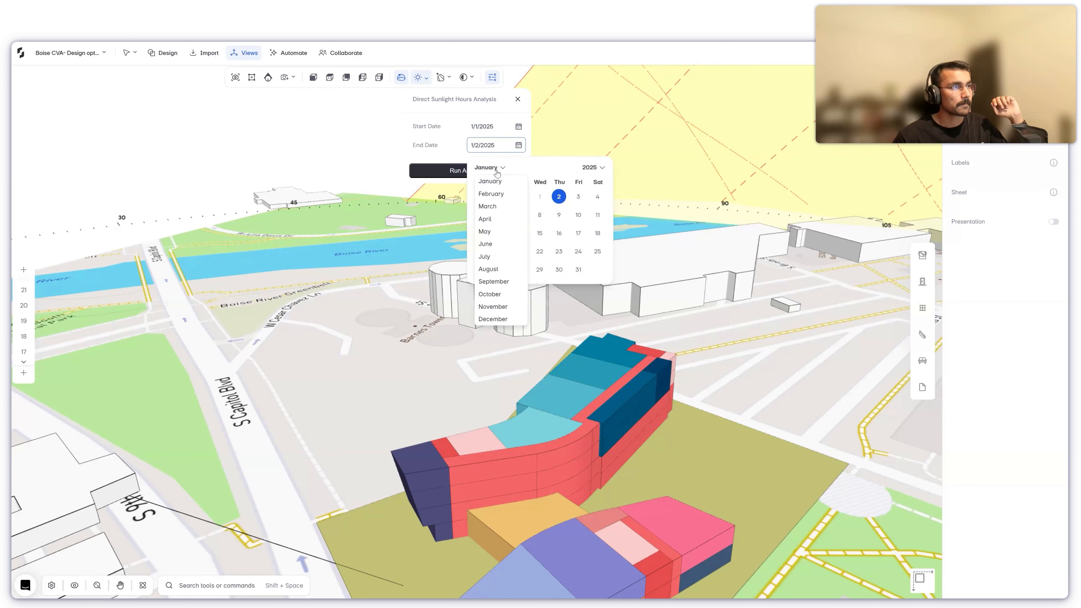
left_click(500, 243)
left_click(500, 270)
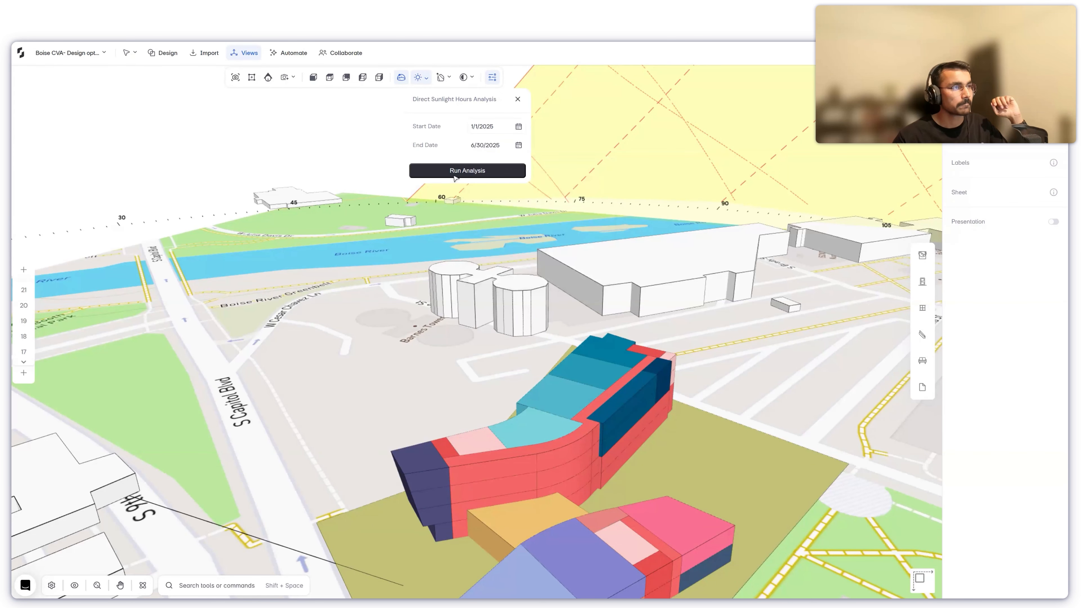
left_click(455, 172)
left_click_drag(450, 378, 710, 552)
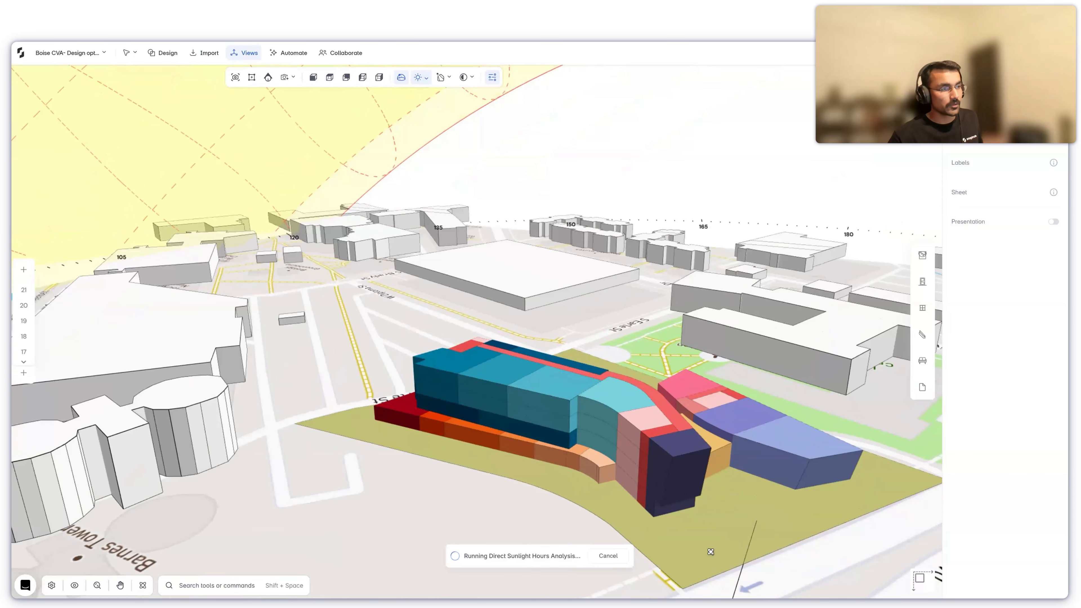
scroll(716, 537, "up", 3)
scroll(716, 537, "up", 3)
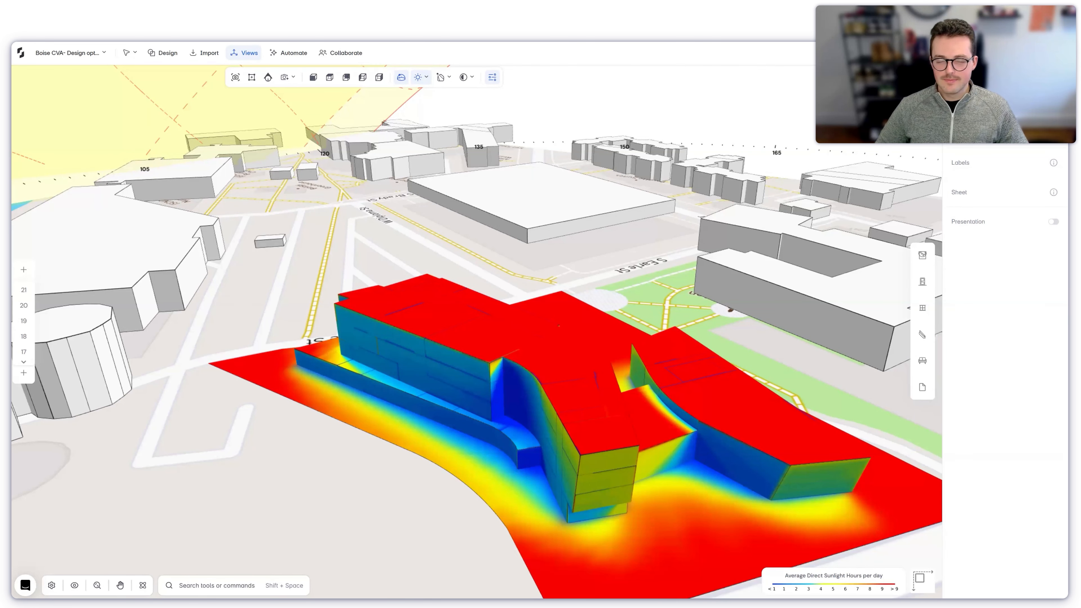
- Examine the average direct sunlight hours on the north-side facades, low studio volume and adjoining ground
scroll(569, 301, "down", 4)
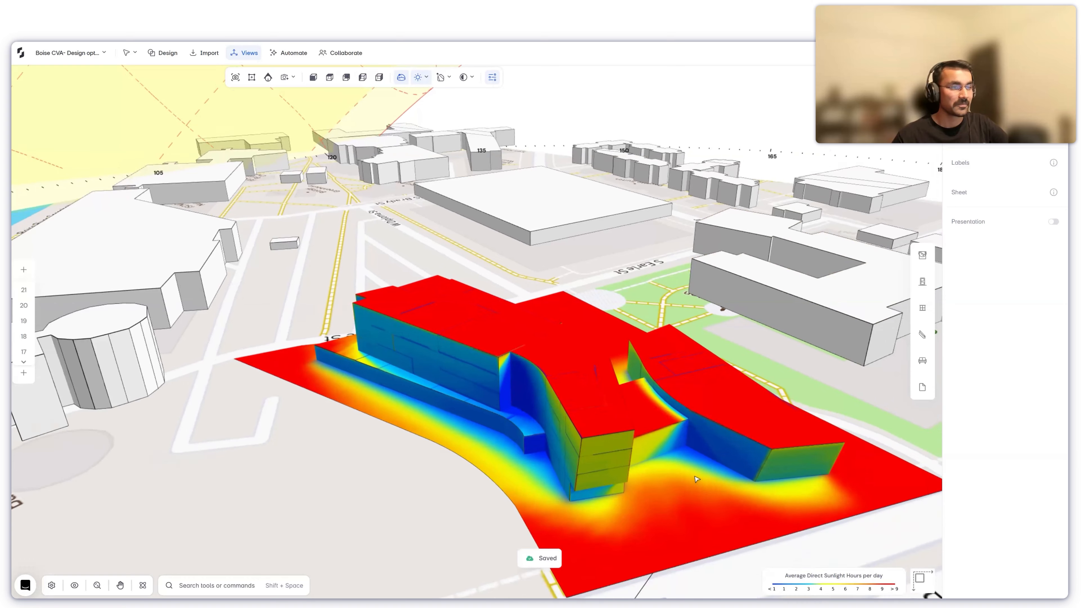
scroll(654, 450, "up", 5)
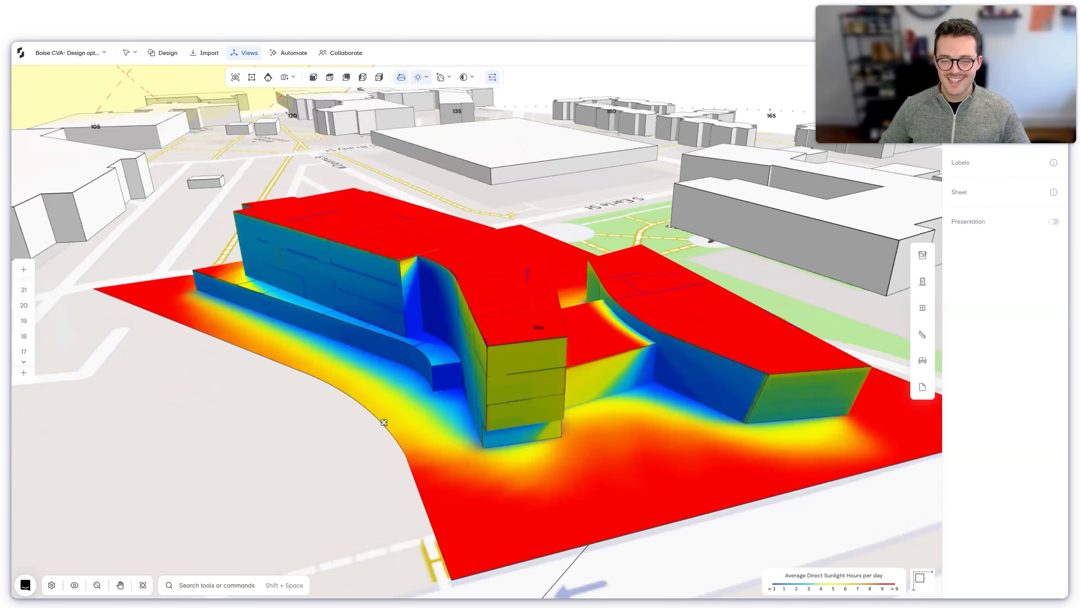
right_click_drag(384, 422, 446, 422)
mouse_move(263, 398)
right_mouse_down()
mouse_move(699, 394)
mouse_move(870, 358)
mouse_move(494, 442)
mouse_move(517, 461)
mouse_move(357, 440)
mouse_move(308, 414)
mouse_move(268, 449)
right_mouse_up()
right_click_drag(366, 458, 563, 475)
mouse_move(497, 475)
right_mouse_down()
mouse_move(541, 517)
mouse_move(483, 493)
mouse_move(512, 487)
mouse_move(513, 518)
mouse_move(526, 525)
mouse_move(663, 552)
mouse_move(588, 538)
mouse_move(595, 547)
mouse_move(573, 552)
mouse_move(595, 540)
right_mouse_up()
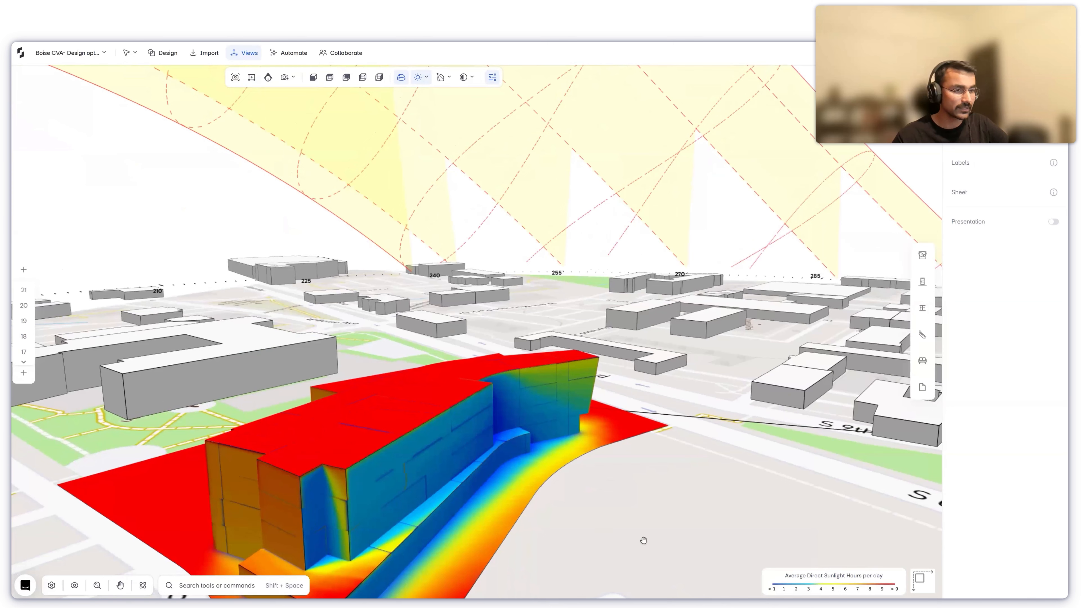
right_click_drag(544, 509, 825, 521)
- Examine the average direct sunlight hours on the south facades, the roofs and the courtyard between the two wings
left_click_drag(882, 492, 480, 491)
scroll(481, 485, "down", 5)
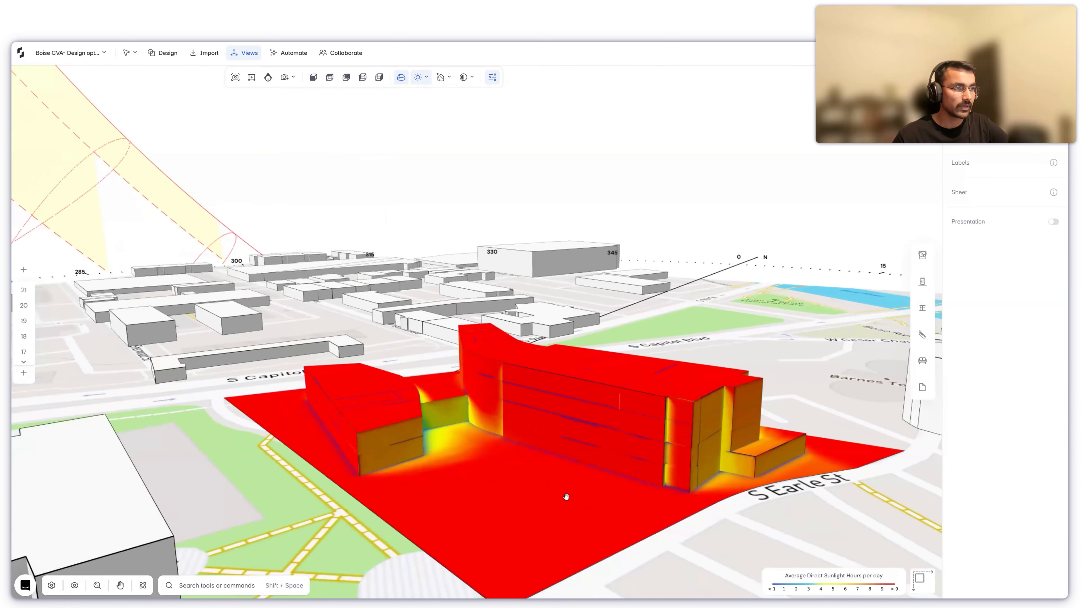
scroll(562, 495, "up", 4)
left_click_drag(830, 402, 463, 386)
scroll(753, 426, "up", 3)
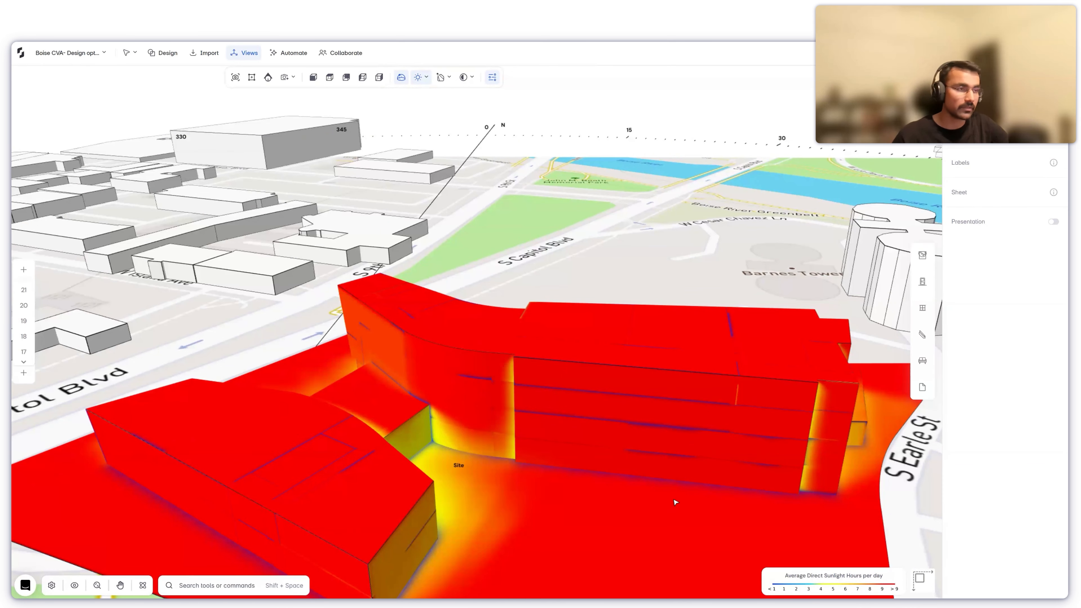
left_click_drag(741, 510, 574, 379)
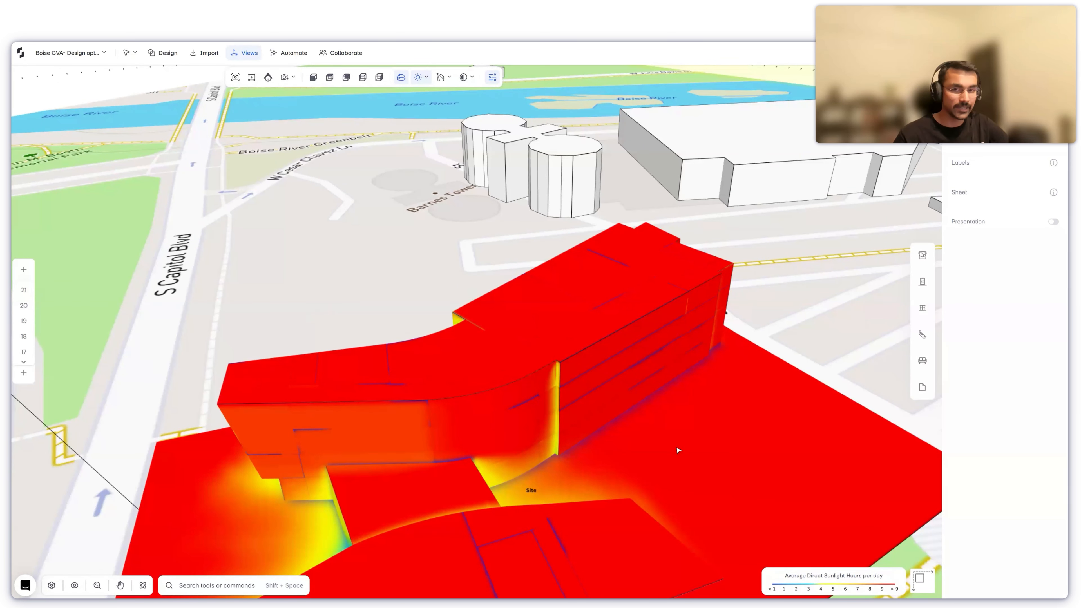
scroll(693, 365, "down", 4)
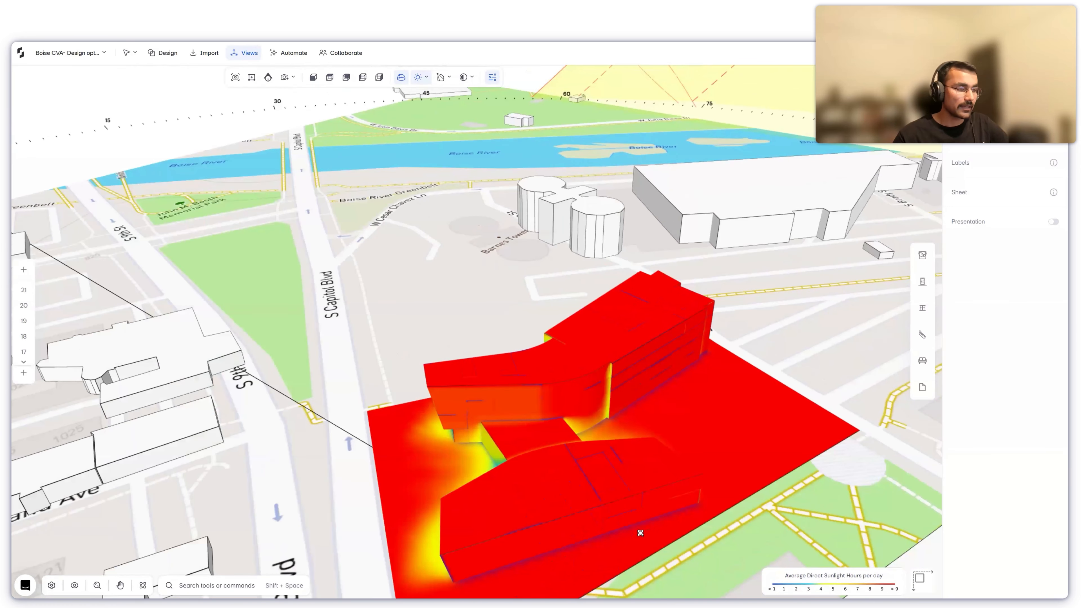
left_click_drag(641, 534, 797, 463)
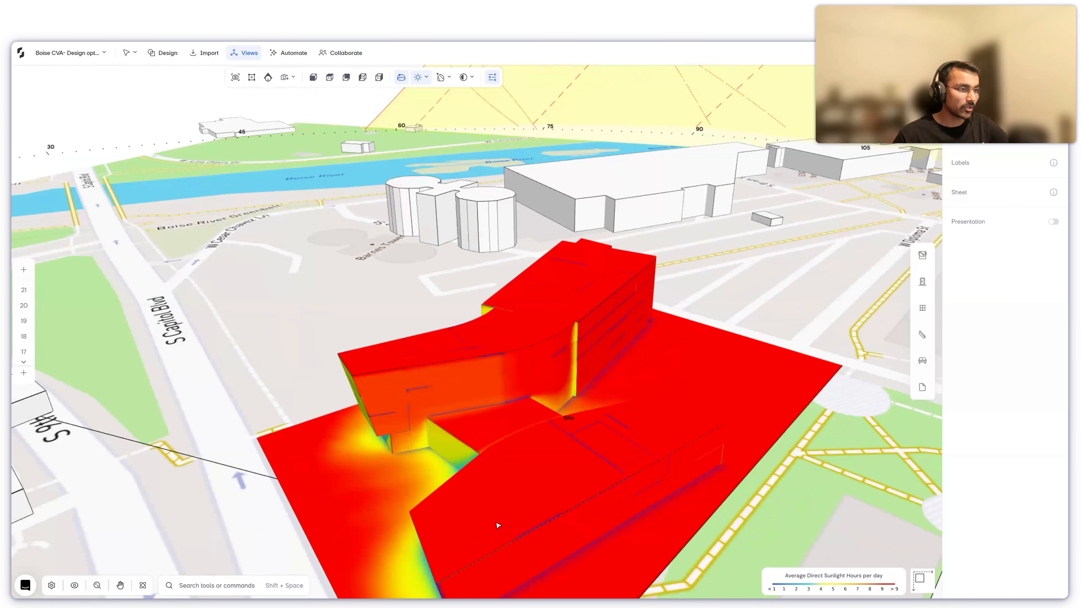
left_click_drag(497, 525, 567, 477)
scroll(480, 508, "up", 2)
scroll(483, 502, "up", 3)
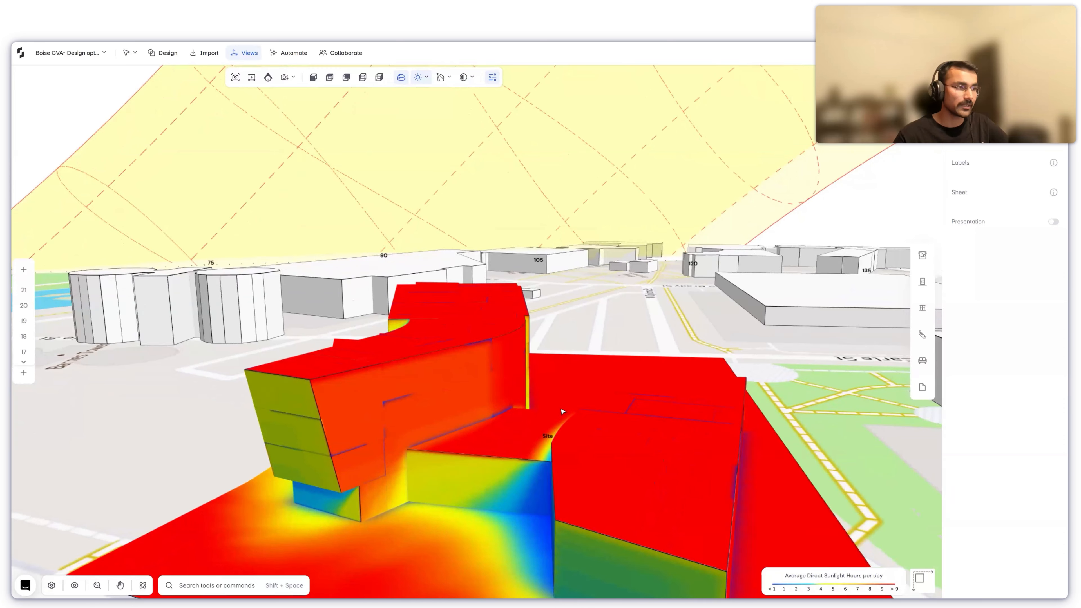
- Examine the sunlight exposure of the overhanging west end, the gallery block and the entrance plaza between them
left_click_drag(555, 438, 502, 450)
middle_click_drag(501, 451, 487, 495)
scroll(560, 554, "down", 1)
middle_click_drag(560, 554, 548, 431)
scroll(625, 425, "up", 1)
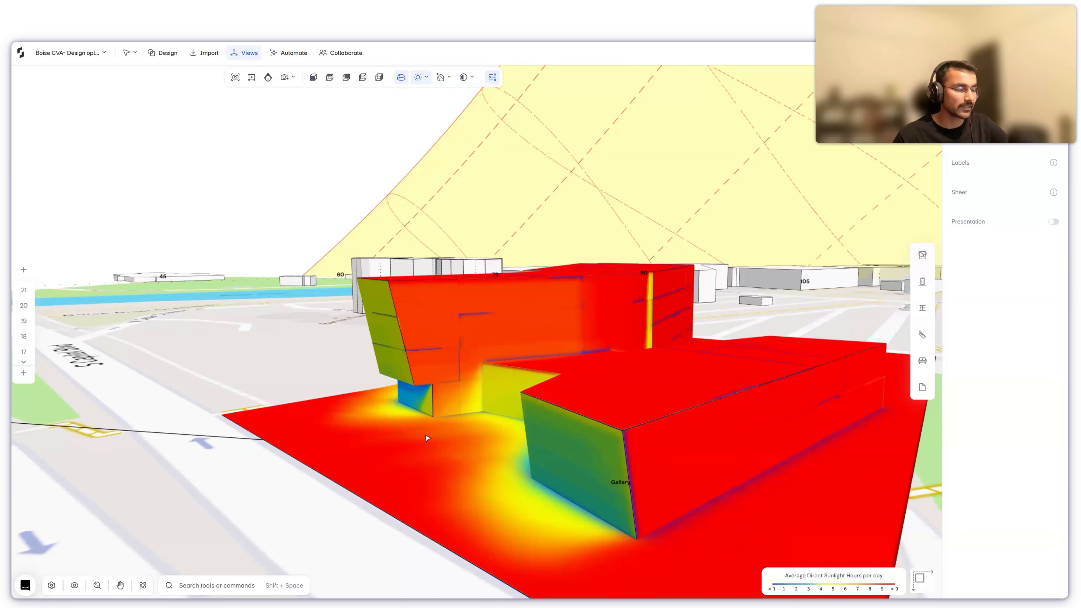
middle_click_drag(452, 461, 521, 496)
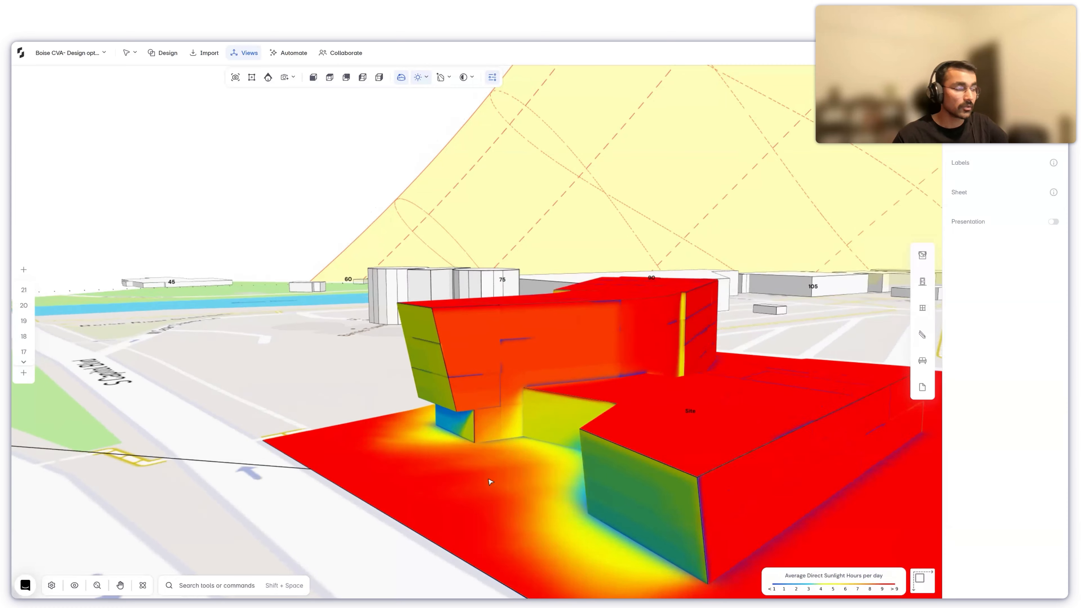
middle_click_drag(453, 365, 475, 327)
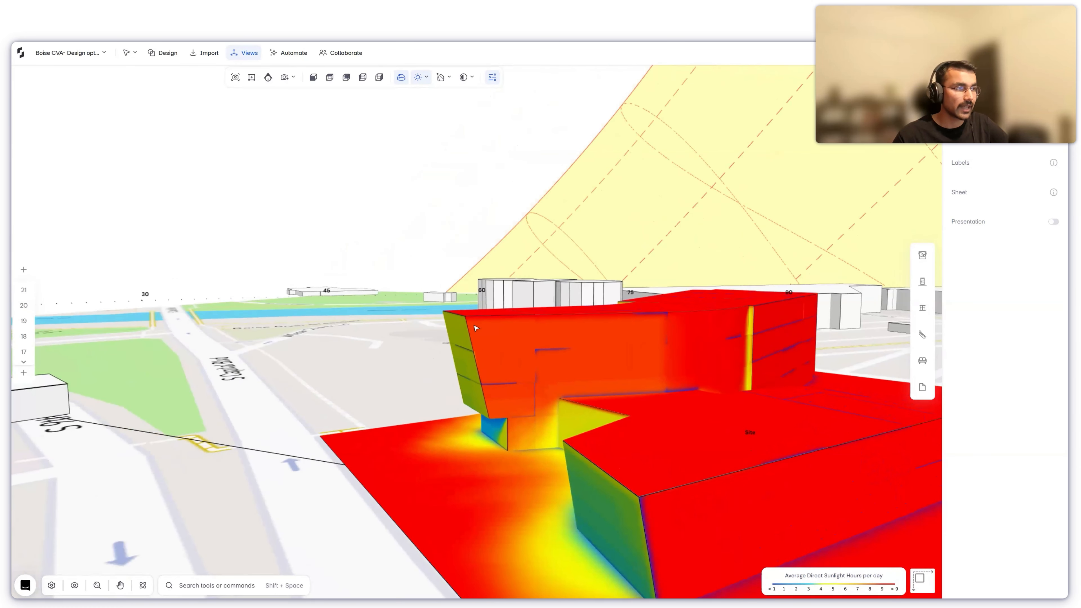
scroll(480, 383, "up", 1)
middle_click_drag(477, 443, 469, 473)
scroll(497, 492, "down", 2)
scroll(469, 473, "up", 1)
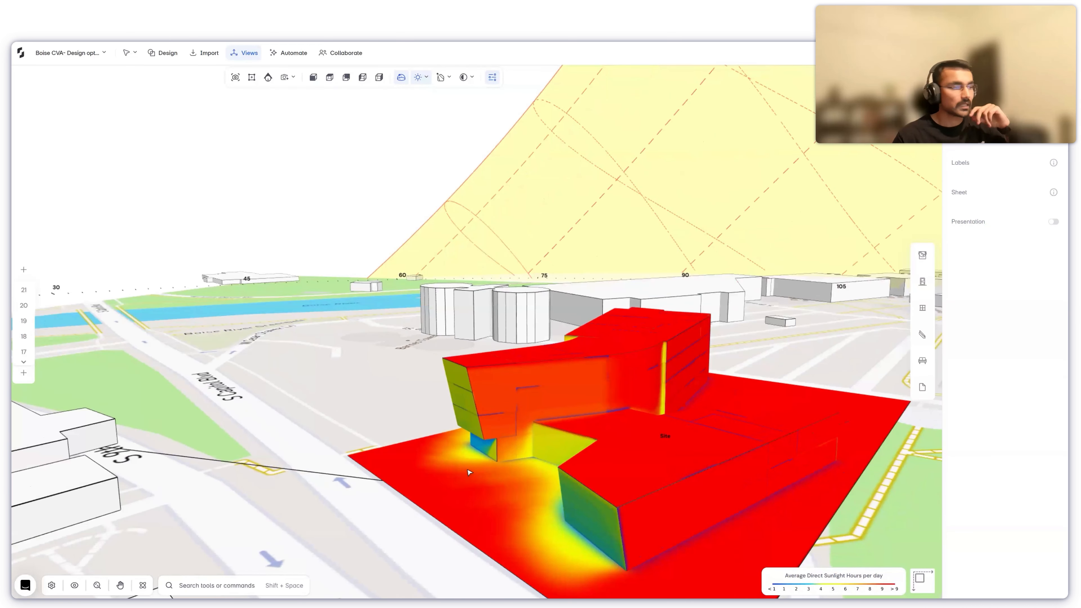
scroll(469, 472, "up", 2)
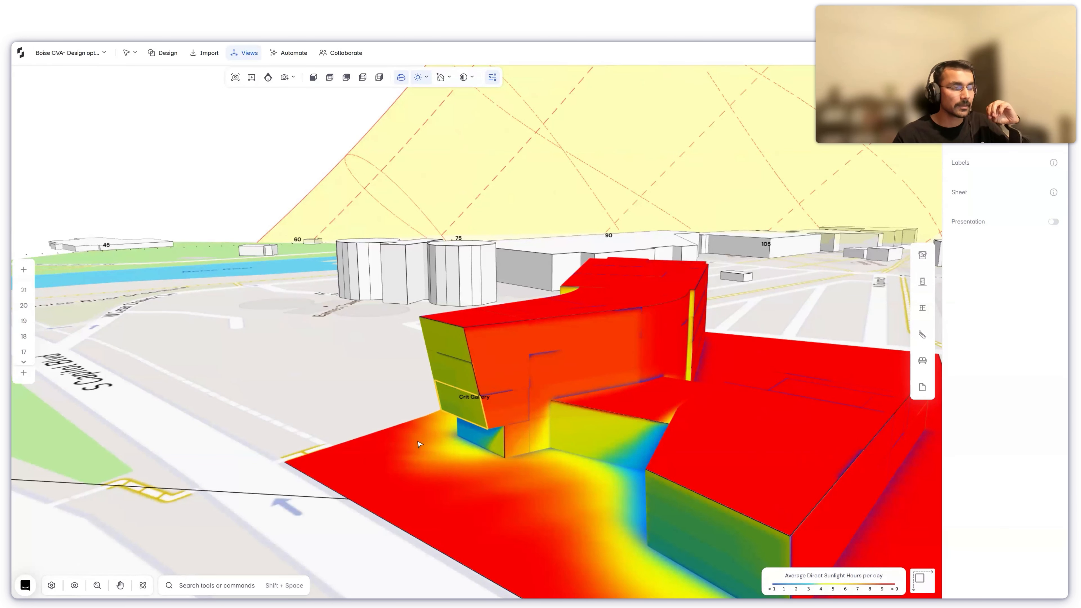
scroll(419, 444, "down", 3)
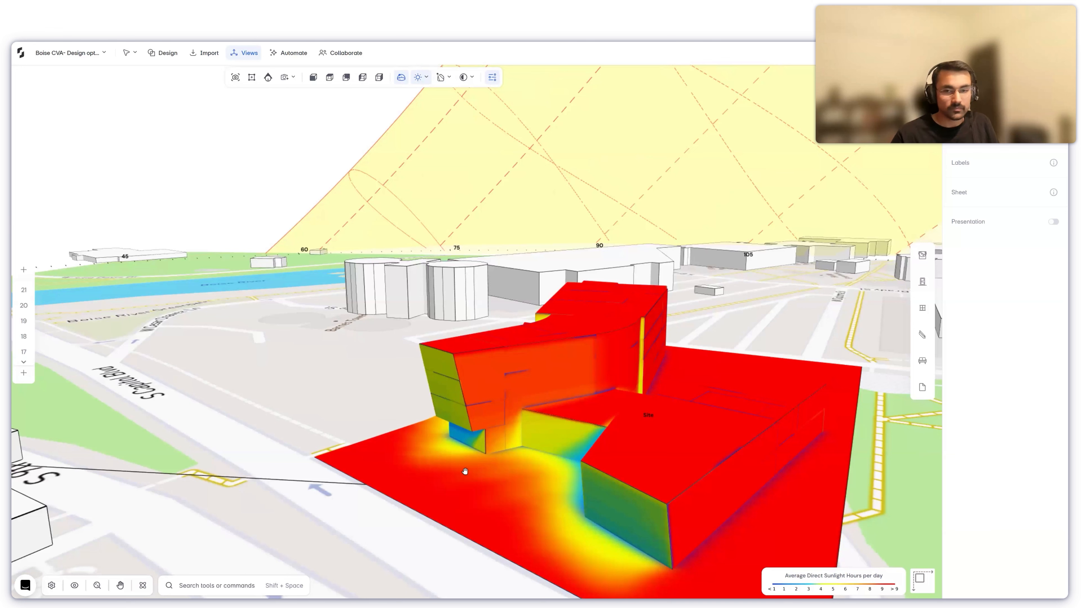
middle_click_drag(648, 415, 610, 405)
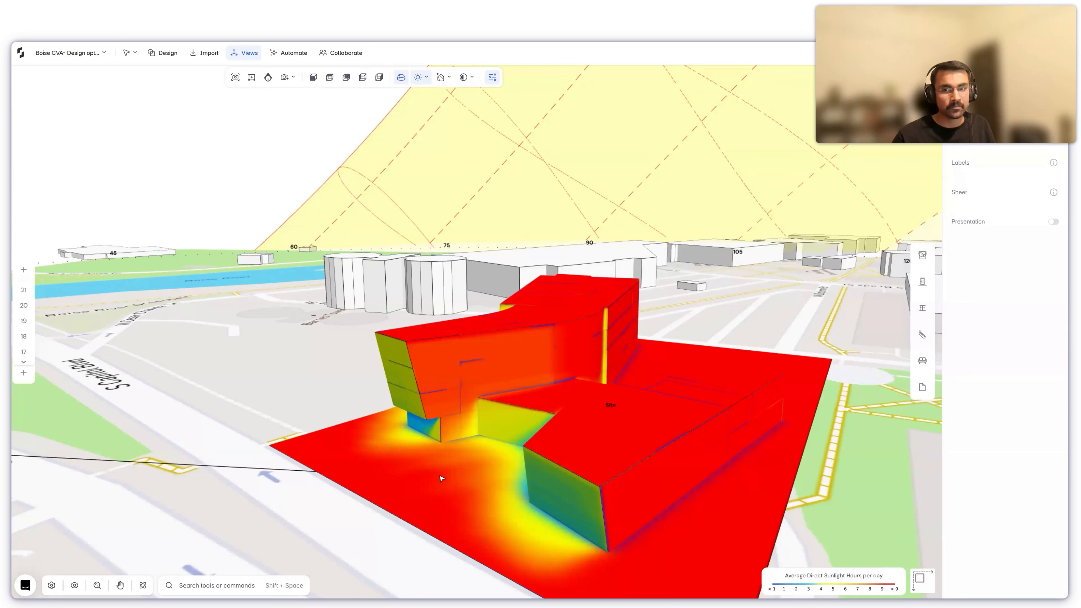
right_click_drag(685, 495, 540, 523)
scroll(540, 522, "up", 2)
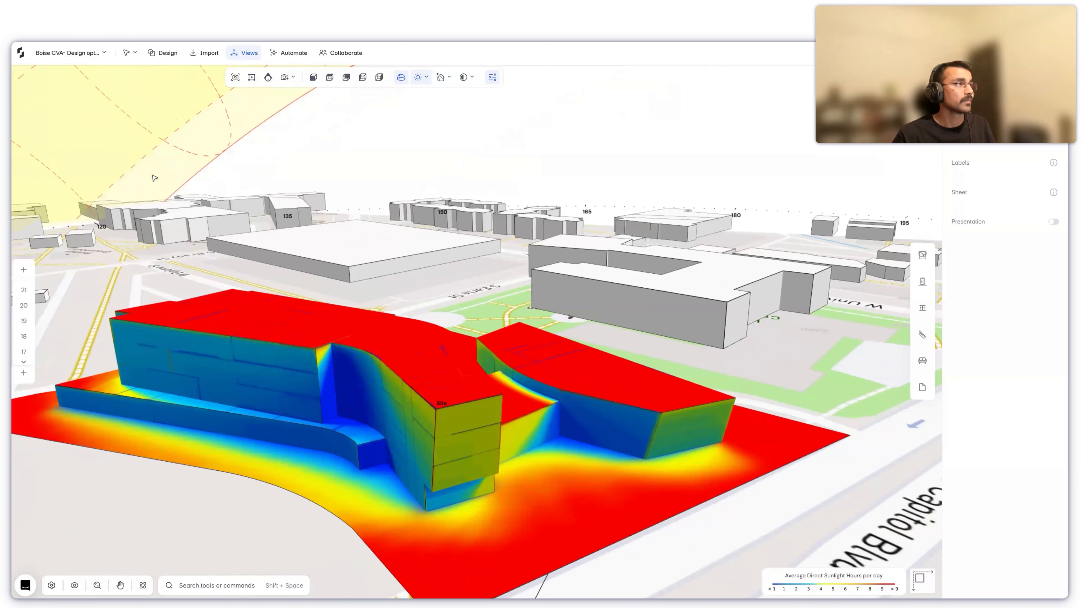
- Leave the design option and open the Boise CVA project from the Progress models folder, with no drawing tool active
left_click(23, 53)
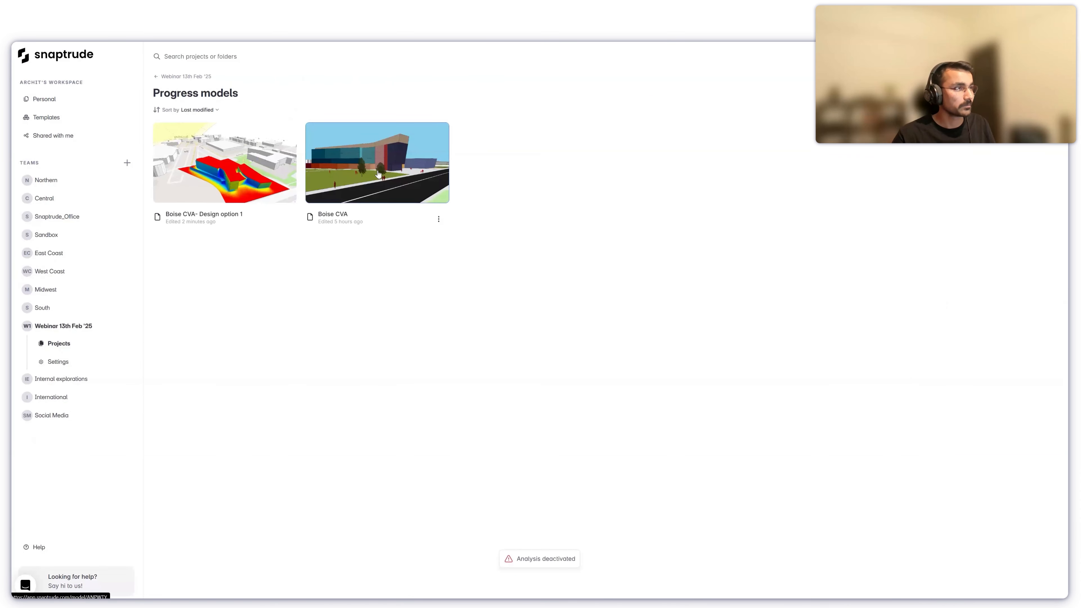
left_click(377, 172)
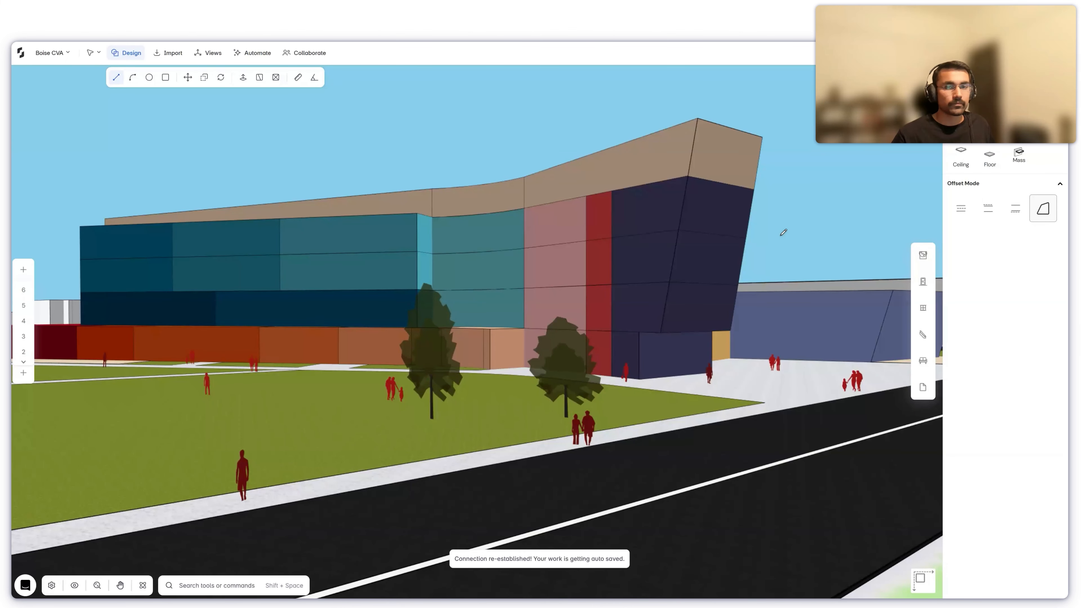
key("Escape")
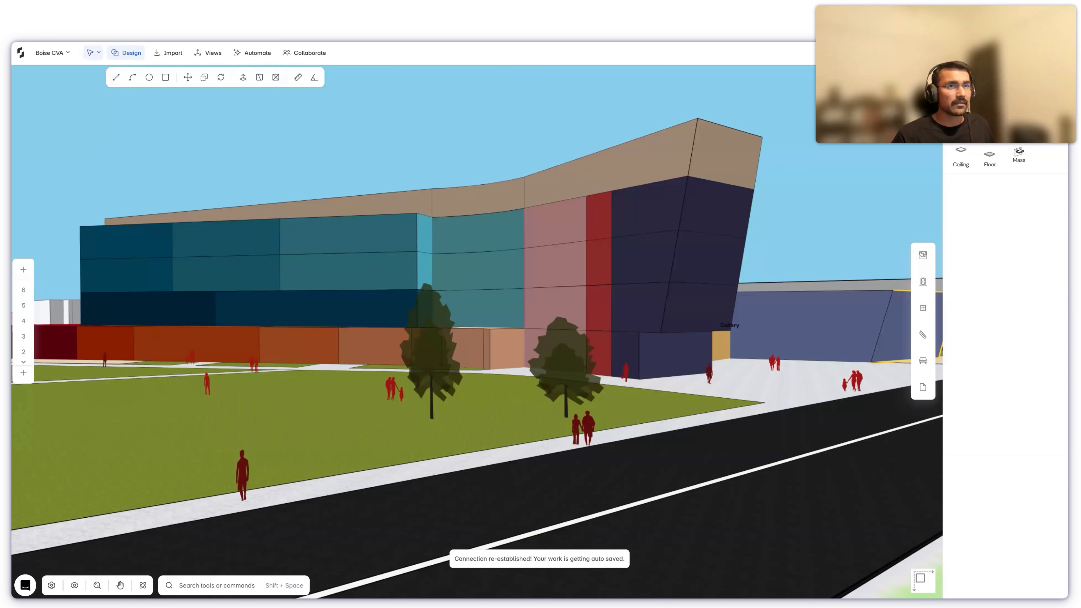
- Examine the coloured Boise CVA massing along its lawn-facing facade and around the street corner
middle_click_drag(822, 307, 894, 311)
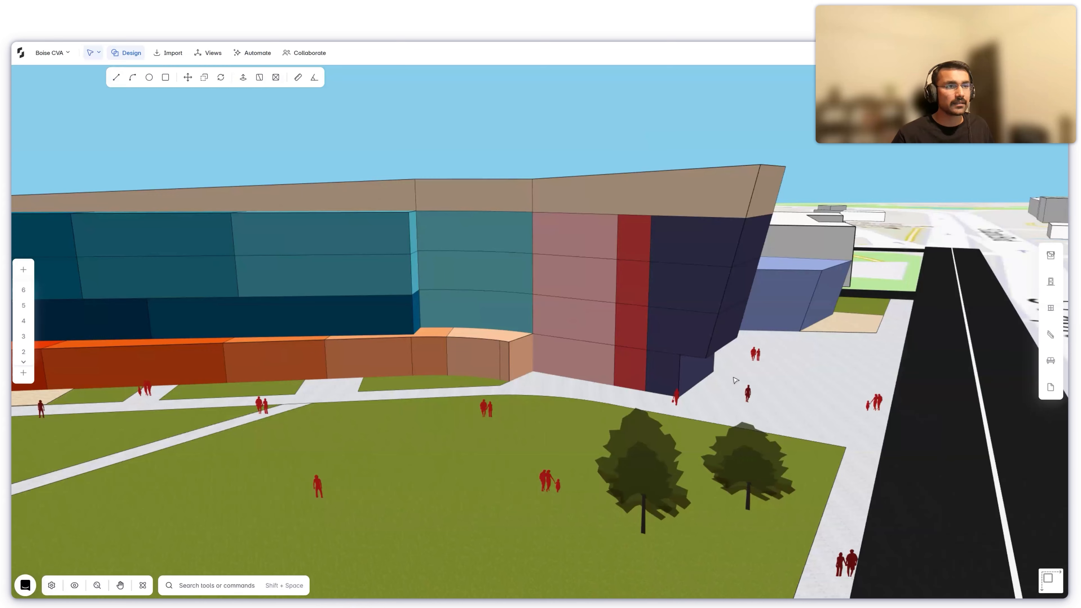
scroll(490, 406, "down", 5)
middle_click_drag(491, 406, 785, 305)
scroll(787, 306, "up", 4)
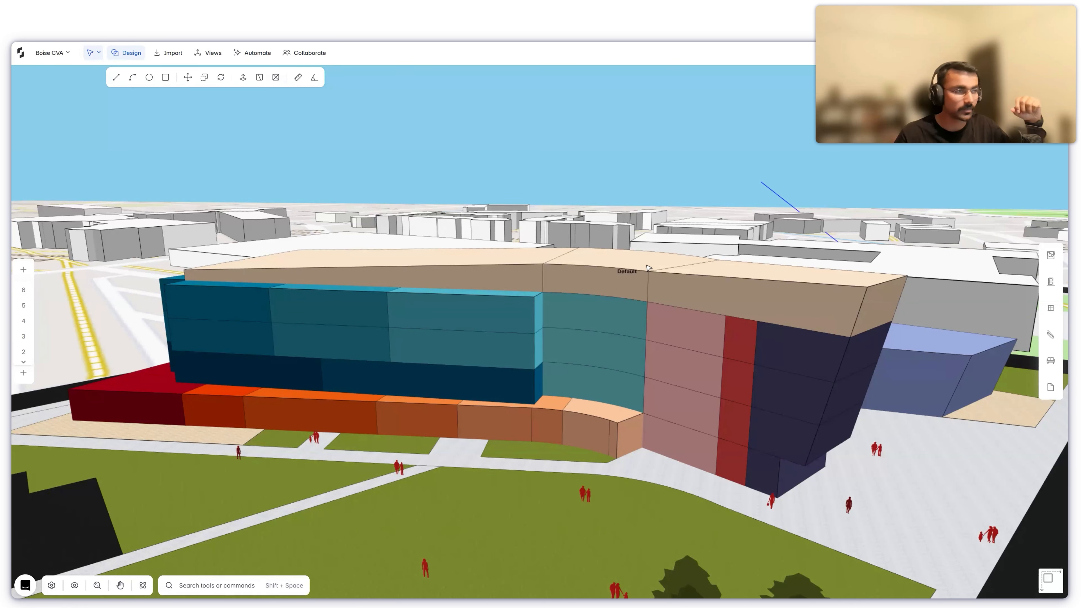
middle_click_drag(438, 268, 418, 442)
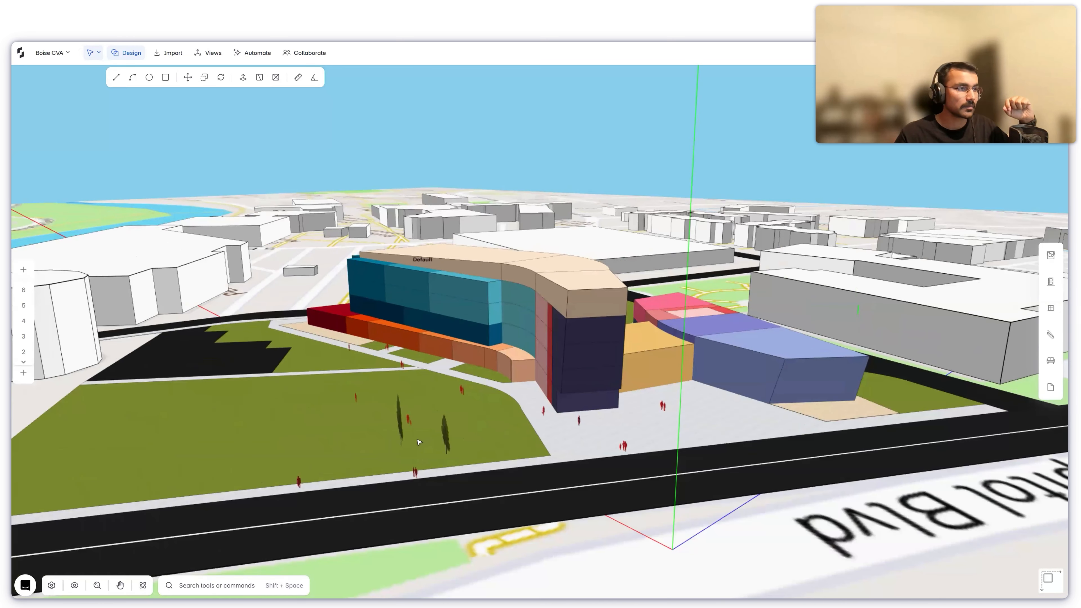
scroll(418, 441, "up", 5)
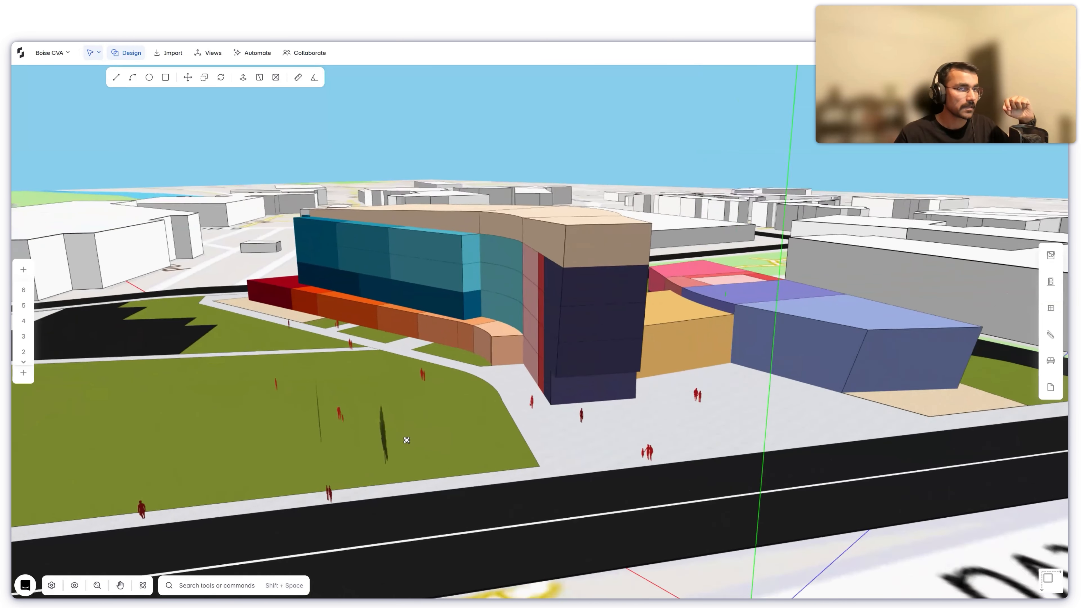
scroll(290, 434, "up", 3)
- Examine the Boise CVA plaza pathway, overhanging end, roof shape and rear courtyard from street level and above
left_click(611, 488)
middle_click_drag(613, 491, 746, 517)
left_click(624, 496)
scroll(588, 494, "down", 3)
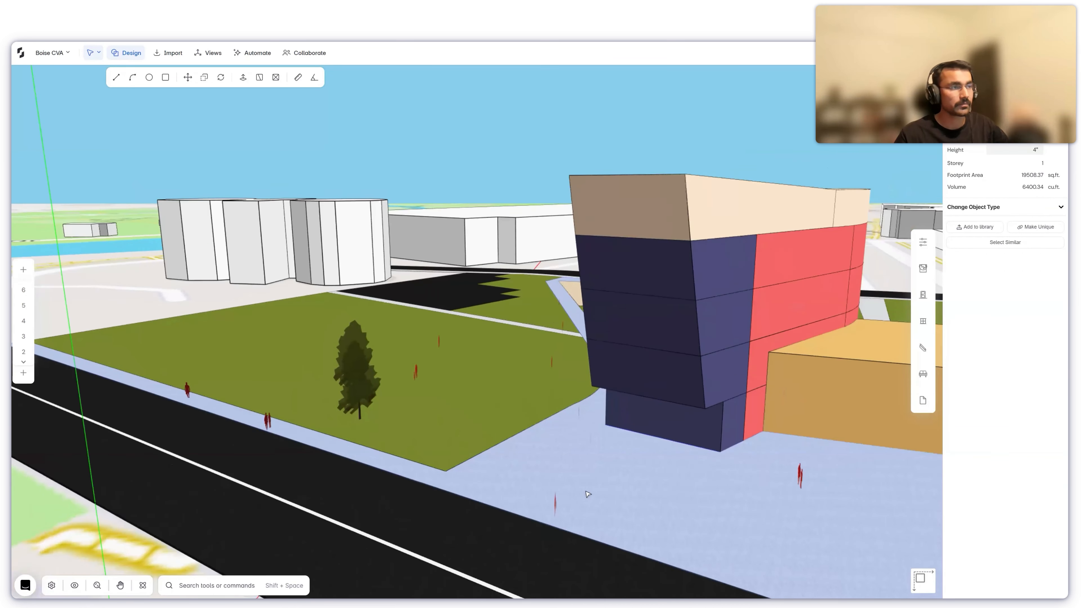
scroll(796, 511, "up", 3)
middle_click_drag(821, 403, 571, 373)
scroll(571, 373, "up", 3)
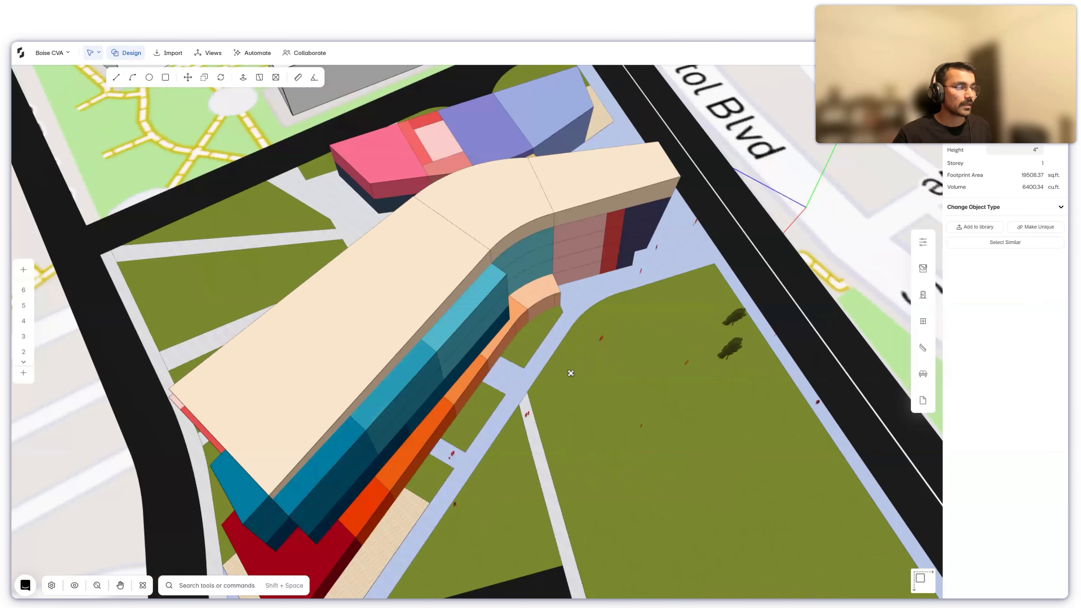
scroll(571, 373, "down", 5)
key("Escape")
scroll(480, 405, "up", 3)
middle_click_drag(480, 405, 705, 426)
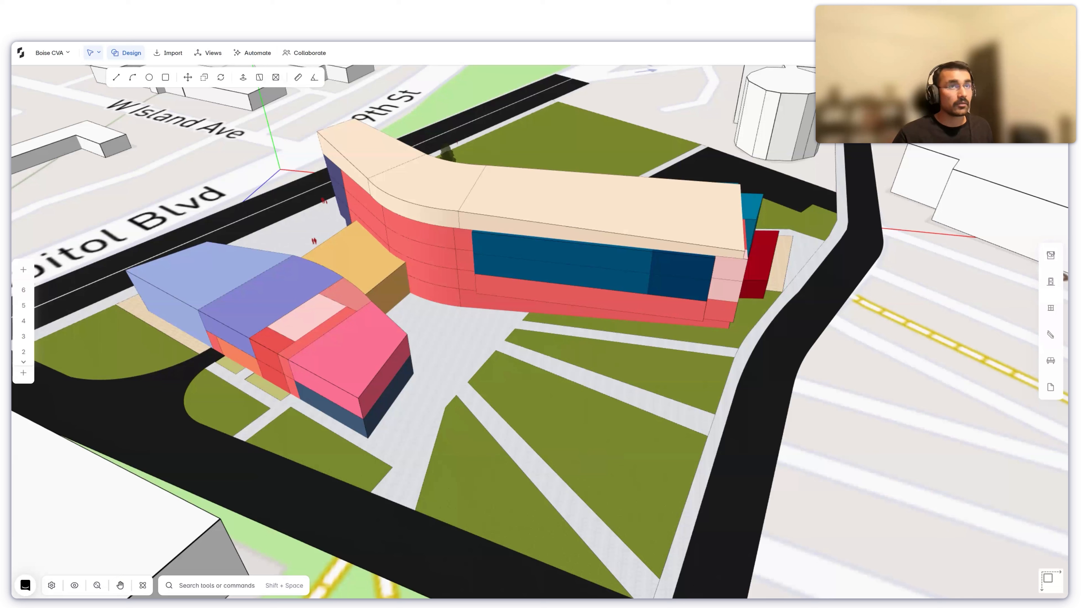
- View the model through the saved views axo_1 and Screenshot 12
left_click(731, 177)
key("Escape")
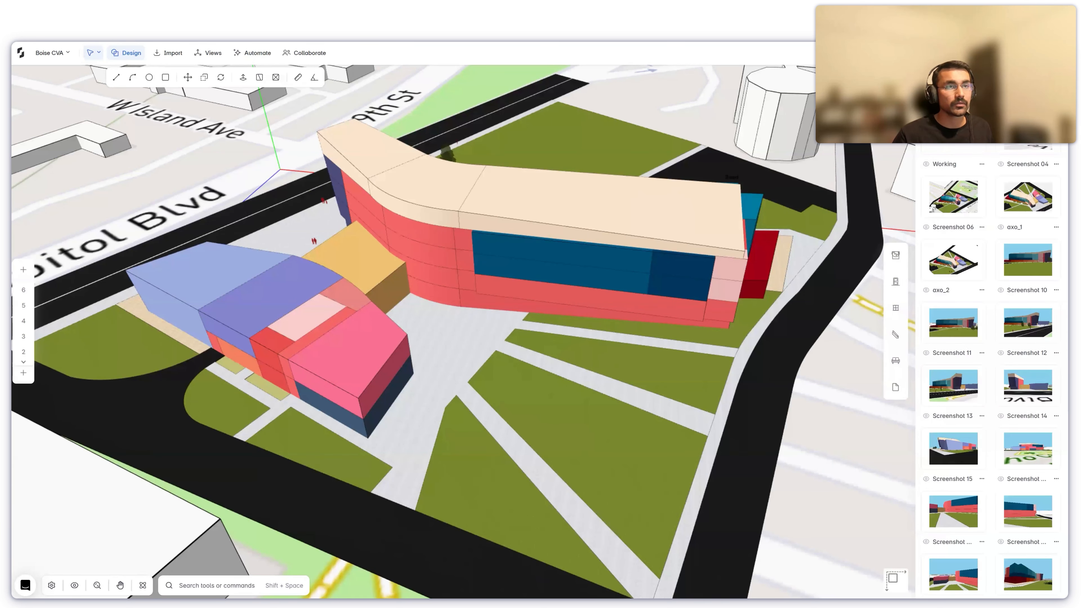
left_click(1031, 194)
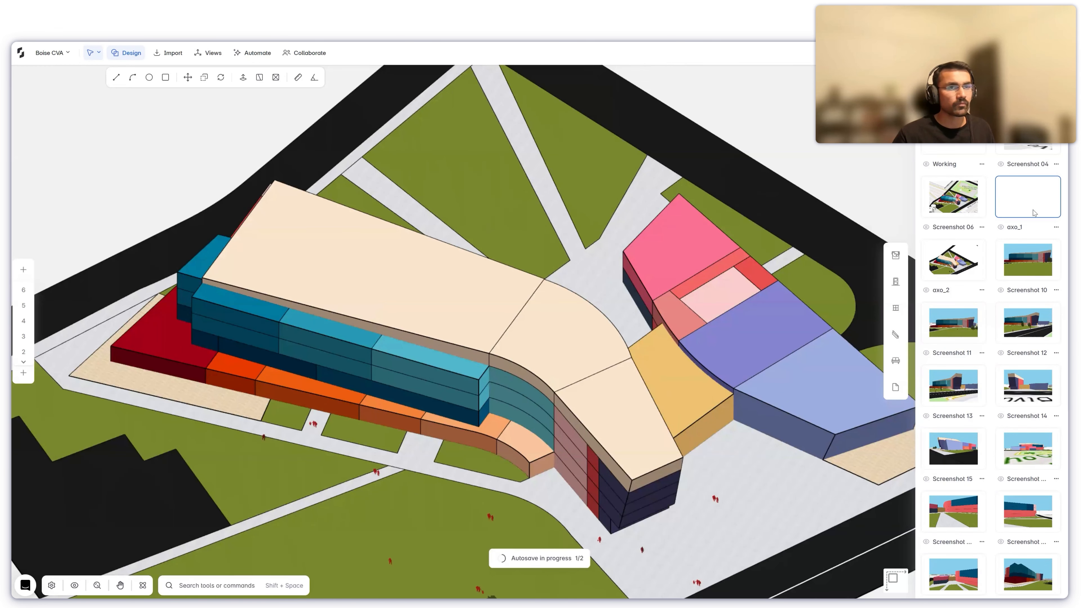
left_click(1020, 327)
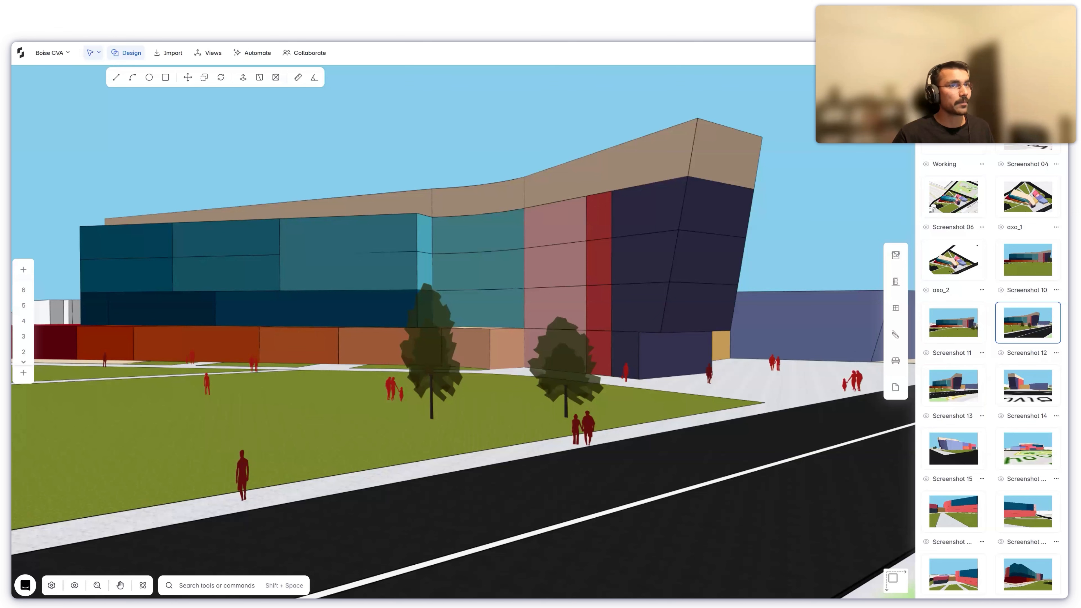
key("Escape")
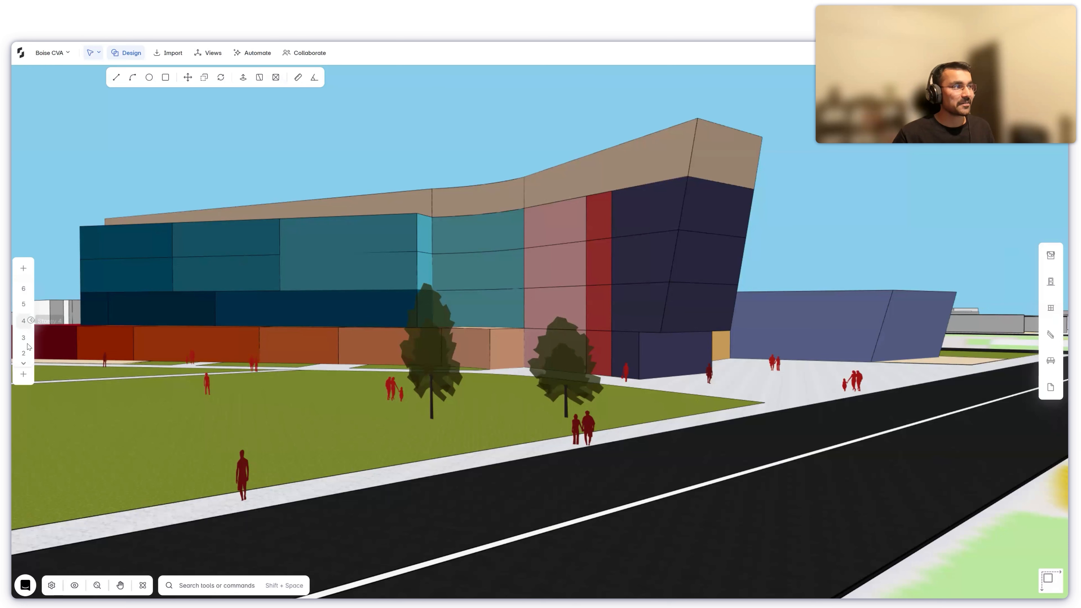
- Switch to the Storey 1 plan and open the saved view Plan 01 showing the labelled rooms
left_click(24, 363)
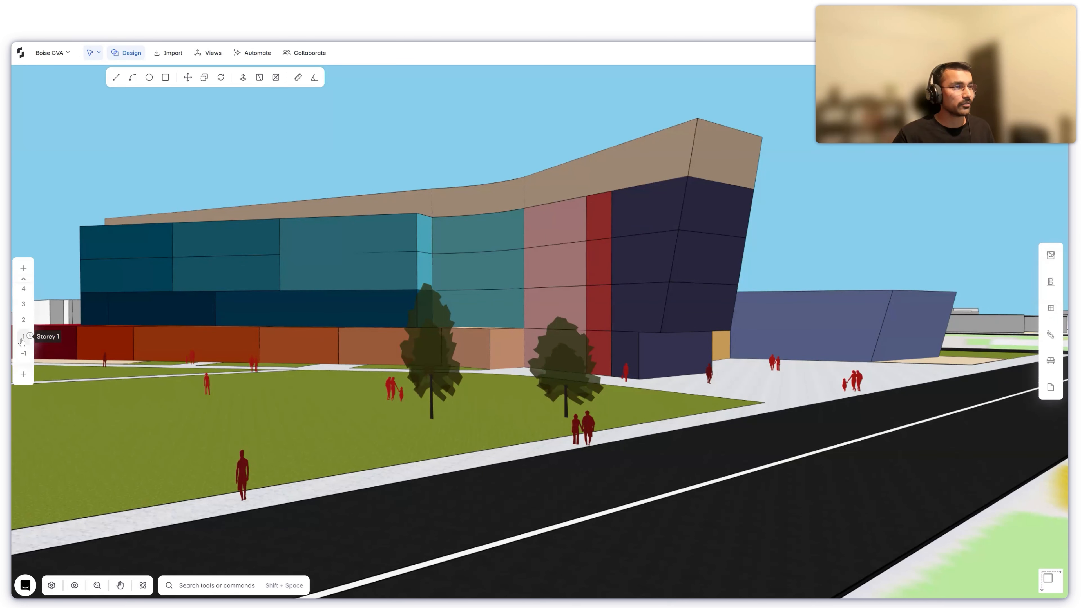
left_click(22, 338)
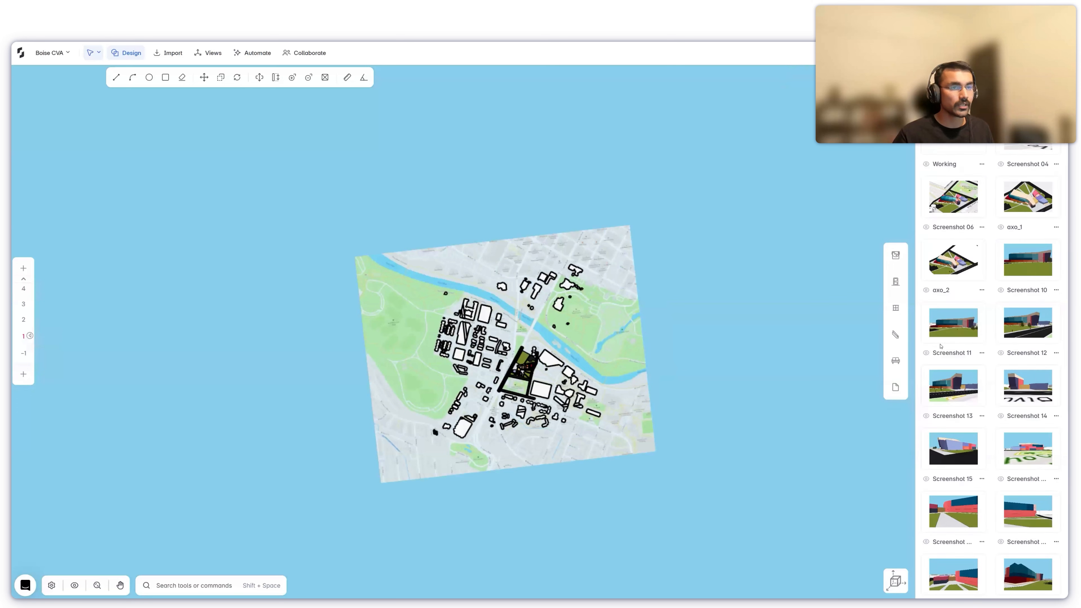
scroll(968, 386, "down", 7)
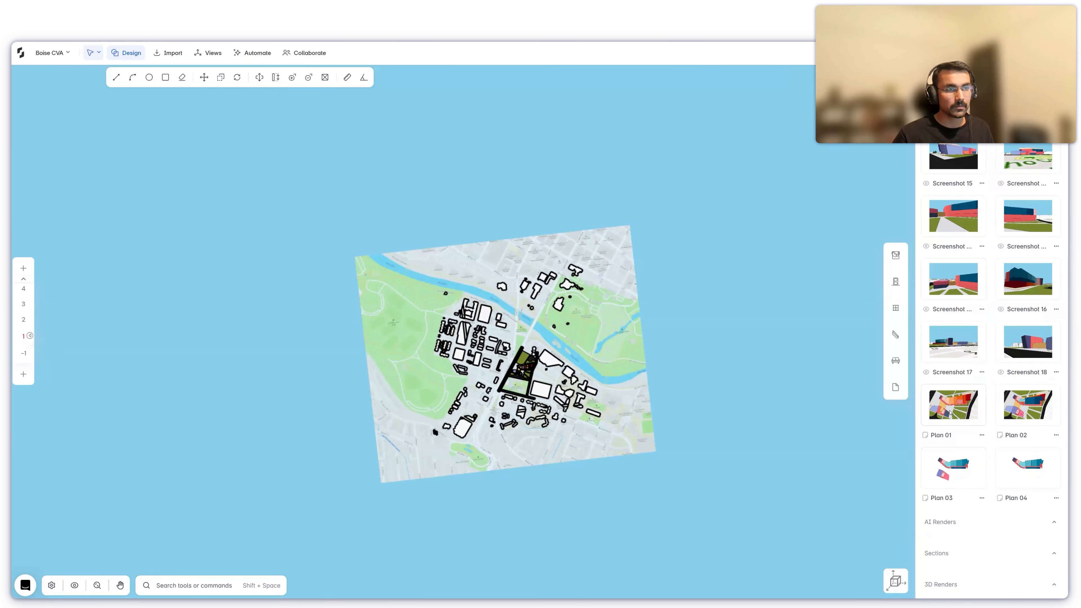
left_click(953, 413)
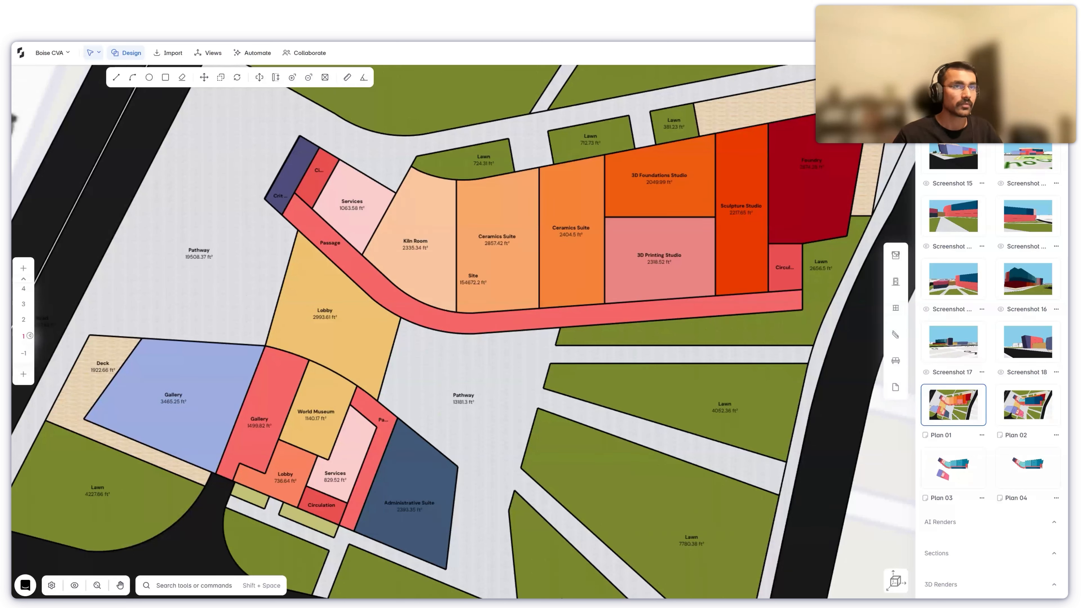
- Save the current Storey 1 plan as a new ANSI D sheet at 1/16" = 1' scale
key("Escape")
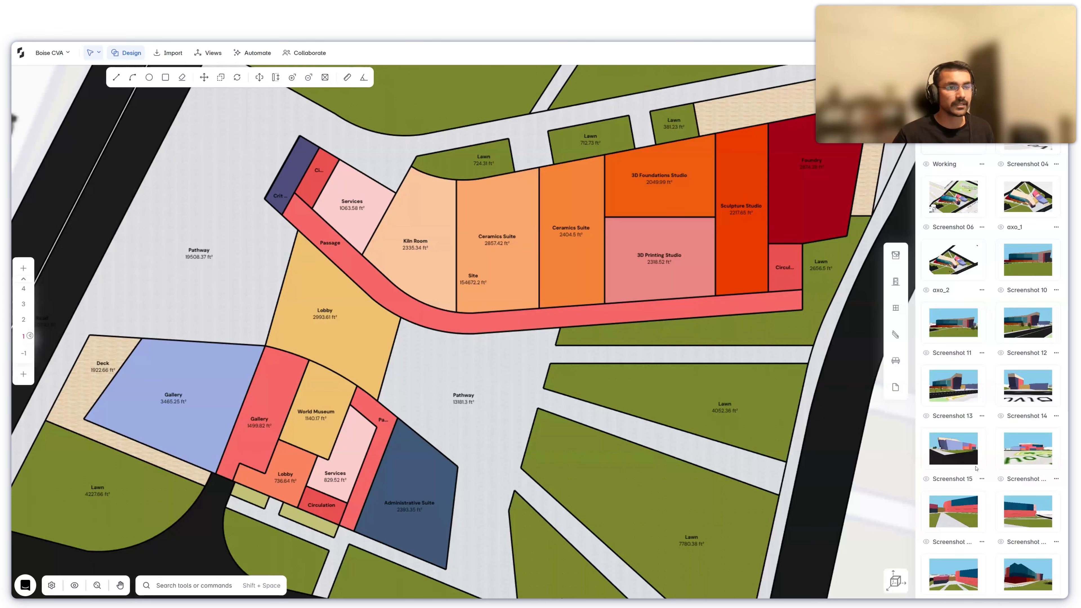
scroll(976, 468, "down", 6)
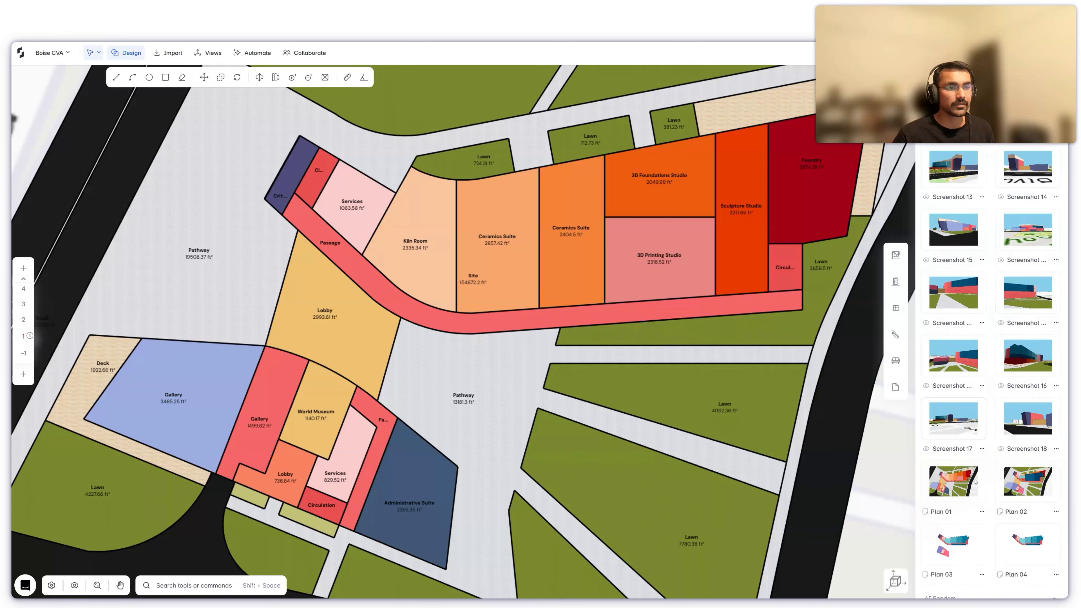
left_click(209, 53)
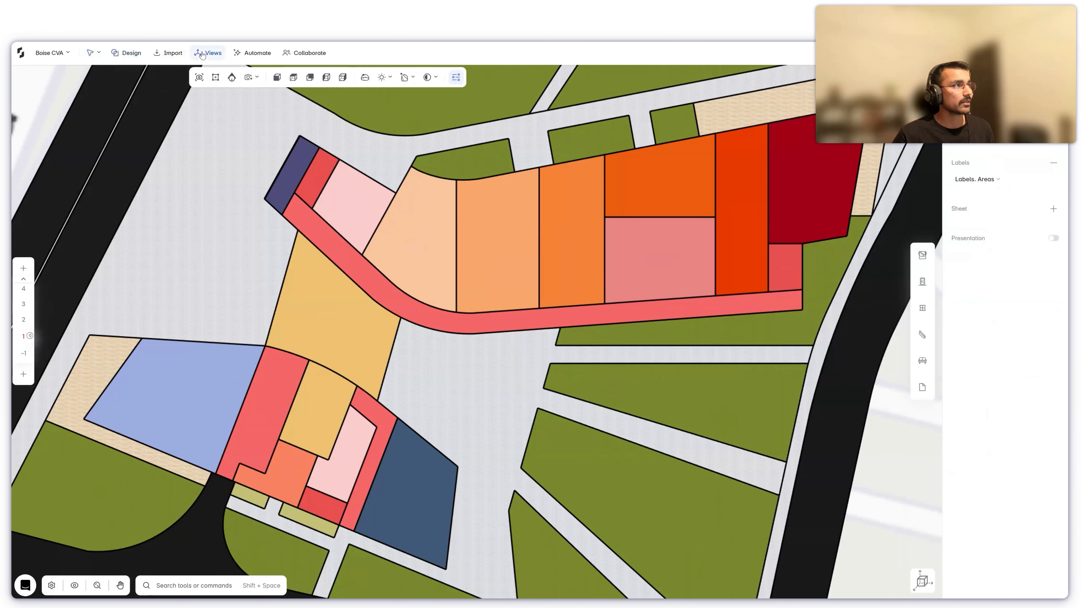
left_click(1054, 210)
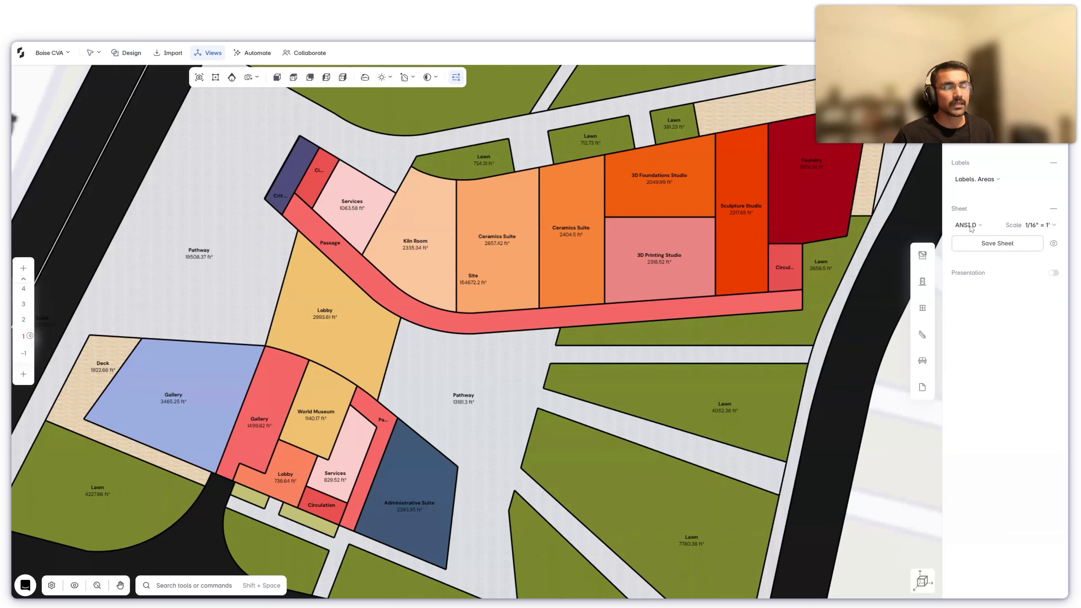
left_click(1052, 229)
left_click(1028, 337)
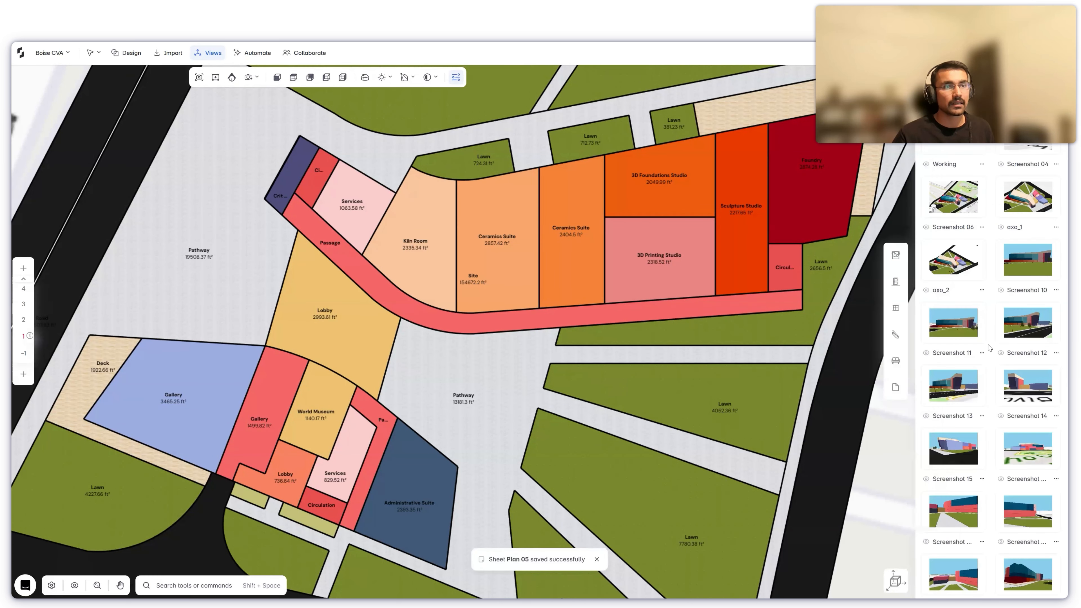
- View the saved sheets Plan 02, Plan 03 and Plan 04 one after another, and return to Plan 01
scroll(997, 446, "down", 1)
scroll(997, 446, "down", 8)
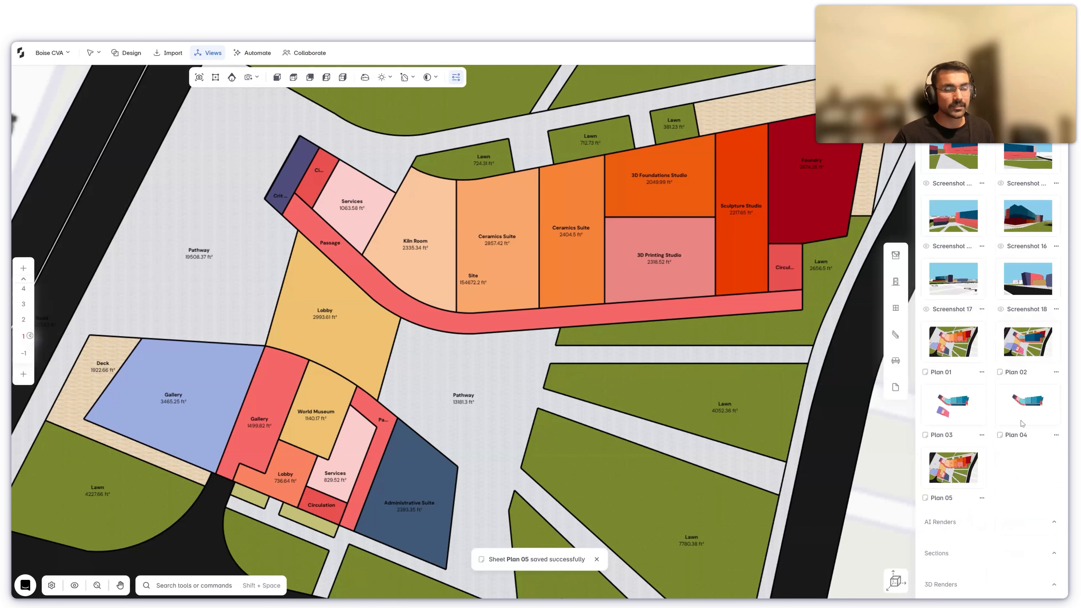
left_click(1018, 348)
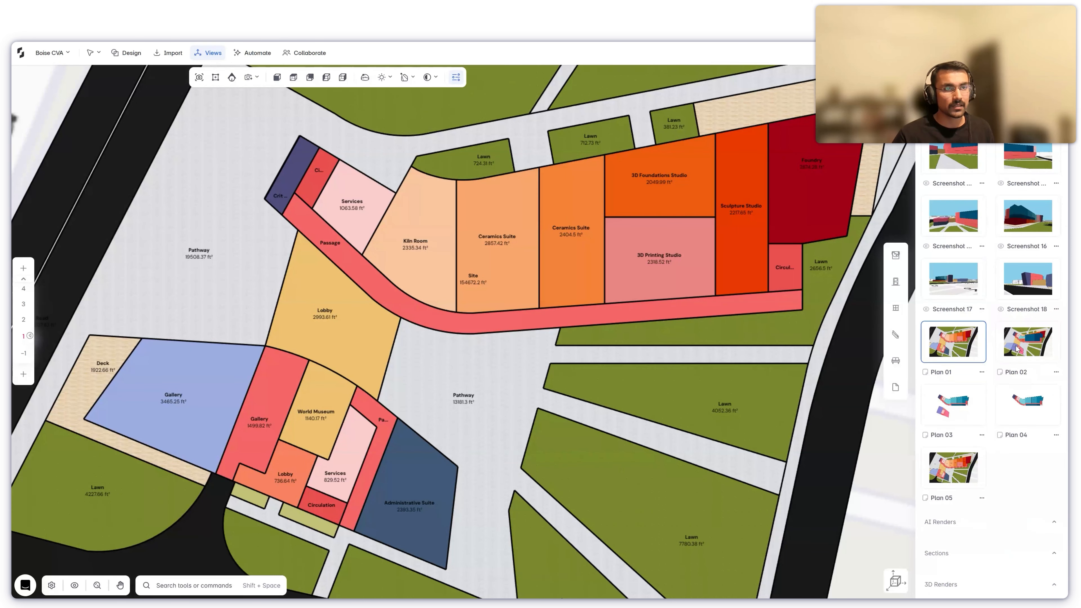
left_click(974, 408)
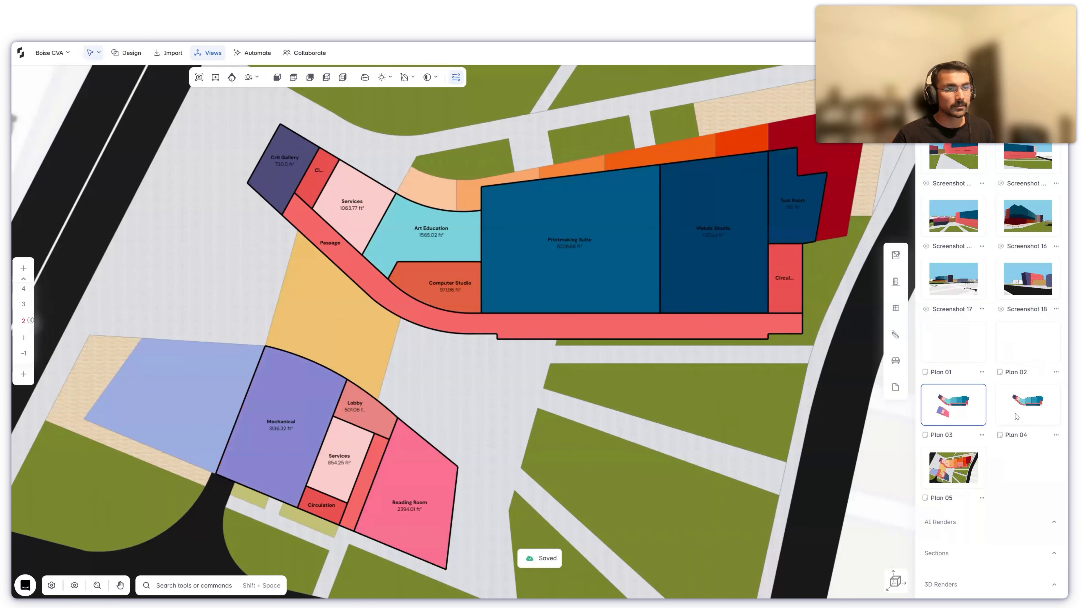
left_click(1019, 416)
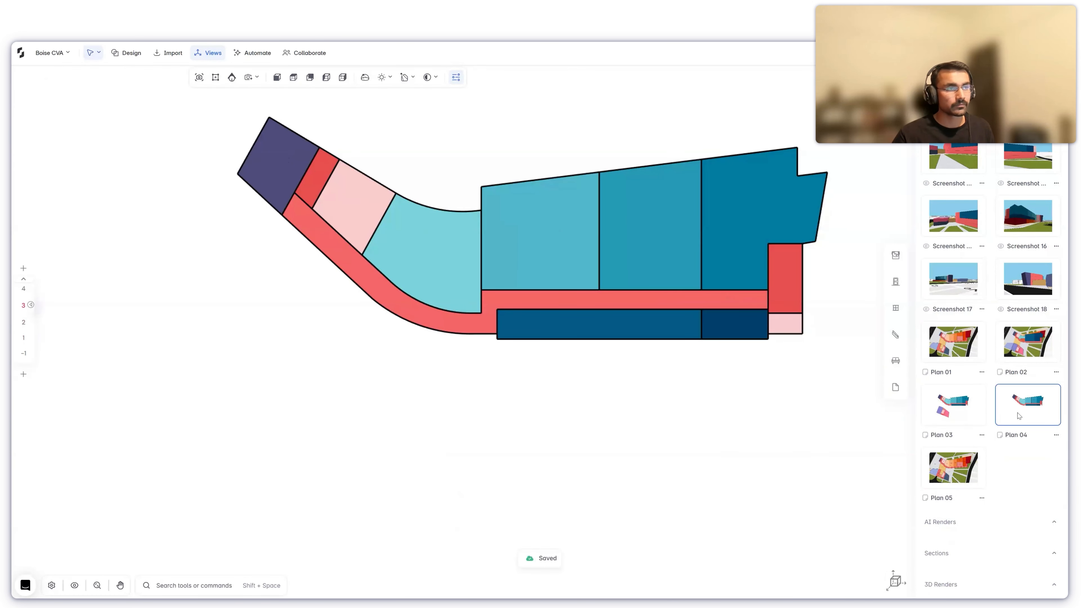
left_click(961, 357)
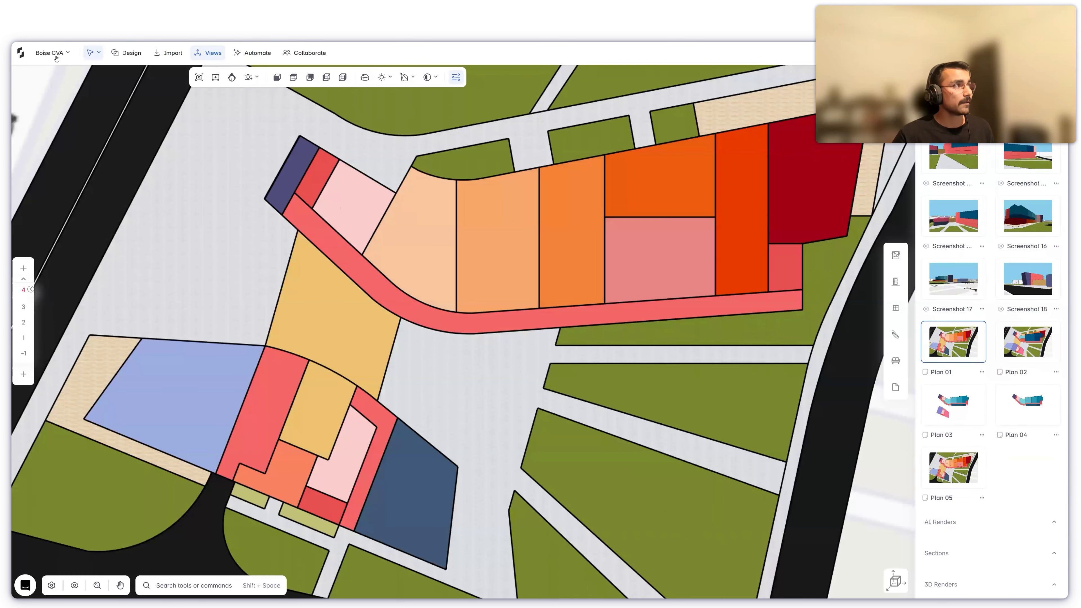
- Export all the plan sheets, Plan 01 to Plan 05, to PDF with the title block included
left_click(50, 53)
mouse_move(85, 126)
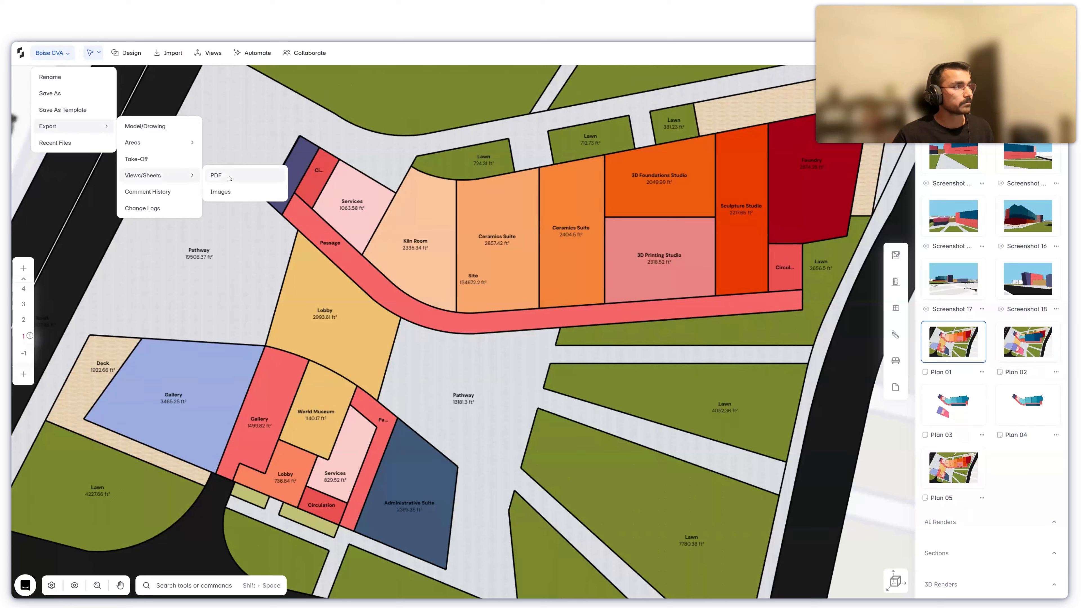
left_click(219, 176)
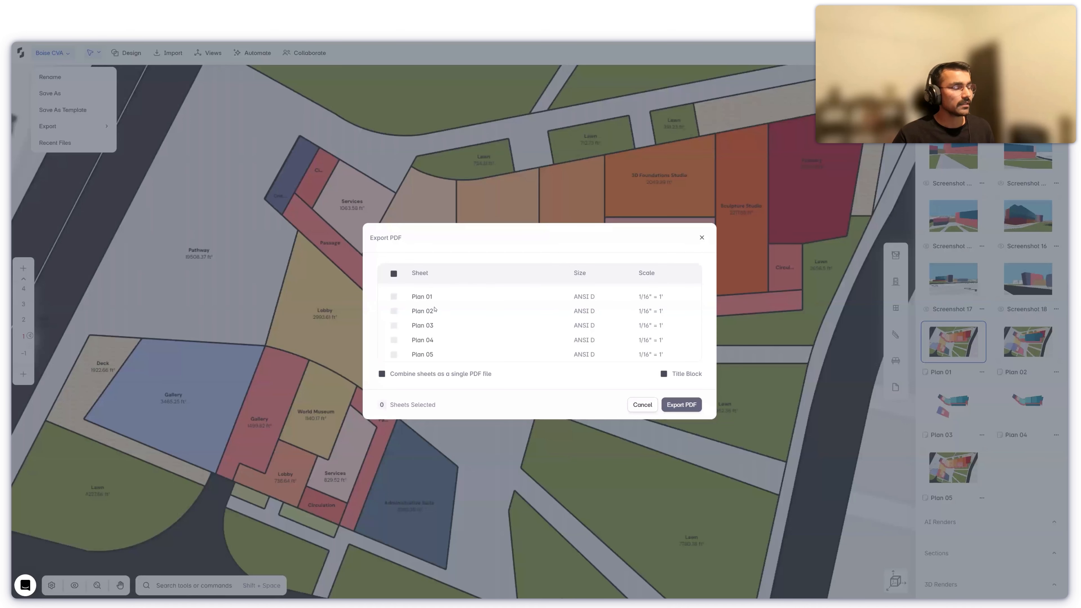
left_click(393, 274)
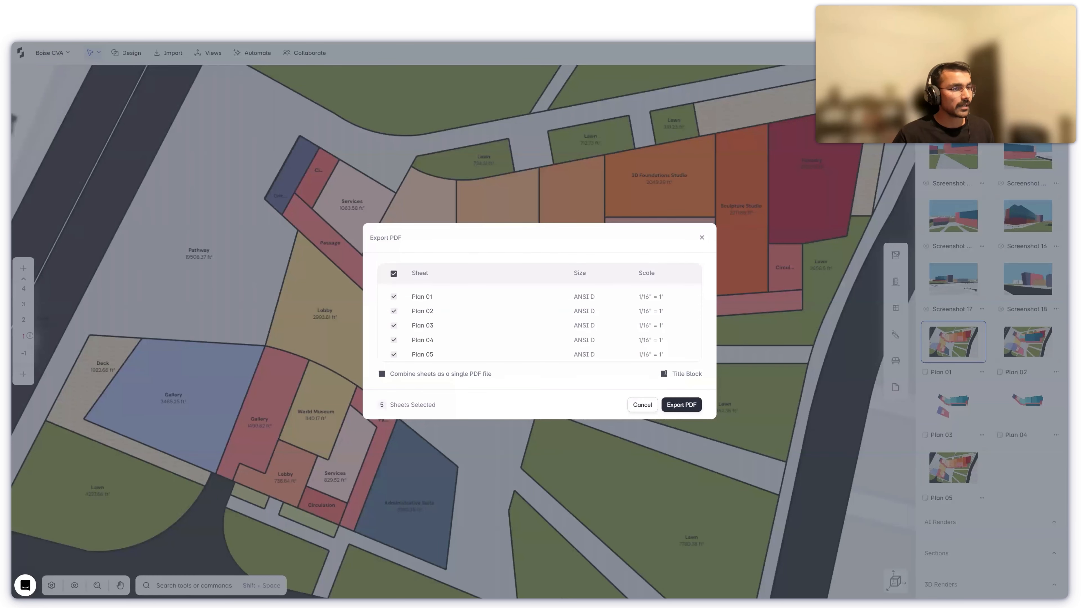
left_click(664, 374)
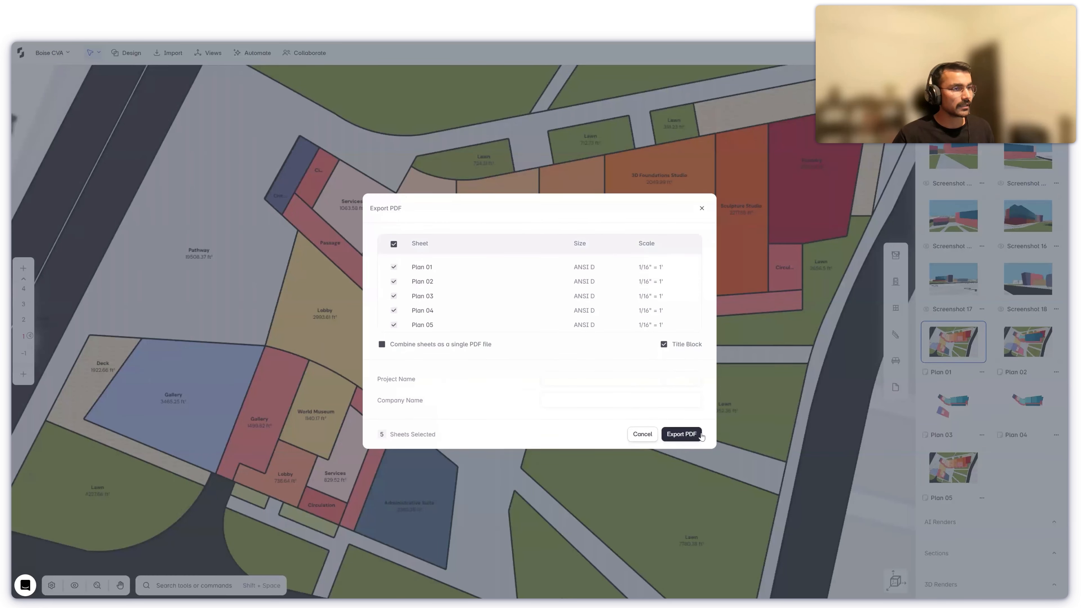
left_click(700, 435)
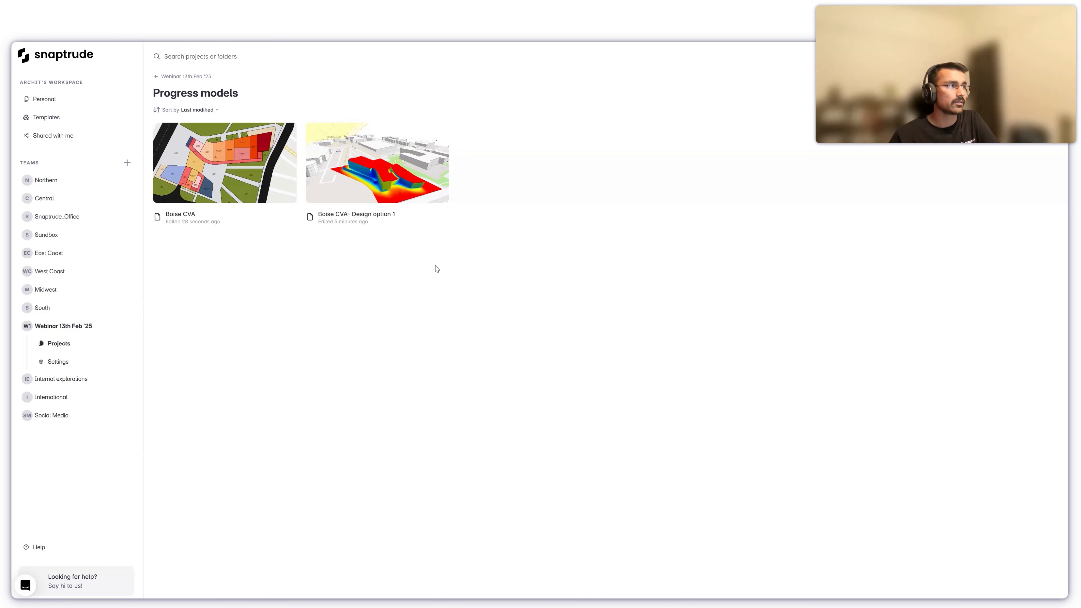
- Reopen the Boise CVA project from the Progress models folder and cancel the active line tool
left_click(247, 188)
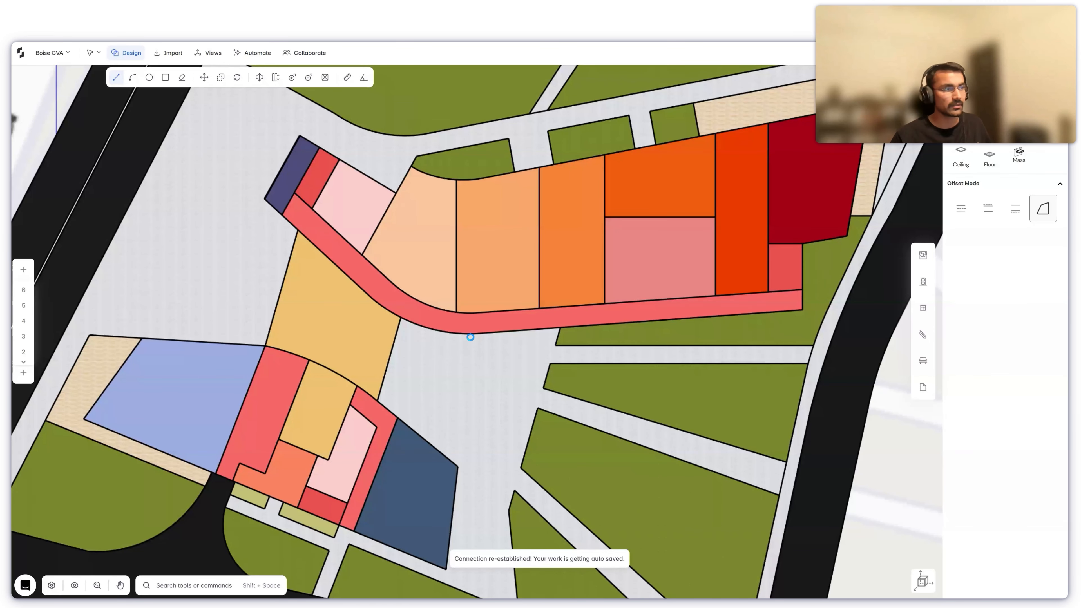
scroll(511, 362, "down", 5)
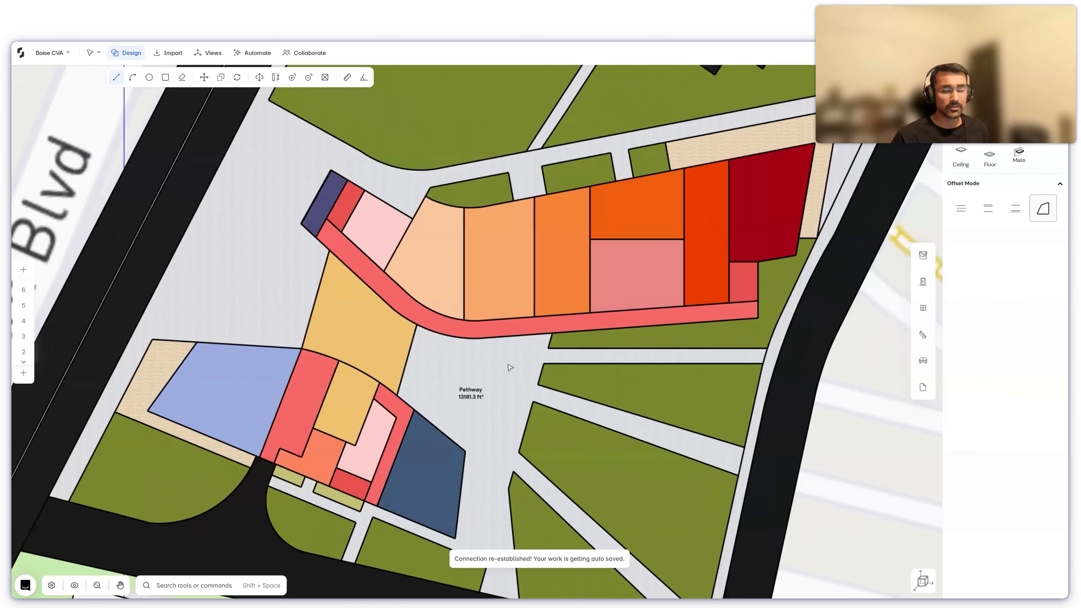
key("Escape")
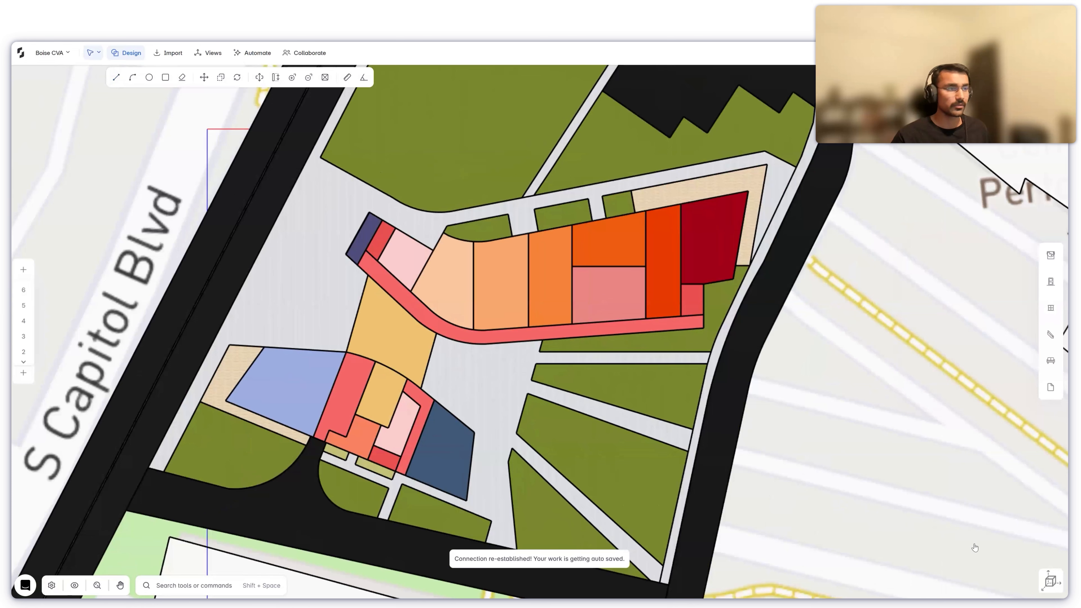
- Switch the model to 3D and examine the Boise CVA building within its city surroundings, including the lawn and S Capitol Blvd side
key("Tab")
scroll(533, 336, "up", 4)
scroll(534, 339, "up", 5)
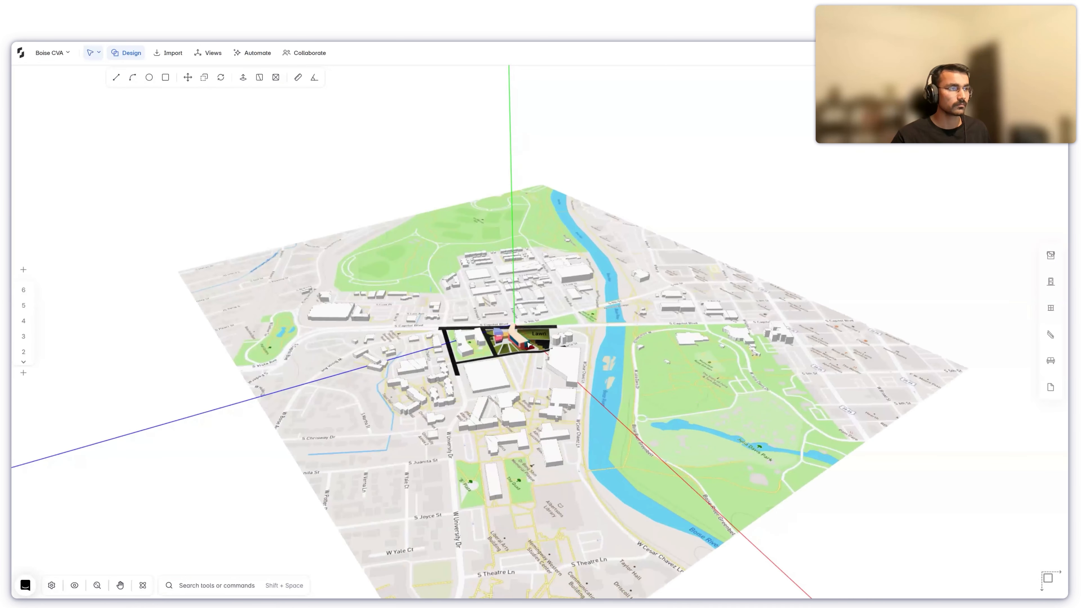
scroll(529, 350, "up", 2)
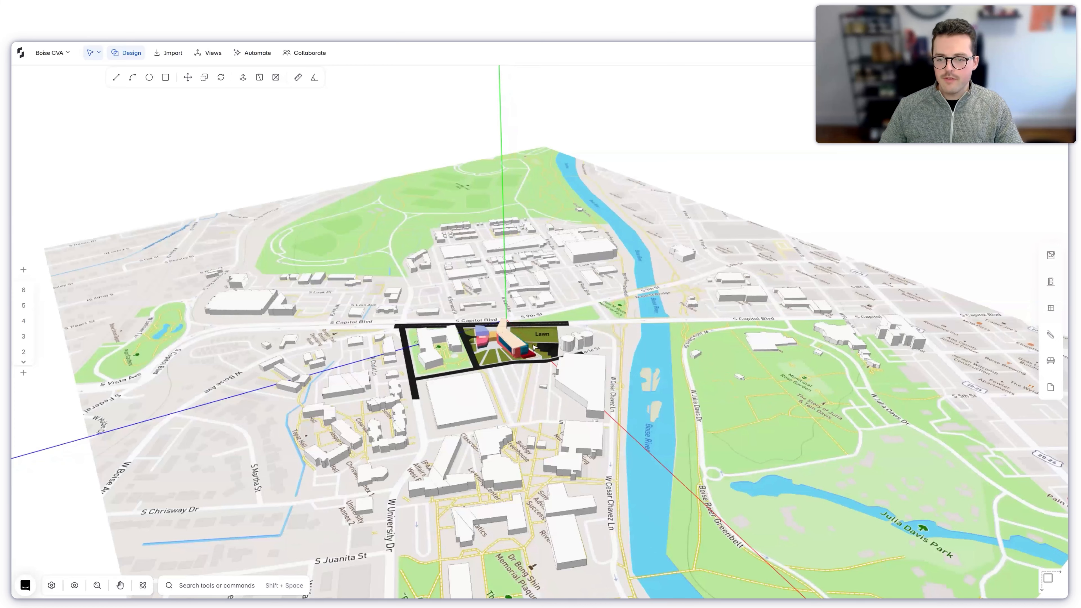
scroll(497, 383, "up", 3)
scroll(511, 362, "up", 2)
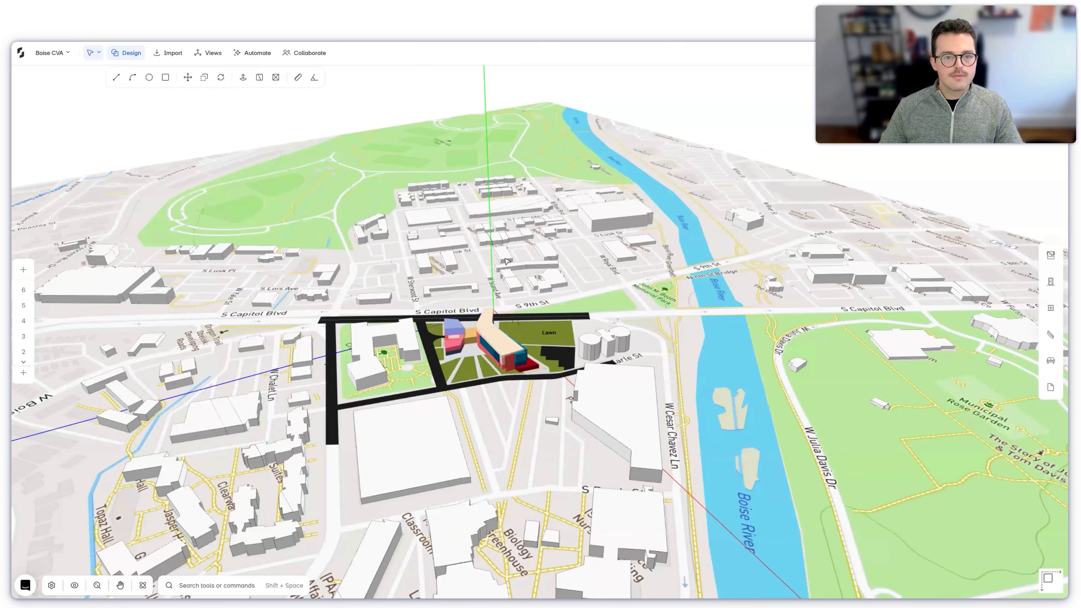
scroll(642, 271, "up", 3)
scroll(663, 284, "up", 2)
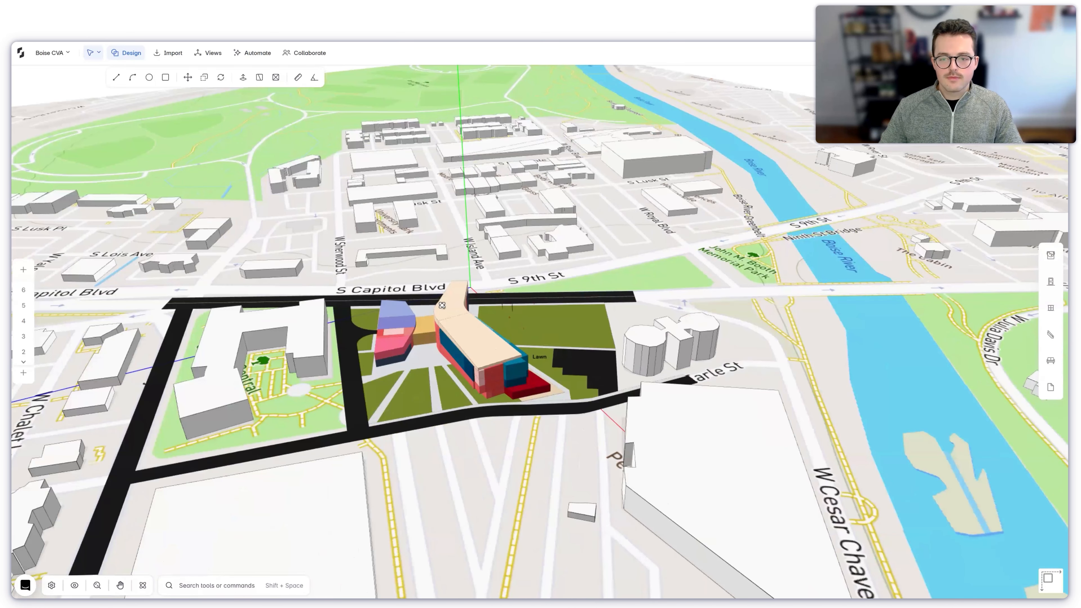
scroll(524, 367, "up", 2)
scroll(524, 367, "down", 1)
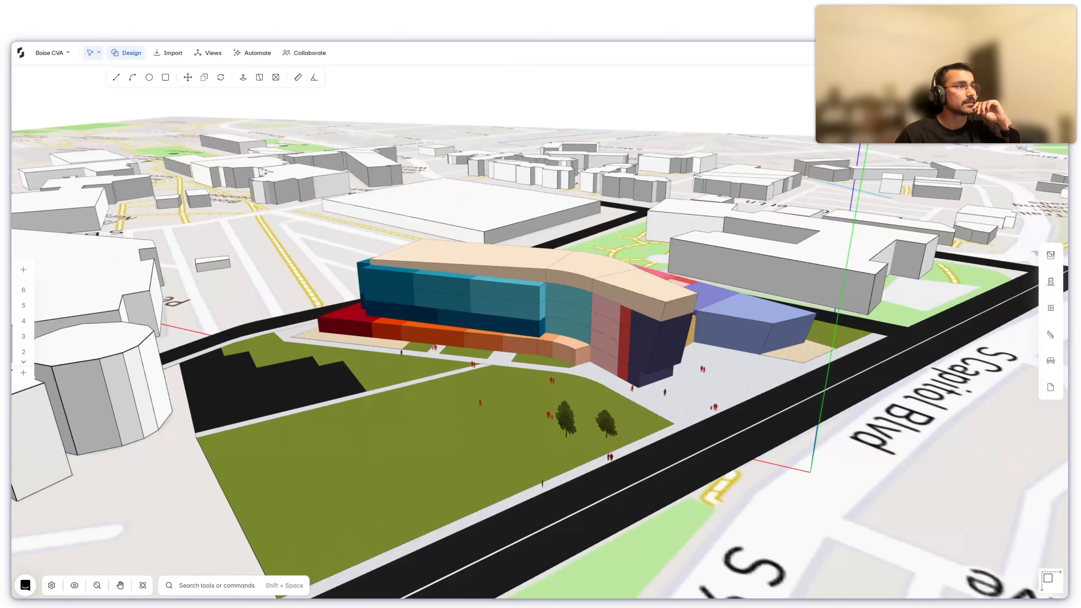
- Switch to the exported Sheet-Plan 01.pdf and examine the whole plan with its title block
key("alt+Tab")
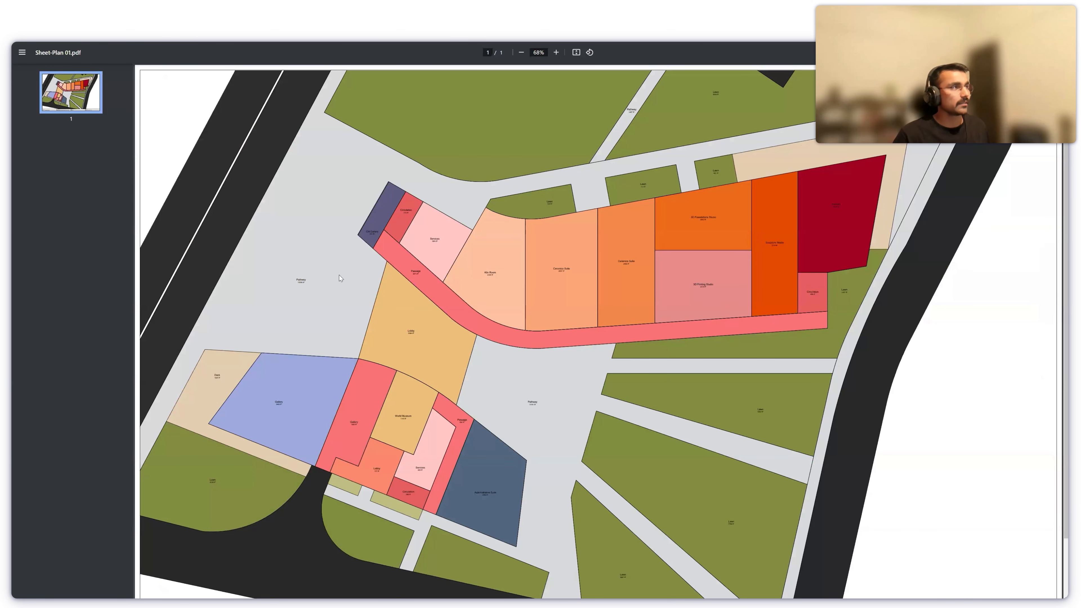
scroll(841, 419, "down", 2)
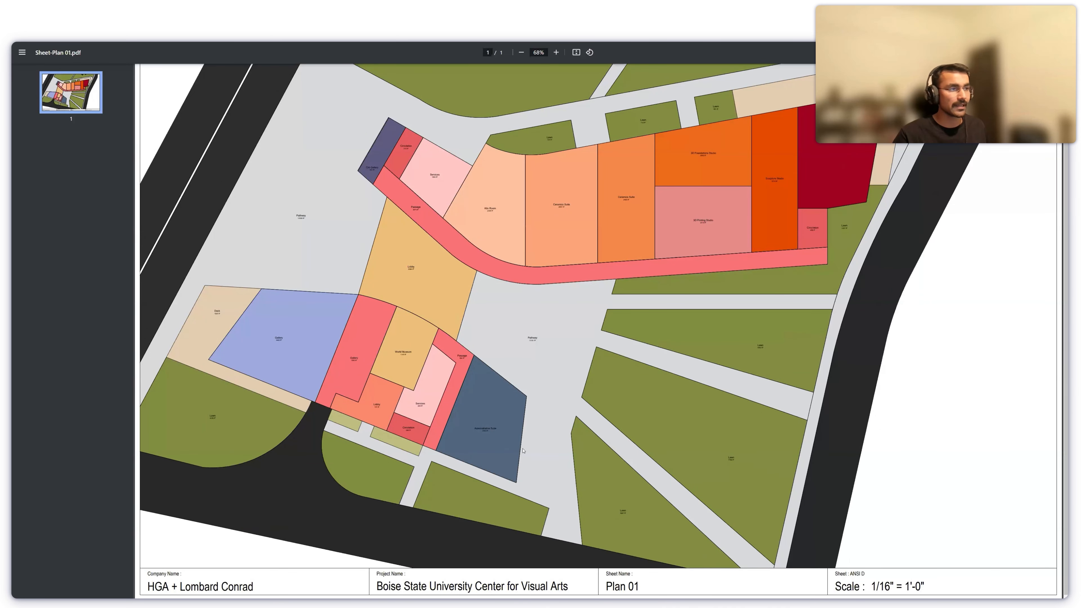
scroll(512, 393, "up", 2)
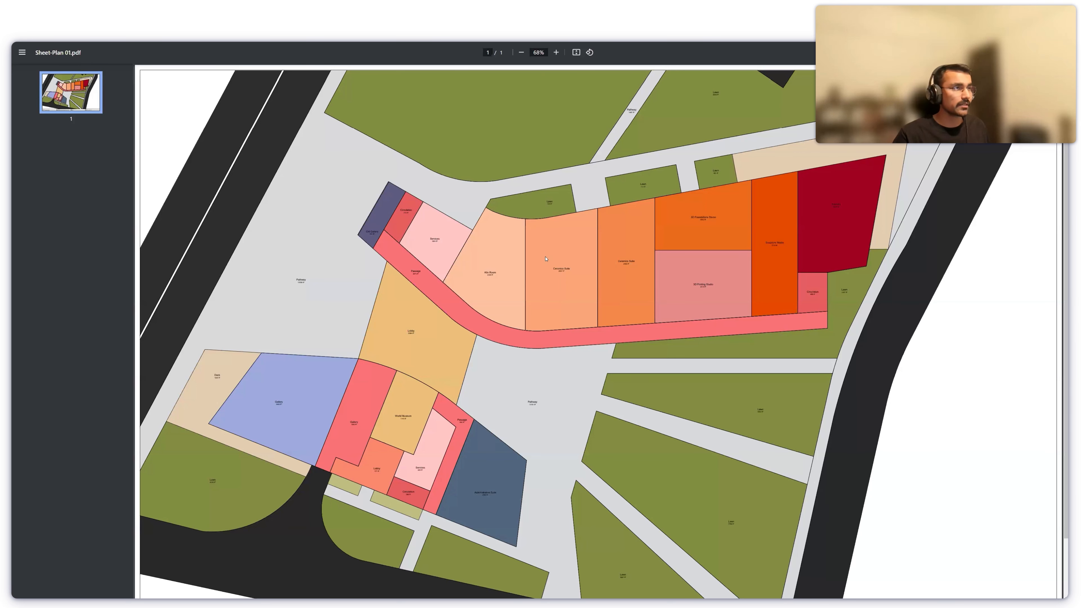
- Enlarge the PDF plan to 125% and check that the Services, Passage, Lobby and Kiln Room labels are selectable text
left_click(556, 52)
left_click(556, 52)
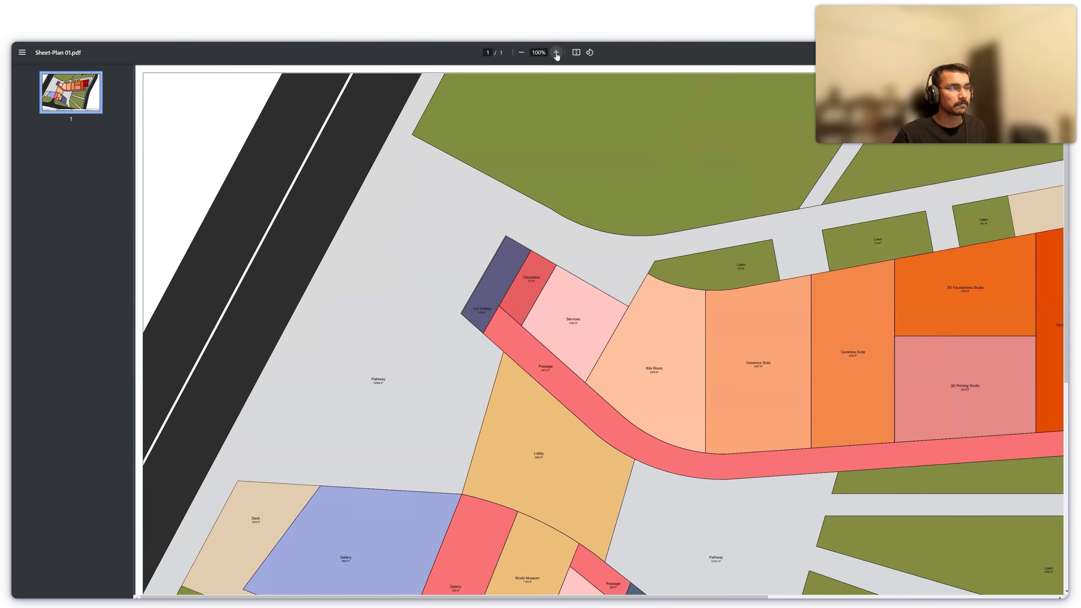
left_click(556, 53)
left_click(556, 53)
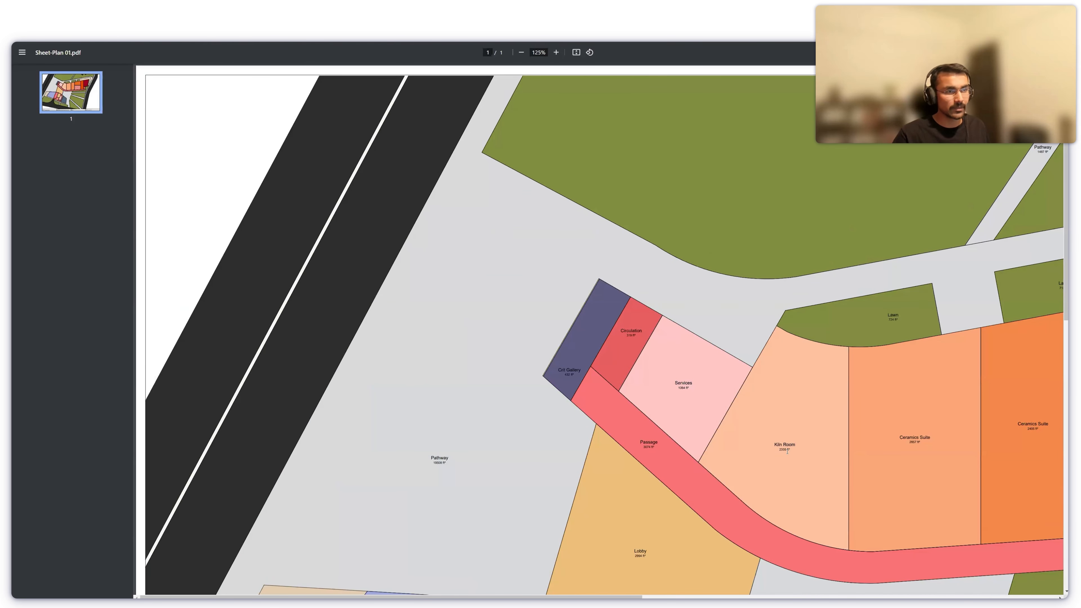
double_click(681, 382)
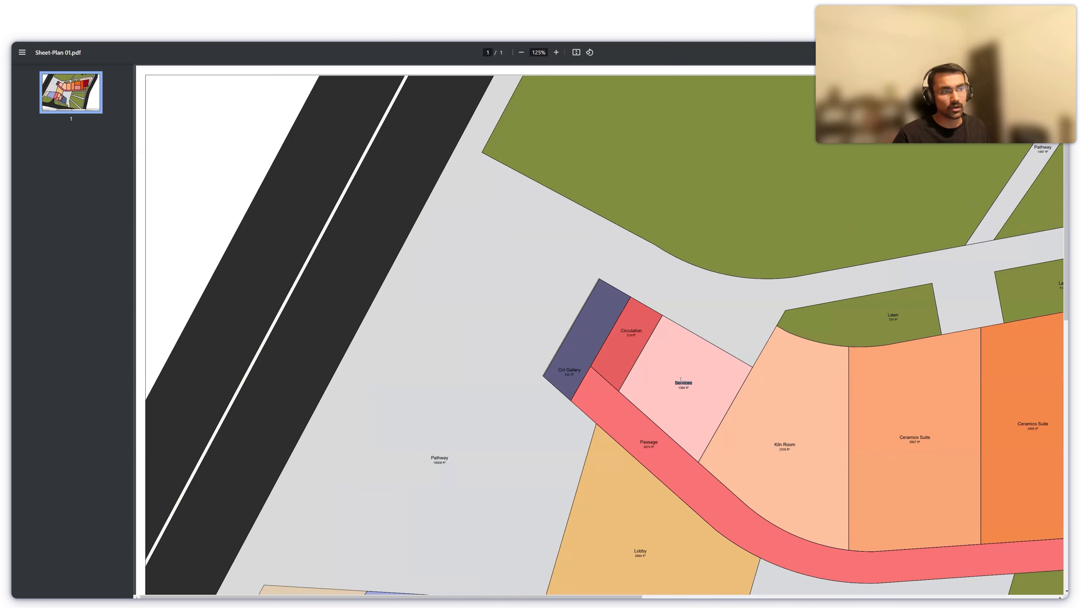
double_click(648, 440)
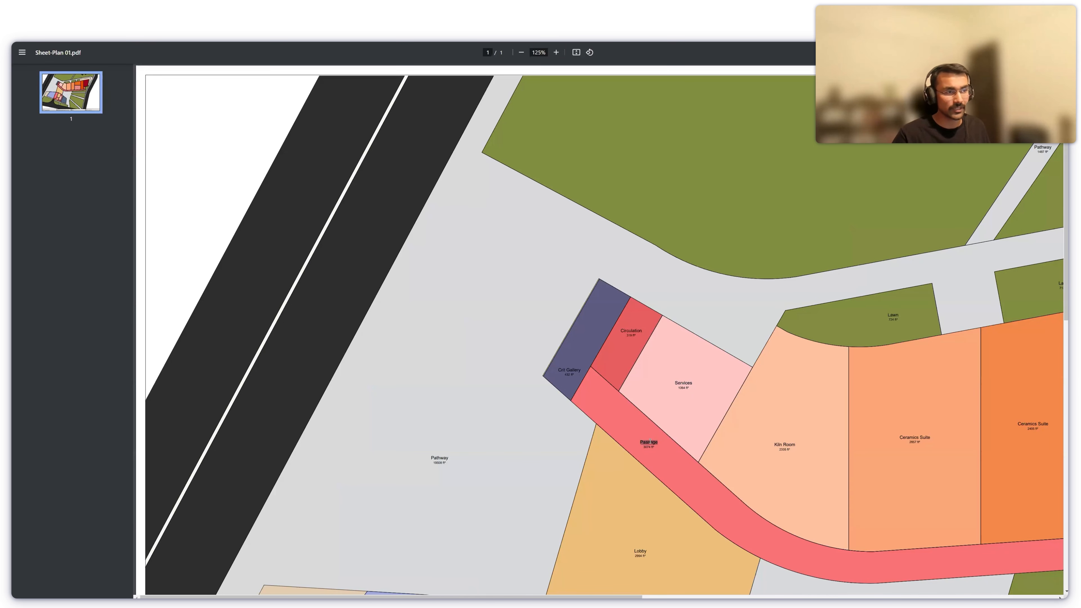
double_click(645, 552)
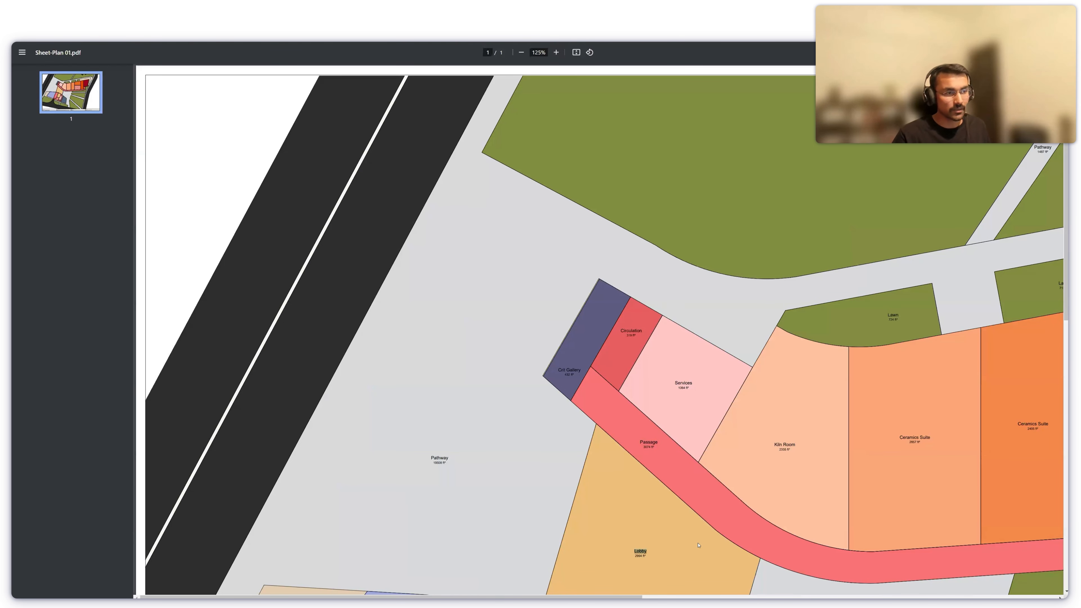
double_click(788, 445)
left_click(872, 486)
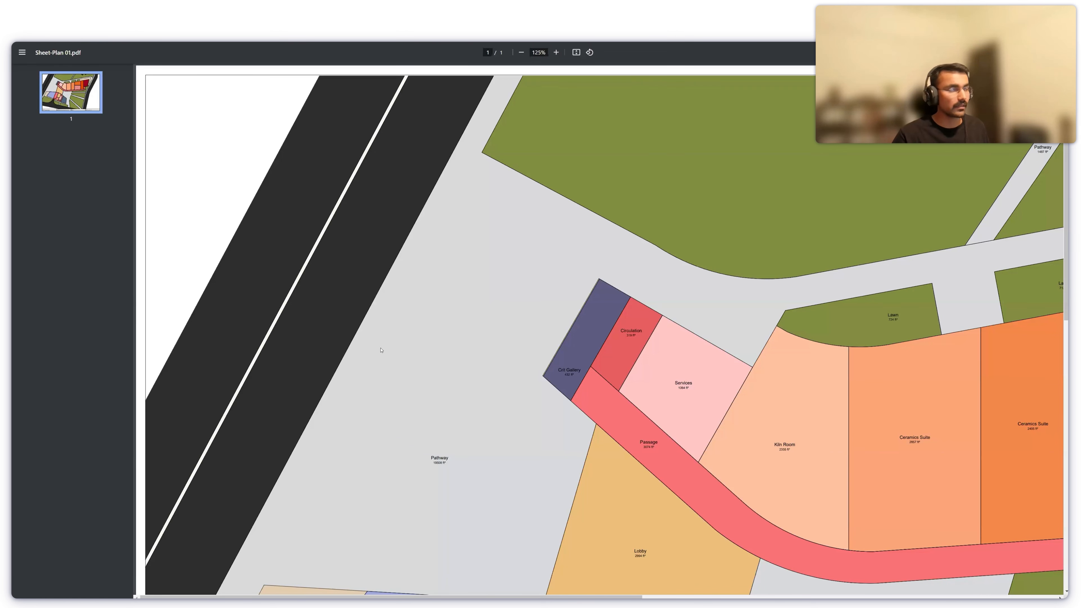
left_click(521, 52)
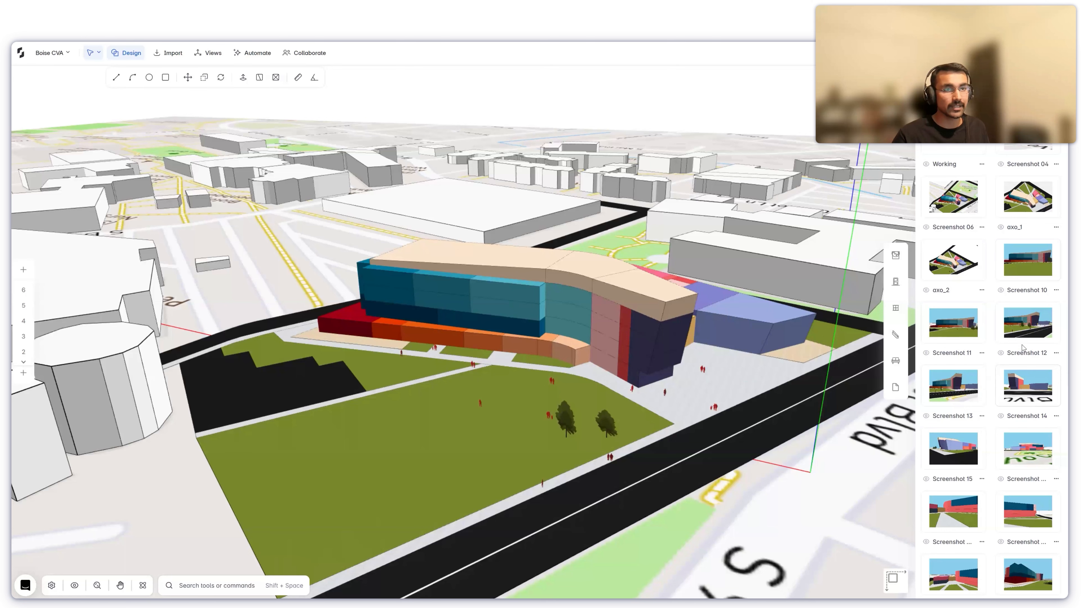
- Switch back to the Snaptrude model and open the saved view Screenshot 12 showing the building from the street
left_click(1029, 327)
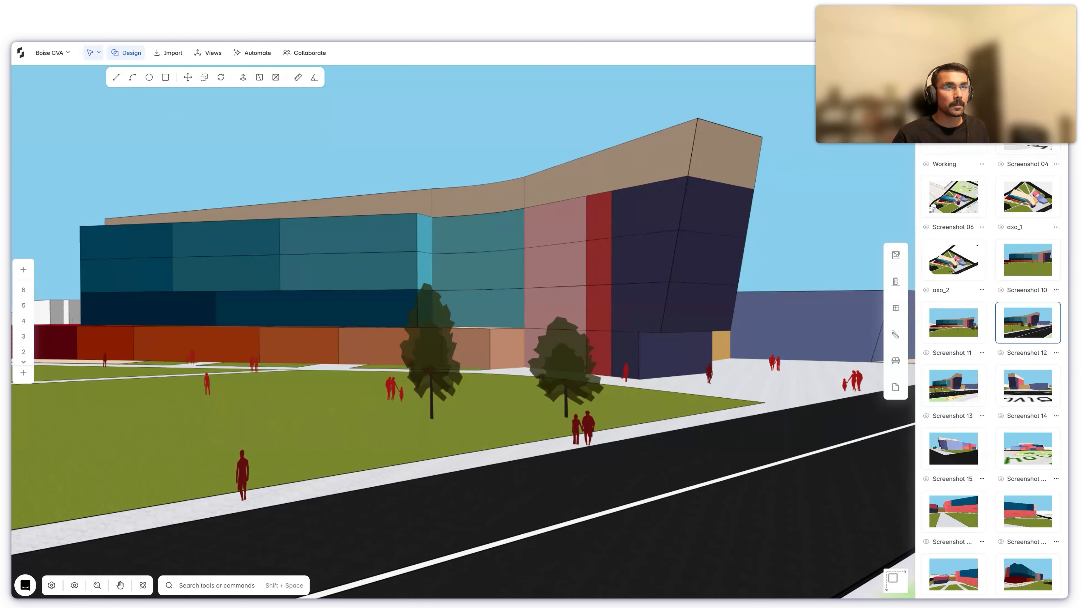
key("Escape")
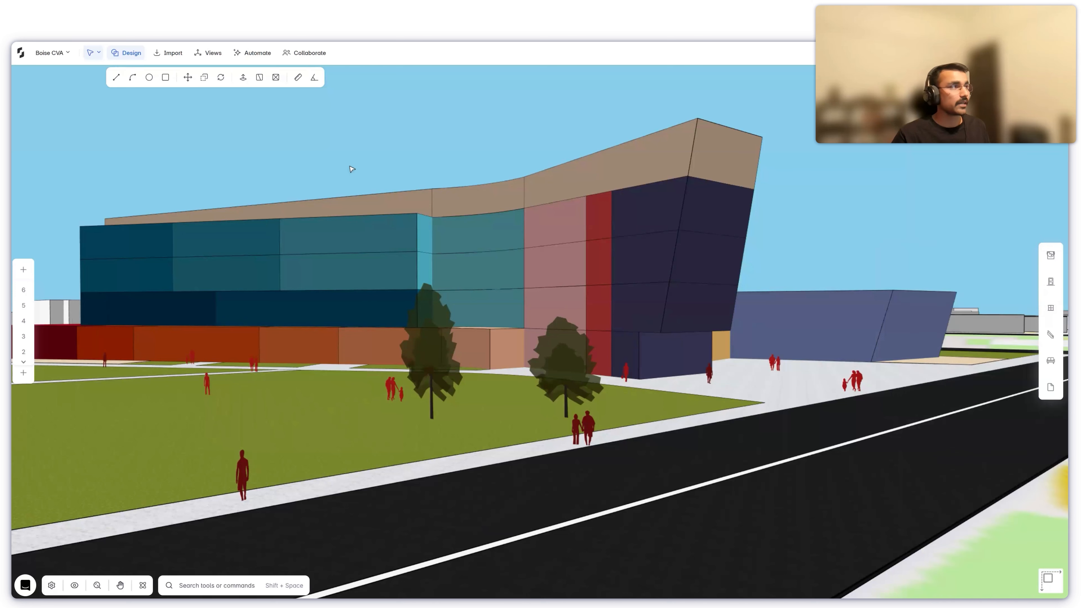
- Open AI Render for the street view and set it close to Creative, with Sunset time and Autumn weather
left_click(214, 55)
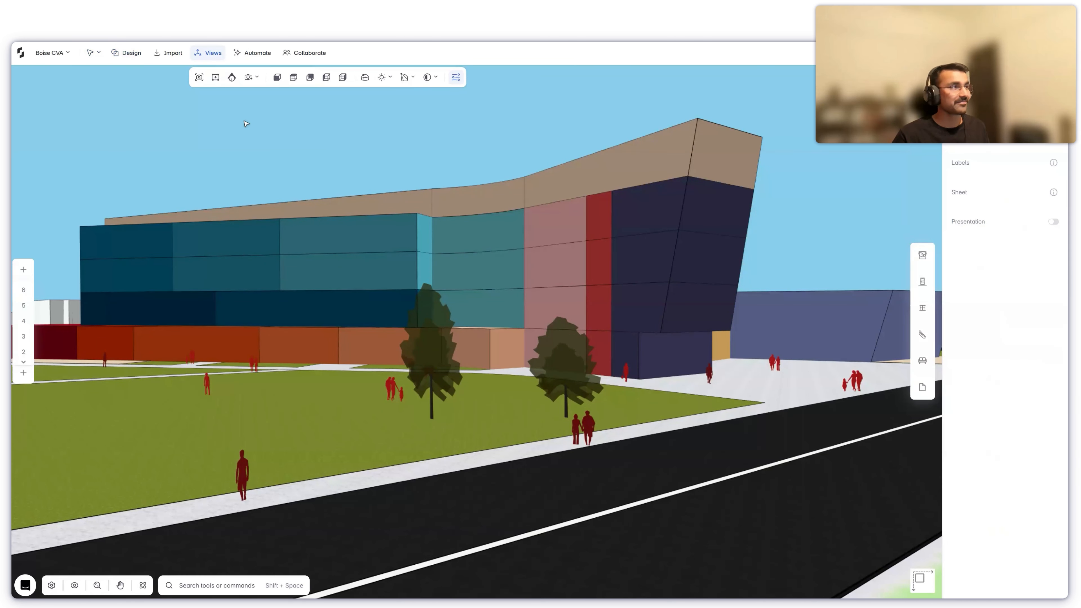
left_click(248, 78)
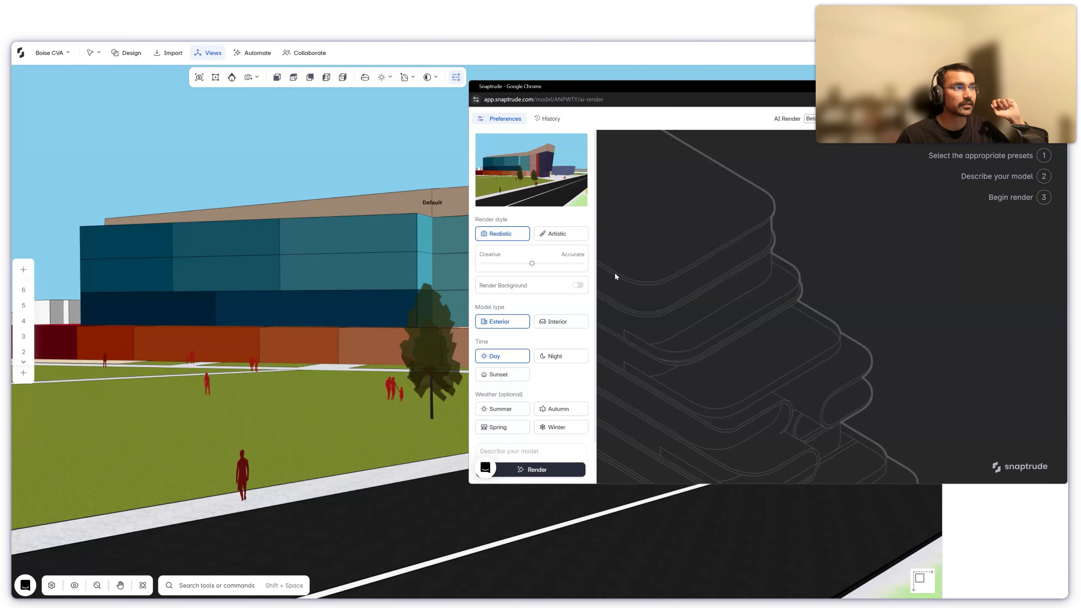
left_click(488, 264)
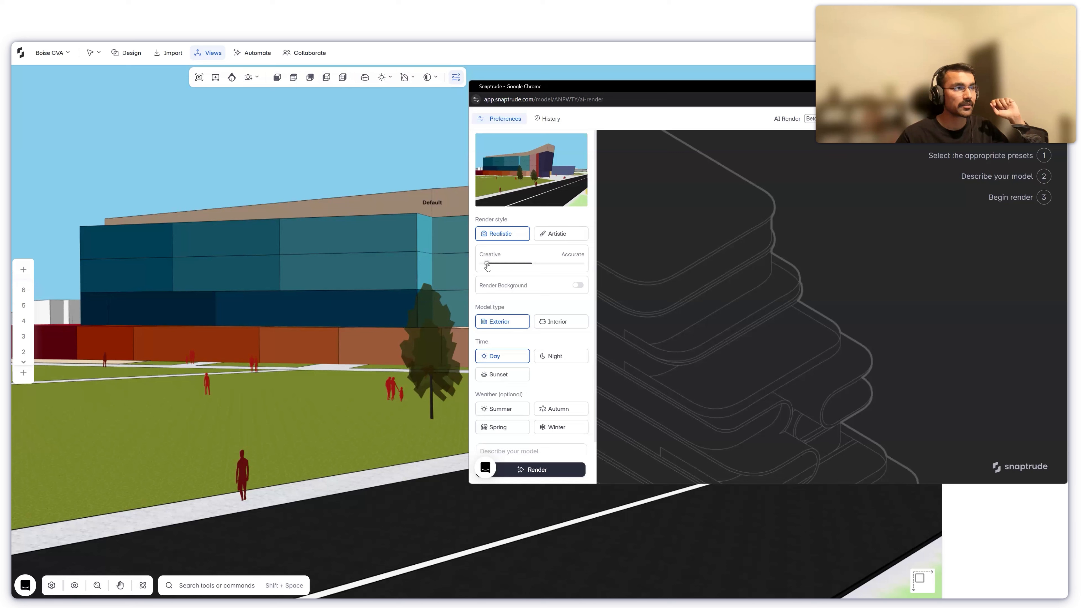
scroll(567, 322, "down", 1)
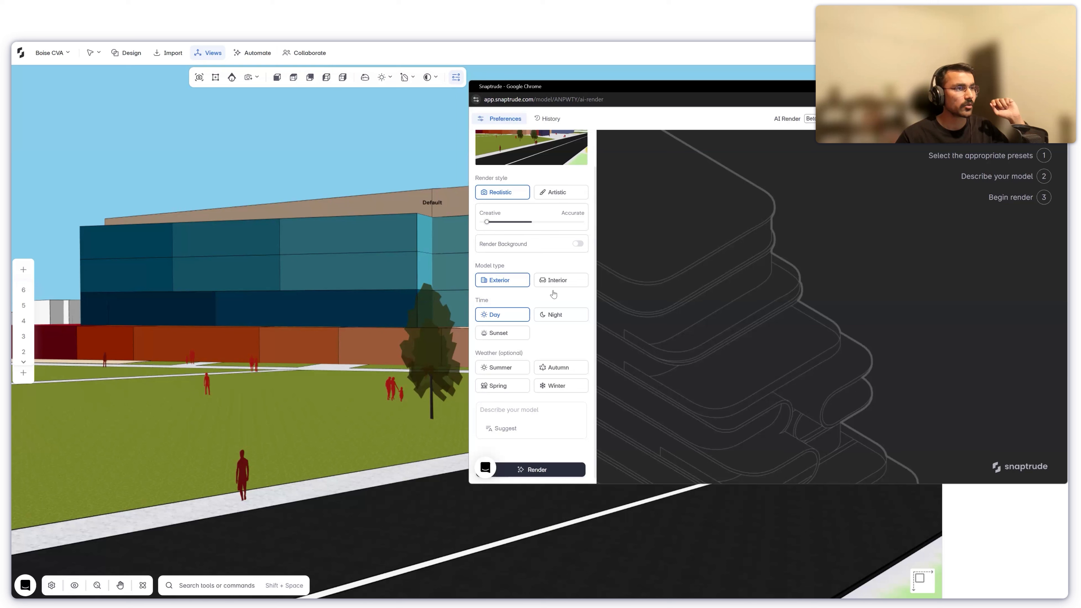
left_click(509, 336)
left_click(570, 370)
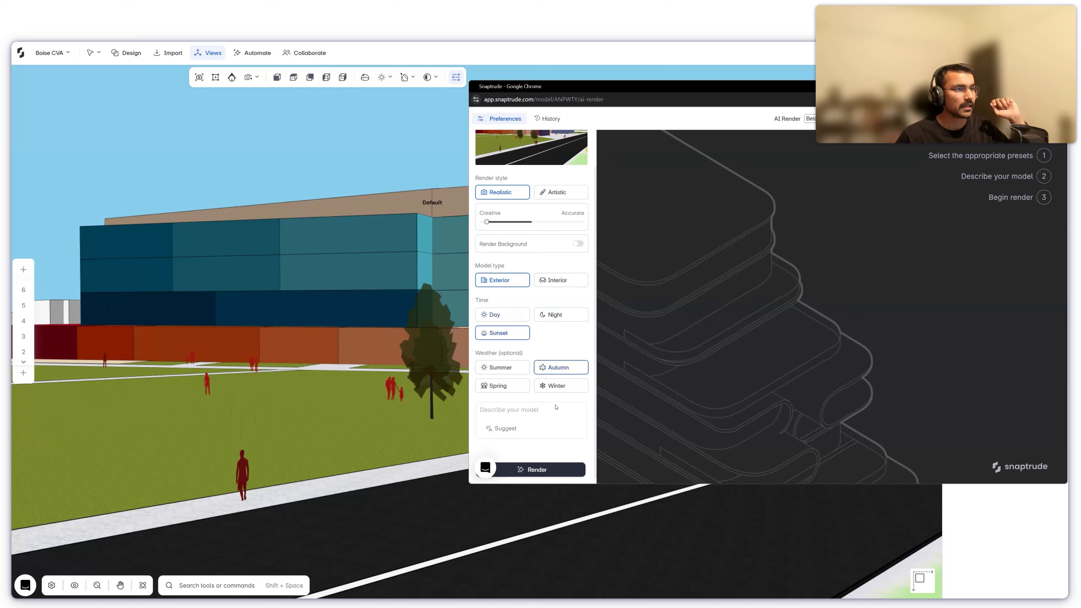
- Describe a modern, angular building with smooth yellow-gray concrete walls, expansive glass windows, lots of trees and human figures, and start the render
left_click(550, 410)
scroll(570, 418, "down", 1)
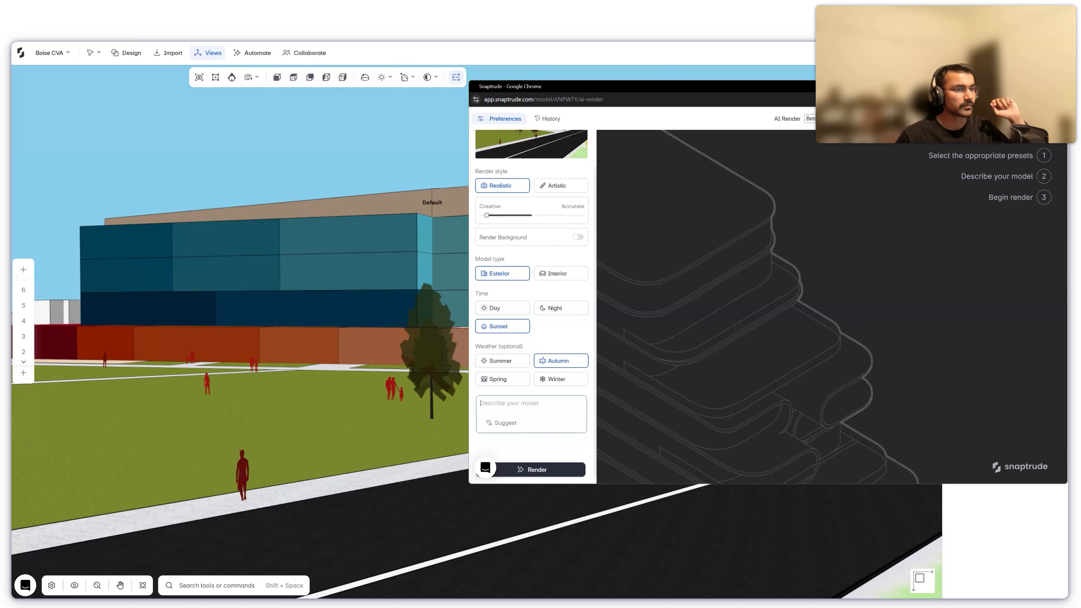
key("alt+Tab")
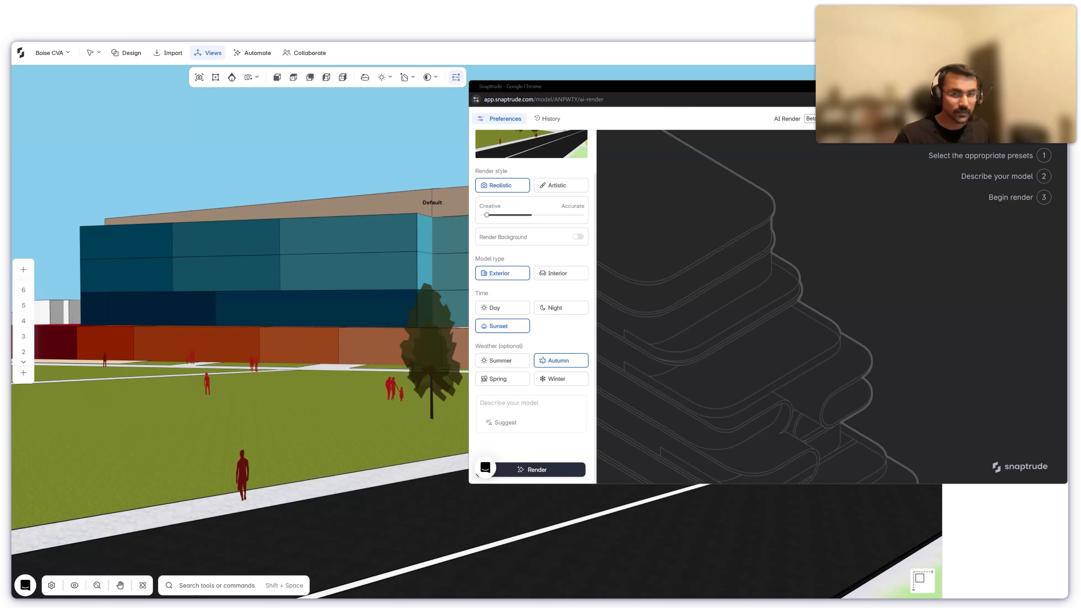
left_click(502, 423)
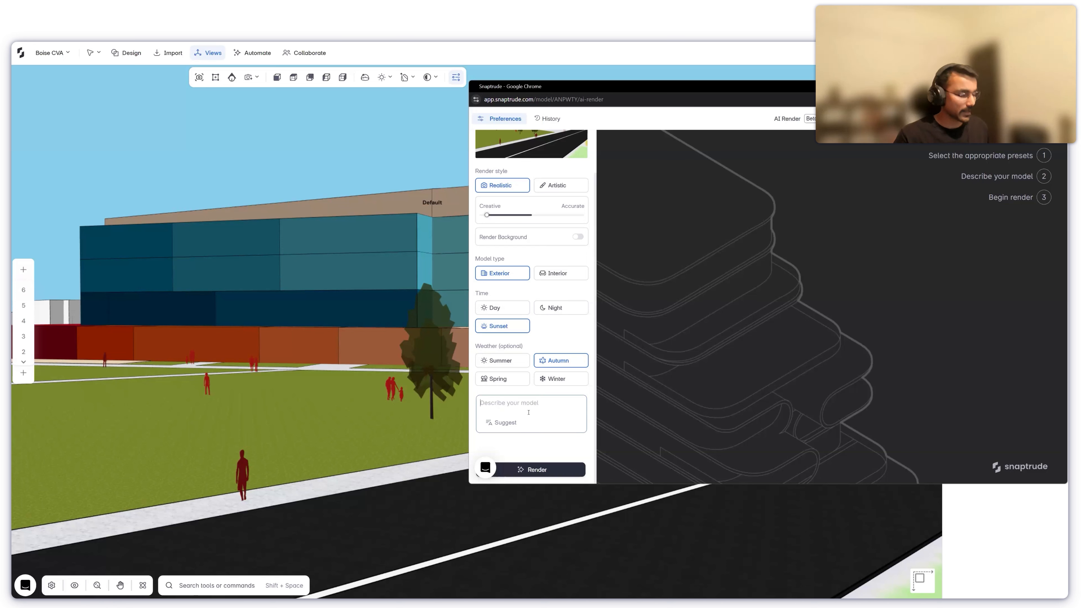
scroll(529, 412, "down", 2)
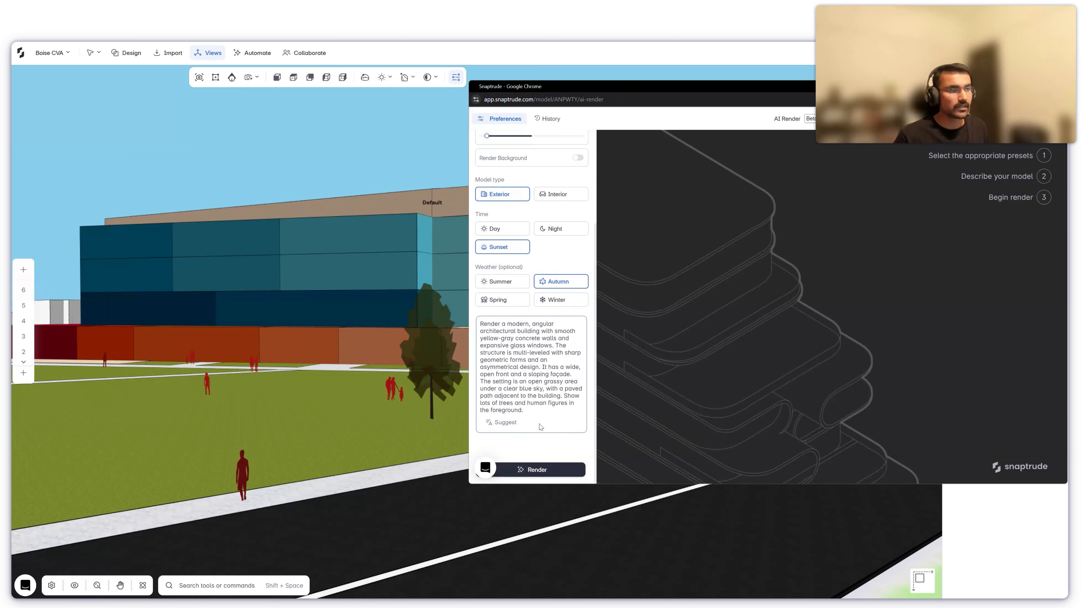
left_click(547, 470)
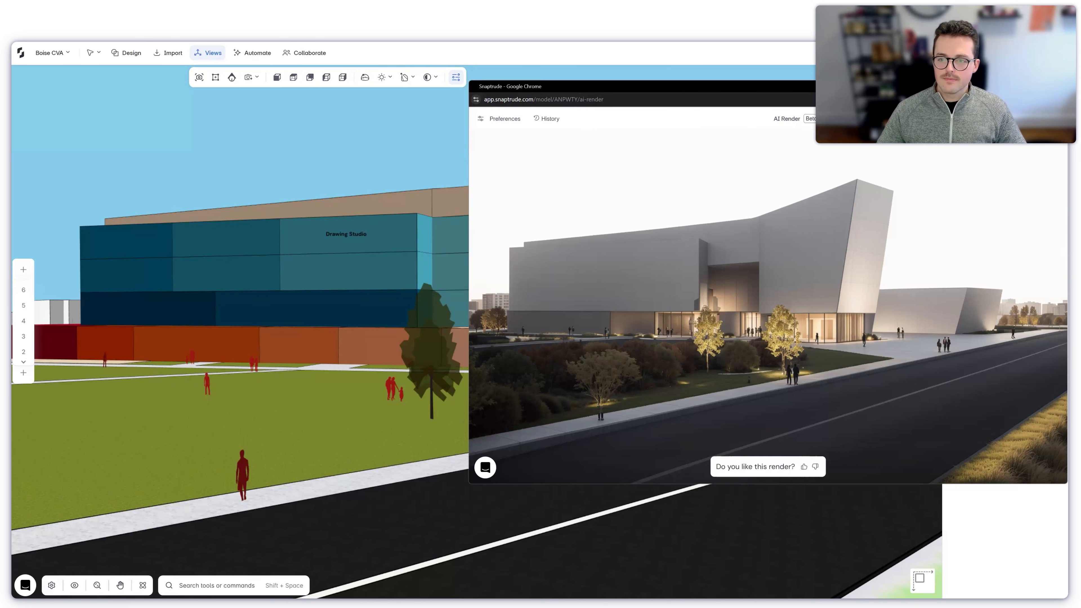
- Maximise the AI Render window to examine the rendered building, and reopen the render preferences
left_click_drag(778, 83, 676, 100)
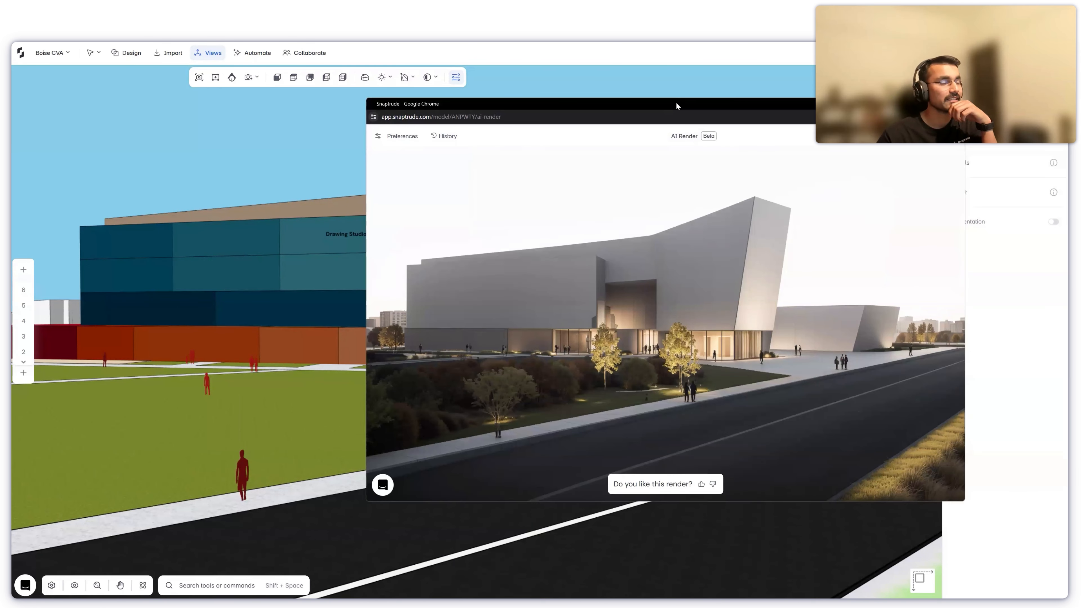
key("super+Up")
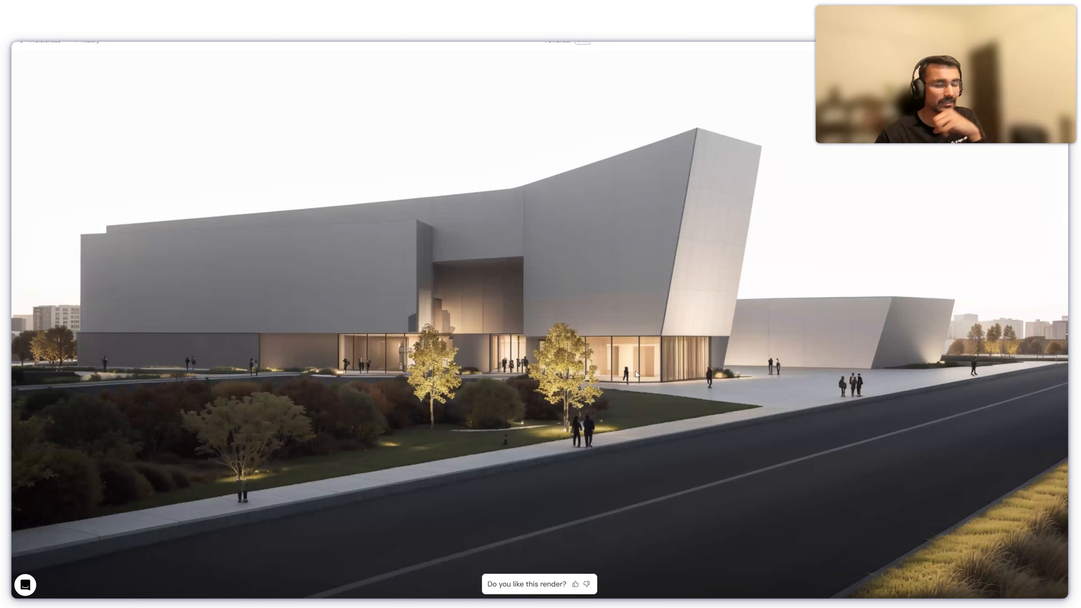
left_click(44, 41)
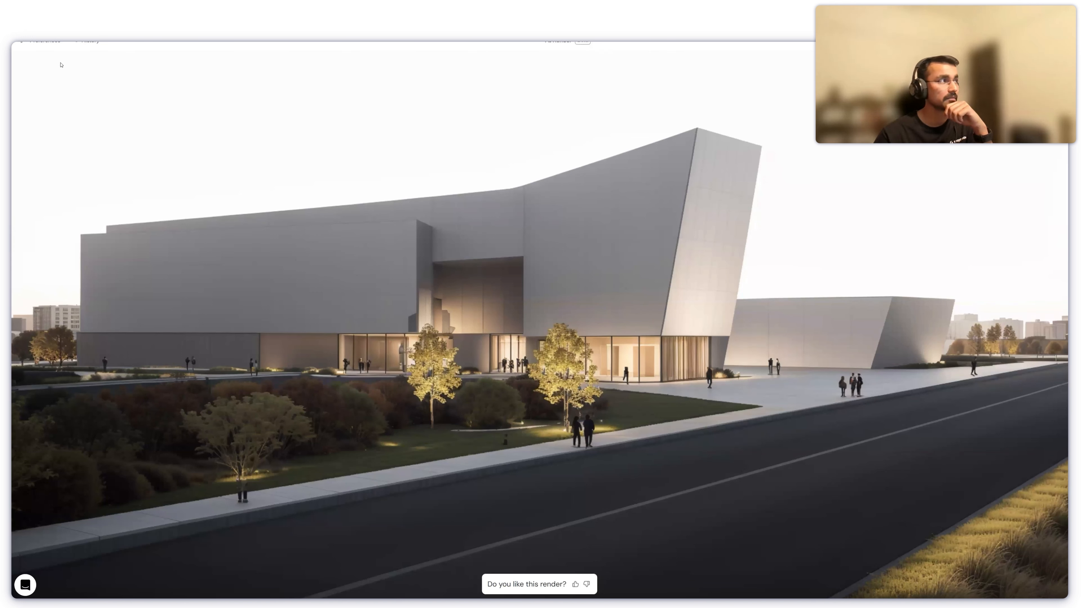
left_click(43, 41)
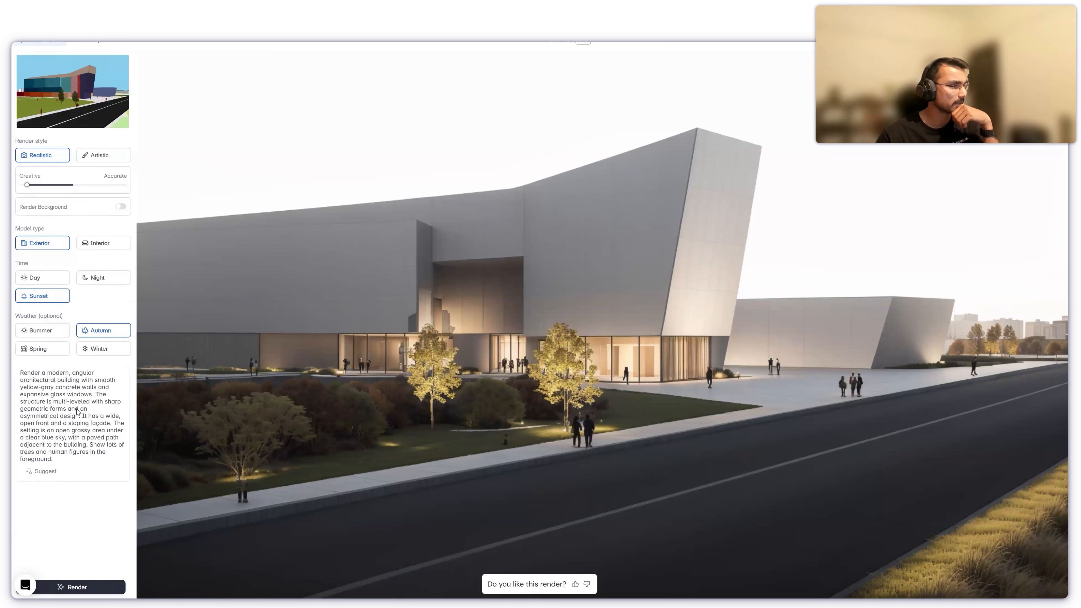
- Move the phrase "smooth yellow-gray concrete walls and" in the model description to follow "expansive glass windows"
left_click(94, 380)
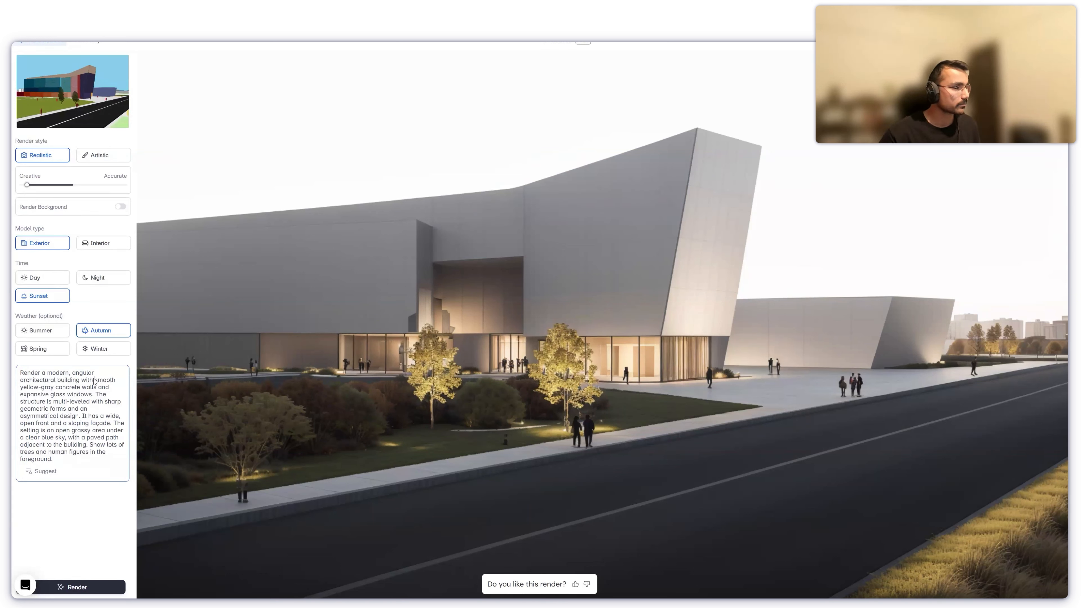
mouse_move(94, 380)
left_mouse_down()
mouse_move(85, 386)
mouse_move(110, 387)
left_mouse_up()
key("ctrl+c")
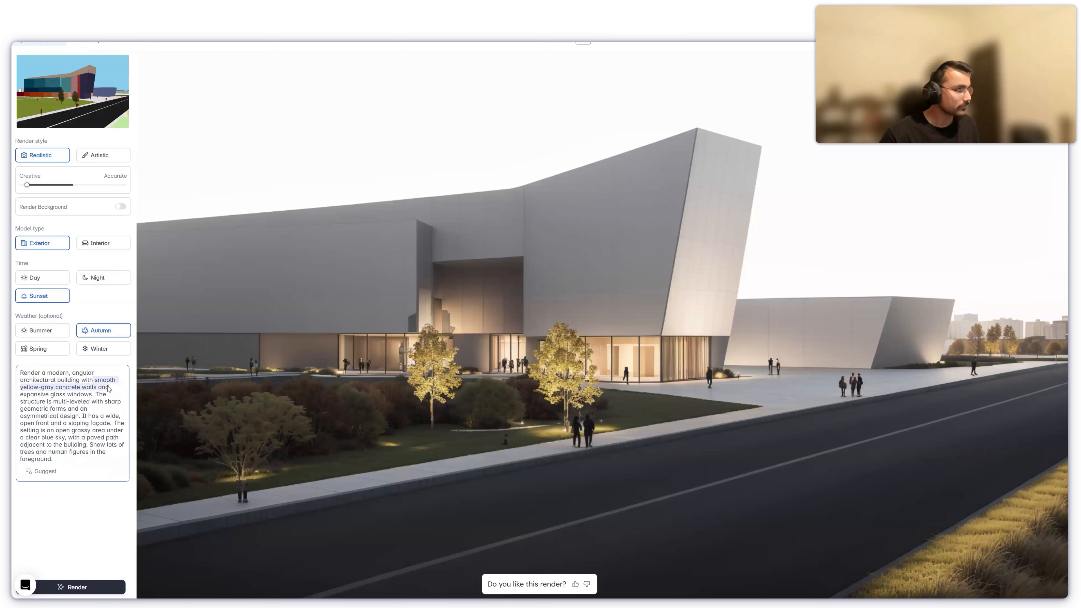
key("BackSpace")
left_click(63, 388)
key("ctrl+v")
- Place the glass windows "on the left facade and" the concrete walls "in the background" in the model description
left_click(66, 388)
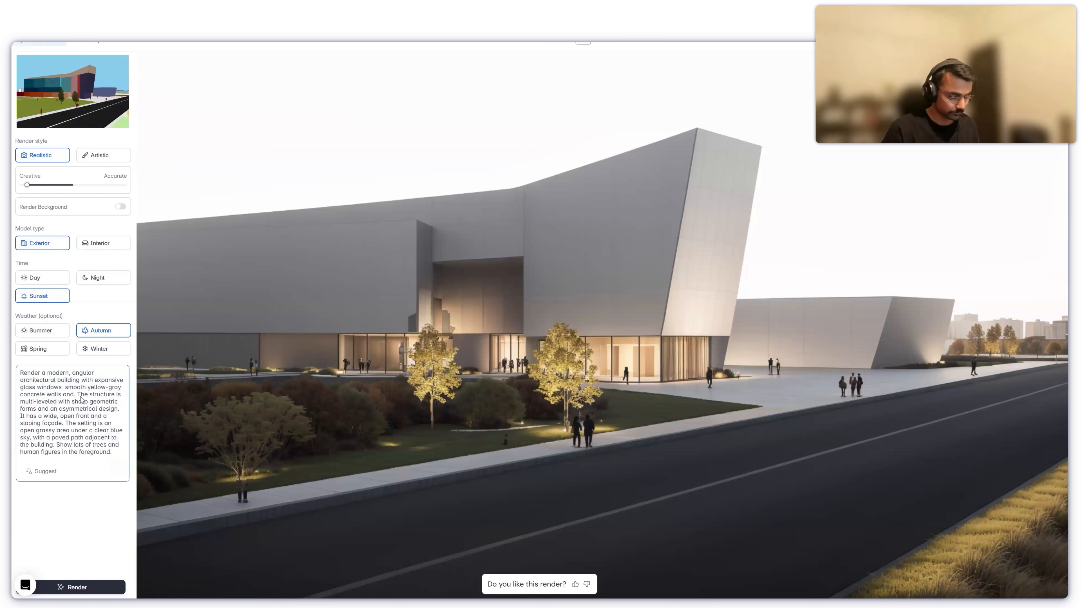
type("on the left facade")
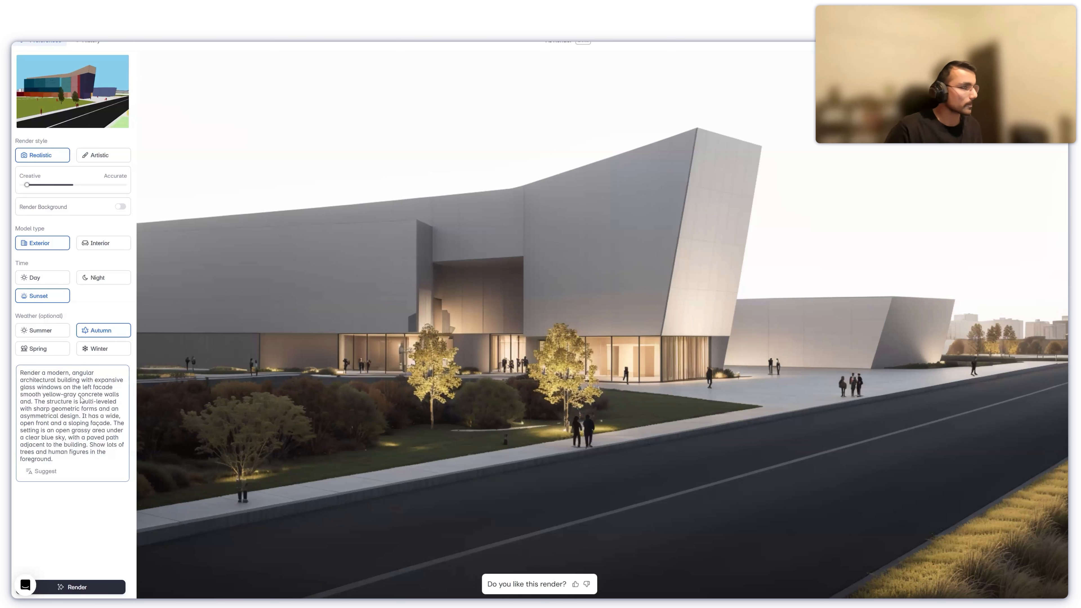
type(" and")
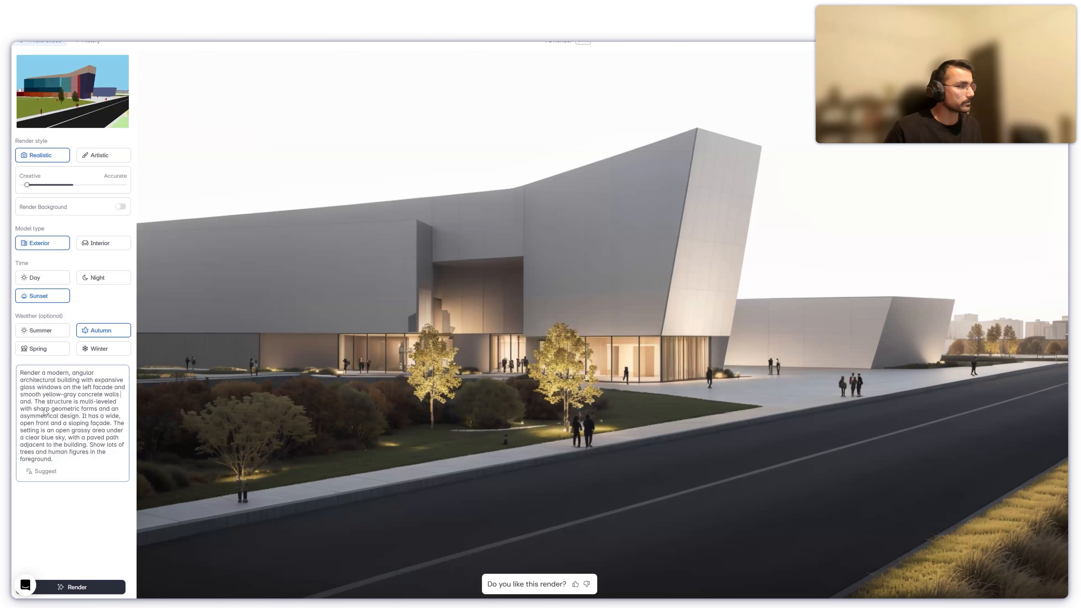
double_click(27, 402)
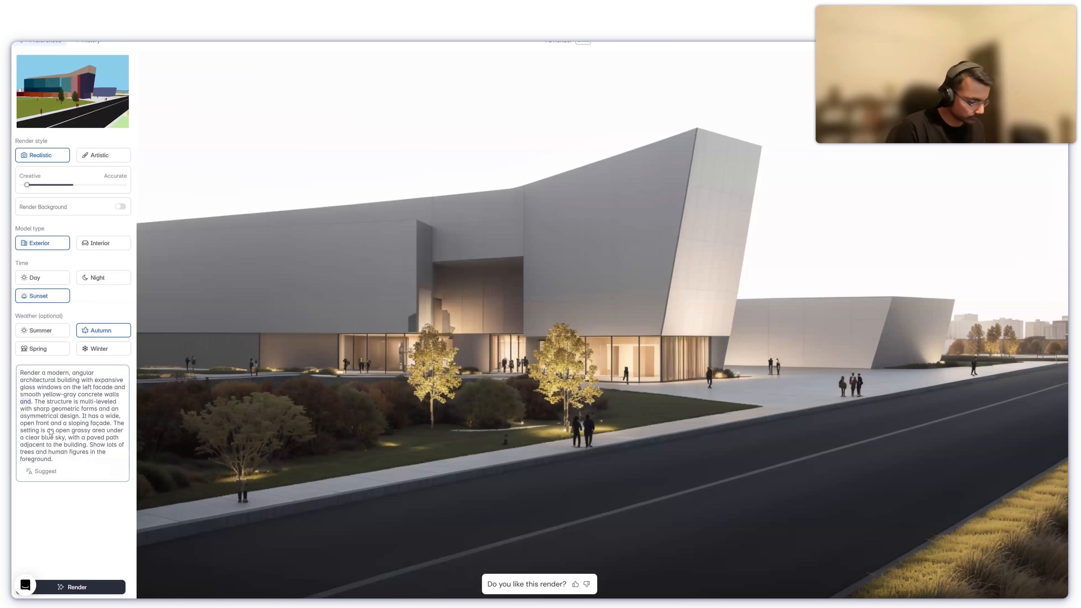
type("in the background")
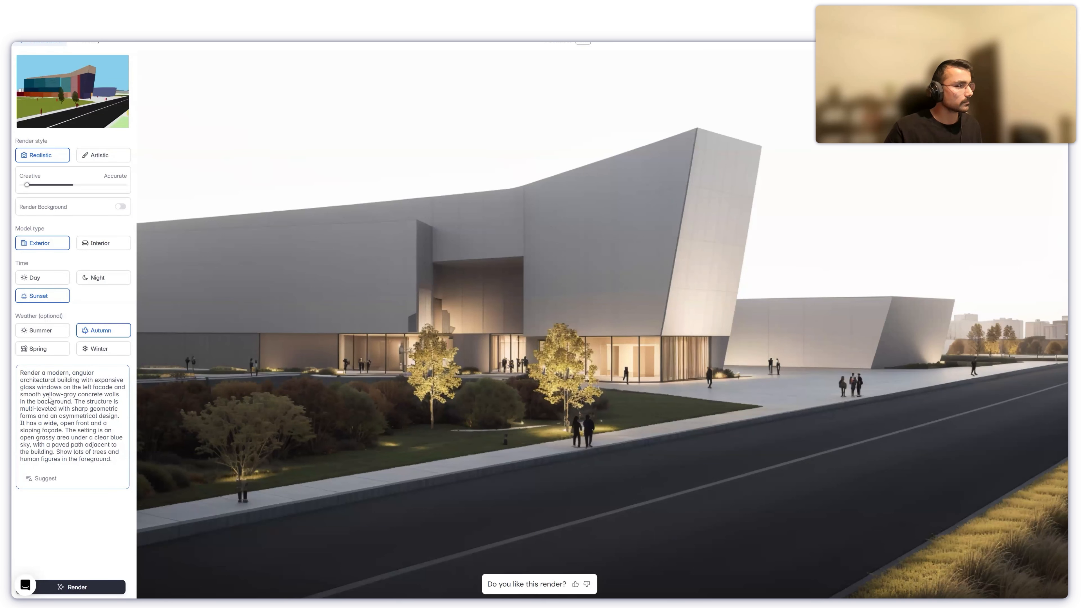
- Add "with minimalist curtain walls" after "expansive glass windows" in the model description
left_click(64, 387)
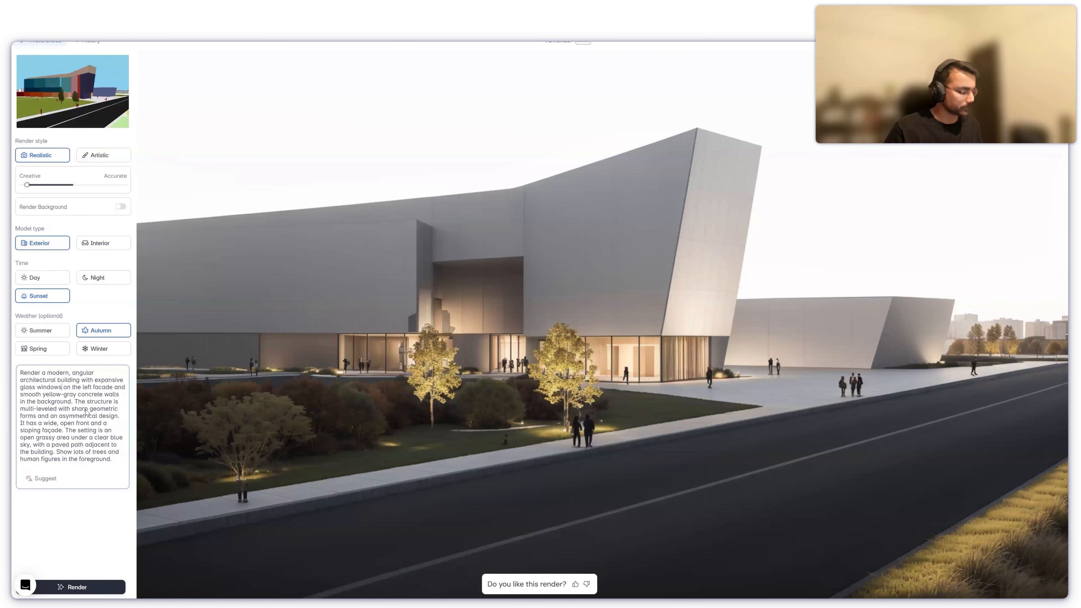
type("with min")
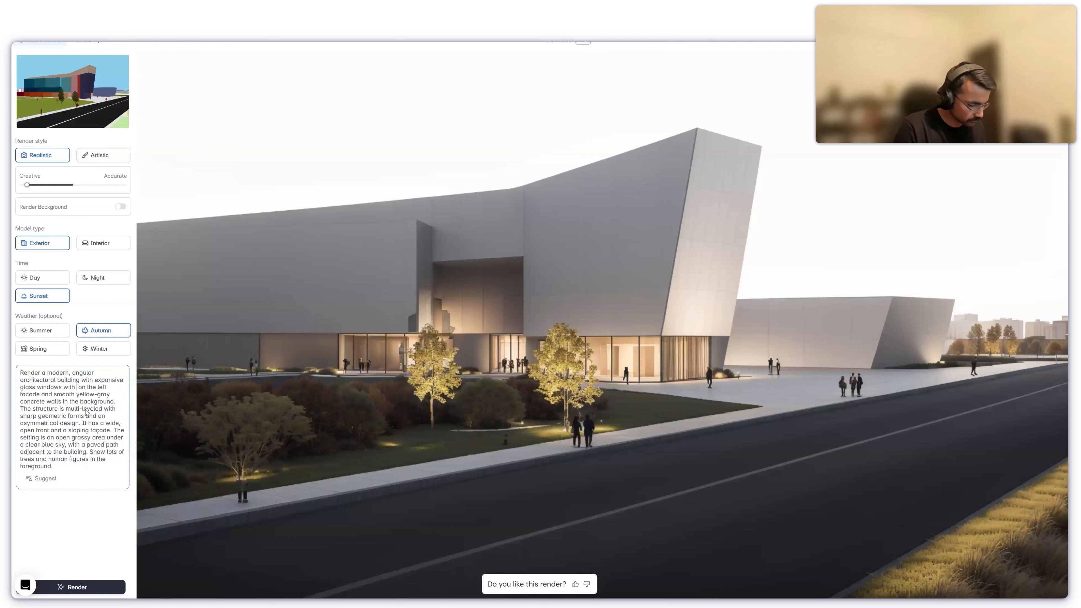
type("imalist ")
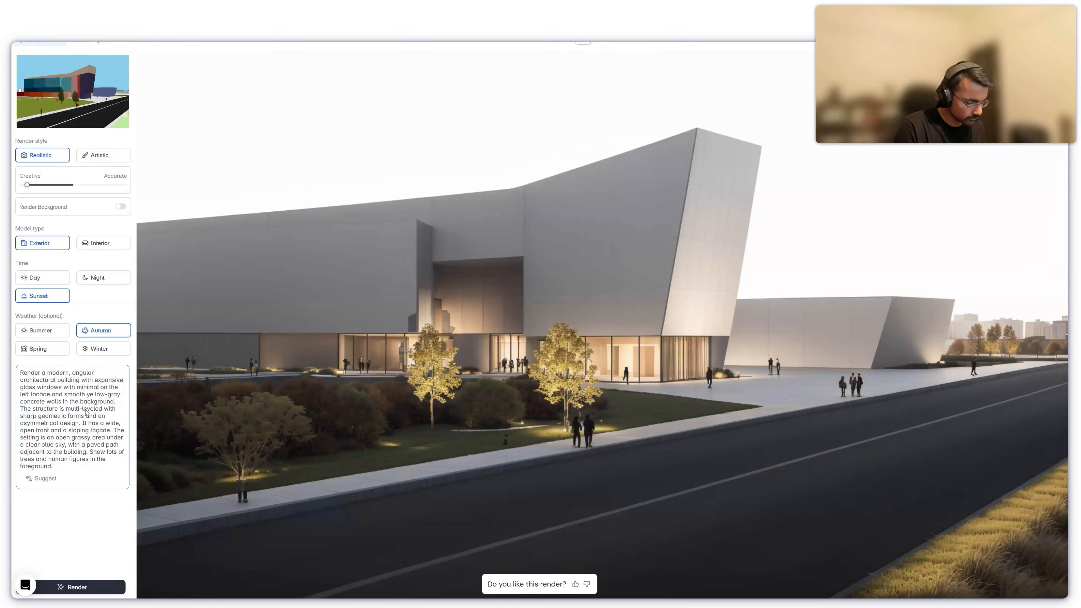
type("curtain wall")
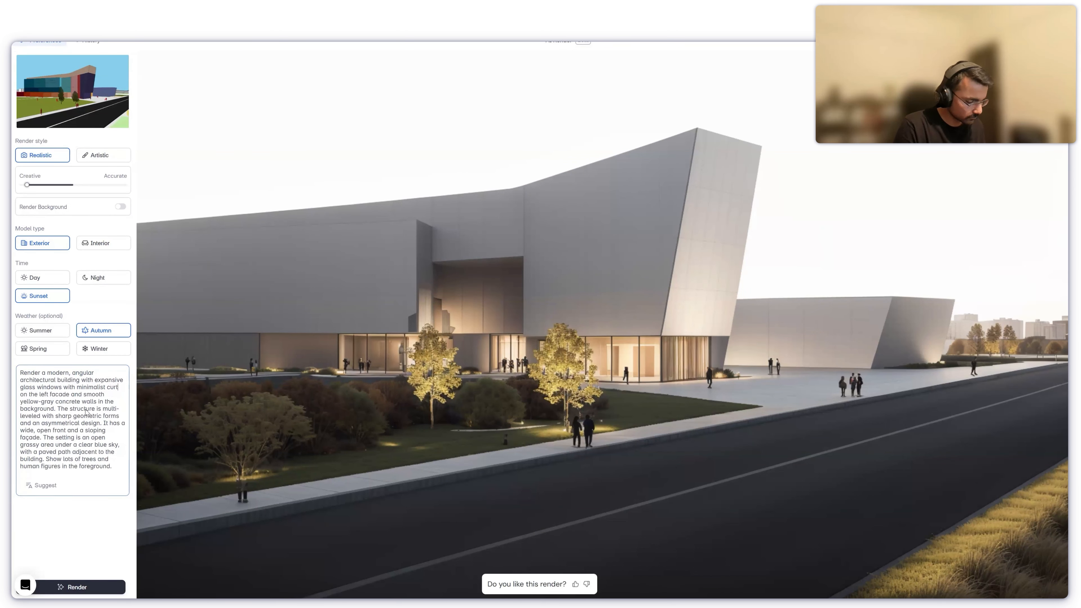
type("s")
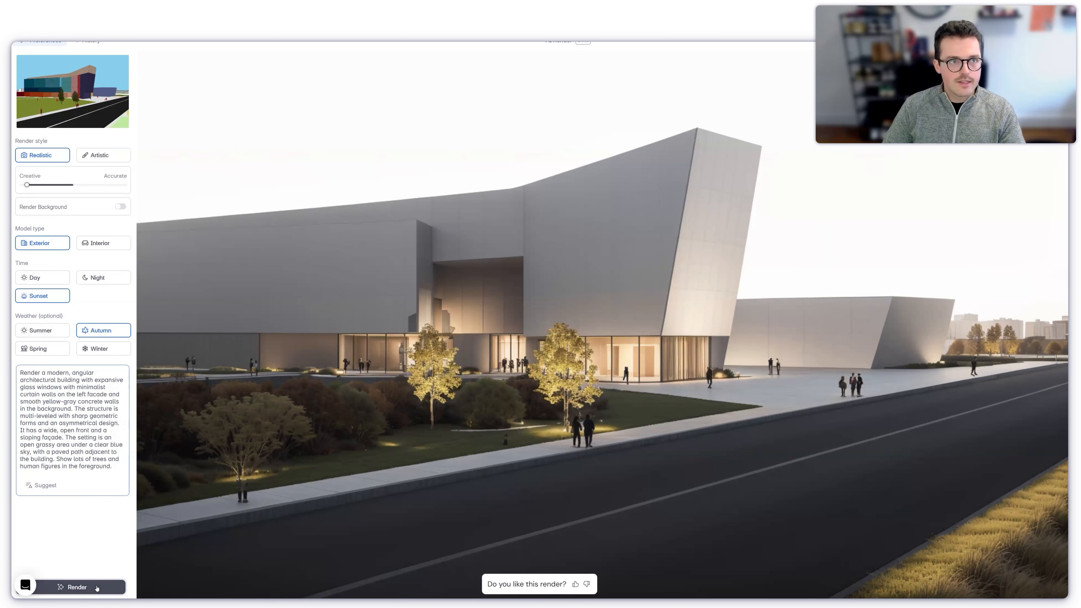
- Set the render fully to Creative, render the building again and return to the model window
left_click_drag(32, 184, 20, 185)
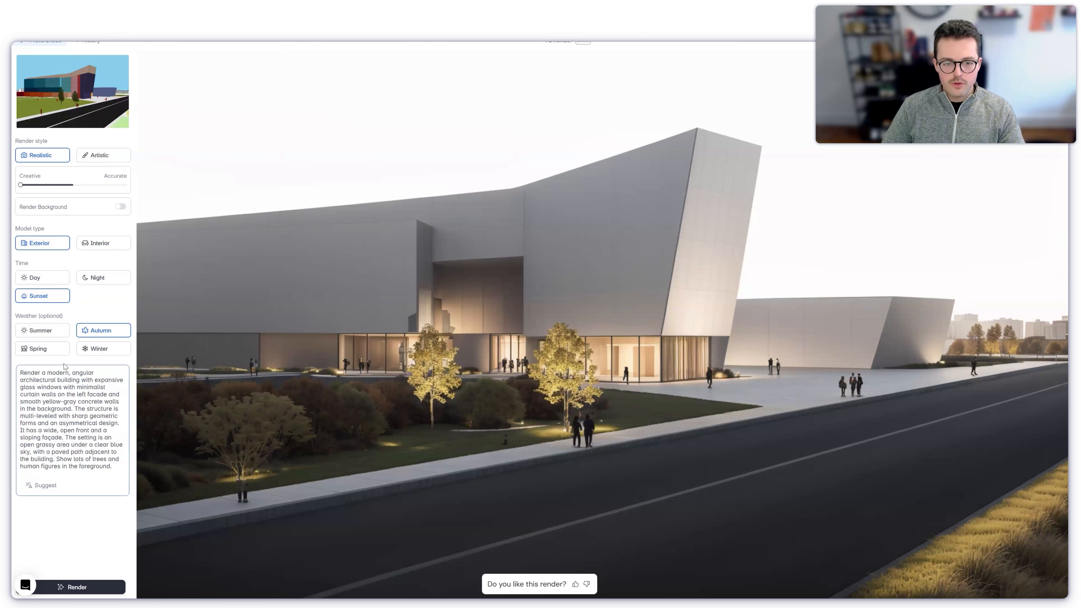
left_click(83, 588)
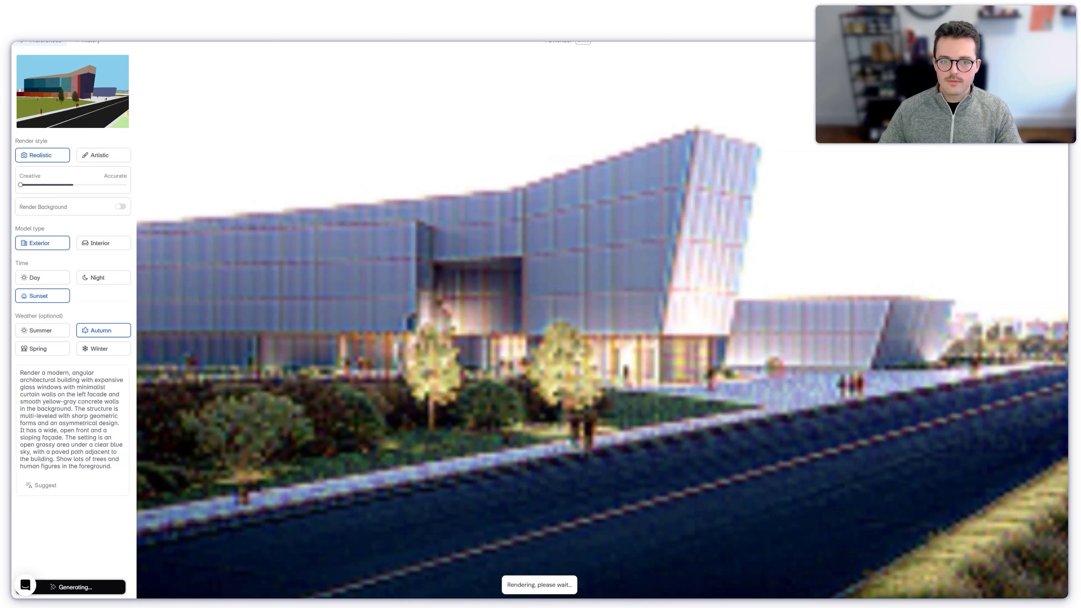
key("super+Down")
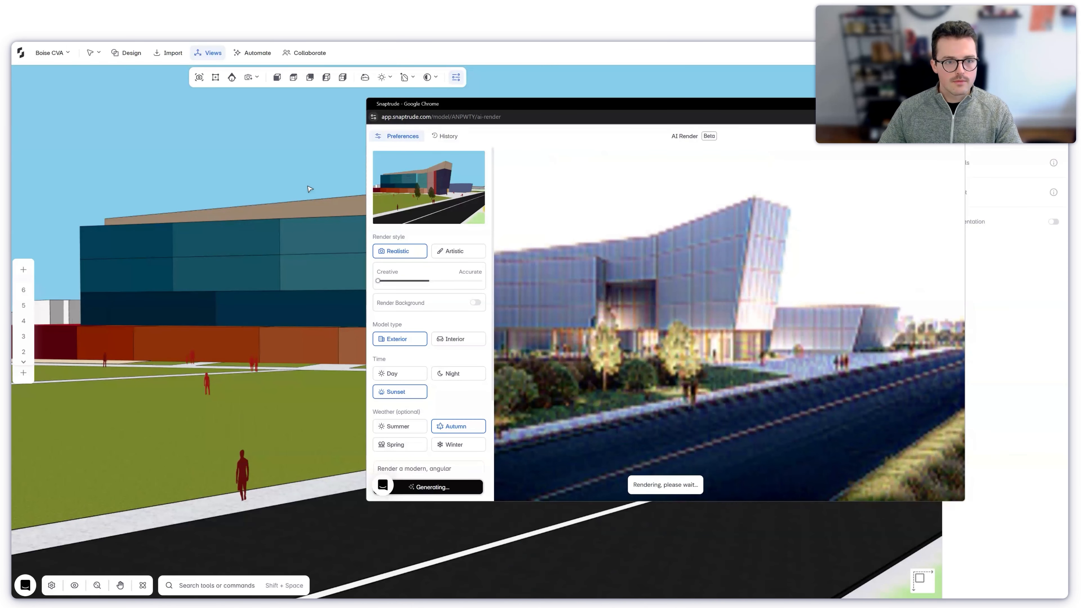
left_click(310, 189)
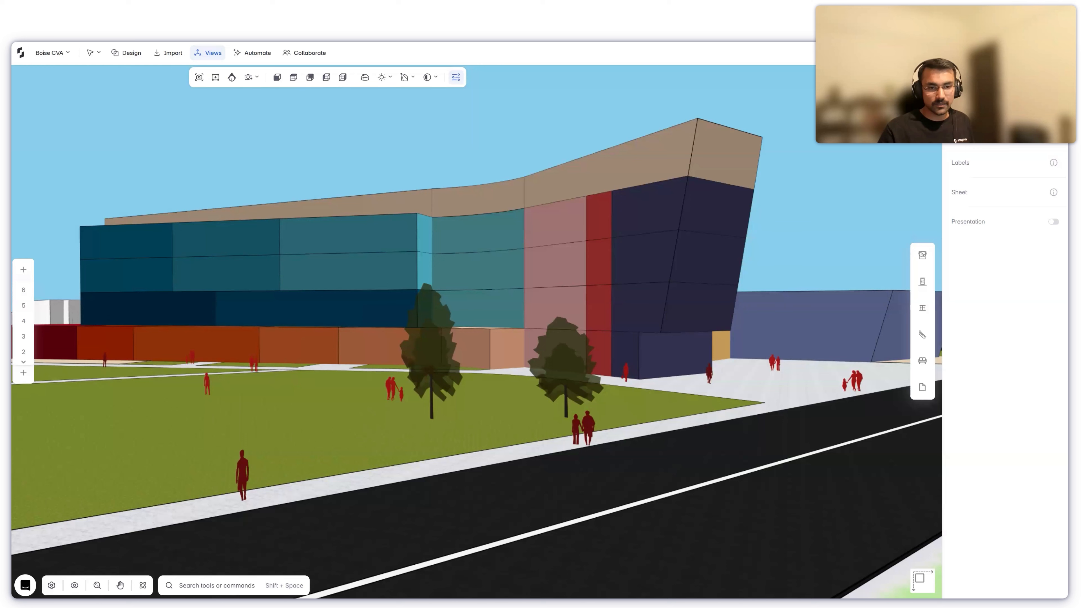
- Examine the second render full-size, fill in the model description again in its preferences, and return to the model window
key("alt+Tab")
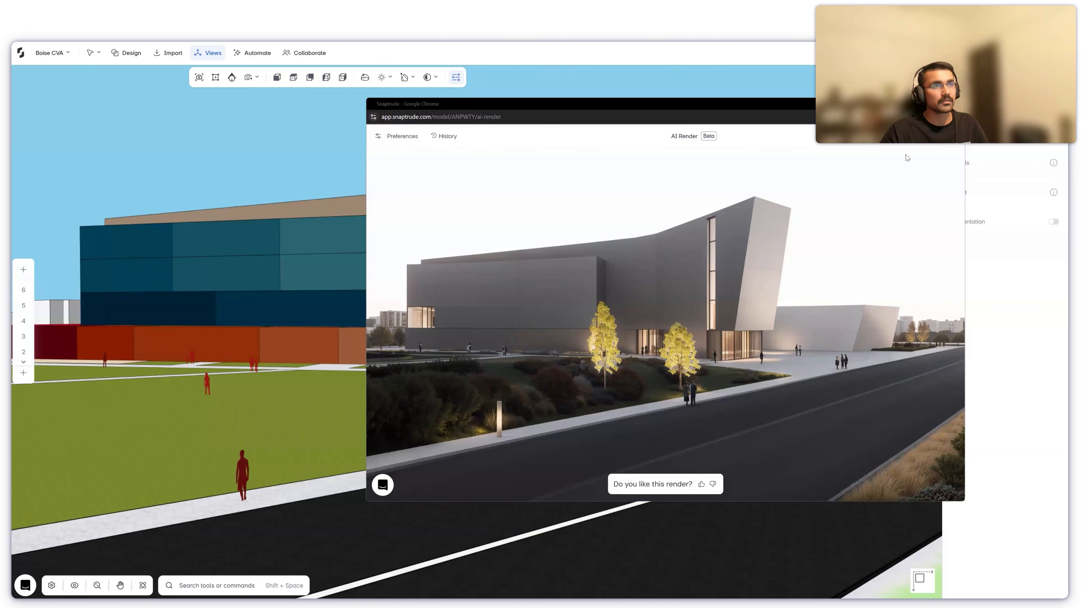
key("super+Up")
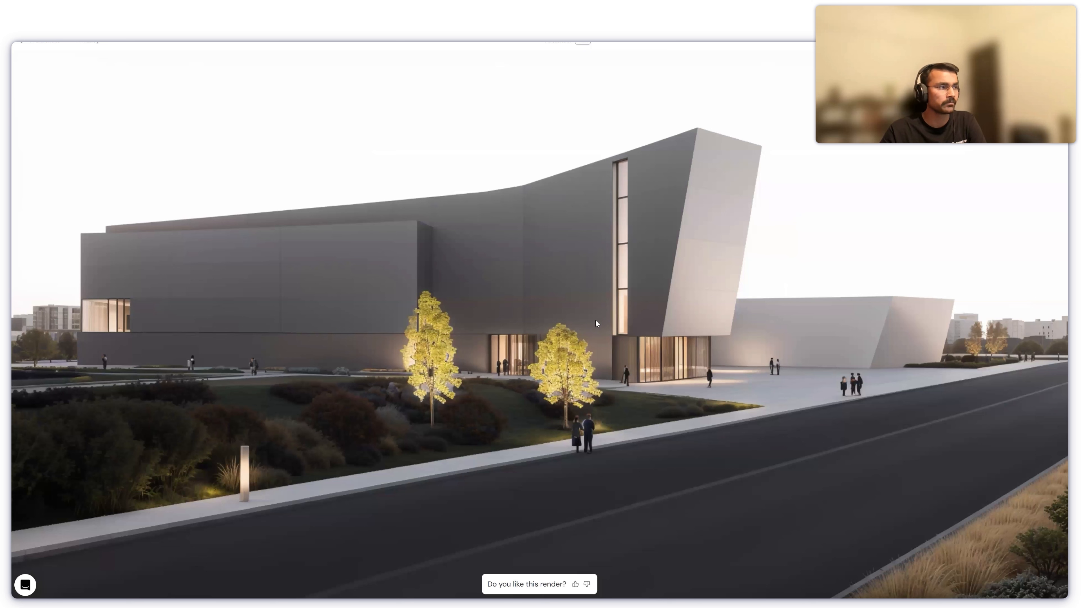
left_click(44, 42)
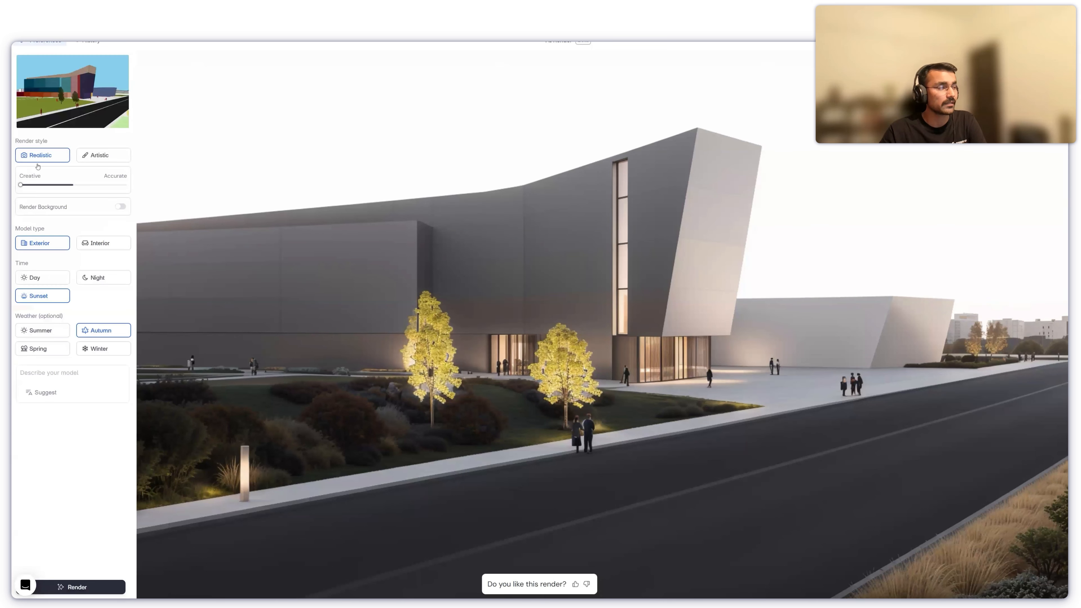
left_click(79, 416)
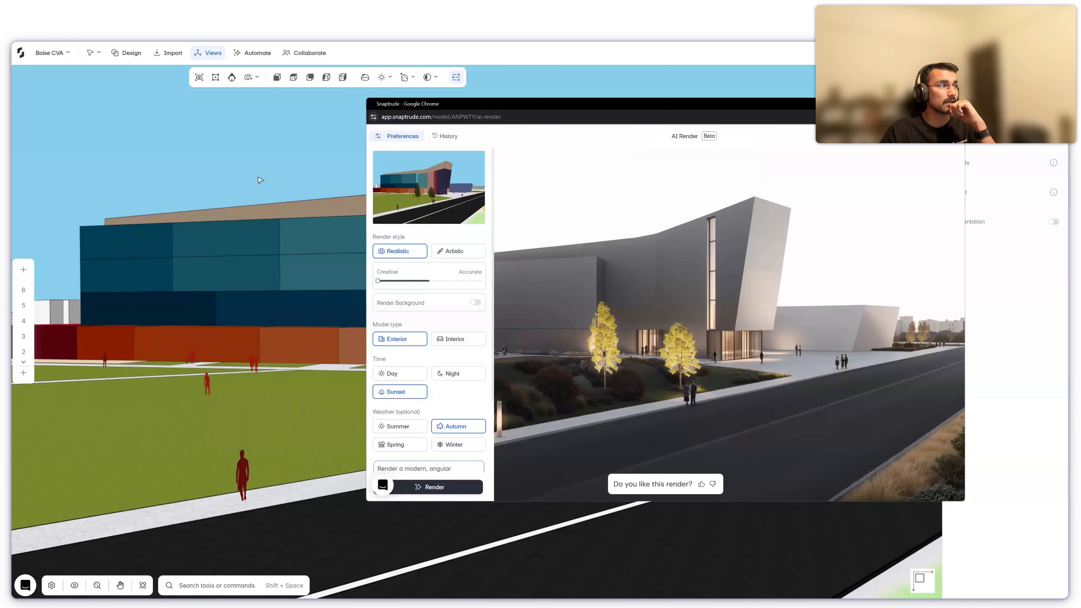
left_click(261, 180)
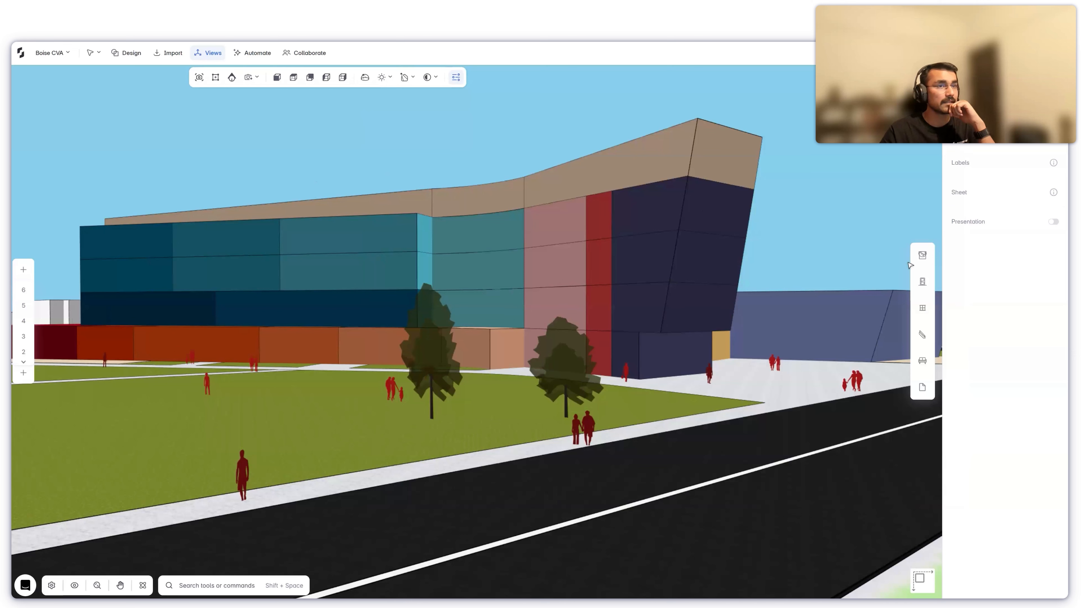
- Apply the dark blue glass material to the upper-storey blocks of the building's straight wing
left_click(919, 258)
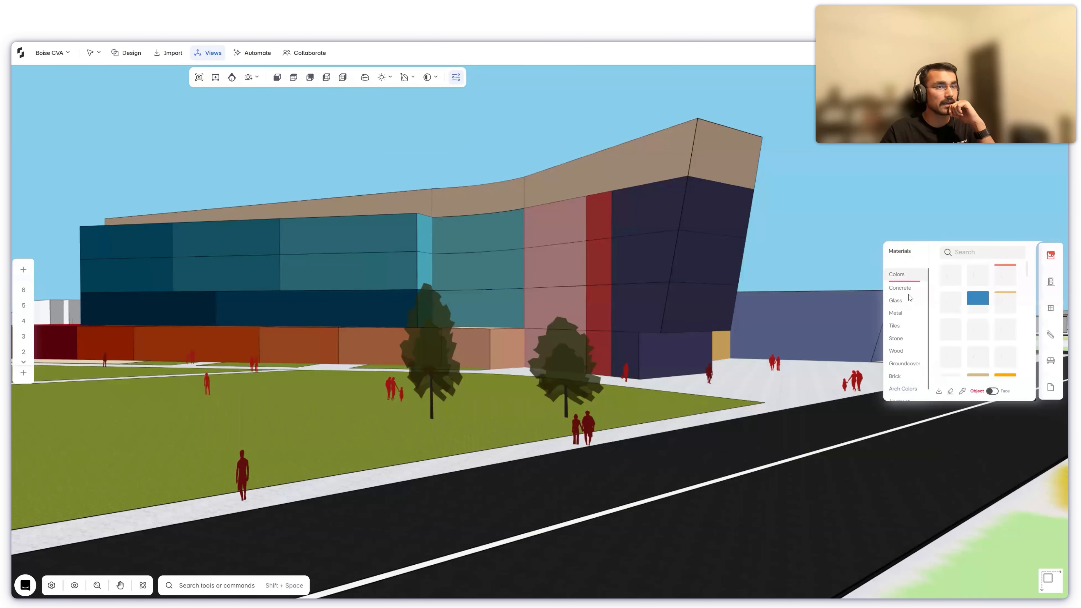
left_click(901, 300)
left_click(952, 275)
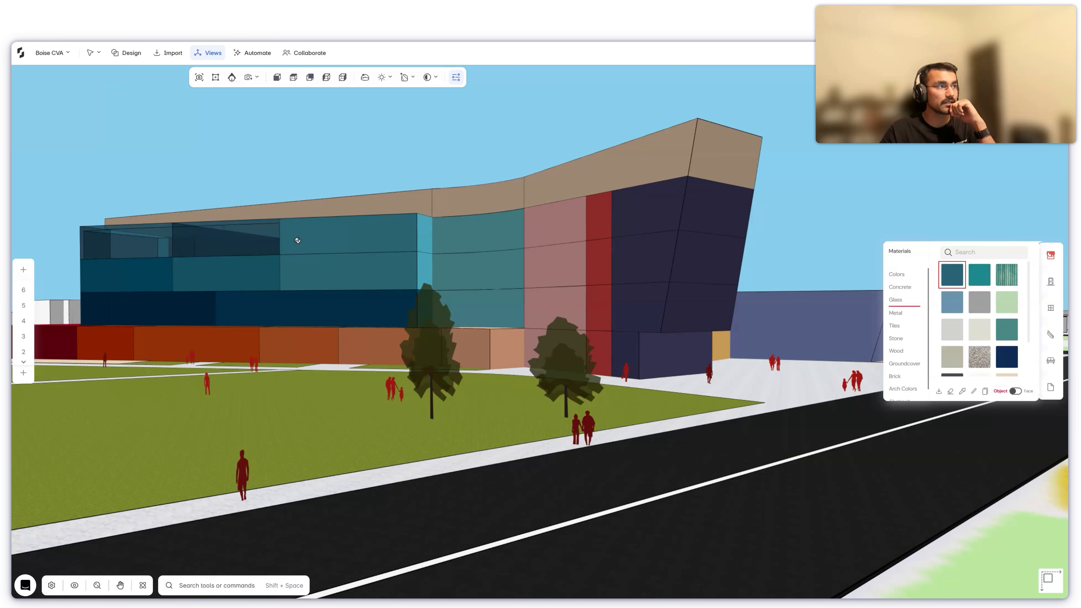
left_click(298, 245)
left_click(161, 308)
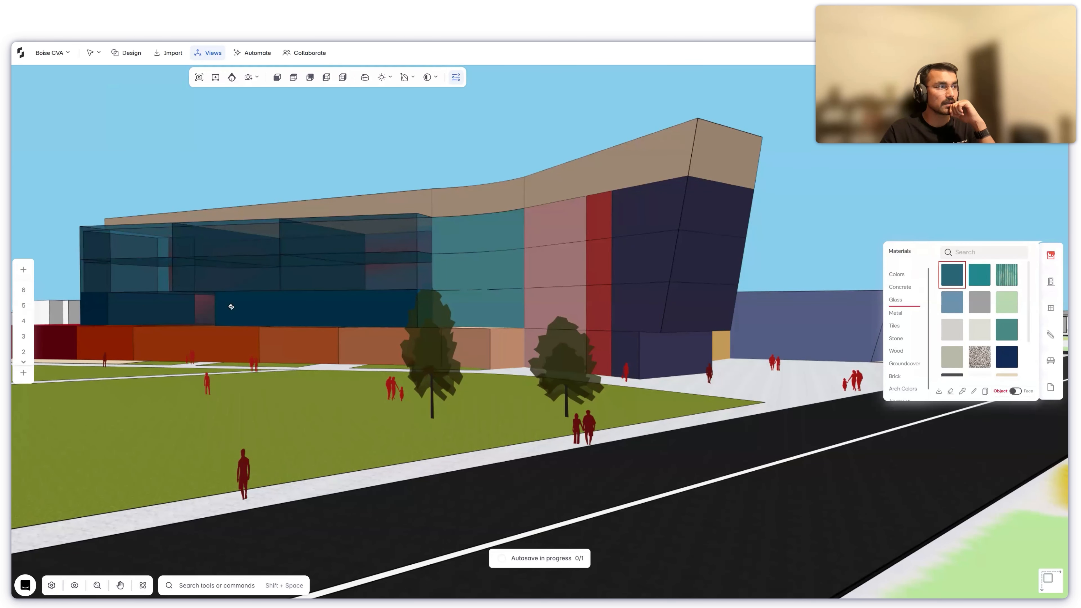
left_click(244, 304)
left_click(458, 297)
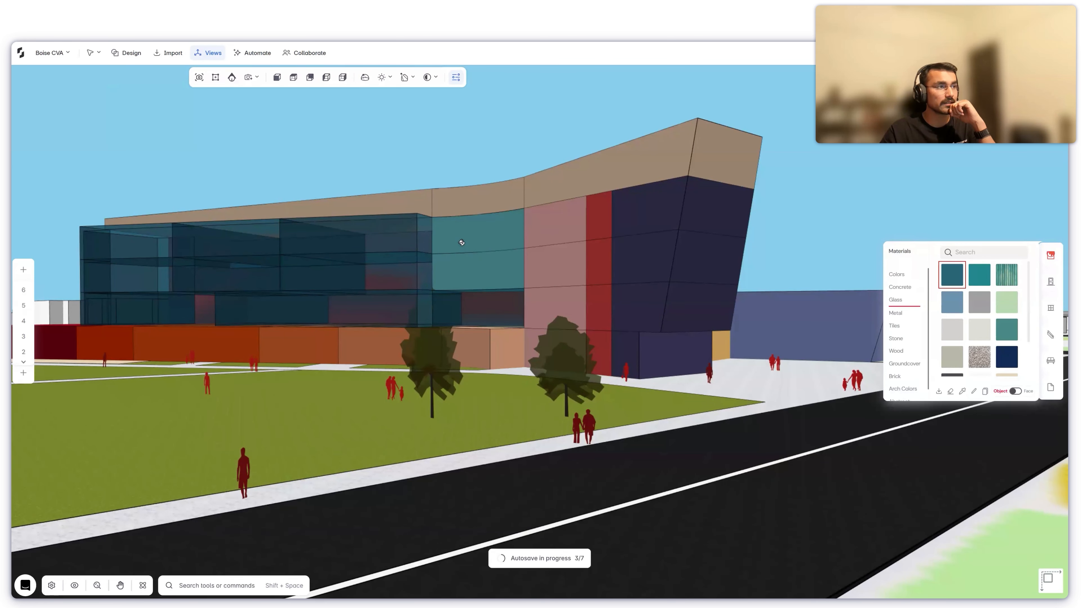
- Apply the same glass to the curved and pink upper-storey blocks, and undo it on the red strip beside them
left_click(461, 278)
left_click(462, 242)
left_click(568, 229)
left_click(564, 297)
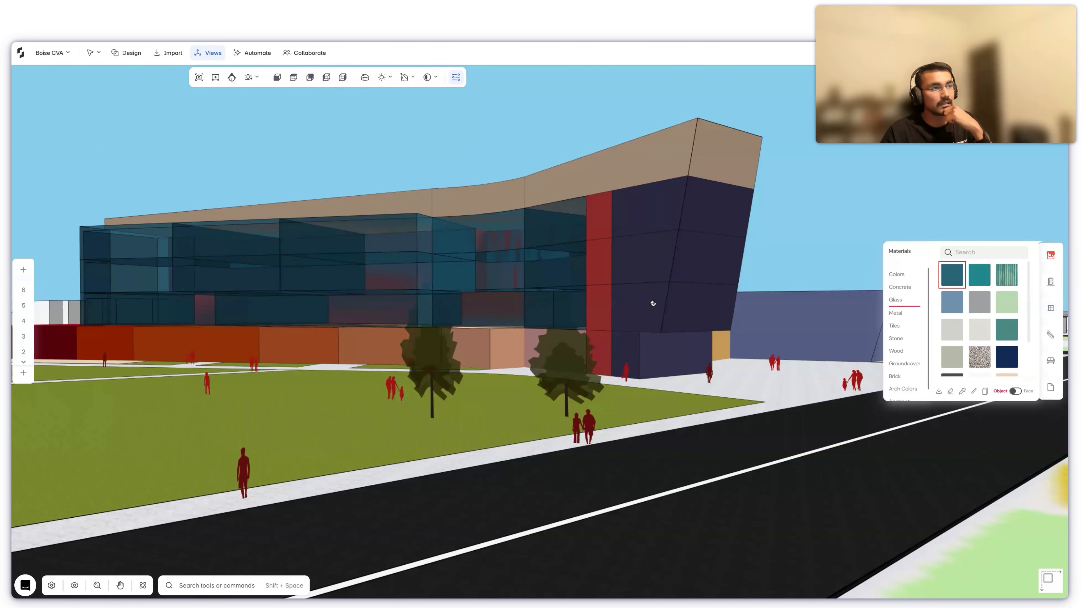
left_click(602, 223)
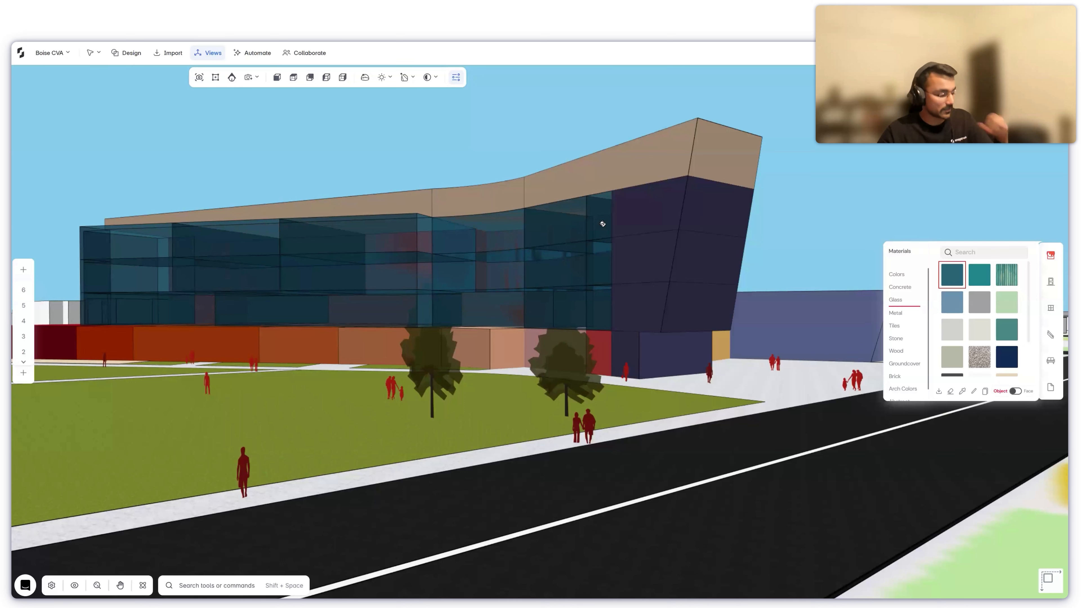
key("ctrl+z")
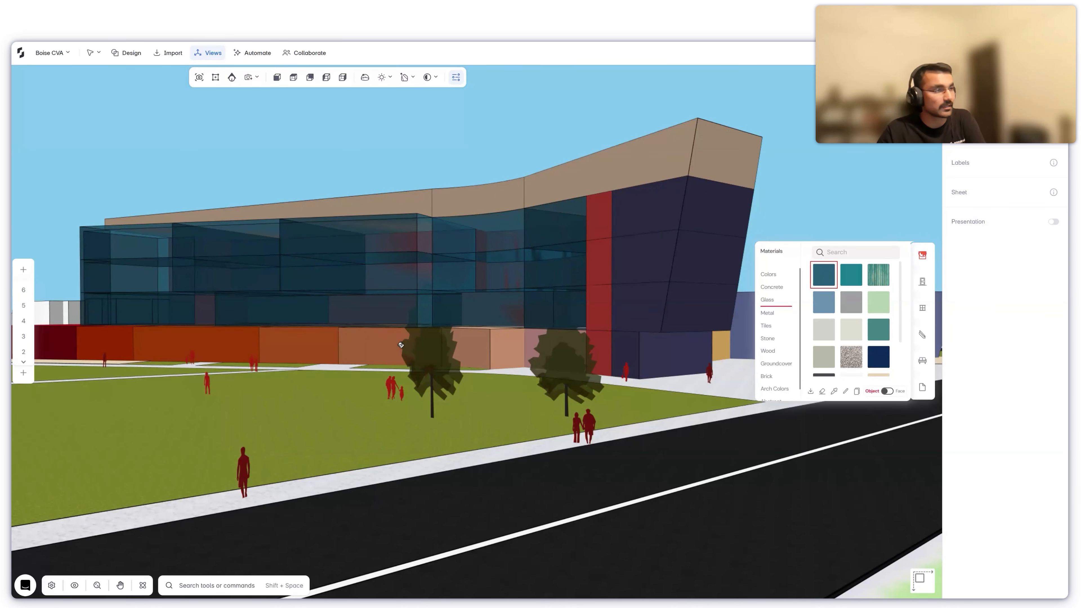
- Apply the dark blue glass to the orange and brown ground-floor blocks facing the lawn
left_click_drag(299, 348, 68, 339)
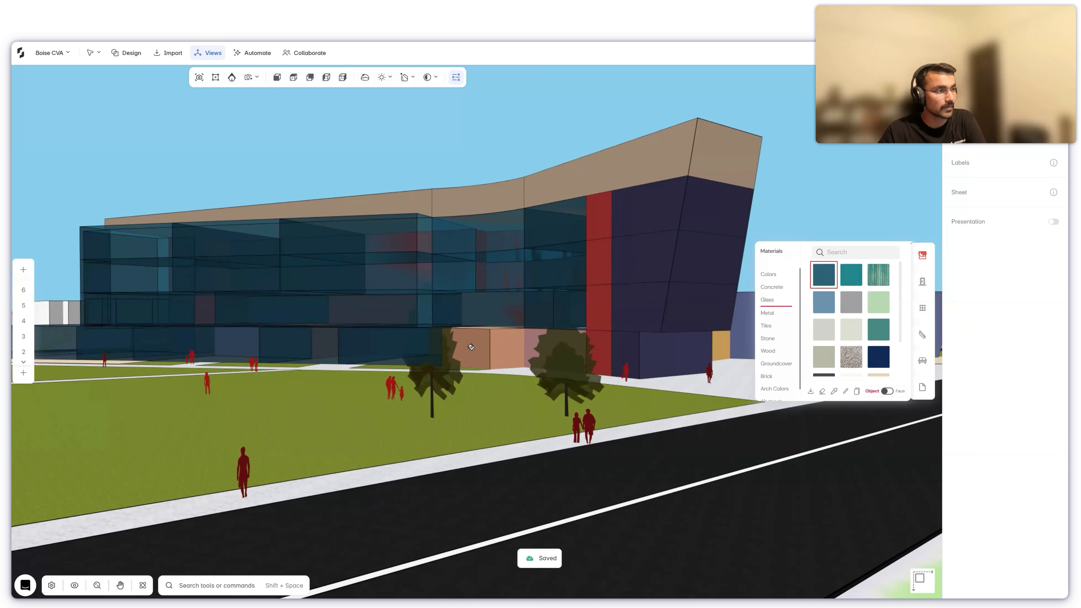
left_click(473, 348)
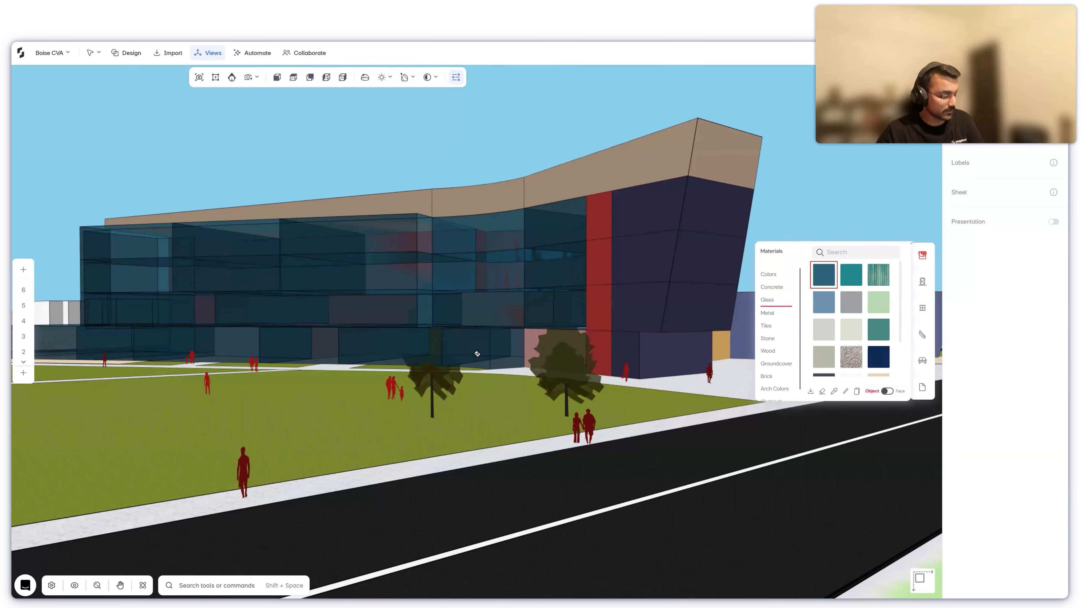
key("Escape")
- Frame the glazed facade from across the lawn and switch to the AI Render window
middle_click_drag(569, 432, 788, 460)
right_click_drag(510, 412, 511, 500)
right_click_drag(693, 446, 745, 437)
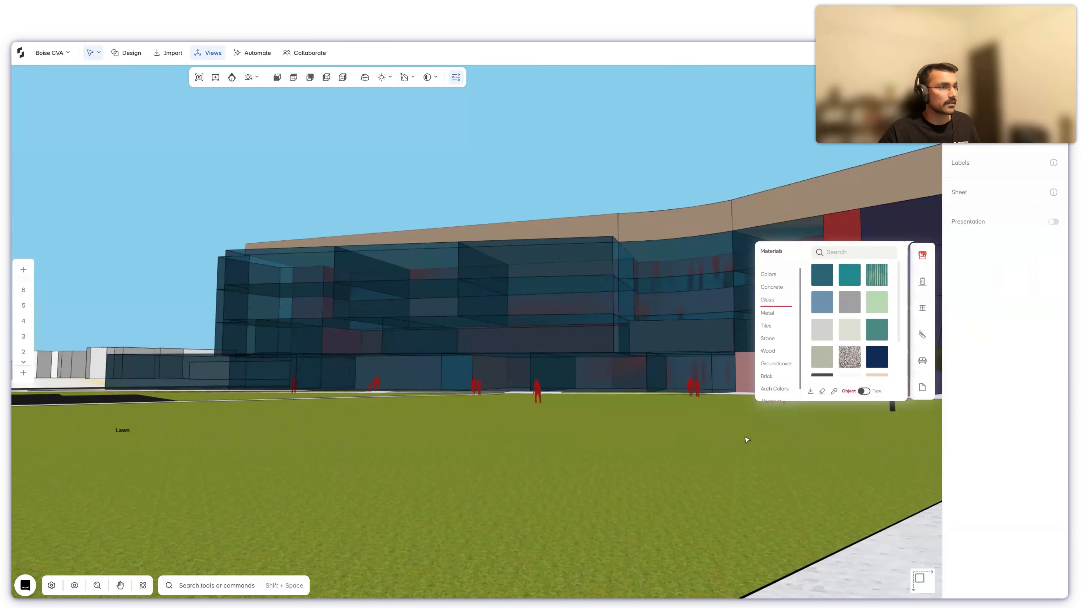
key("Escape")
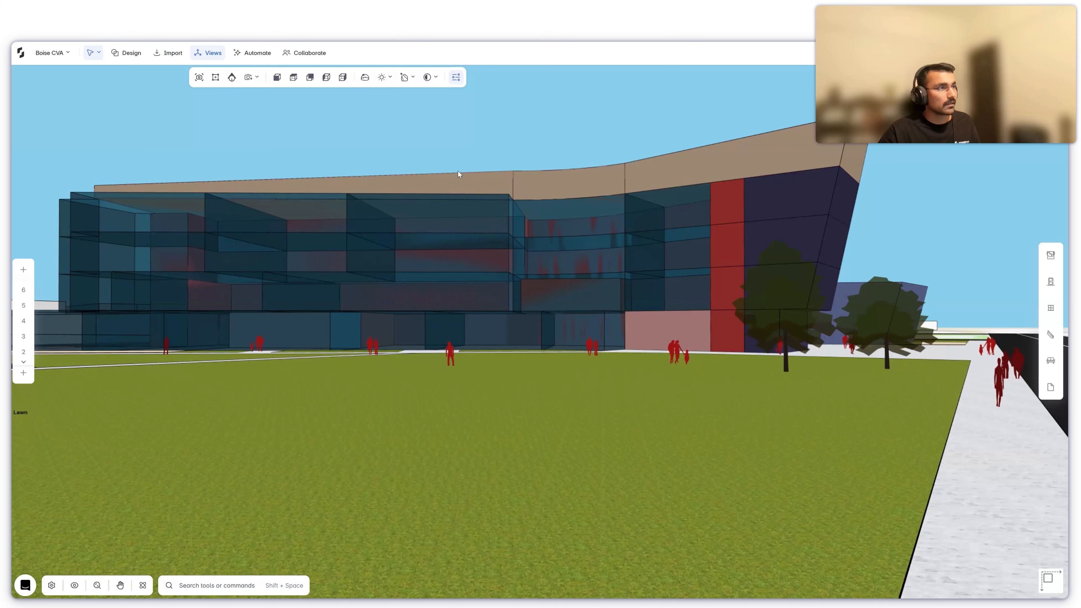
key("alt+Tab")
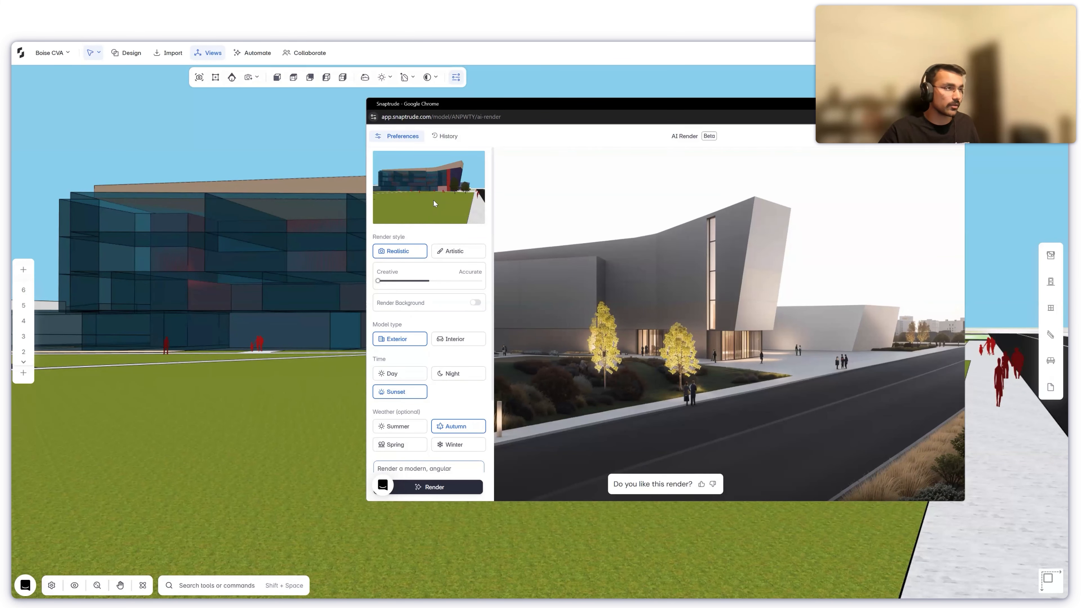
- Replace the model description with a newly suggested one and remove "and red" from its glass panels phrase
scroll(434, 298, "down", 3)
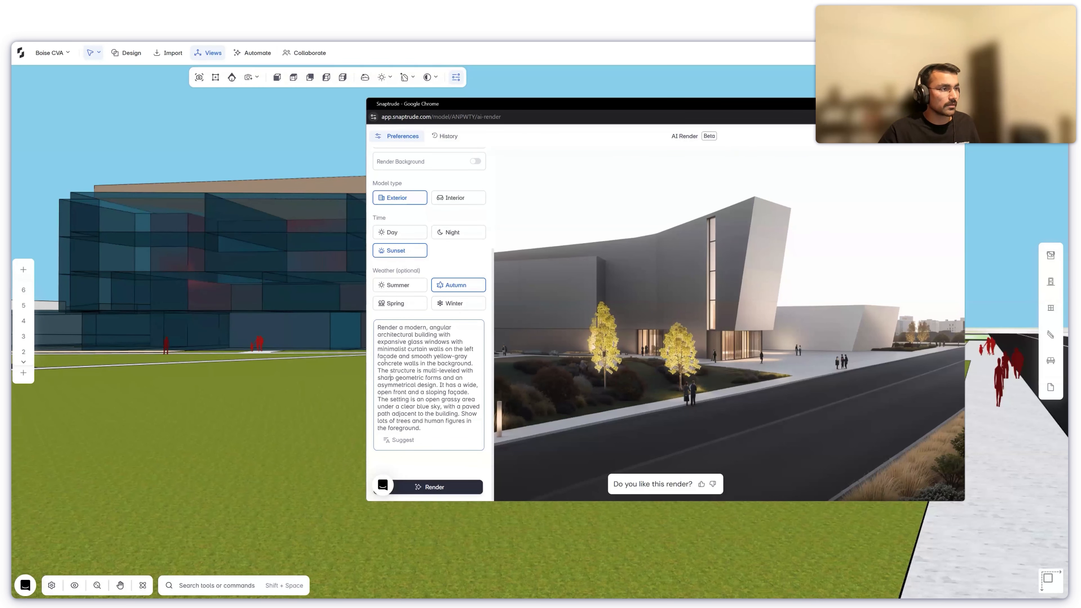
key("ctrl+a")
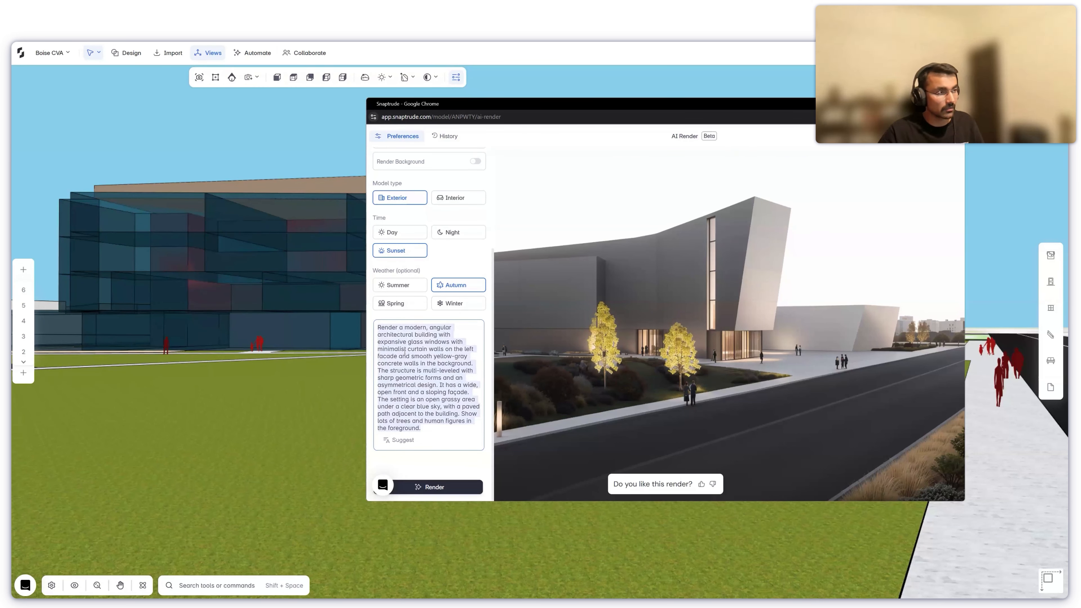
key("BackSpace")
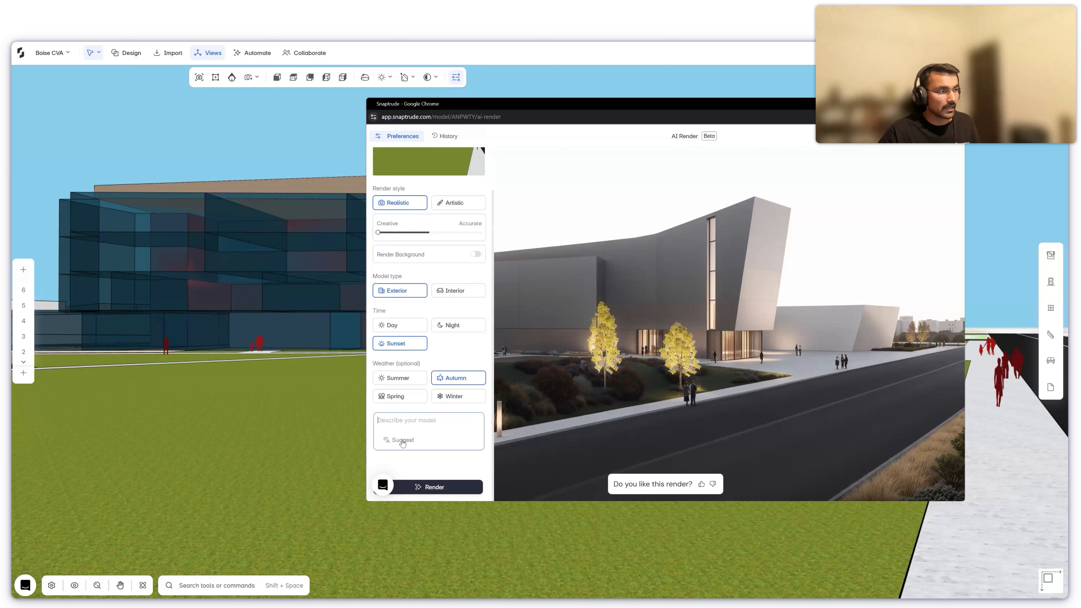
left_click(405, 441)
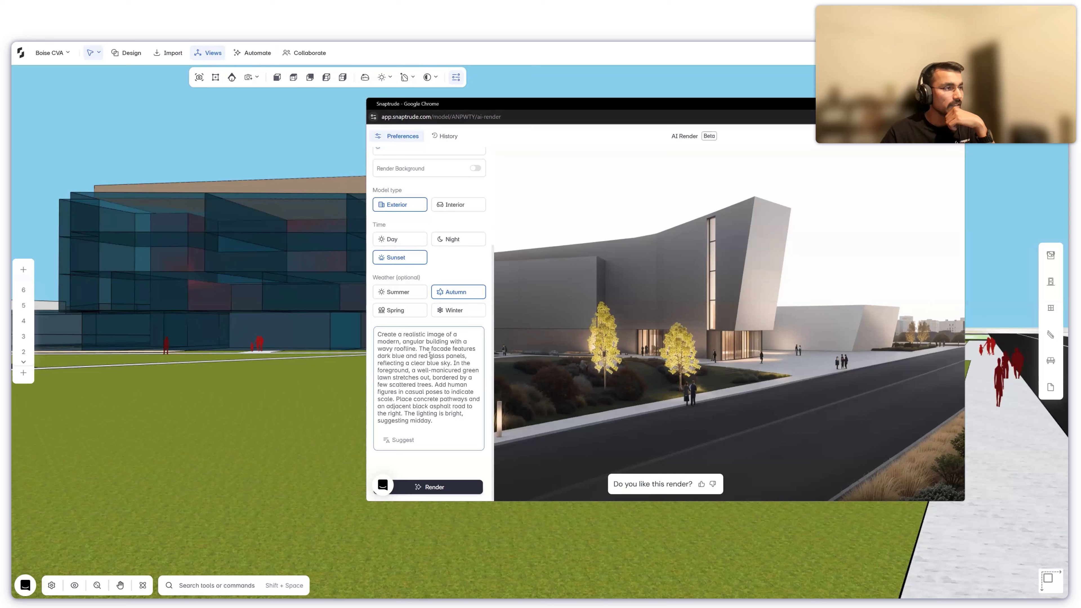
left_click_drag(405, 356, 429, 356)
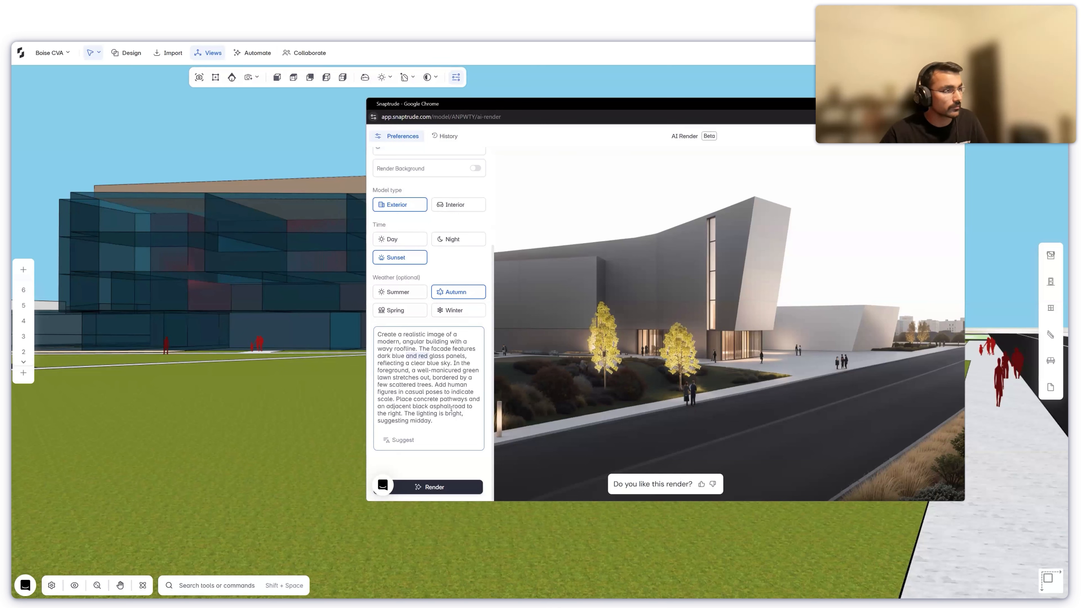
key("BackSpace")
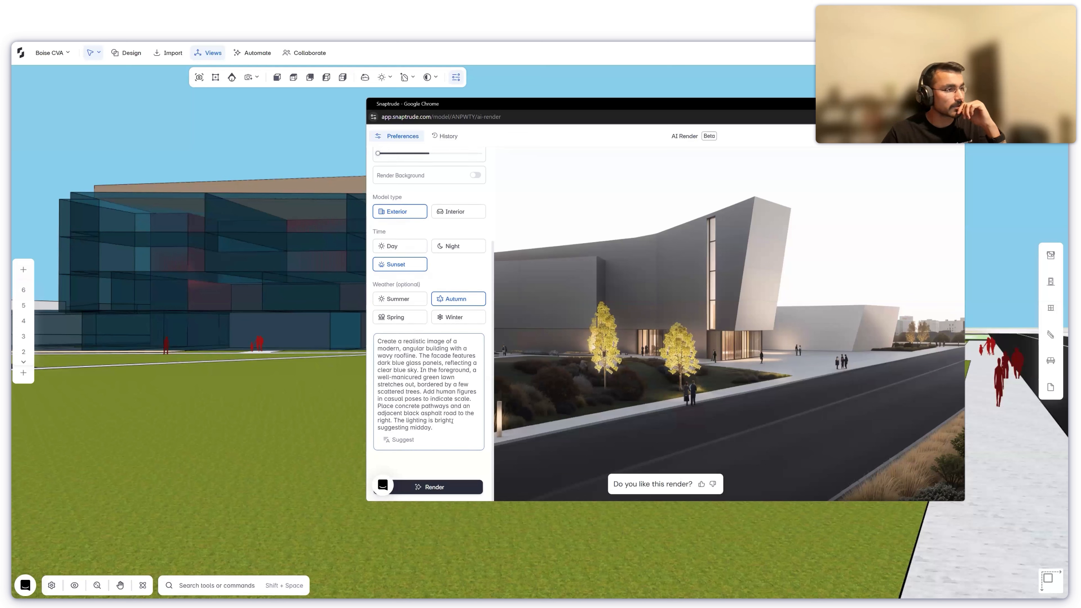
- Set the render to Spring and Day, move it slightly from Creative toward Accurate, and render the lawn view
scroll(473, 426, "up", 3)
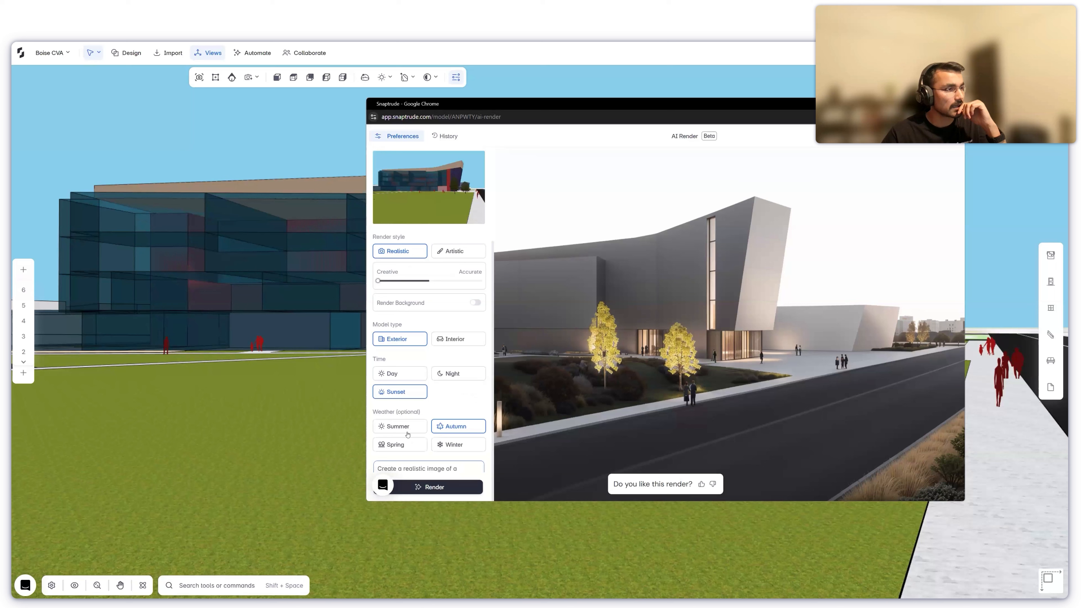
left_click(410, 445)
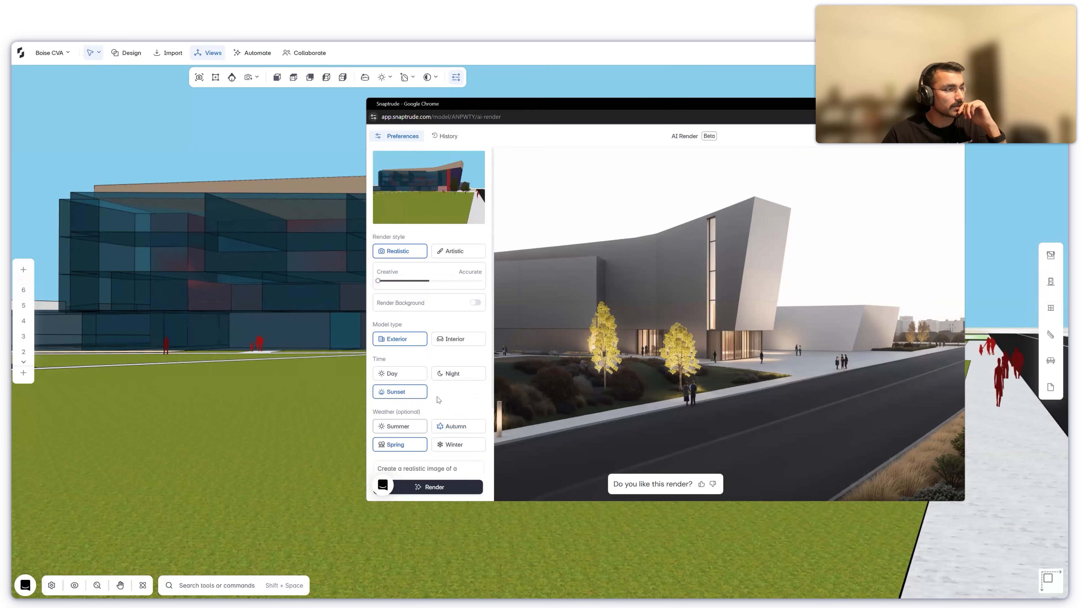
left_click(413, 377)
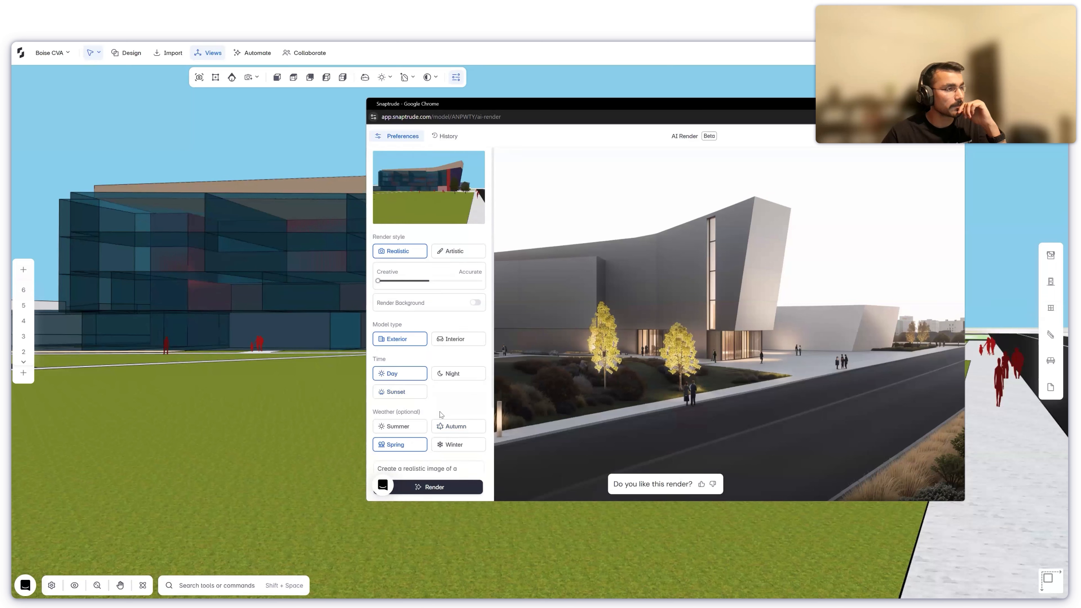
left_click(387, 282)
scroll(449, 415, "down", 3)
left_click(449, 488)
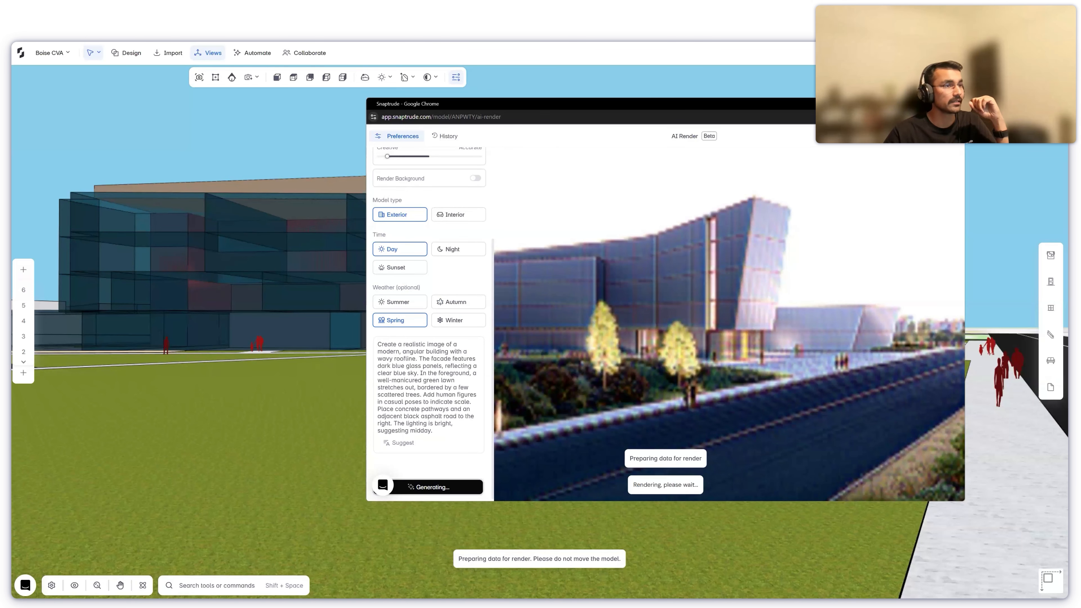
- Switch to the Snaptrude webinar slides and present them full-screen from the site map through the building renders
key("alt+Tab")
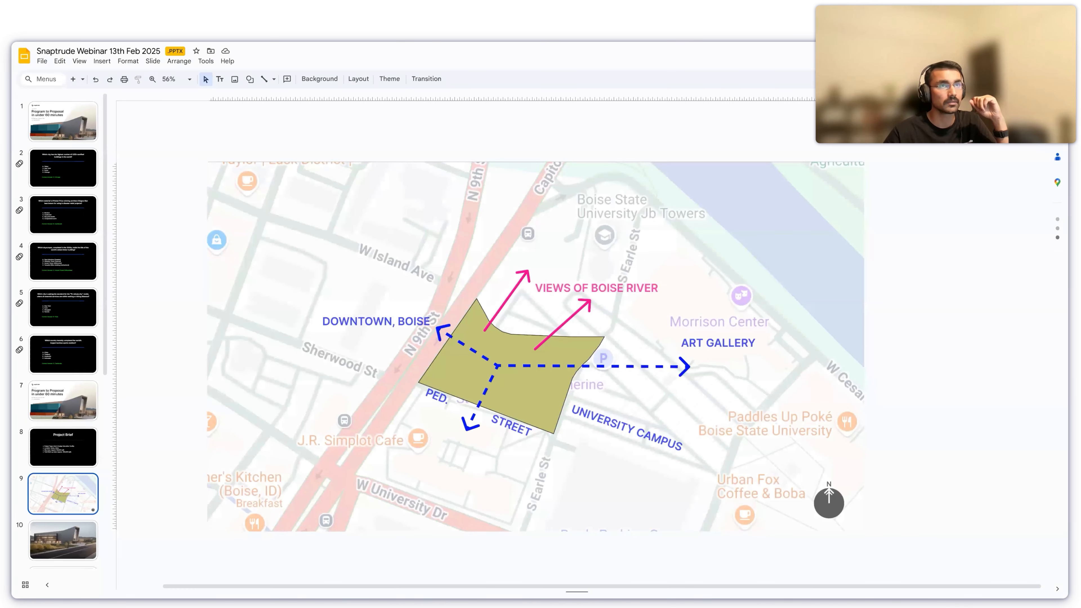
key("super+Return")
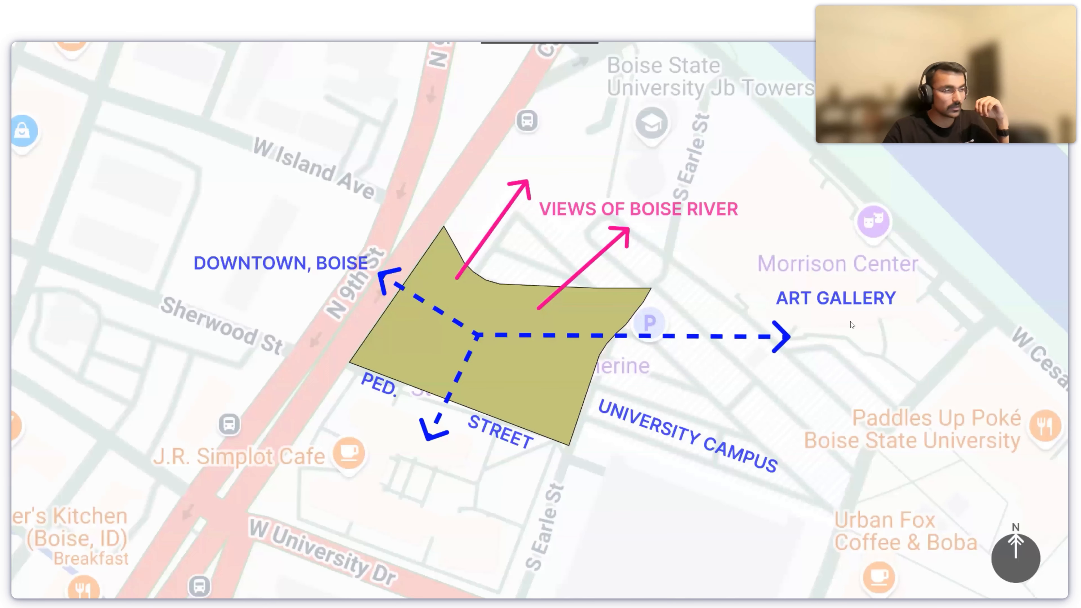
key("Right")
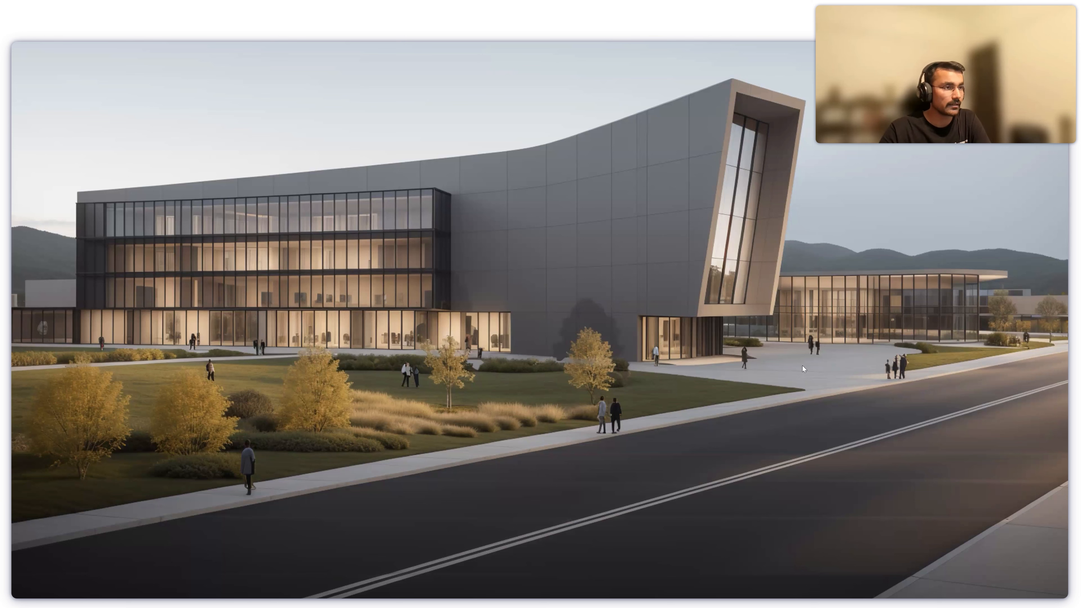
key("Right")
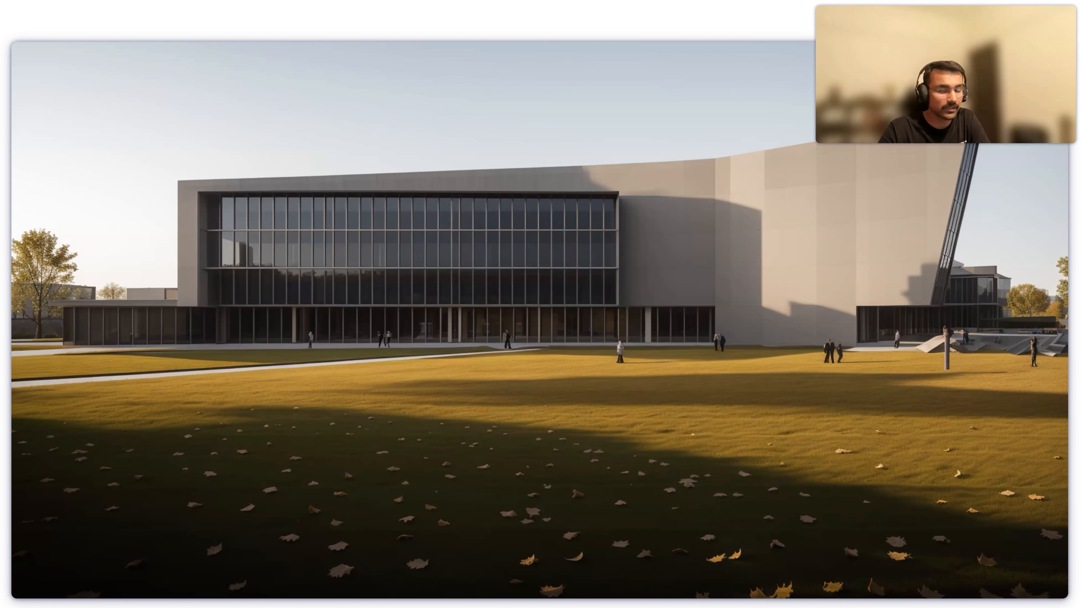
key("Right")
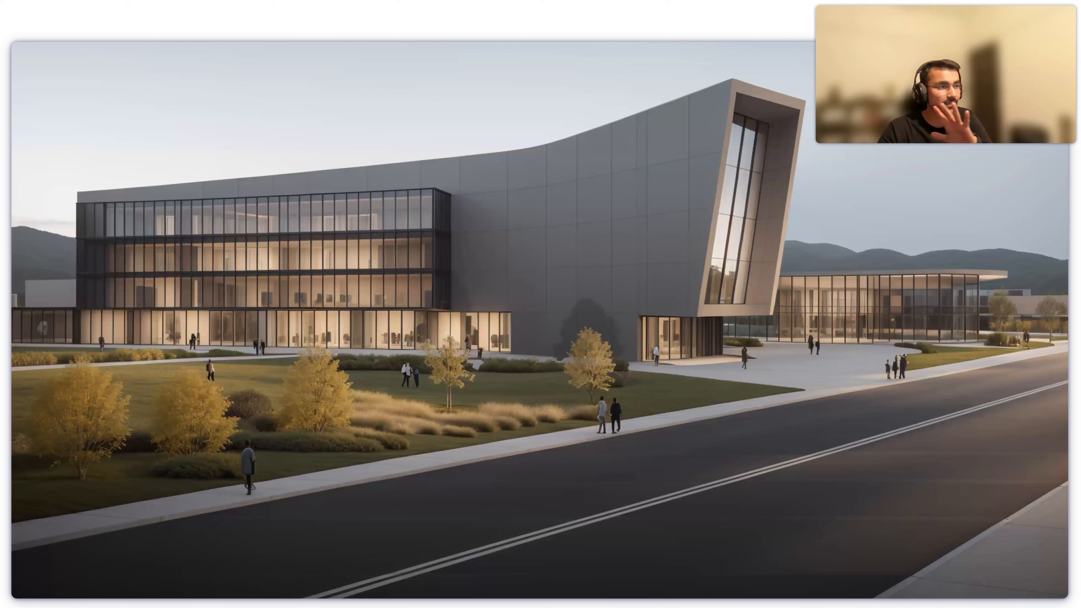
key("Right")
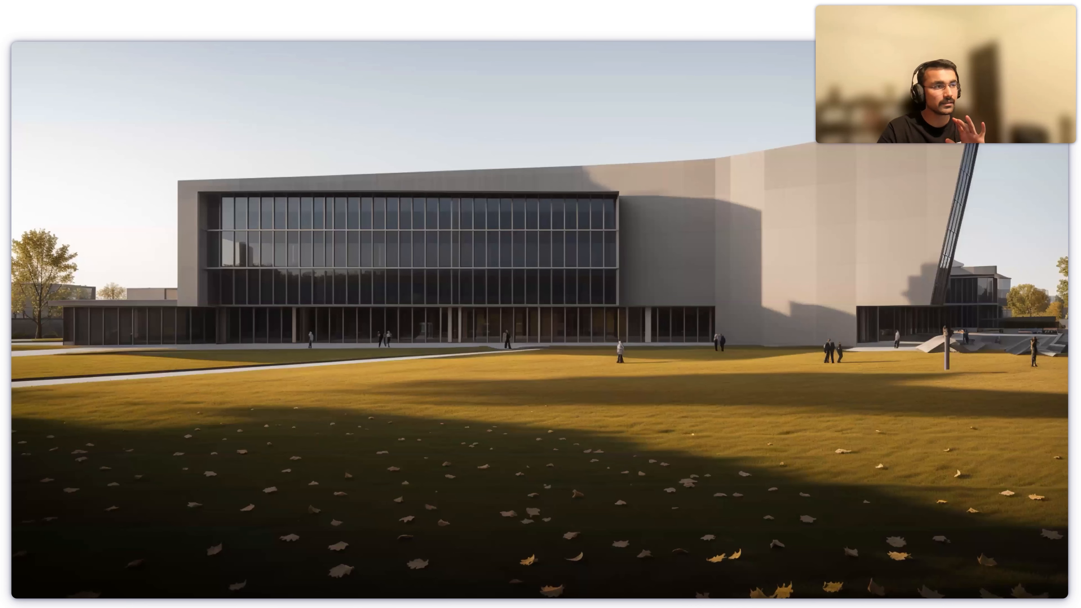
key("Right")
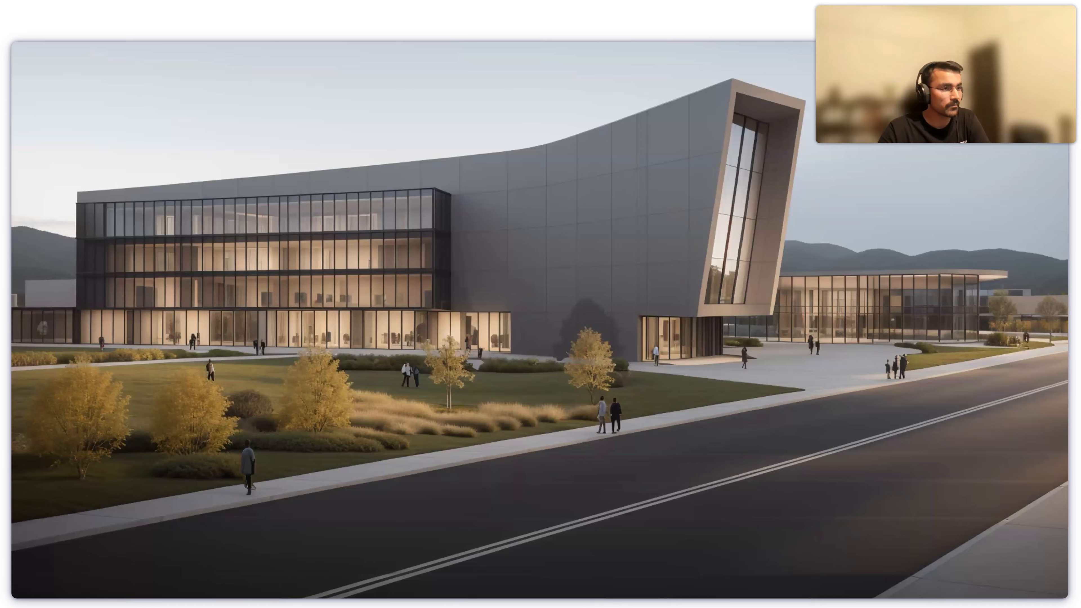
key("Right")
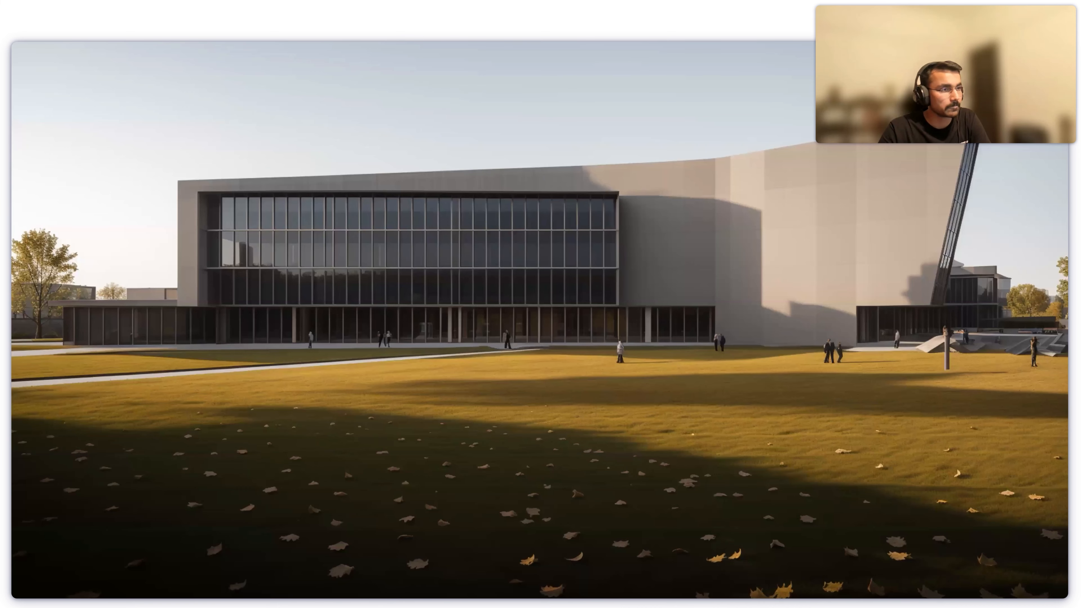
key("Right")
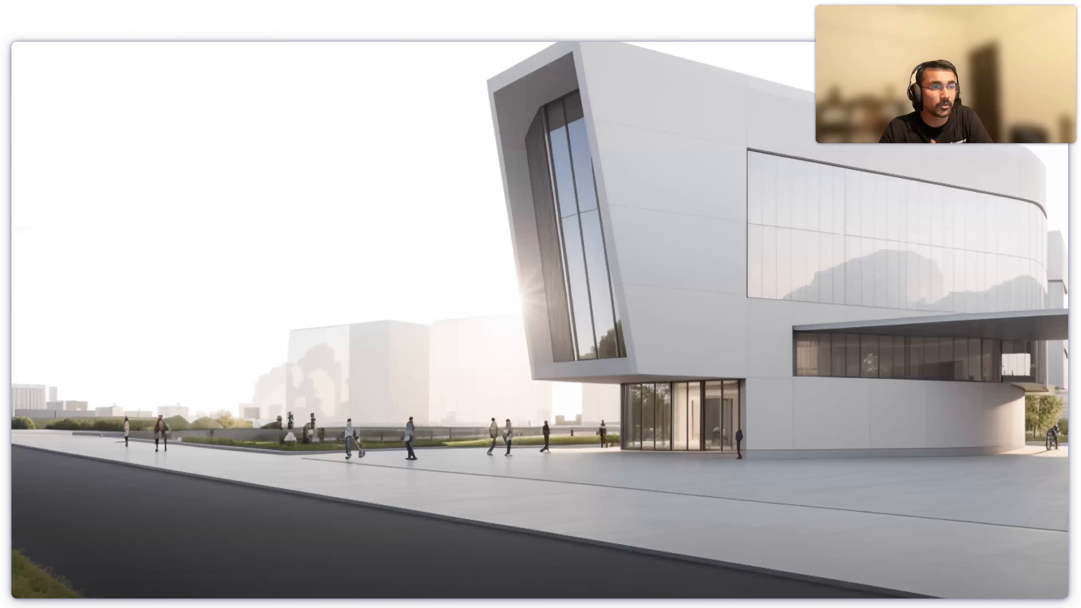